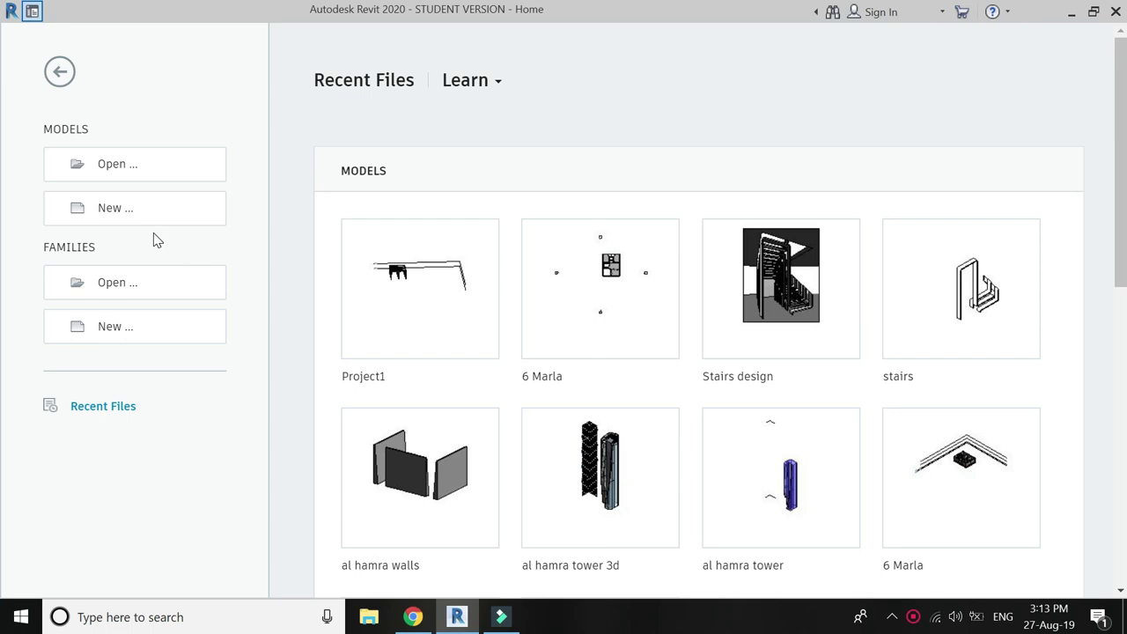
- Create a new project from the Architectural Template
{"action": "left_click", "coordinate": [122, 209]}
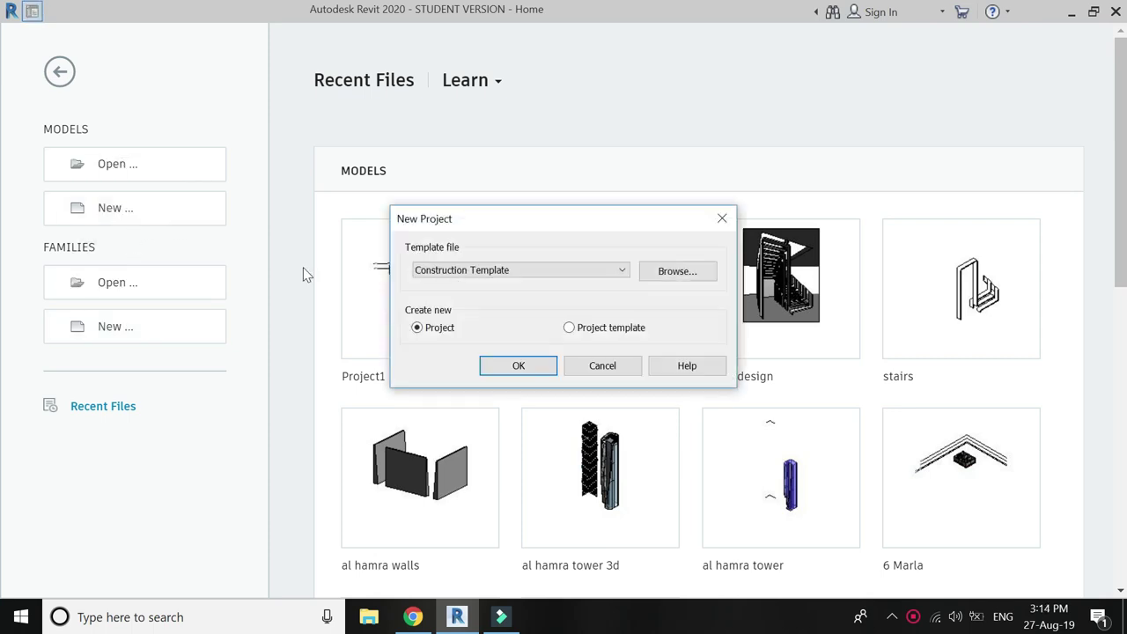
{"action": "left_click", "coordinate": [524, 275]}
{"action": "left_click", "coordinate": [524, 307]}
{"action": "left_click", "coordinate": [517, 370]}
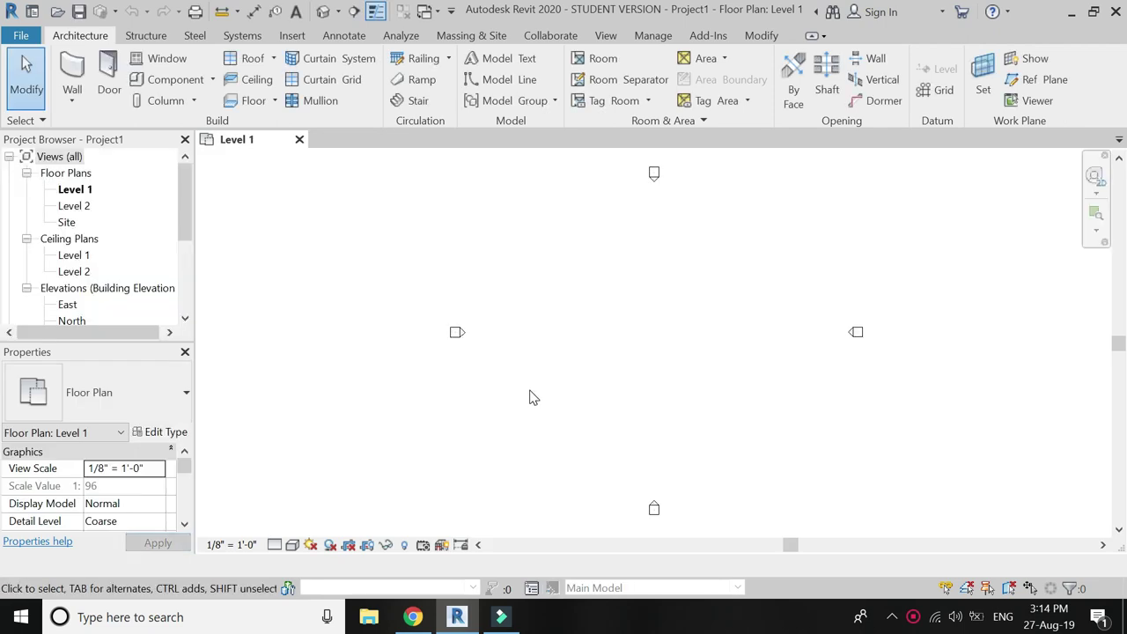
- Open the North elevation view
{"action": "left_click", "coordinate": [467, 36]}
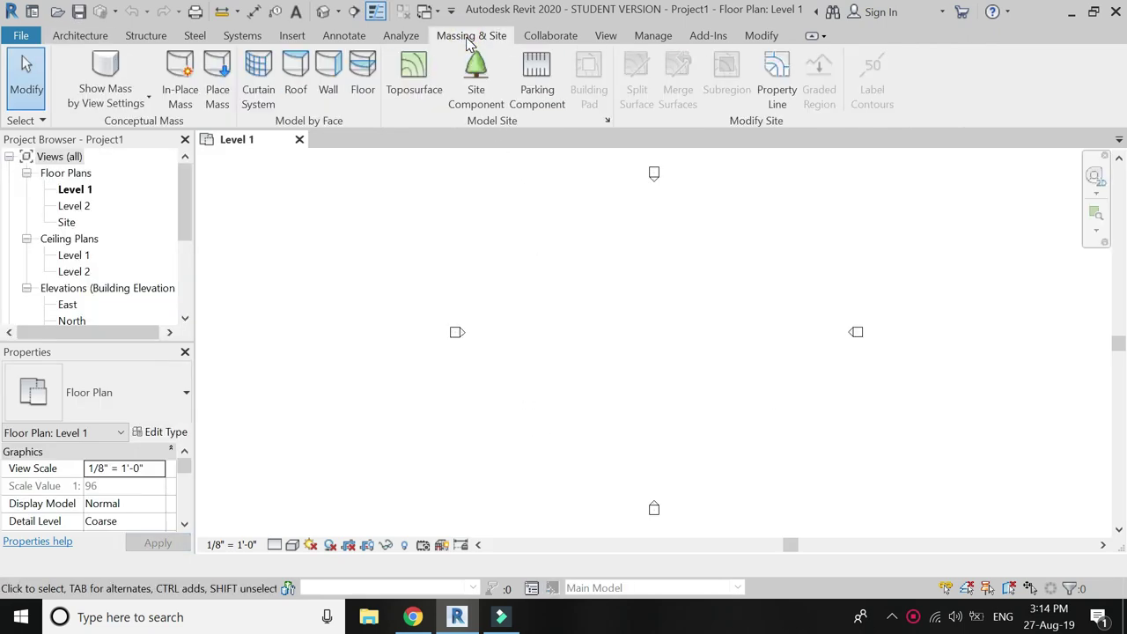
{"action": "scroll", "coordinate": [95, 264], "scroll_direction": "down", "scroll_amount": 2}
{"action": "double_click", "coordinate": [79, 256]}
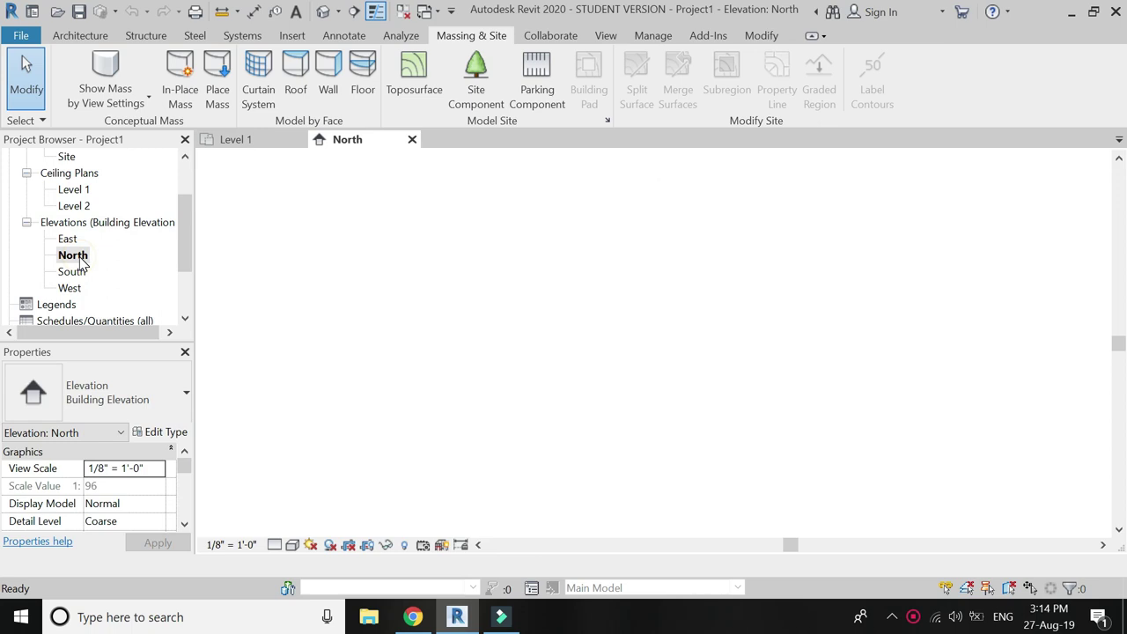
{"action": "scroll", "coordinate": [837, 353], "scroll_direction": "up", "scroll_amount": 3}
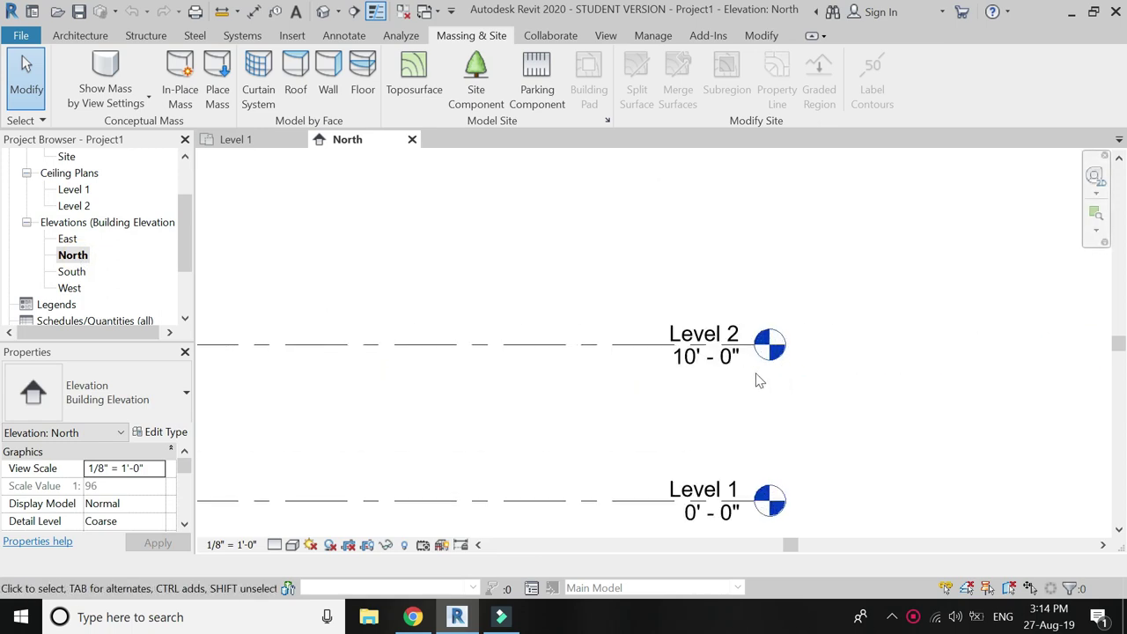
{"action": "scroll", "coordinate": [731, 370], "scroll_direction": "up", "scroll_amount": 2}
- Raise Level 2 to 14'-0", zoom to fit, and start a new In-Place Mass
{"action": "left_click", "coordinate": [712, 373]}
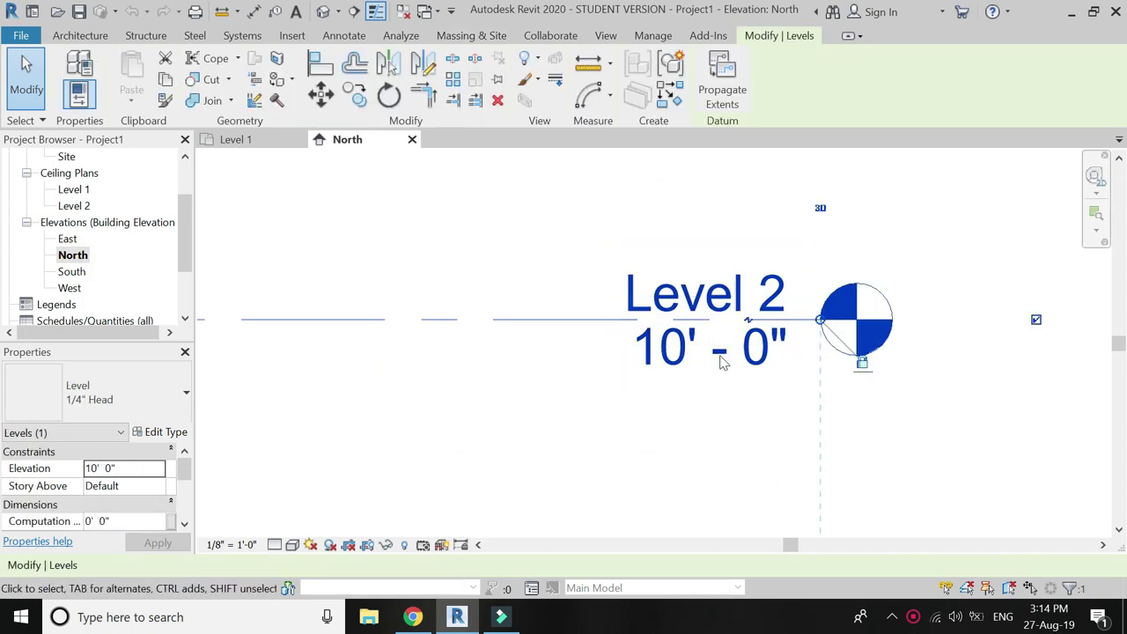
{"action": "left_click", "coordinate": [721, 352]}
{"action": "type", "text": "14'"}
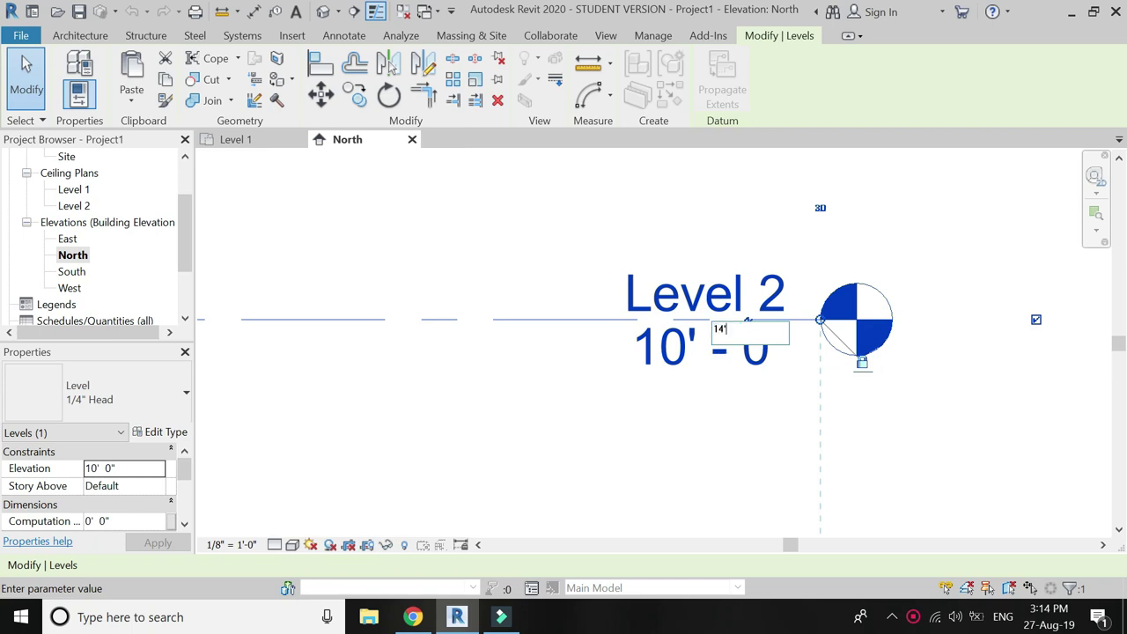
{"action": "key", "text": "Return"}
{"action": "left_click", "coordinate": [757, 364]}
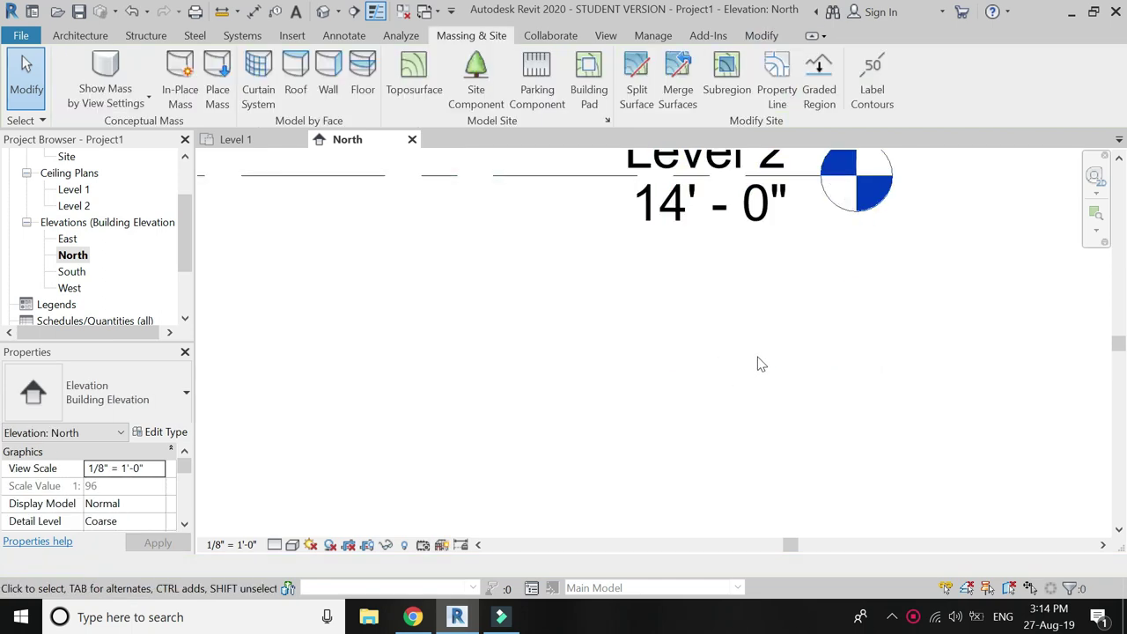
{"action": "key", "text": "z"}
{"action": "key", "text": "f"}
{"action": "left_click", "coordinate": [169, 98]}
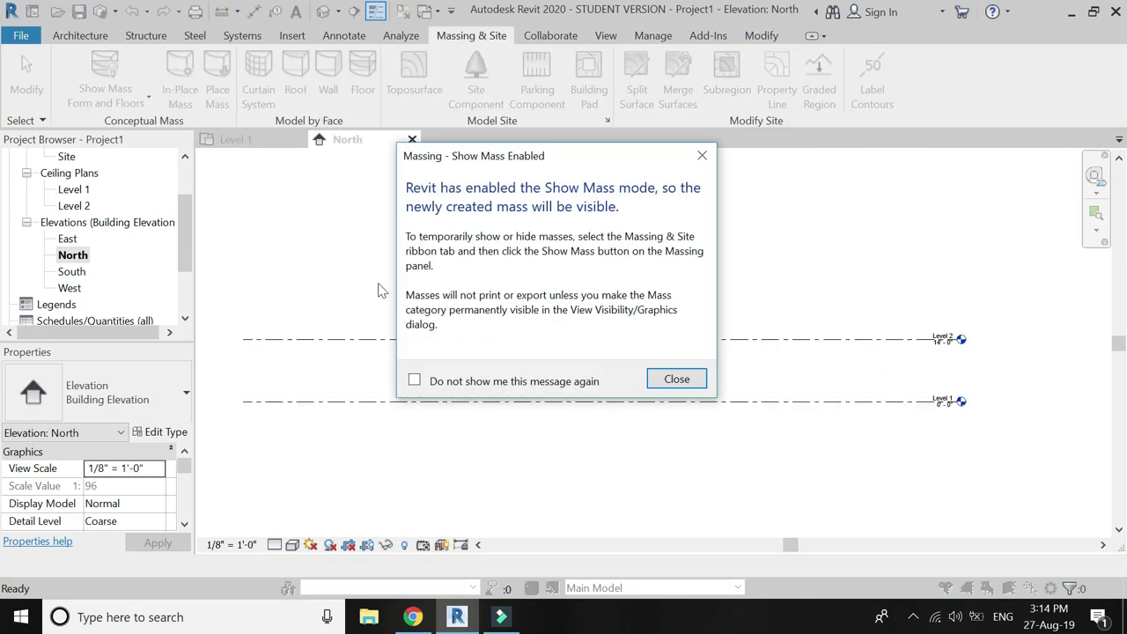
- Dismiss the Show Mass notice, name the mass Mass 1, and open the Level 1 plan
{"action": "left_click", "coordinate": [680, 384]}
{"action": "left_click", "coordinate": [584, 344]}
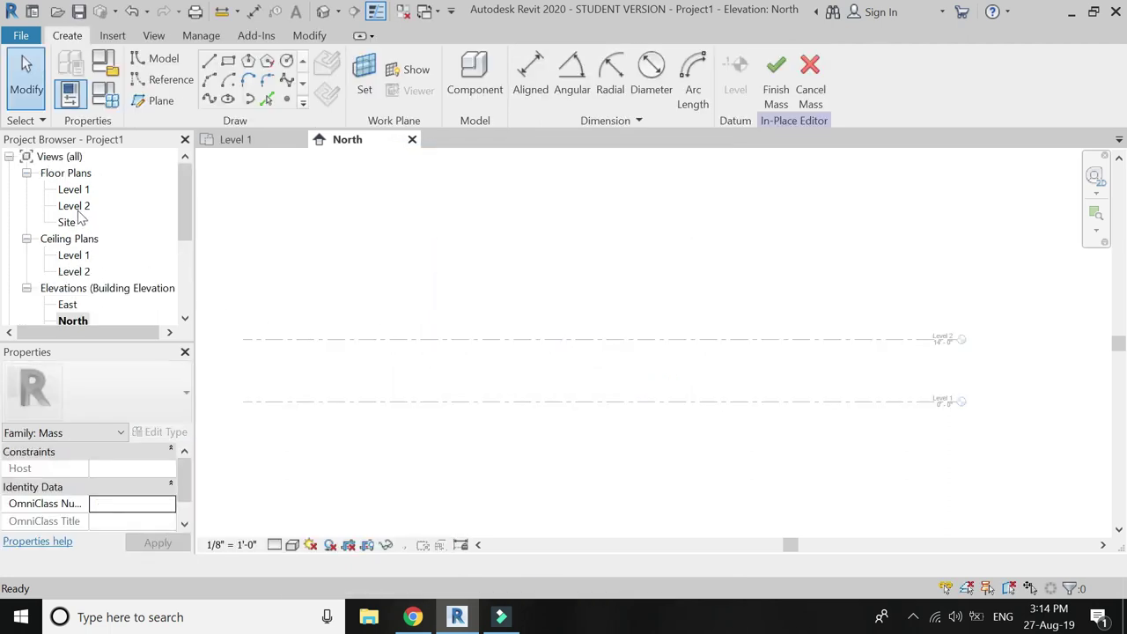
{"action": "double_click", "coordinate": [73, 191]}
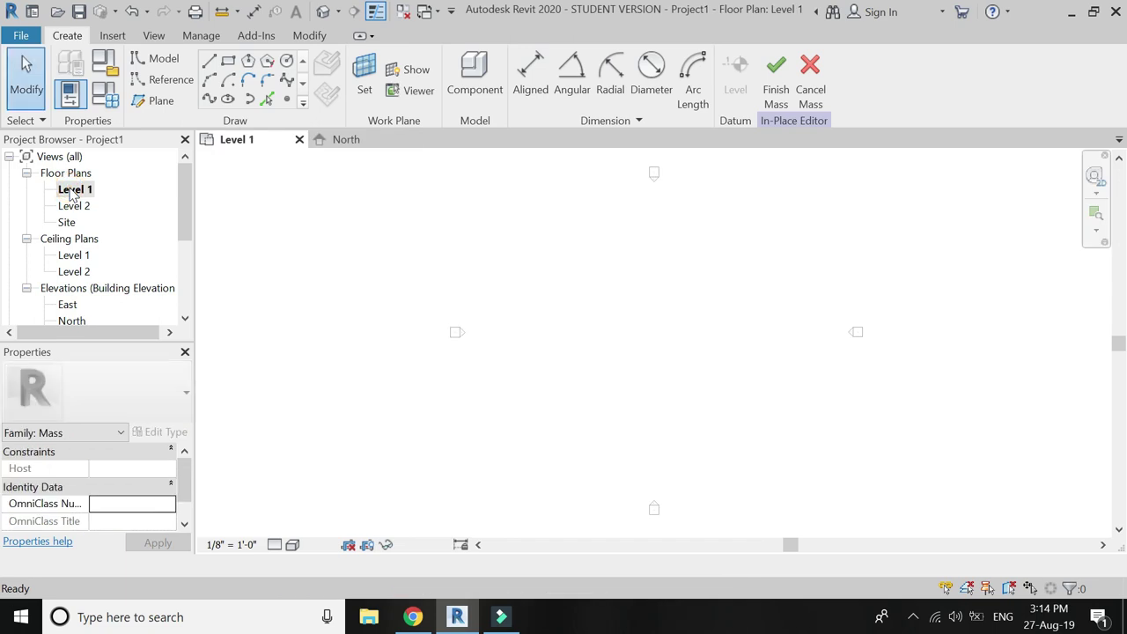
- Draw two parallel horizontal reference planes
{"action": "left_click", "coordinate": [163, 100]}
{"action": "left_click", "coordinate": [508, 431]}
{"action": "left_click", "coordinate": [860, 431]}
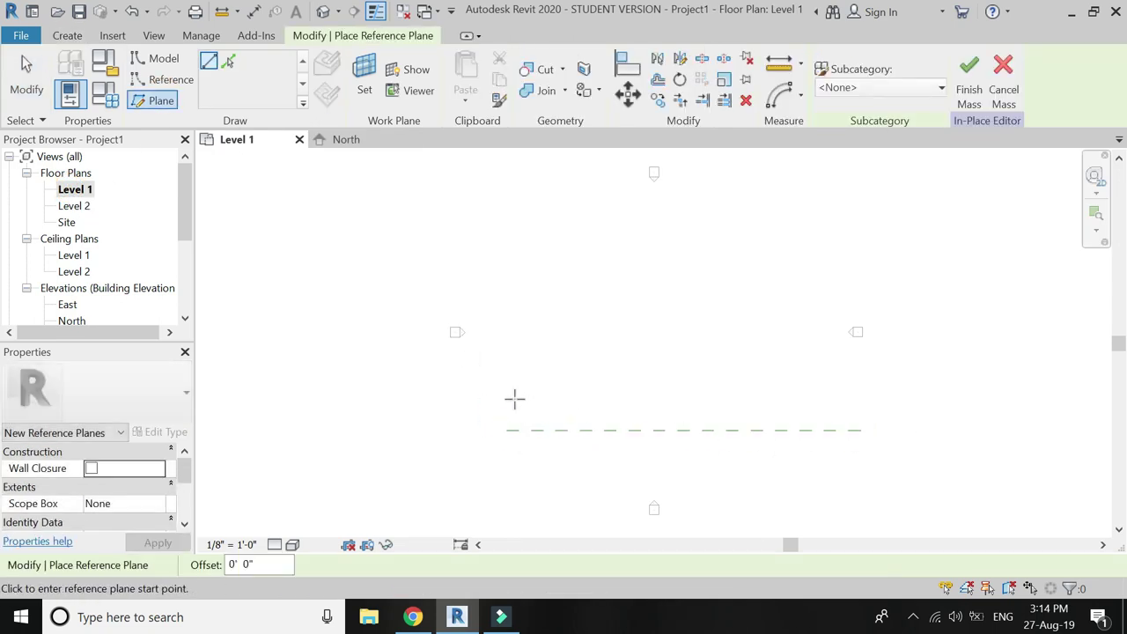
{"action": "left_click", "coordinate": [508, 399]}
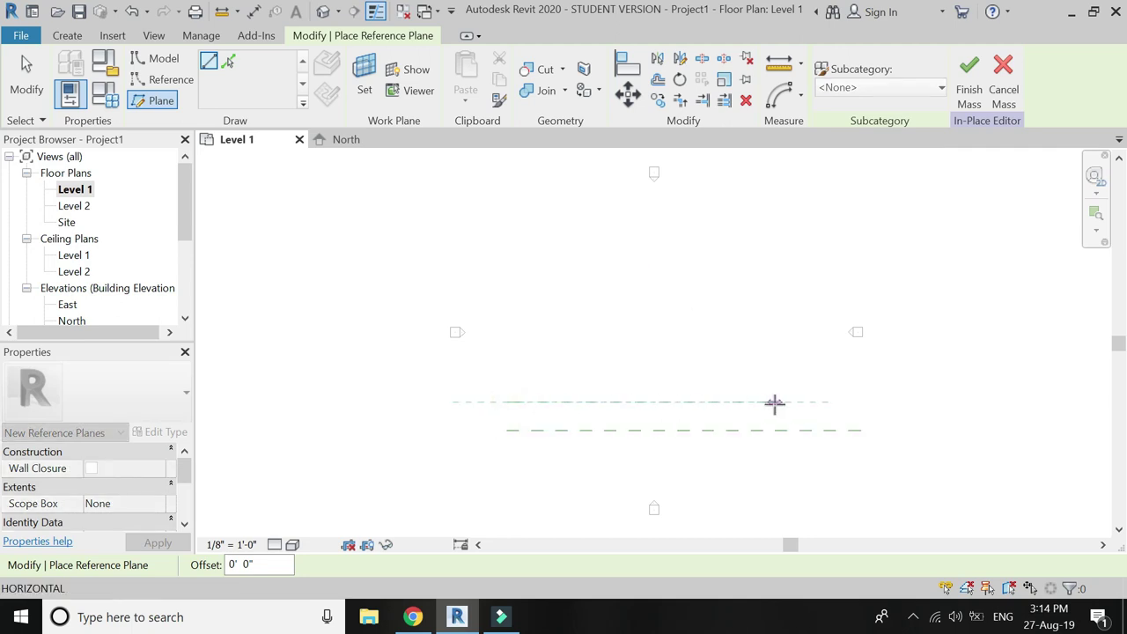
{"action": "left_click", "coordinate": [856, 400]}
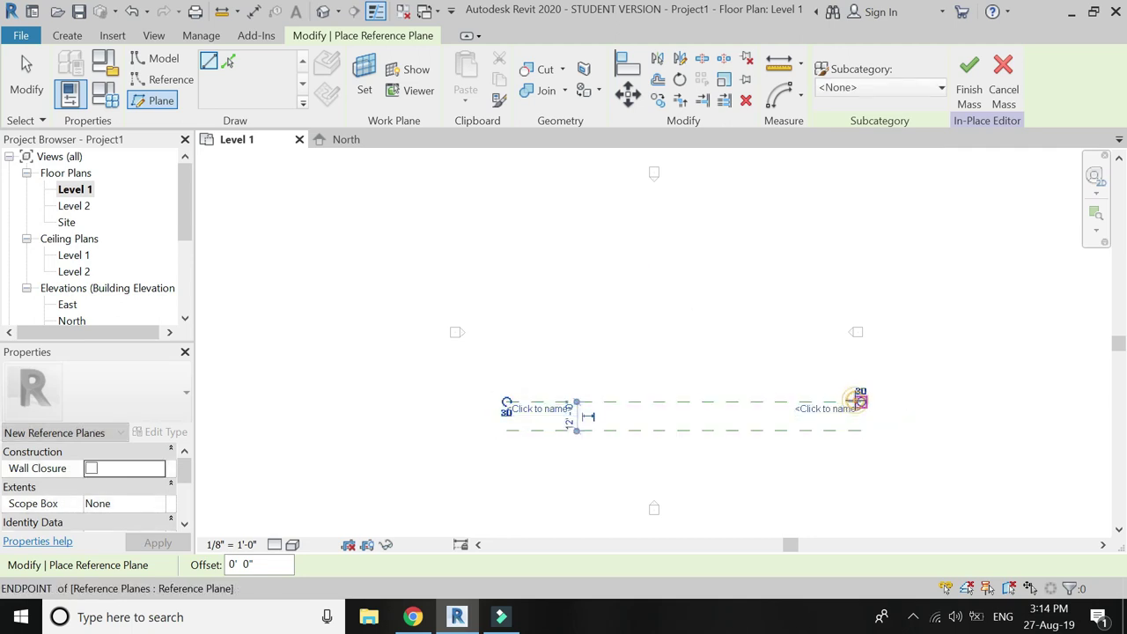
{"action": "scroll", "coordinate": [606, 403], "scroll_direction": "up", "scroll_amount": 2}
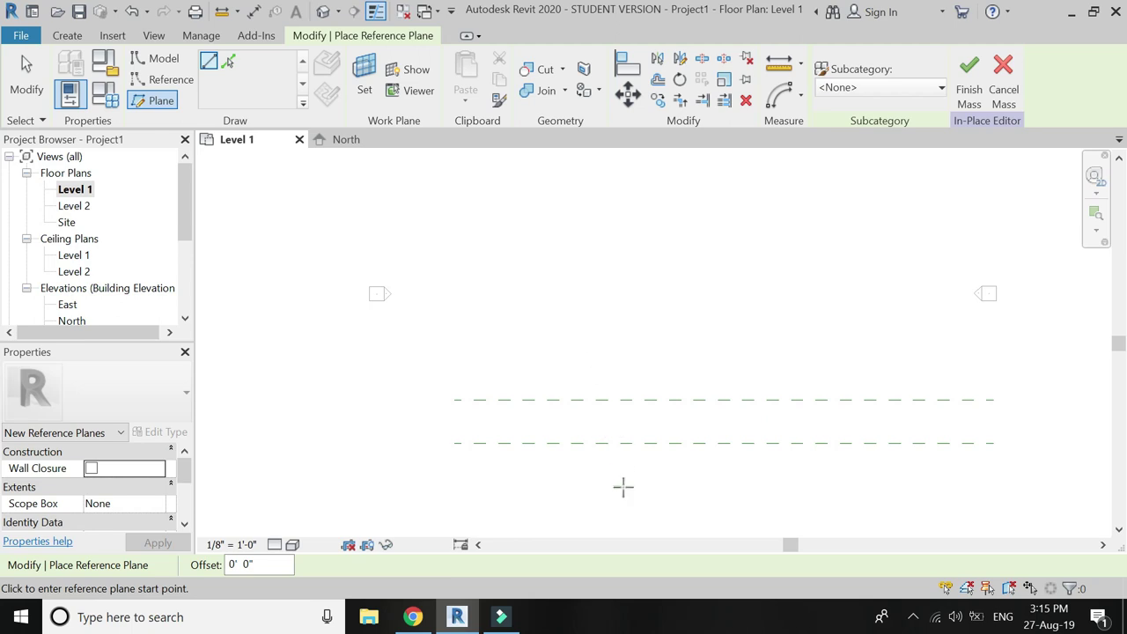
- Draw two vertical reference planes crossing them, then select the lower horizontal plane
{"action": "left_click", "coordinate": [575, 493]}
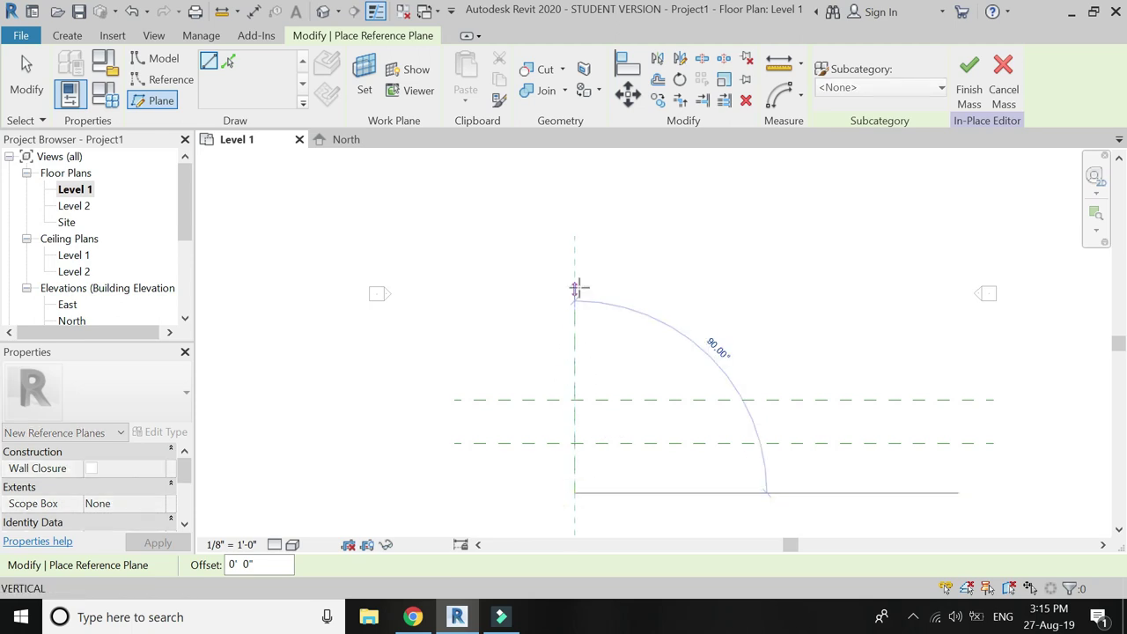
{"action": "left_click", "coordinate": [574, 269]}
{"action": "scroll", "coordinate": [621, 490], "scroll_direction": "up", "scroll_amount": 2}
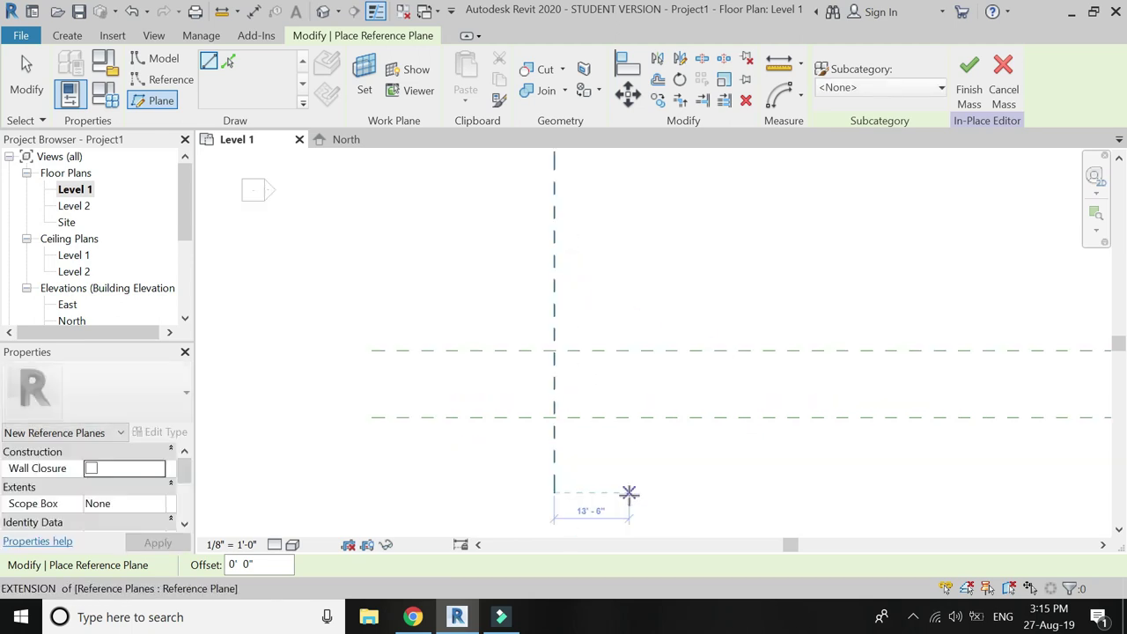
{"action": "left_click", "coordinate": [629, 493]}
{"action": "scroll", "coordinate": [629, 493], "scroll_direction": "down", "scroll_amount": 2}
{"action": "left_click", "coordinate": [628, 335]}
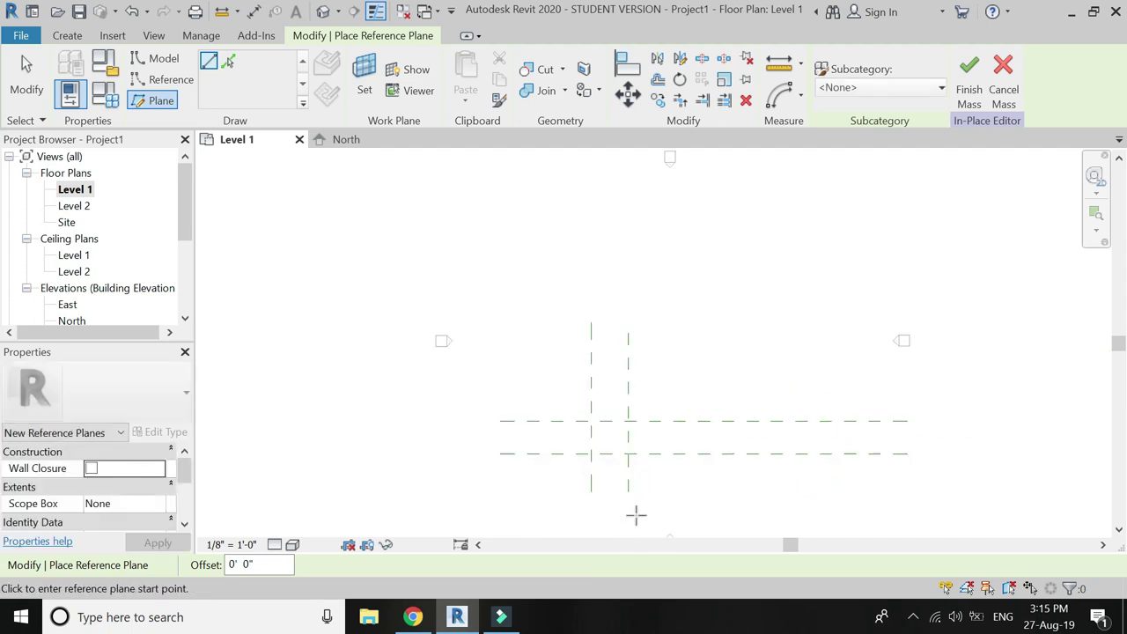
{"action": "key", "text": "Escape"}
{"action": "key", "text": "Escape"}
{"action": "scroll", "coordinate": [564, 420], "scroll_direction": "up", "scroll_amount": 2}
{"action": "scroll", "coordinate": [591, 423], "scroll_direction": "up", "scroll_amount": 2}
{"action": "scroll", "coordinate": [590, 417], "scroll_direction": "up", "scroll_amount": 2}
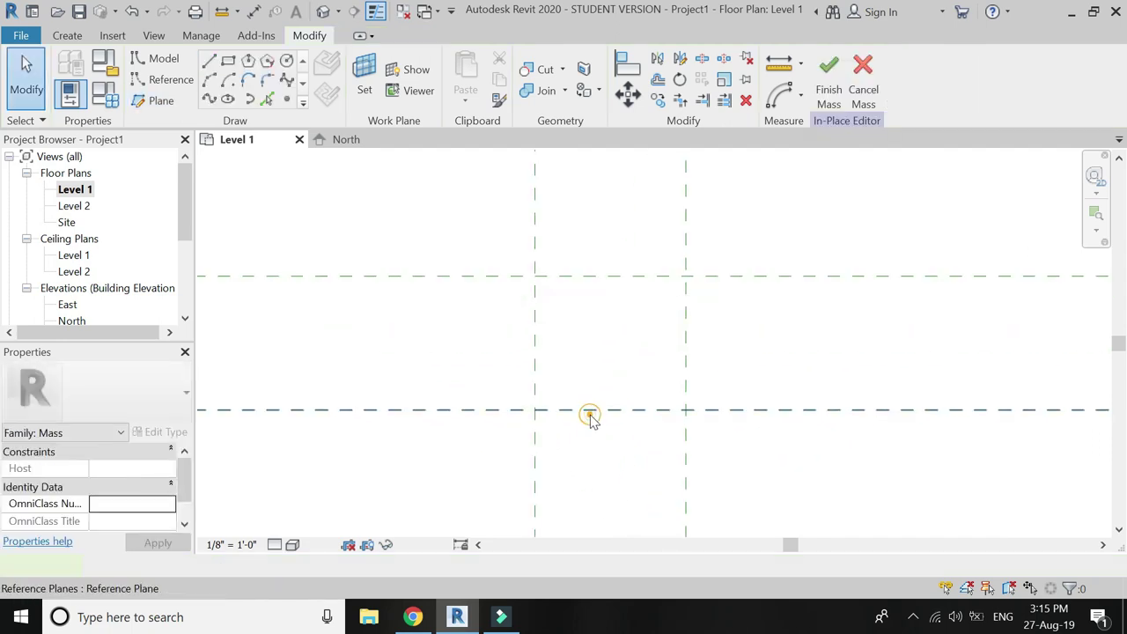
{"action": "left_click", "coordinate": [591, 419]}
{"action": "scroll", "coordinate": [617, 423], "scroll_direction": "down", "scroll_amount": 1}
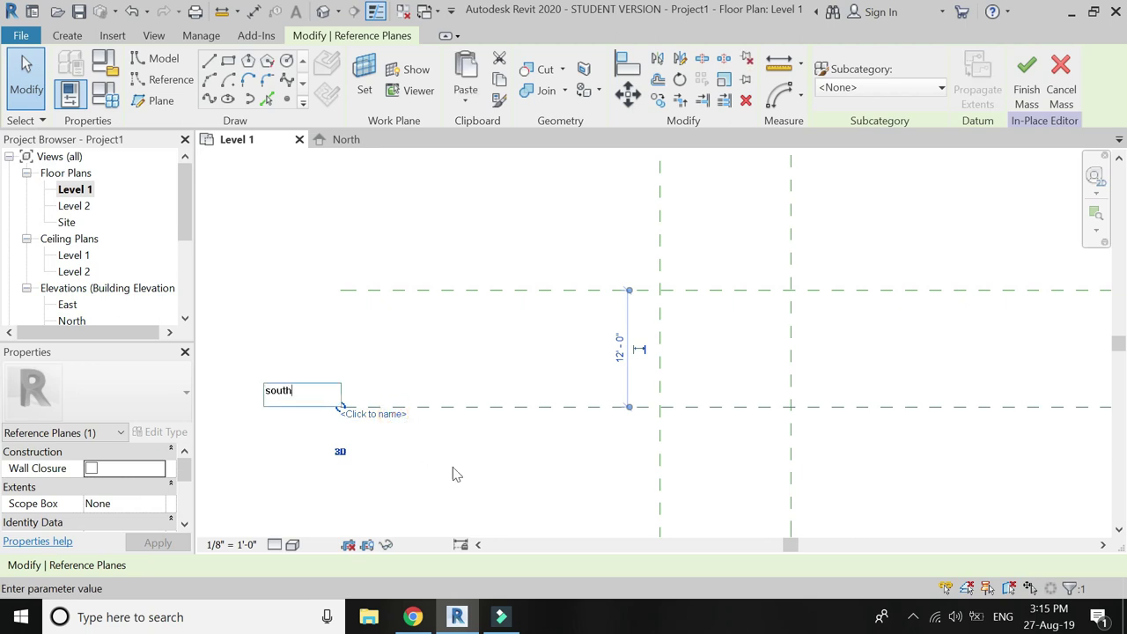
- Name the lower horizontal reference plane south and the upper one north
{"action": "key", "text": "Return"}
{"action": "left_click", "coordinate": [417, 290]}
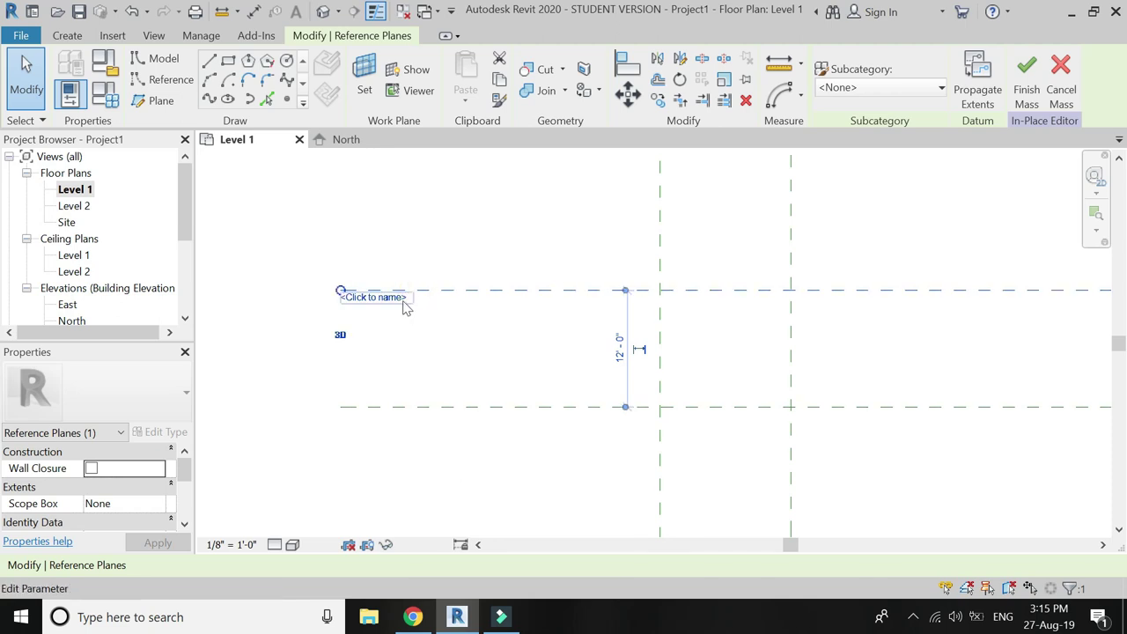
{"action": "left_click", "coordinate": [392, 297]}
{"action": "type", "text": "north"}
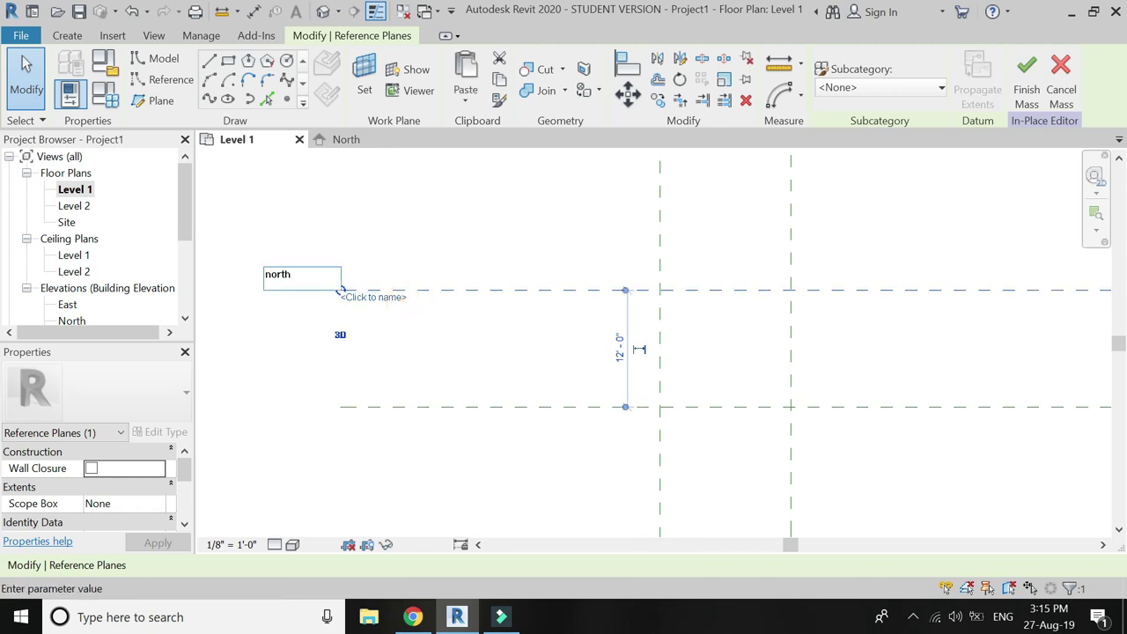
{"action": "key", "text": "Return"}
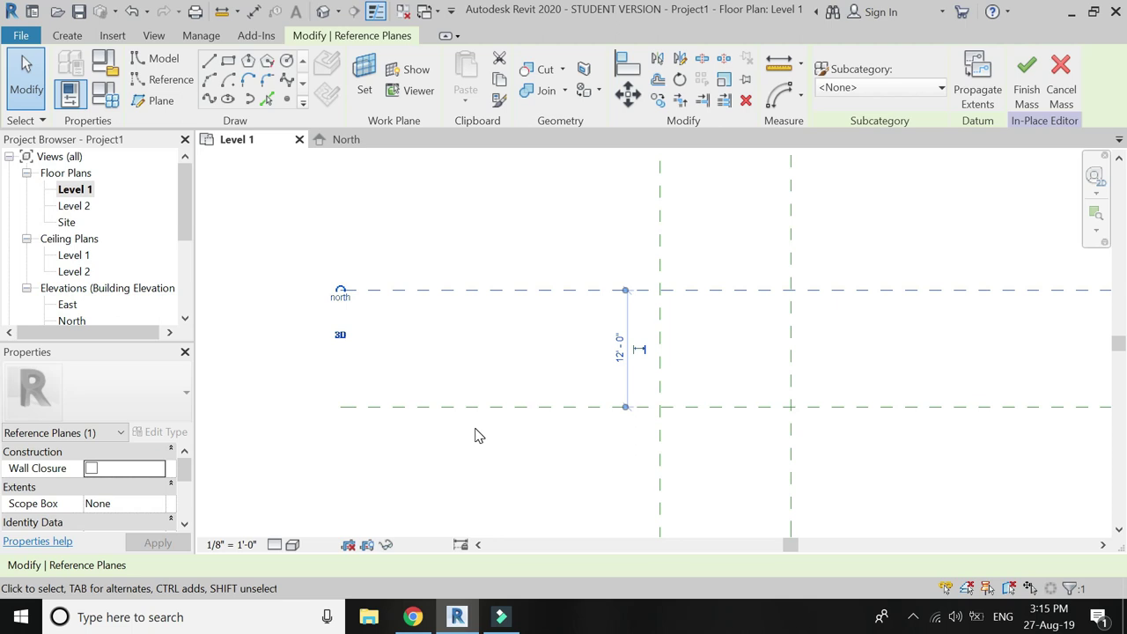
{"action": "left_click", "coordinate": [435, 377]}
{"action": "scroll", "coordinate": [561, 368], "scroll_direction": "down", "scroll_amount": 2}
{"action": "scroll", "coordinate": [602, 322], "scroll_direction": "up", "scroll_amount": 1}
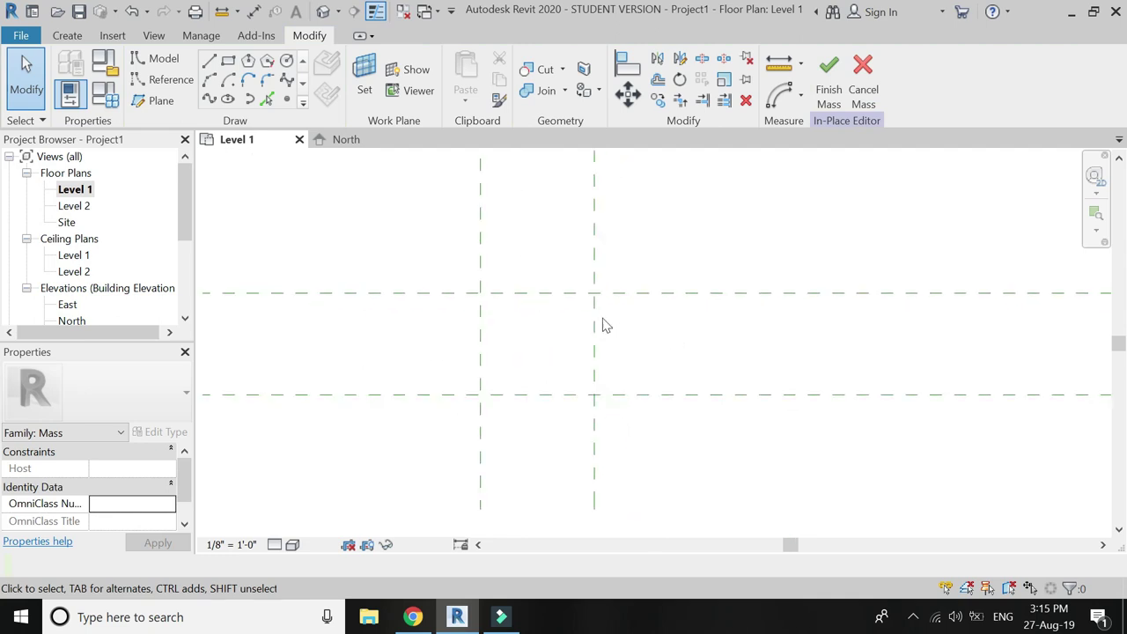
- Name the right vertical plane east and the left one west, then open the South elevation
{"action": "left_click", "coordinate": [594, 319]}
{"action": "left_click", "coordinate": [602, 454]}
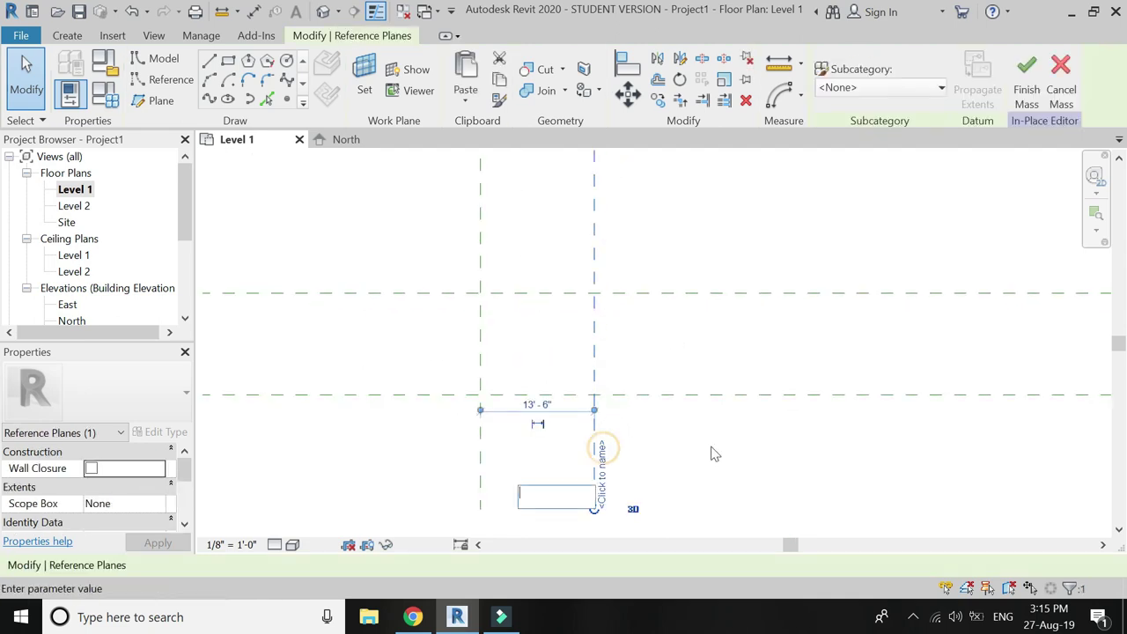
{"action": "type", "text": "east"}
{"action": "key", "text": "Return"}
{"action": "left_click", "coordinate": [480, 356]}
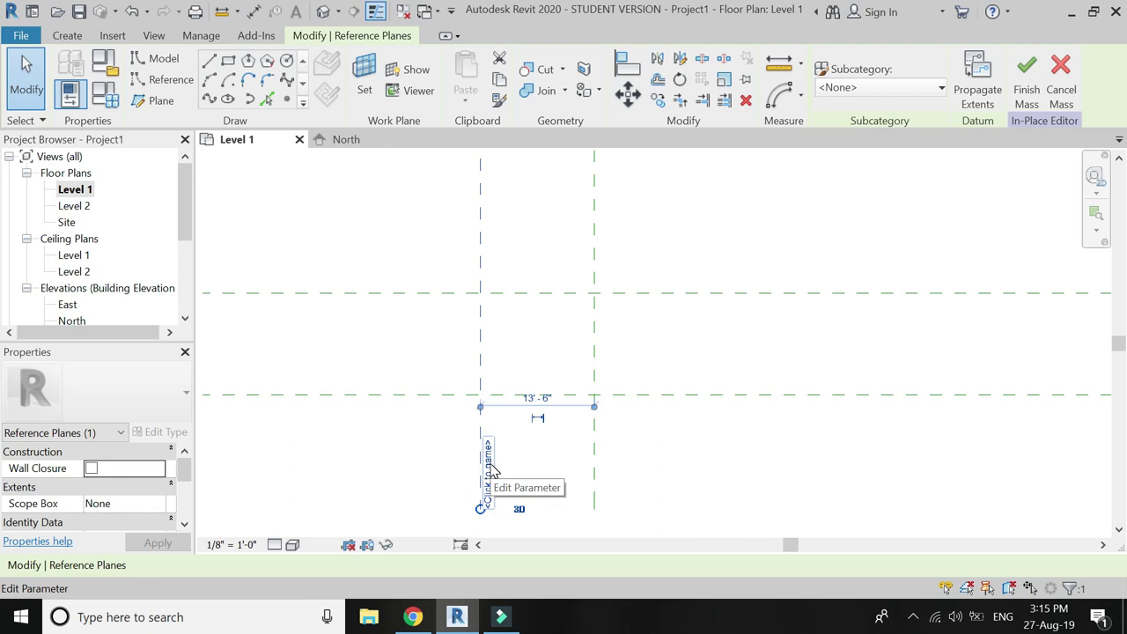
{"action": "left_click", "coordinate": [490, 472]}
{"action": "type", "text": "west"}
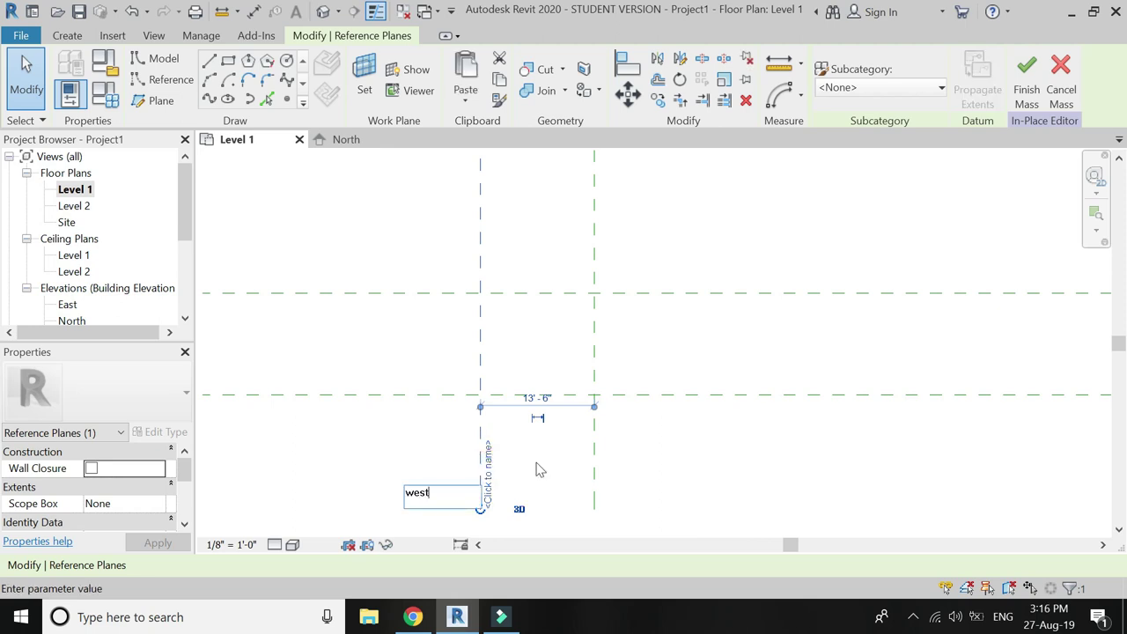
{"action": "key", "text": "Return"}
{"action": "left_click", "coordinate": [692, 428]}
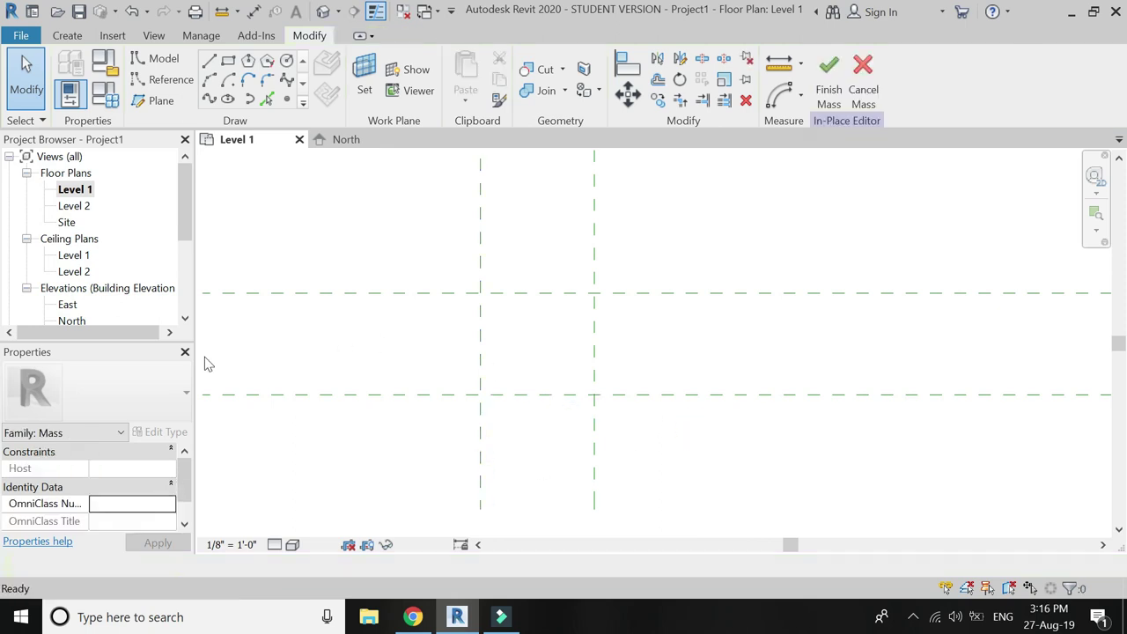
{"action": "scroll", "coordinate": [139, 260], "scroll_direction": "down", "scroll_amount": 1}
{"action": "scroll", "coordinate": [138, 260], "scroll_direction": "down", "scroll_amount": 1}
{"action": "double_click", "coordinate": [74, 288]}
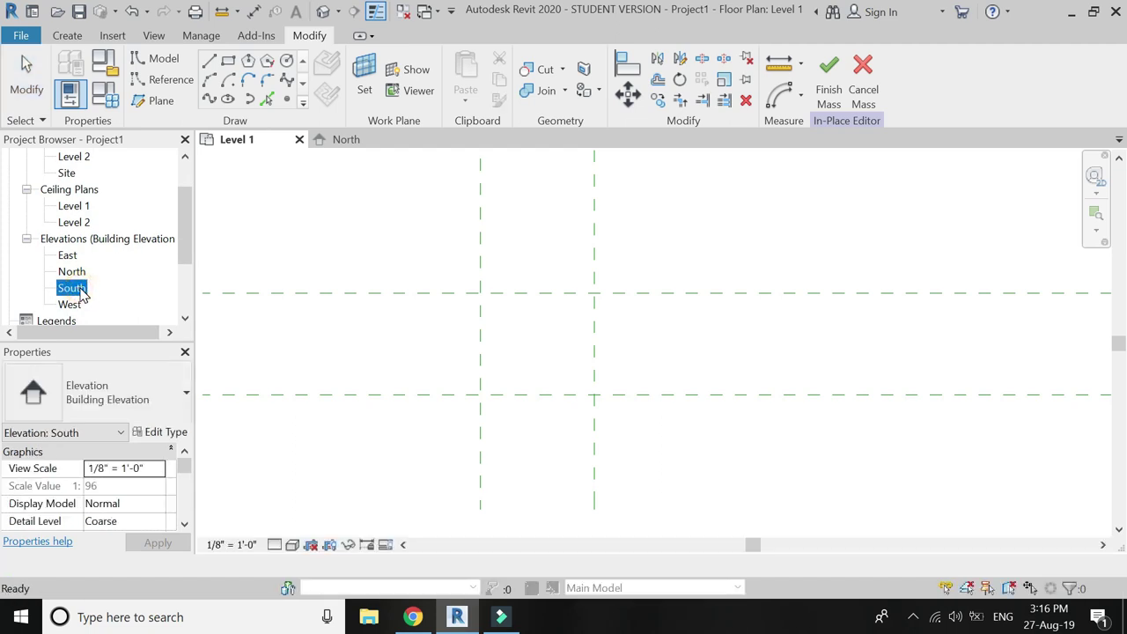
- Start a Model Line with the work plane set to Reference Plane: south
{"action": "scroll", "coordinate": [496, 358], "scroll_direction": "up", "scroll_amount": 1}
{"action": "scroll", "coordinate": [564, 357], "scroll_direction": "up", "scroll_amount": 1}
{"action": "scroll", "coordinate": [529, 309], "scroll_direction": "up", "scroll_amount": 2}
{"action": "left_click", "coordinate": [209, 81]}
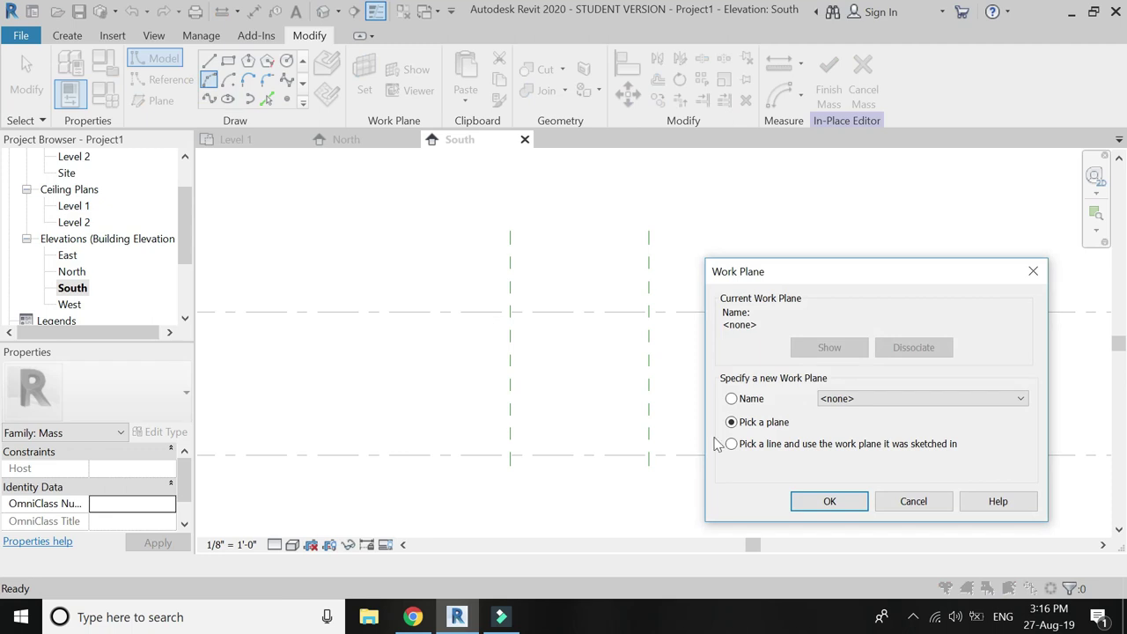
{"action": "left_click", "coordinate": [870, 398]}
{"action": "left_click", "coordinate": [884, 471]}
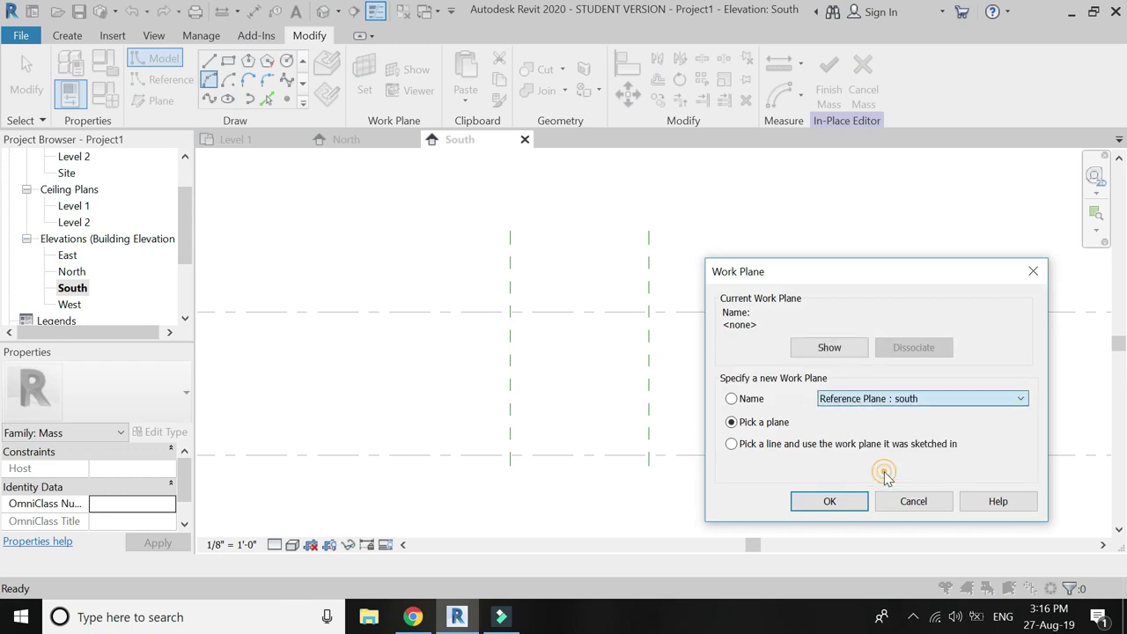
{"action": "left_click", "coordinate": [830, 501]}
- Sketch a semicircular arc closed by a 13'-6" base line, then open the East elevation
{"action": "left_click", "coordinate": [510, 312]}
{"action": "left_click", "coordinate": [648, 312]}
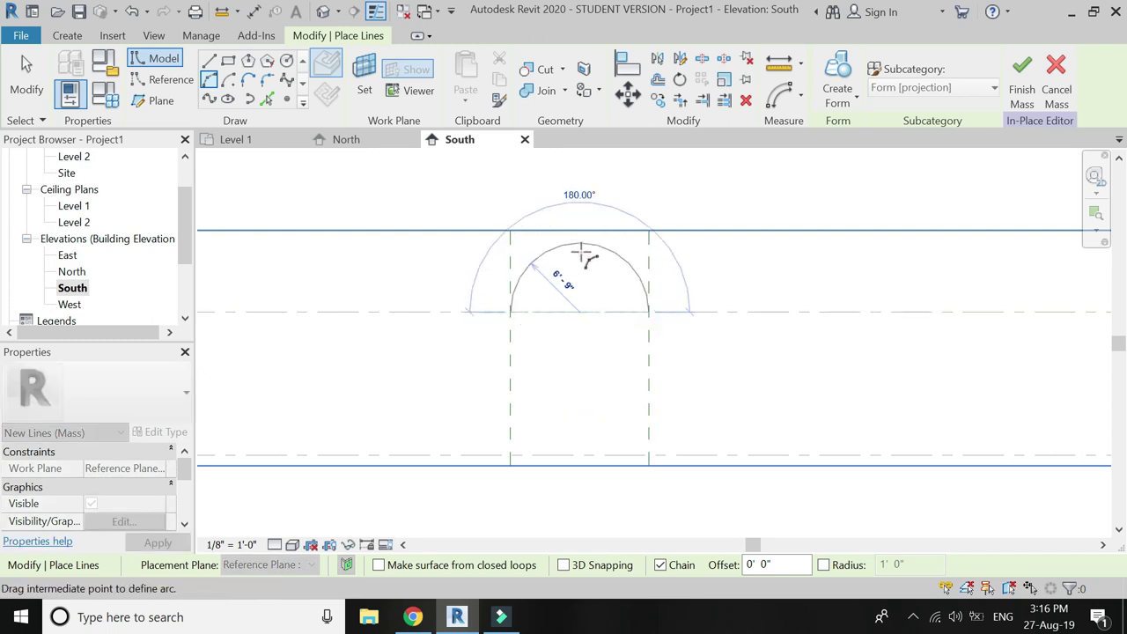
{"action": "left_click", "coordinate": [581, 248]}
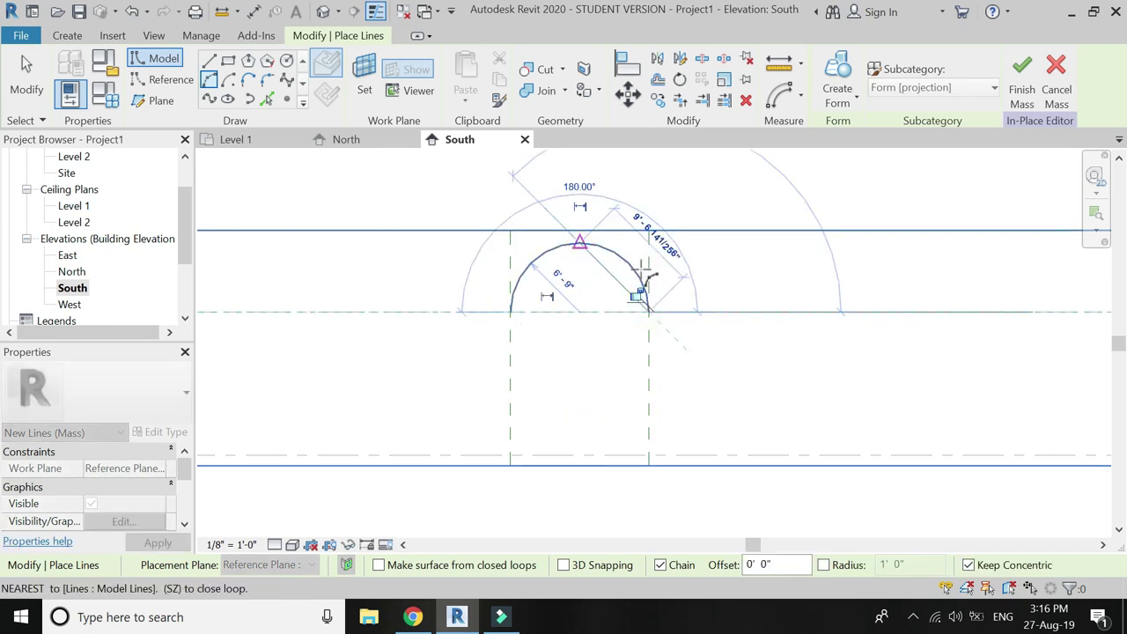
{"action": "key", "text": "Escape"}
{"action": "key", "text": "Escape"}
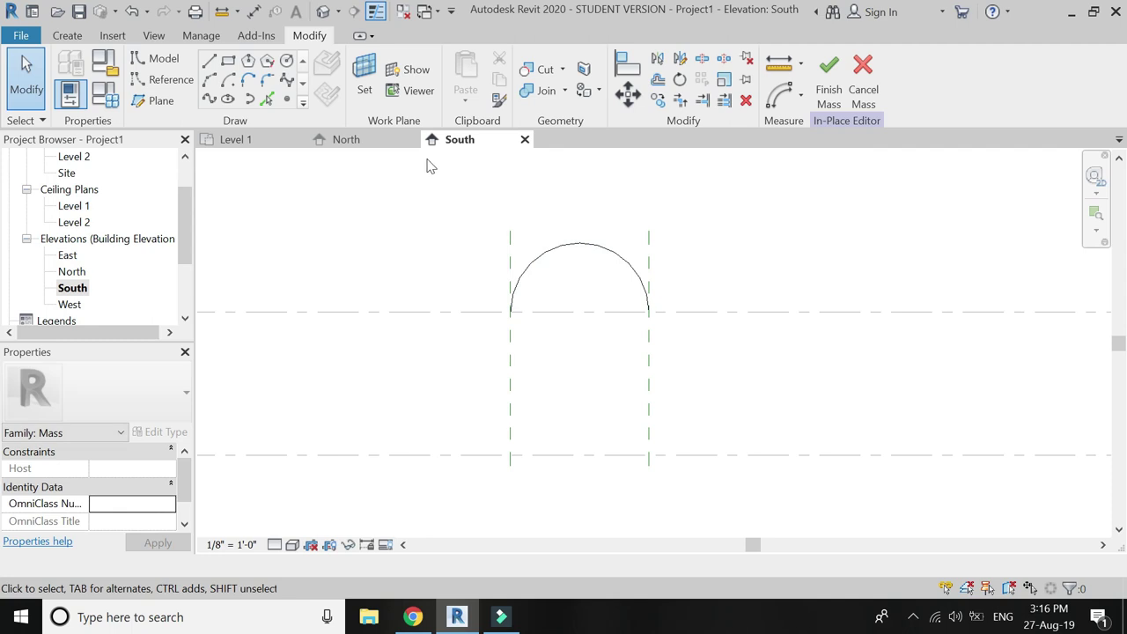
{"action": "left_click", "coordinate": [212, 61]}
{"action": "scroll", "coordinate": [529, 300], "scroll_direction": "up", "scroll_amount": 2}
{"action": "scroll", "coordinate": [480, 318], "scroll_direction": "up", "scroll_amount": 1}
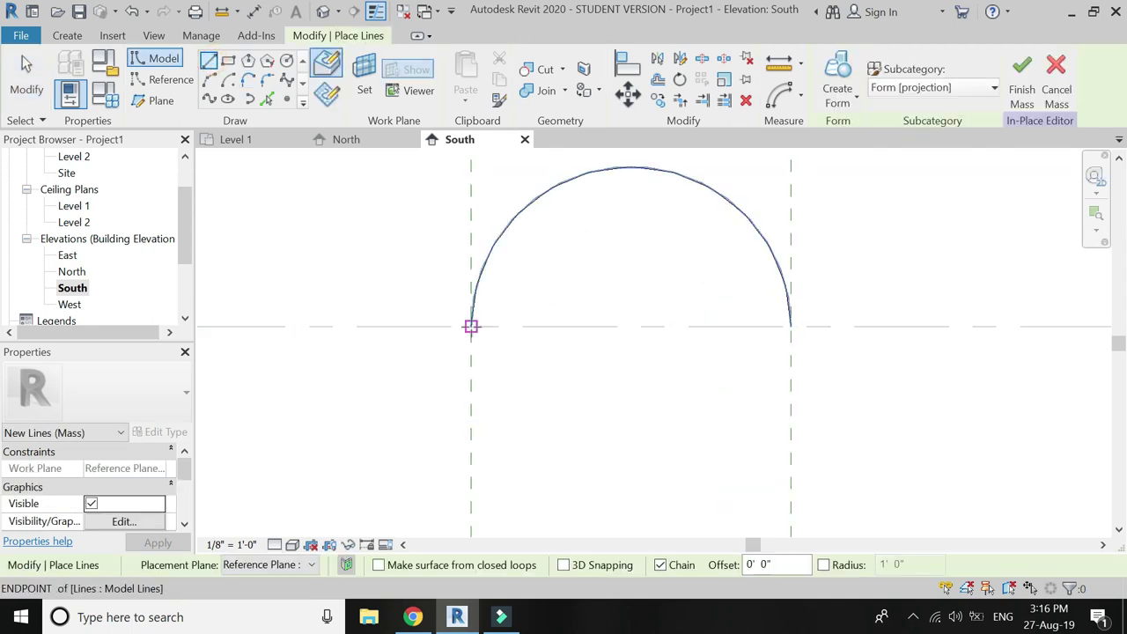
{"action": "left_click", "coordinate": [471, 327]}
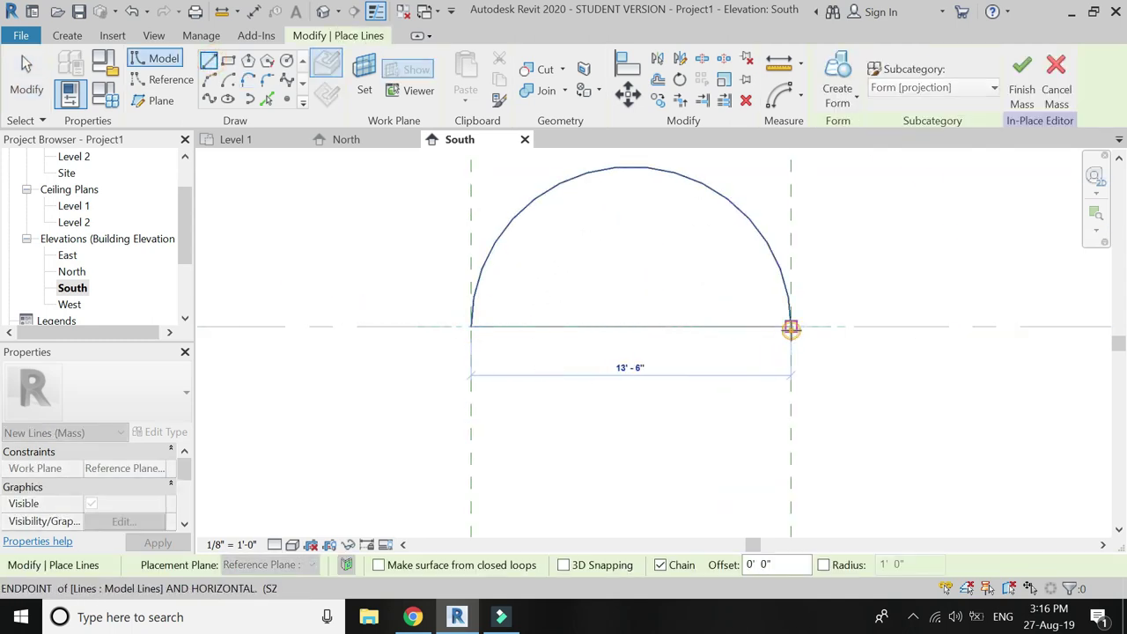
{"action": "left_click", "coordinate": [791, 329]}
{"action": "double_click", "coordinate": [68, 255]}
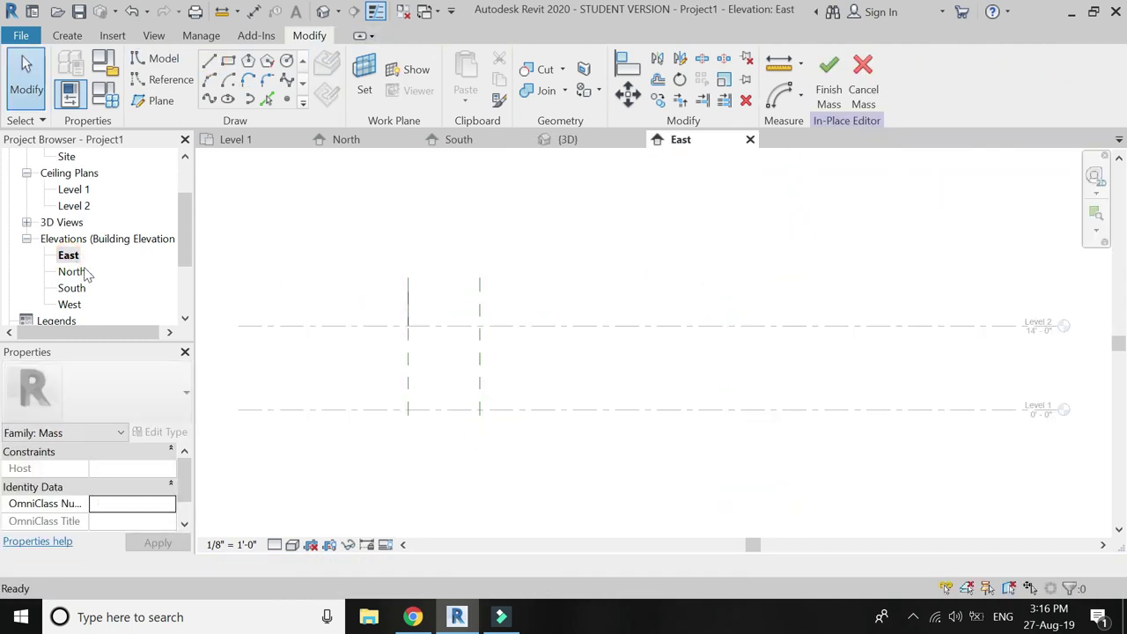
- Copy the semicircle profile 12'-0" onto the other reference plane, then view it in 3D
{"action": "key", "text": "Tab"}
{"action": "left_click", "coordinate": [401, 297]}
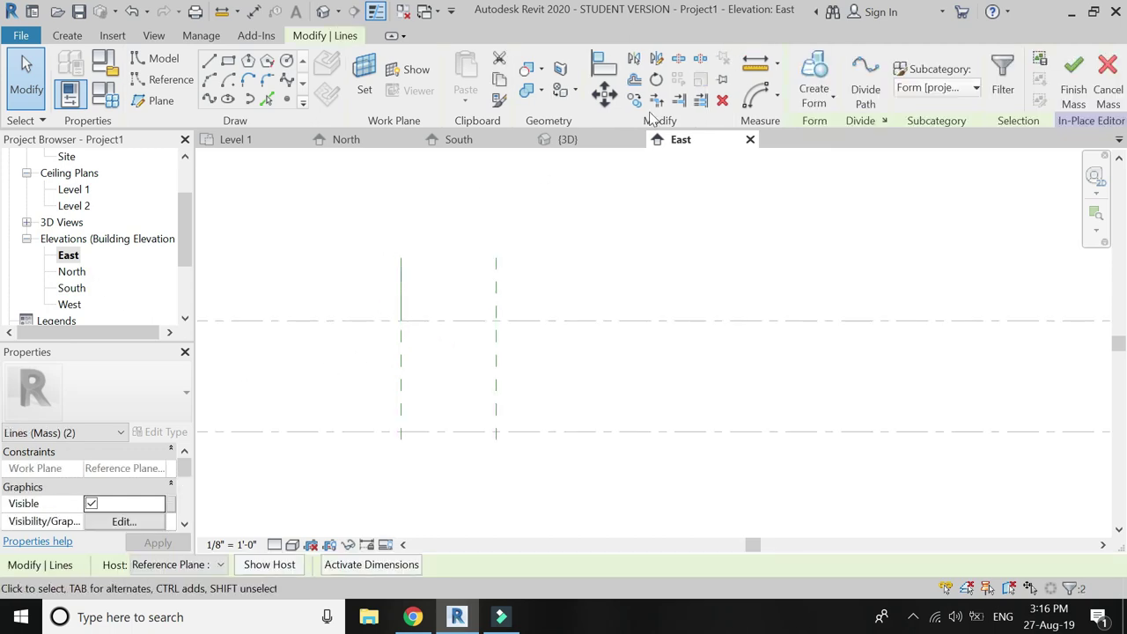
{"action": "left_click", "coordinate": [636, 100]}
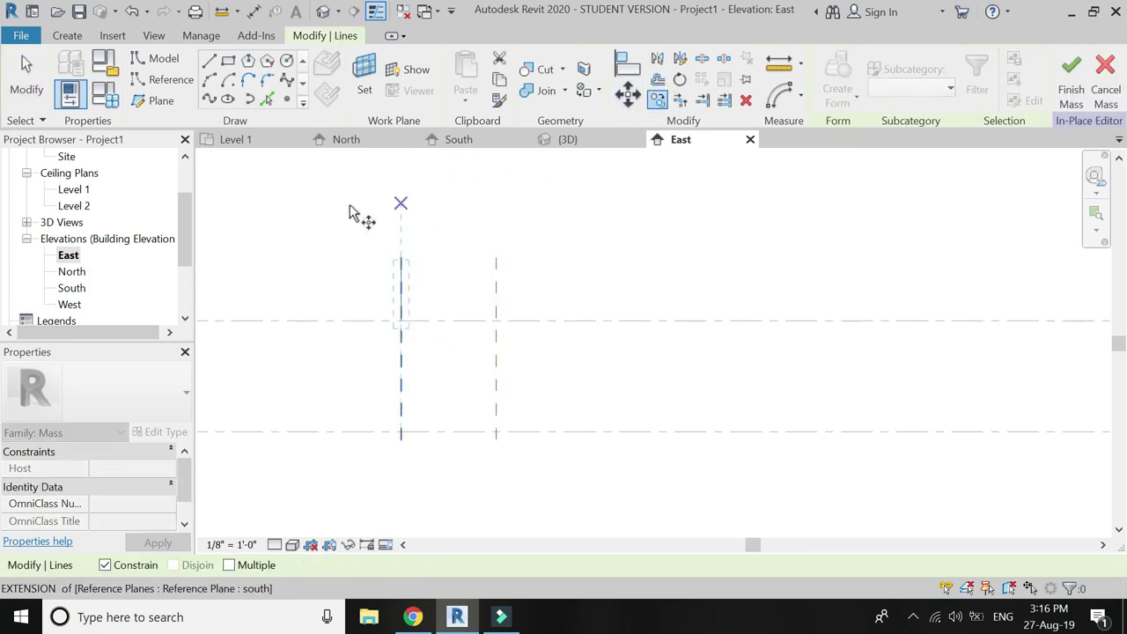
{"action": "left_click", "coordinate": [104, 566]}
{"action": "scroll", "coordinate": [433, 289], "scroll_direction": "up", "scroll_amount": 2}
{"action": "scroll", "coordinate": [415, 309], "scroll_direction": "up", "scroll_amount": 1}
{"action": "left_click", "coordinate": [414, 350]}
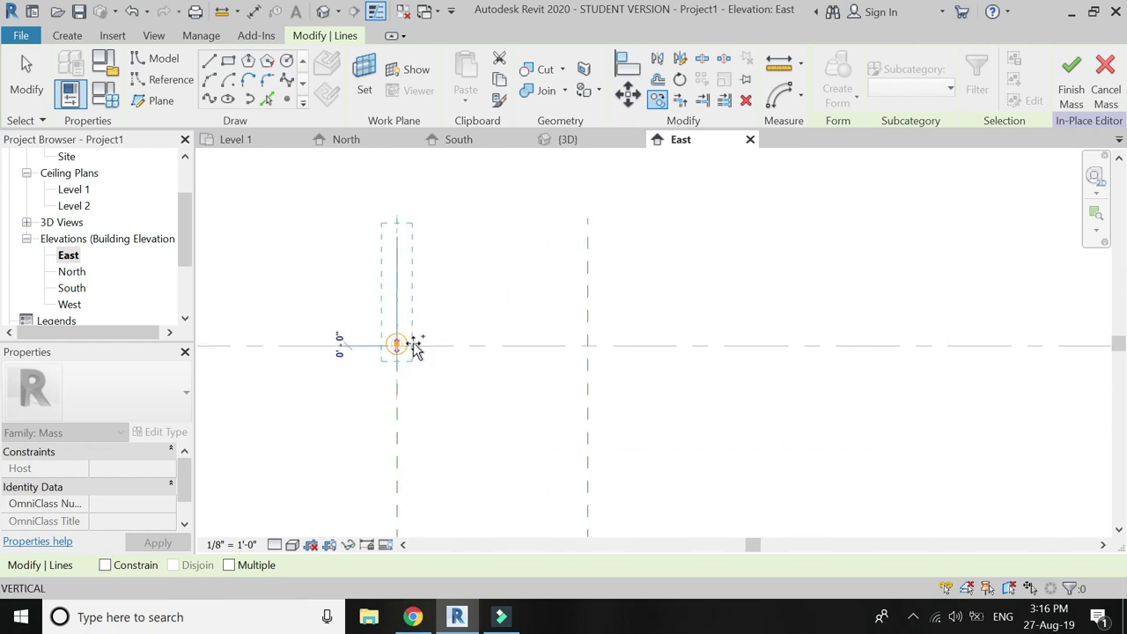
{"action": "left_click", "coordinate": [587, 343]}
{"action": "left_click", "coordinate": [494, 302]}
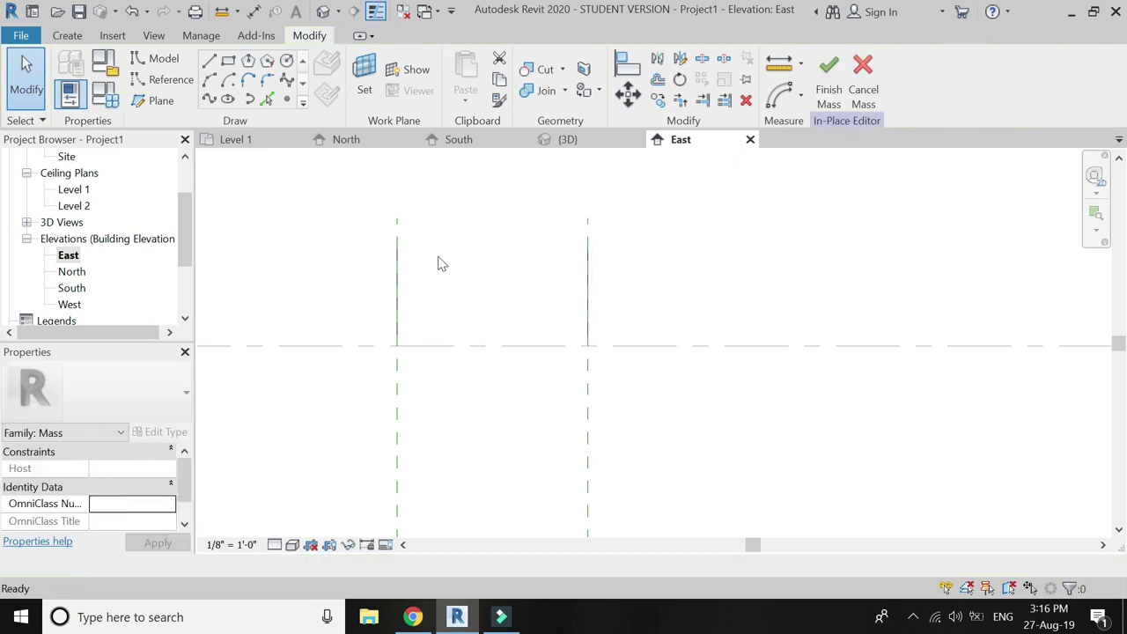
{"action": "left_click", "coordinate": [323, 11]}
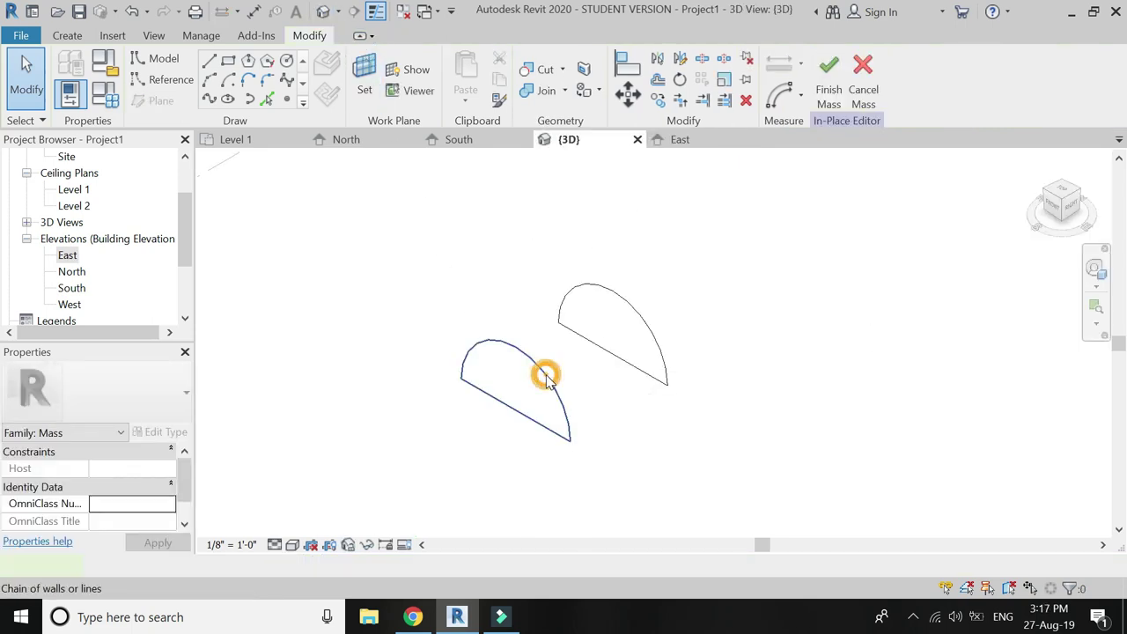
- Create a solid form from the two semicircle profiles
{"action": "left_click", "coordinate": [546, 376]}
{"action": "left_click", "coordinate": [619, 305], "text": "ctrl"}
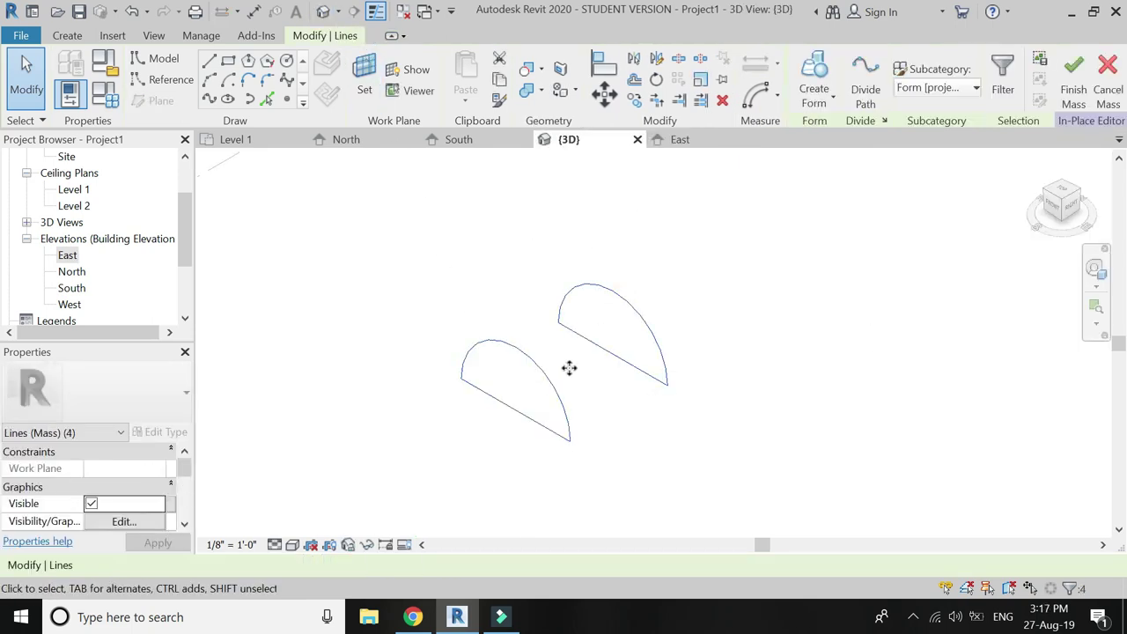
{"action": "left_click", "coordinate": [813, 81]}
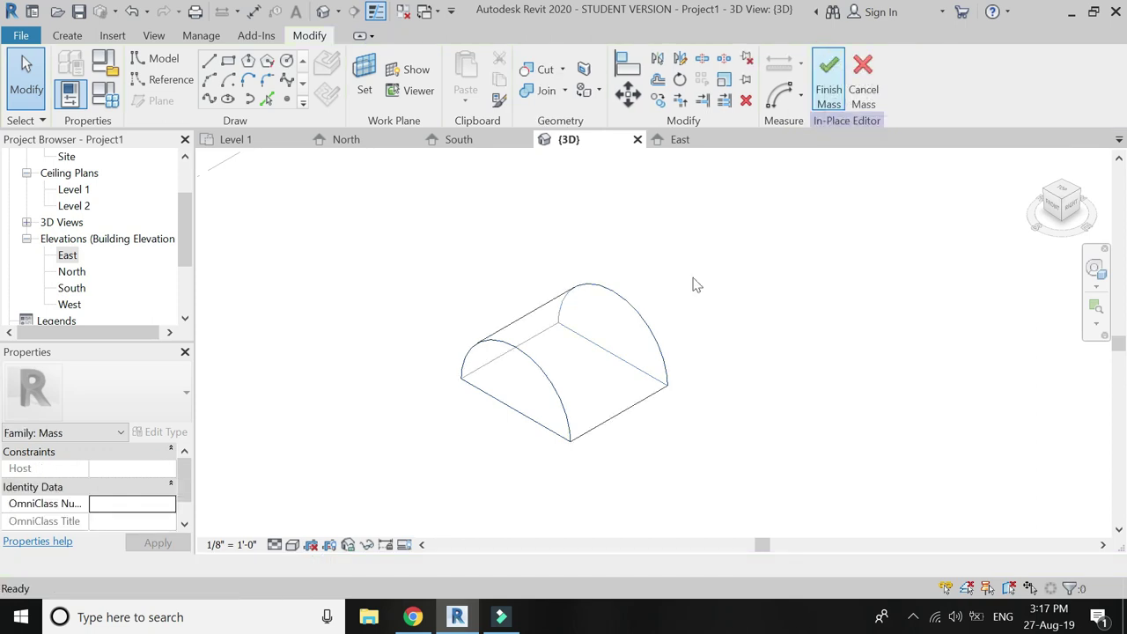
- Set the visual style to Shaded, finish the mass, and view from the top
{"action": "left_click", "coordinate": [294, 550]}
{"action": "left_click", "coordinate": [308, 523]}
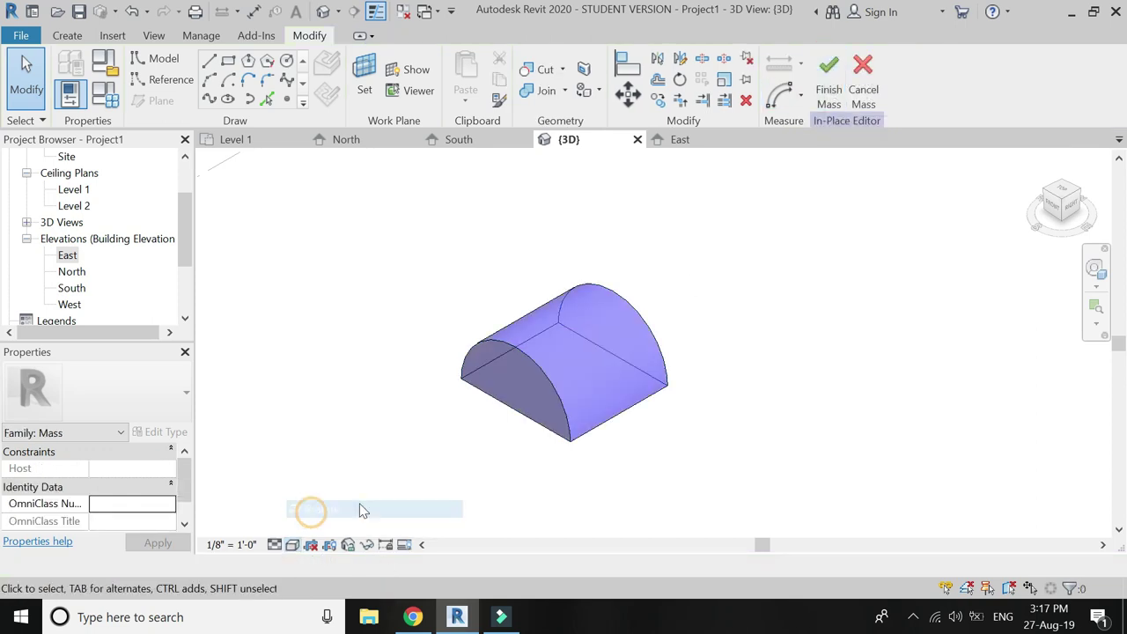
{"action": "left_click", "coordinate": [828, 92]}
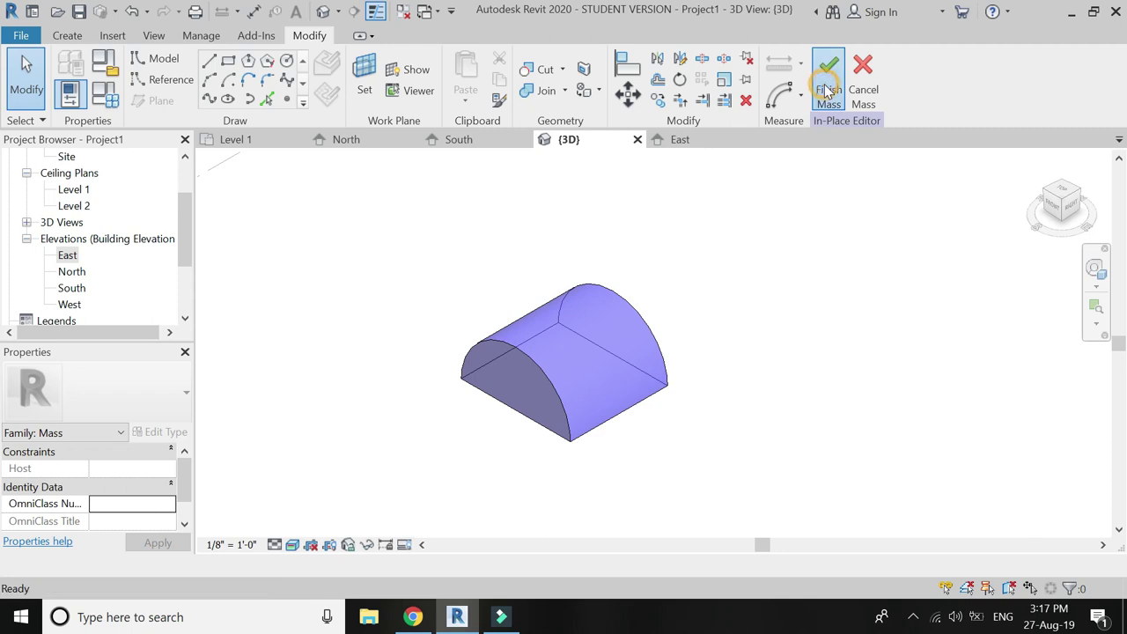
{"action": "left_click", "coordinate": [1064, 196]}
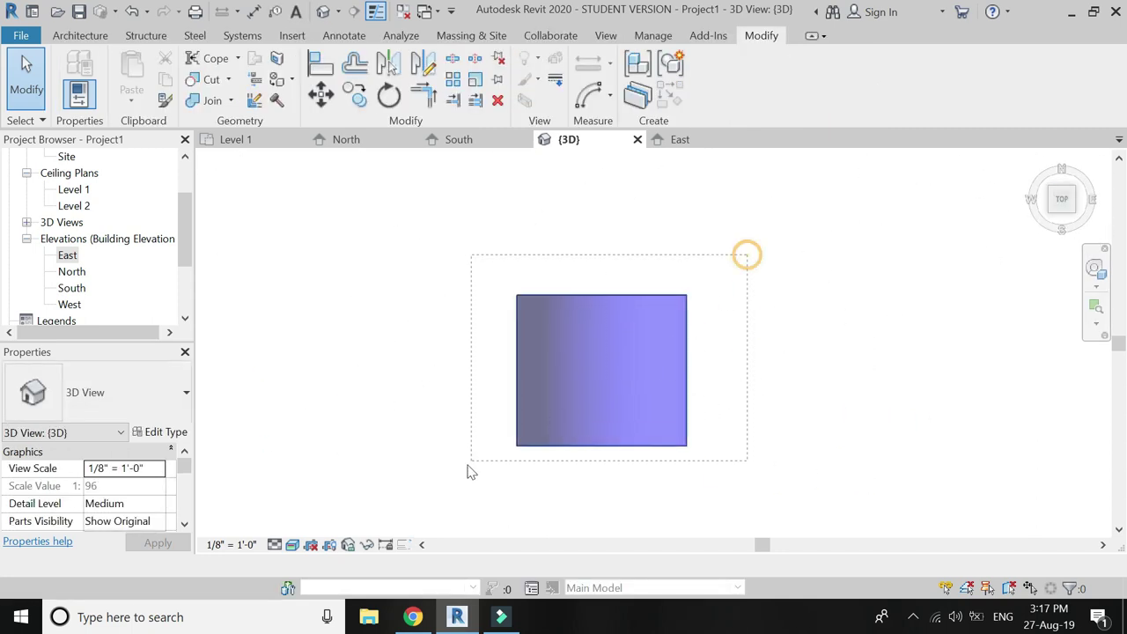
- Rotate a copy of the barrel mass 90° about its centre, then view it isometrically
{"action": "left_click_drag", "start_coordinate": [745, 252], "coordinate": [445, 498]}
{"action": "left_click", "coordinate": [400, 103]}
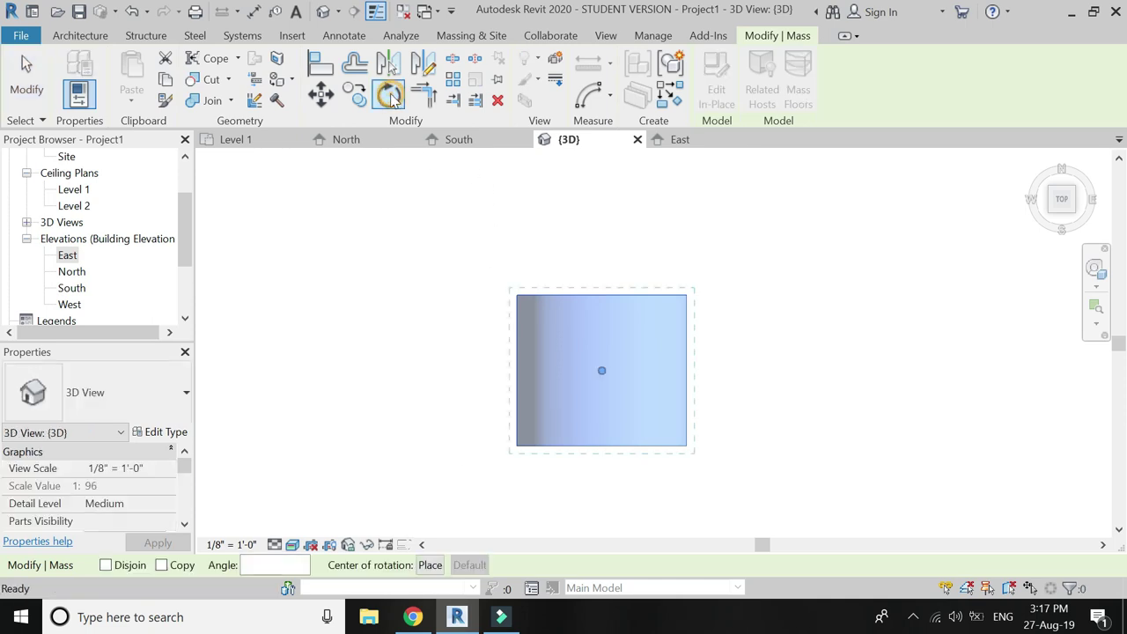
{"action": "left_click", "coordinate": [162, 566]}
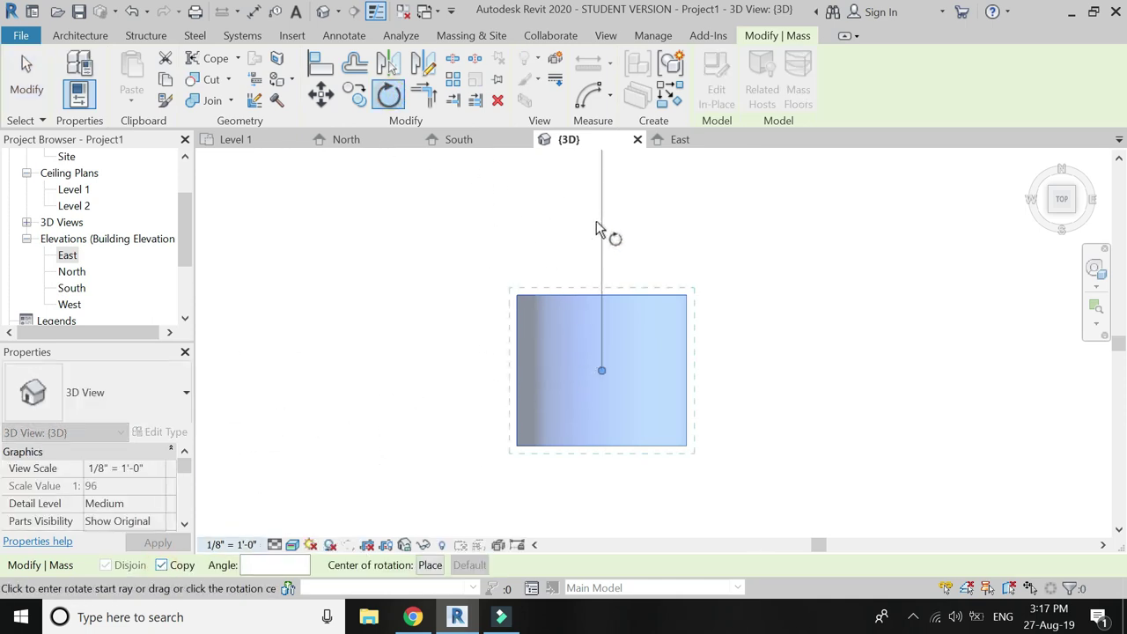
{"action": "left_click", "coordinate": [602, 217]}
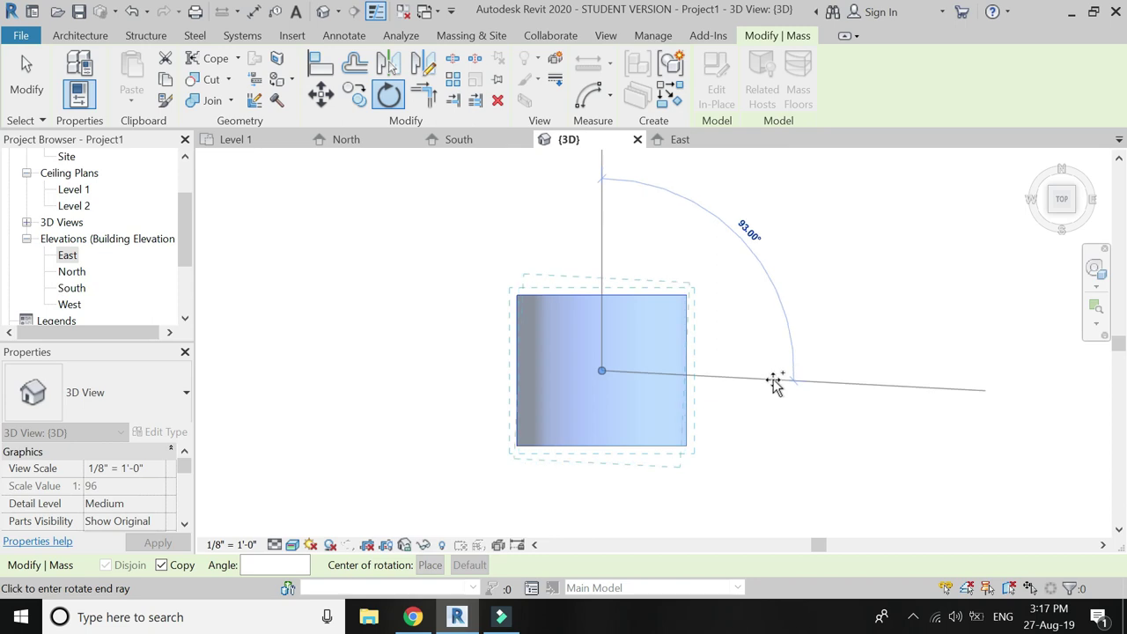
{"action": "left_click", "coordinate": [769, 369]}
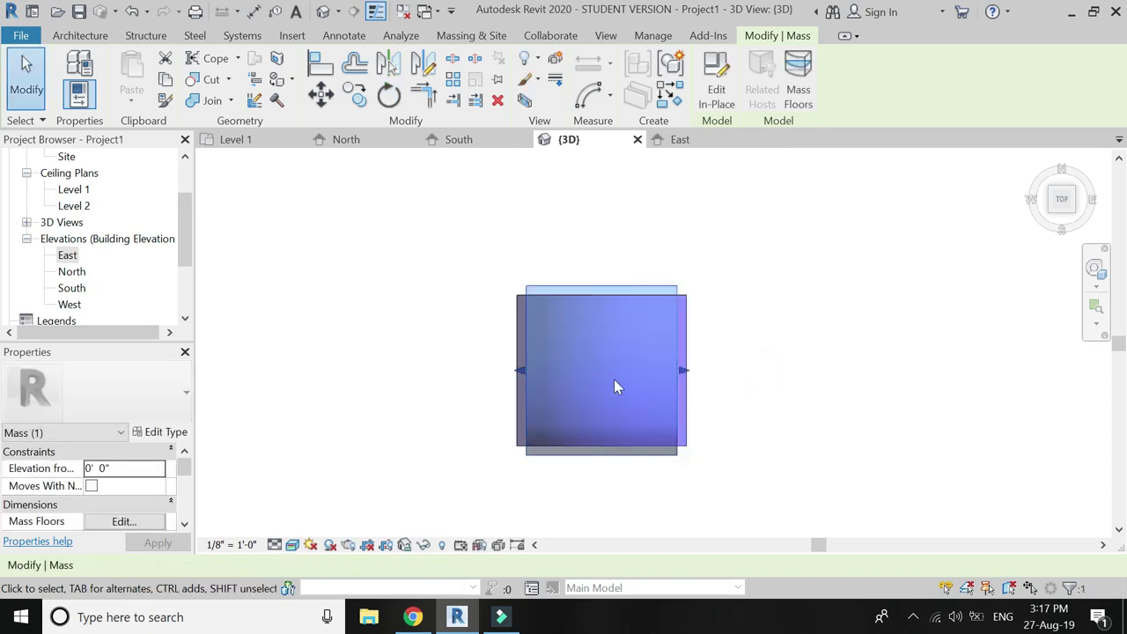
{"action": "left_click", "coordinate": [499, 335]}
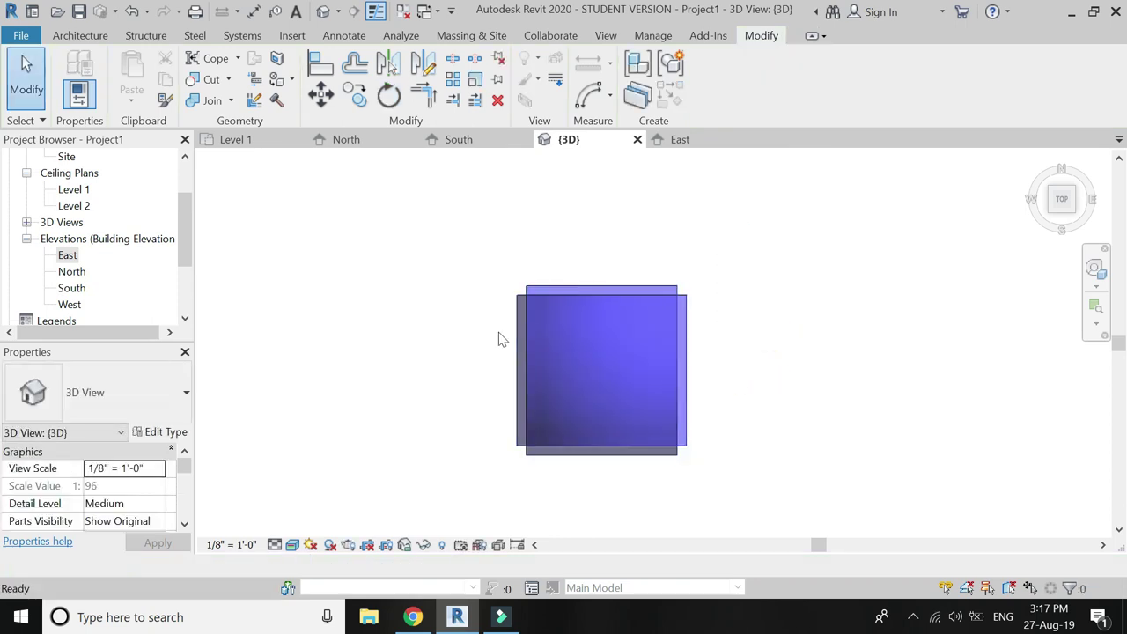
{"action": "left_click", "coordinate": [1053, 216]}
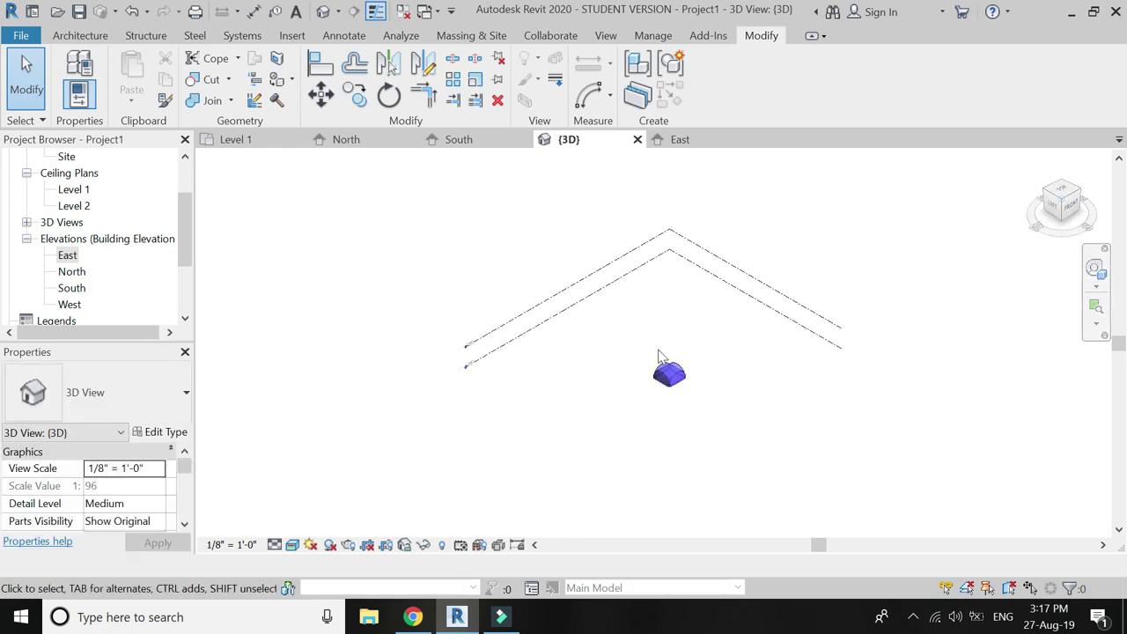
- From the left side view, drag the barrel mass's right and left ends outward
{"action": "scroll", "coordinate": [665, 370], "scroll_direction": "up", "scroll_amount": 4}
{"action": "scroll", "coordinate": [678, 410], "scroll_direction": "up", "scroll_amount": 4}
{"action": "left_click", "coordinate": [1074, 214]}
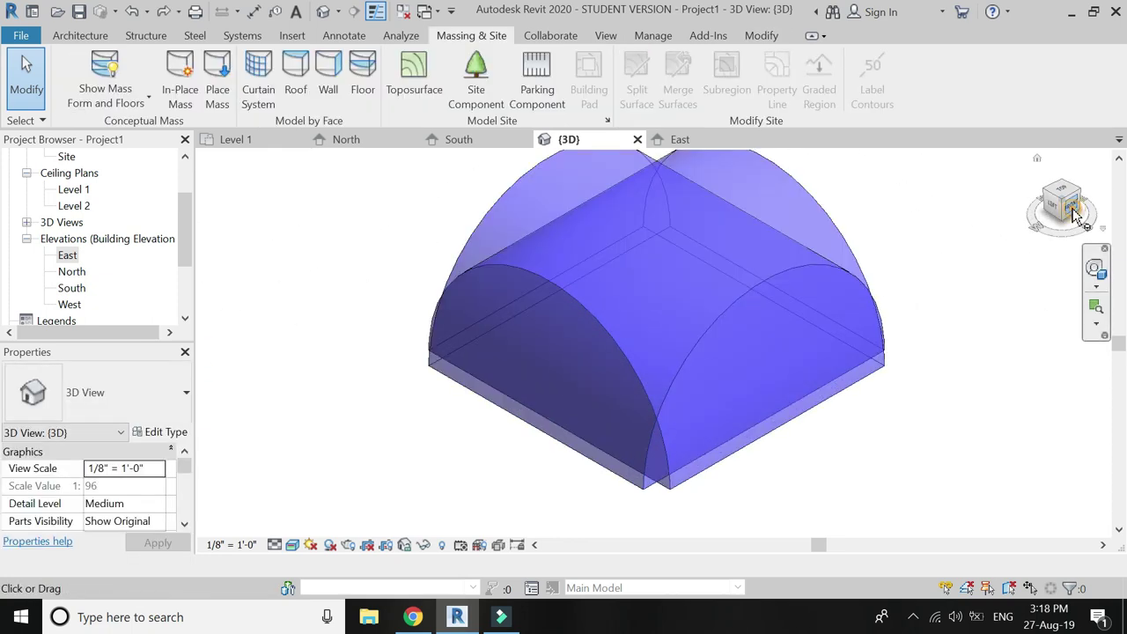
{"action": "left_click", "coordinate": [1073, 211]}
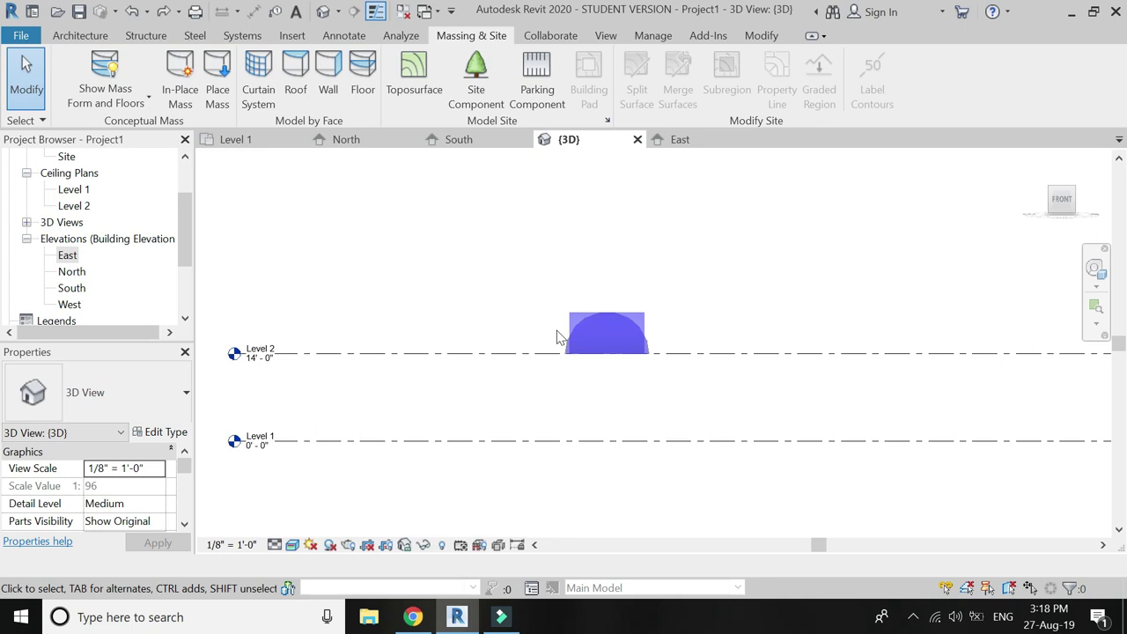
{"action": "scroll", "coordinate": [614, 331], "scroll_direction": "up", "scroll_amount": 3}
{"action": "left_click", "coordinate": [1048, 204]}
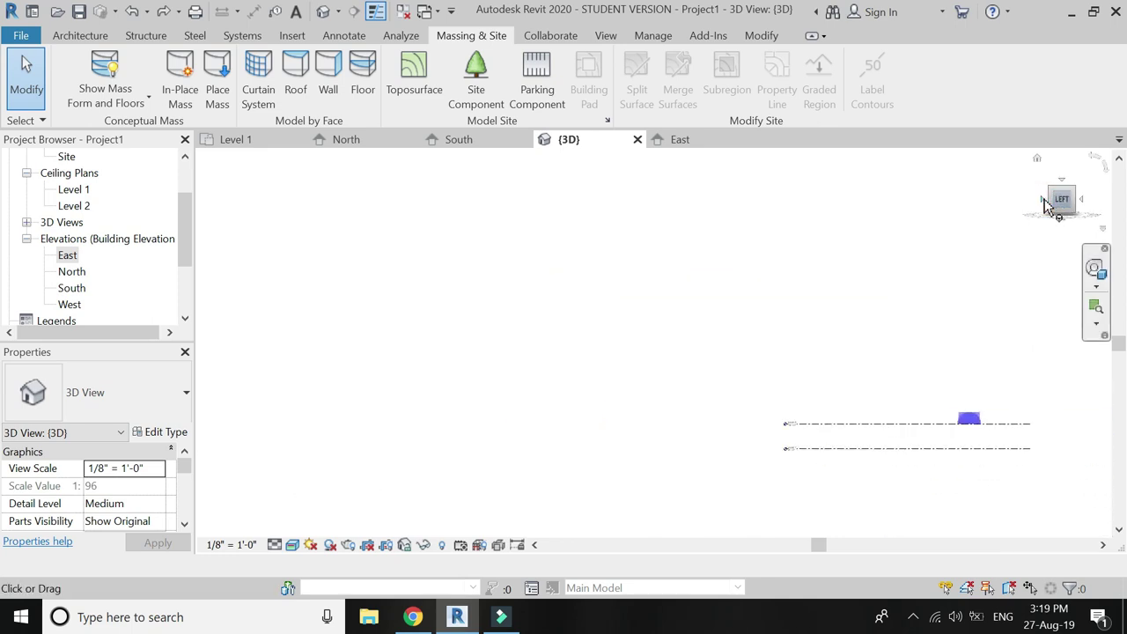
{"action": "scroll", "coordinate": [713, 335], "scroll_direction": "up", "scroll_amount": 2}
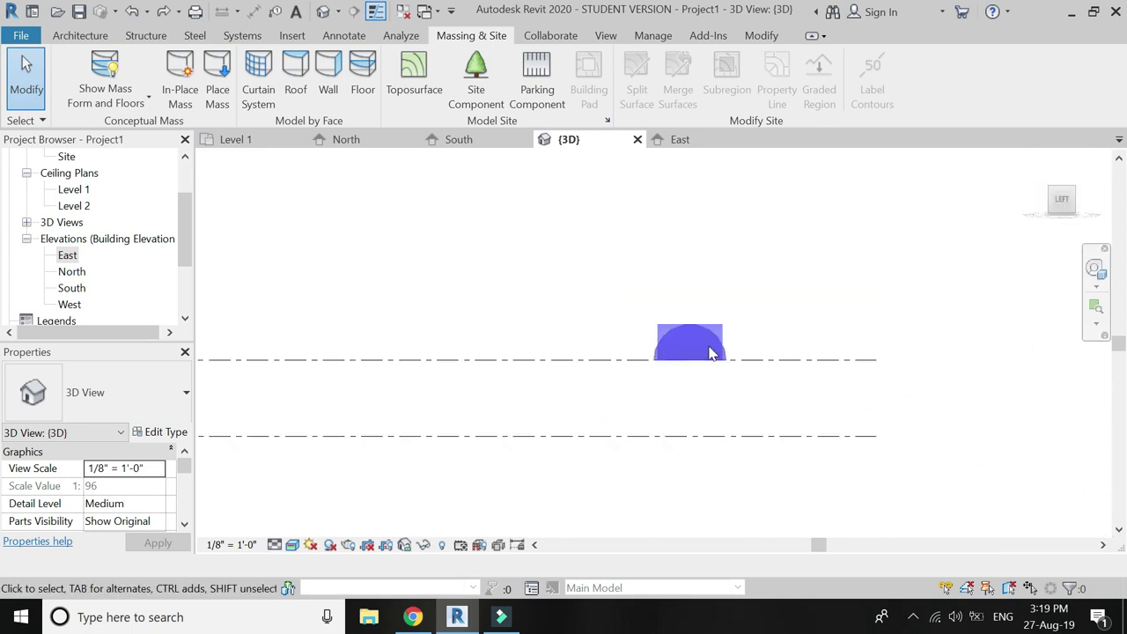
{"action": "scroll", "coordinate": [705, 344], "scroll_direction": "up", "scroll_amount": 4}
{"action": "scroll", "coordinate": [696, 323], "scroll_direction": "up", "scroll_amount": 5}
{"action": "left_click", "coordinate": [795, 319]}
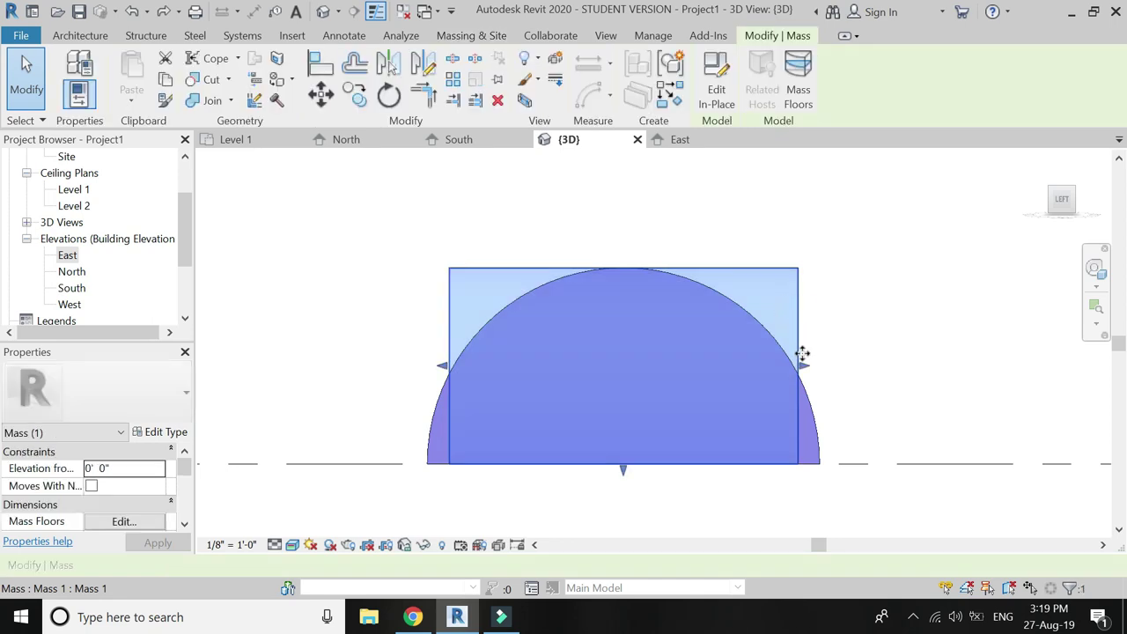
{"action": "left_click_drag", "start_coordinate": [805, 372], "coordinate": [836, 369]}
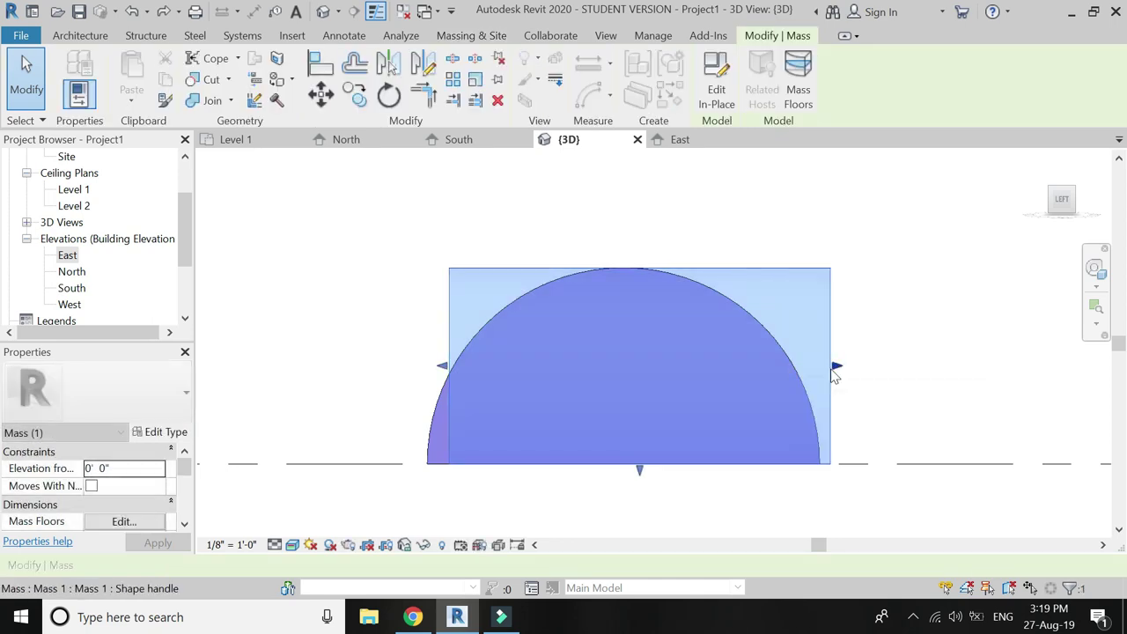
{"action": "mouse_move", "coordinate": [438, 366]}
{"action": "left_mouse_down"}
{"action": "mouse_move", "coordinate": [402, 373]}
{"action": "mouse_move", "coordinate": [418, 379]}
{"action": "left_mouse_up"}
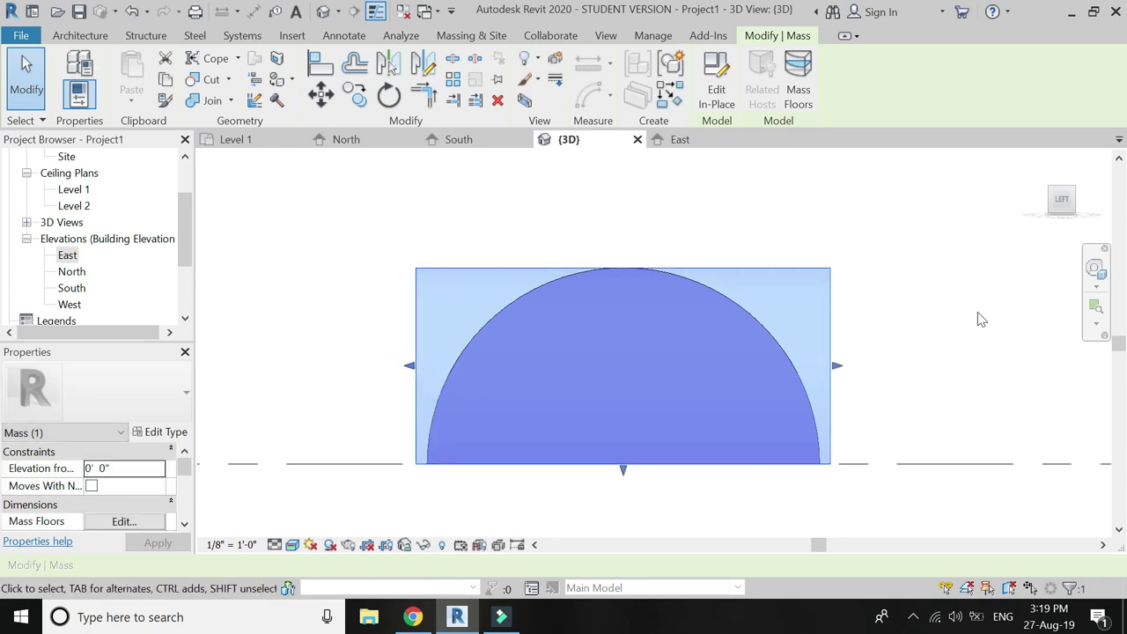
- From the front view, stretch the crosswise vault's ends out to the arch edges
{"action": "left_click", "coordinate": [1083, 202]}
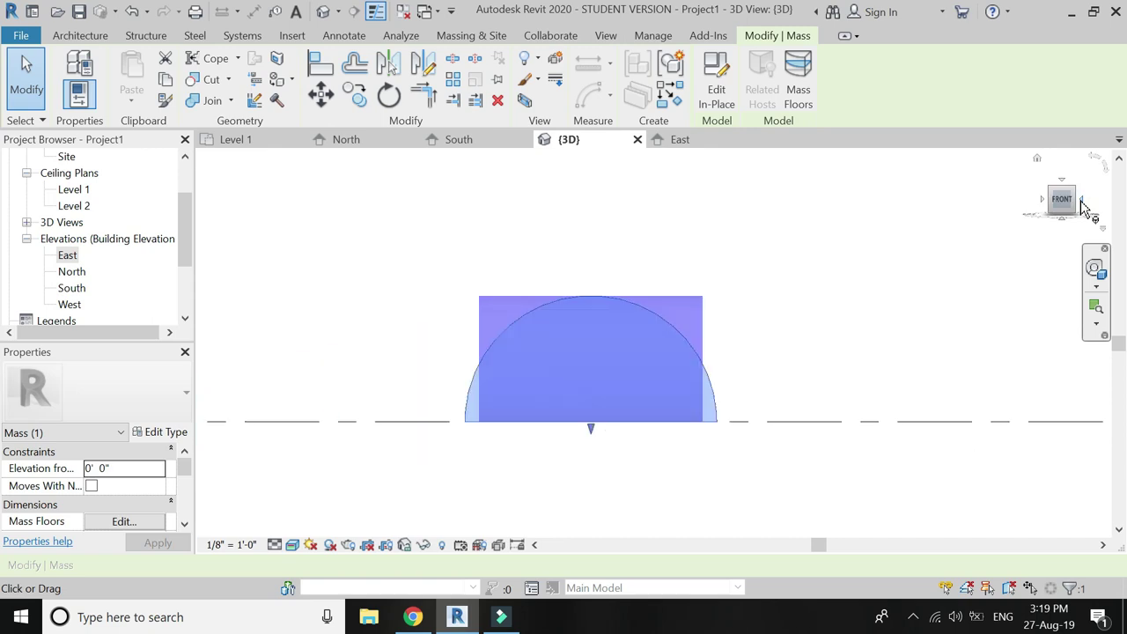
{"action": "scroll", "coordinate": [715, 297], "scroll_direction": "up", "scroll_amount": 2}
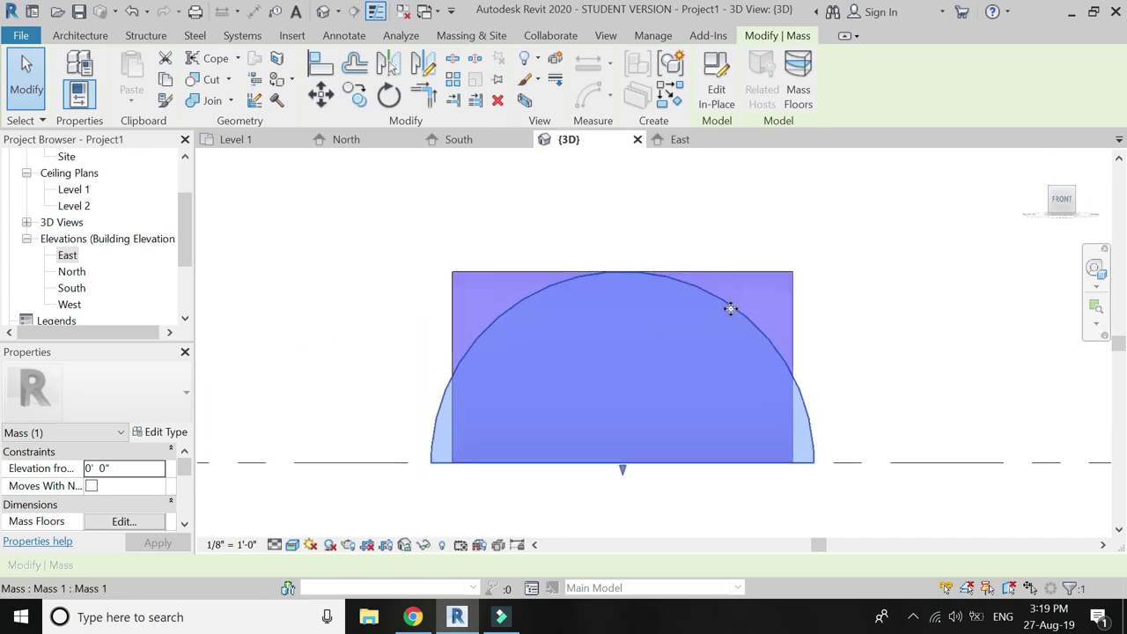
{"action": "left_click", "coordinate": [914, 326]}
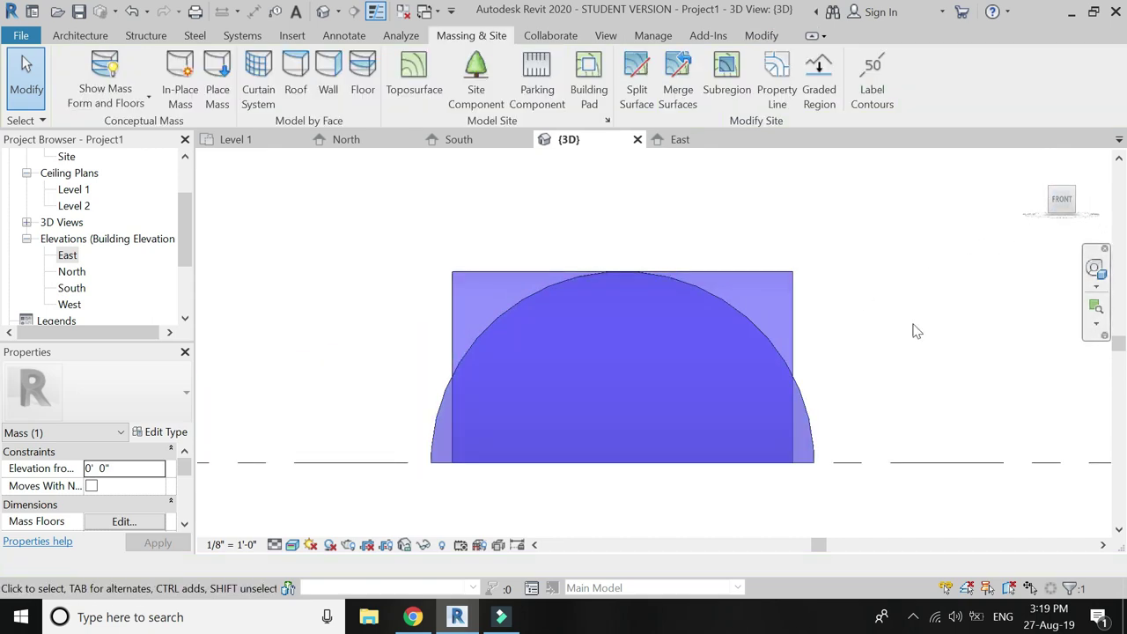
{"action": "left_click", "coordinate": [795, 326]}
{"action": "left_click_drag", "start_coordinate": [800, 373], "coordinate": [830, 378]}
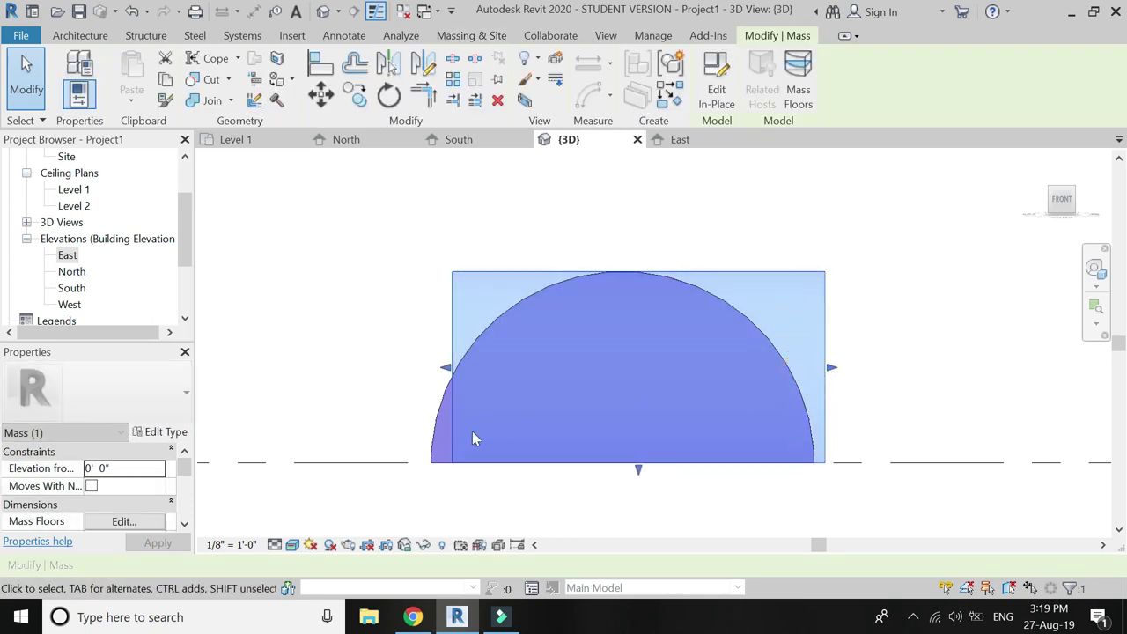
{"action": "left_click_drag", "start_coordinate": [446, 369], "coordinate": [418, 377]}
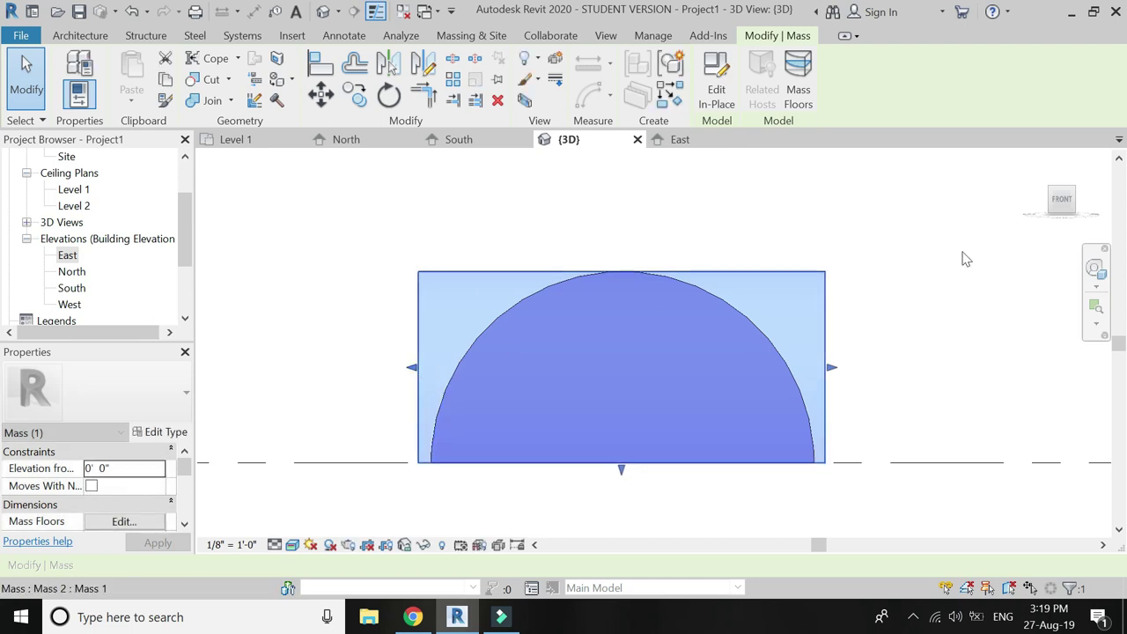
{"action": "left_click", "coordinate": [1074, 198]}
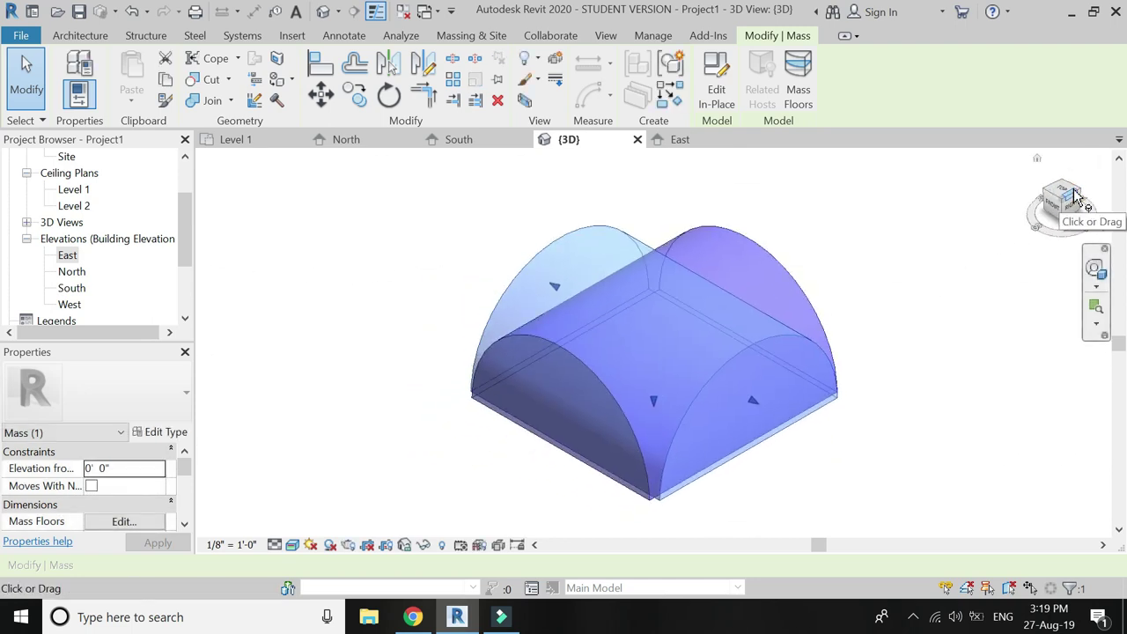
{"action": "key", "text": "Escape"}
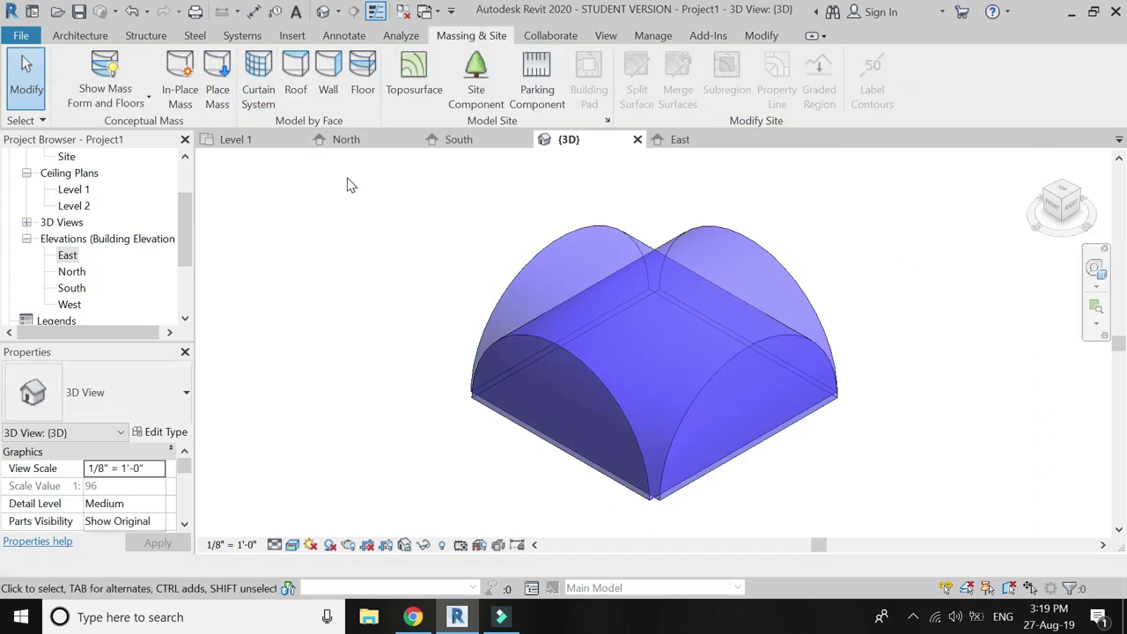
{"action": "scroll", "coordinate": [176, 83], "scroll_direction": "up", "scroll_amount": 5}
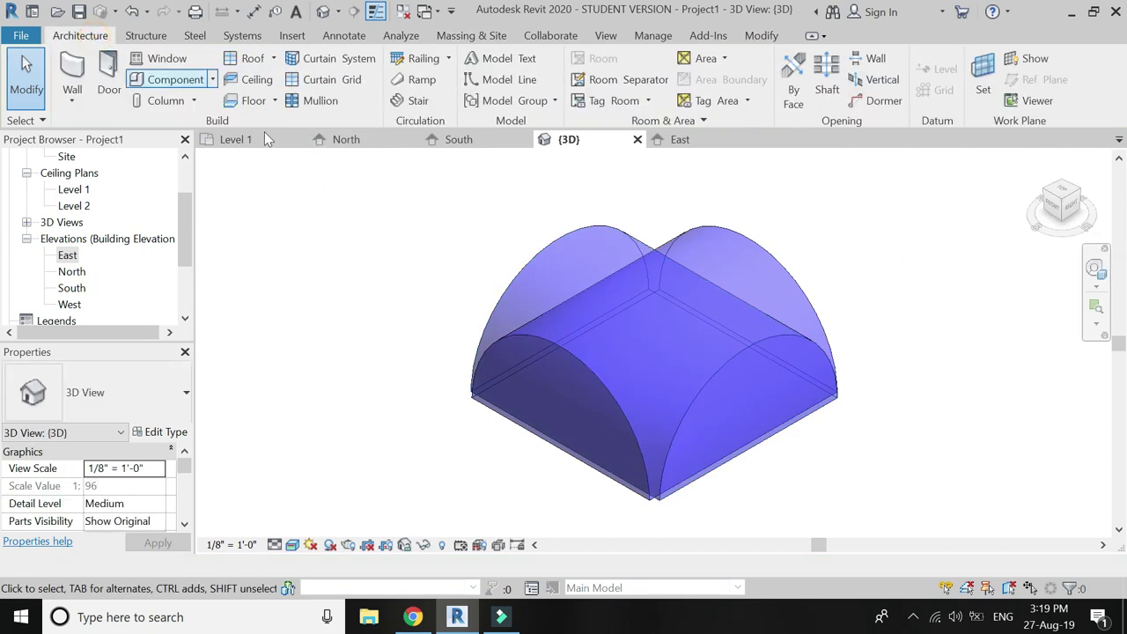
- Join the two crossing vault masses with Join Geometry into one groin-vault solid
{"action": "left_click", "coordinate": [745, 34]}
{"action": "left_click", "coordinate": [212, 101]}
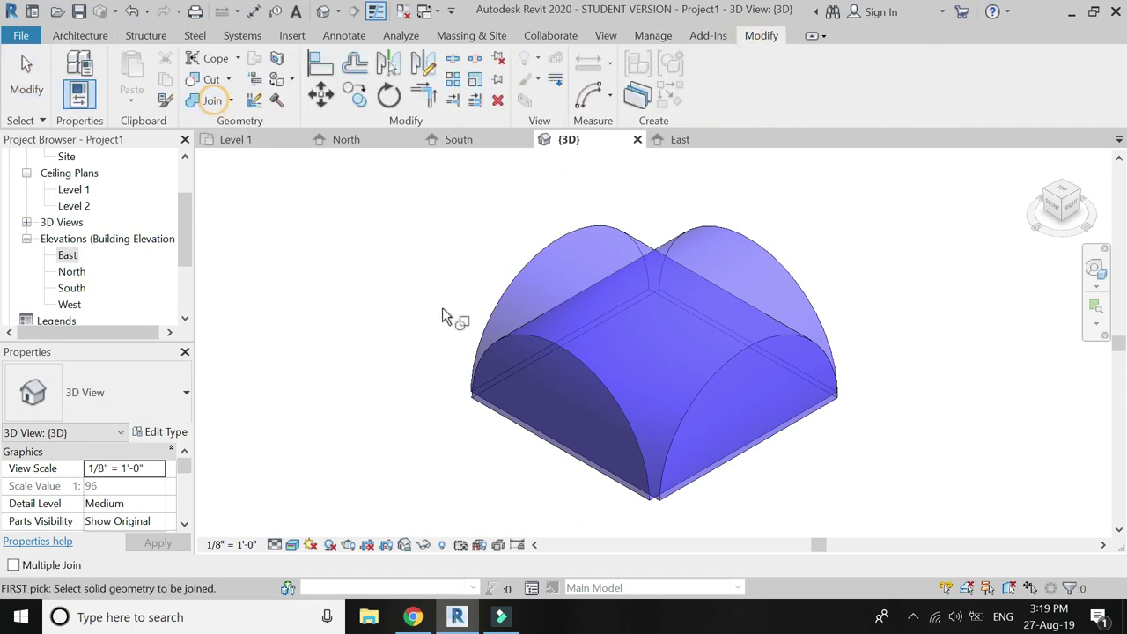
{"action": "left_click", "coordinate": [594, 375]}
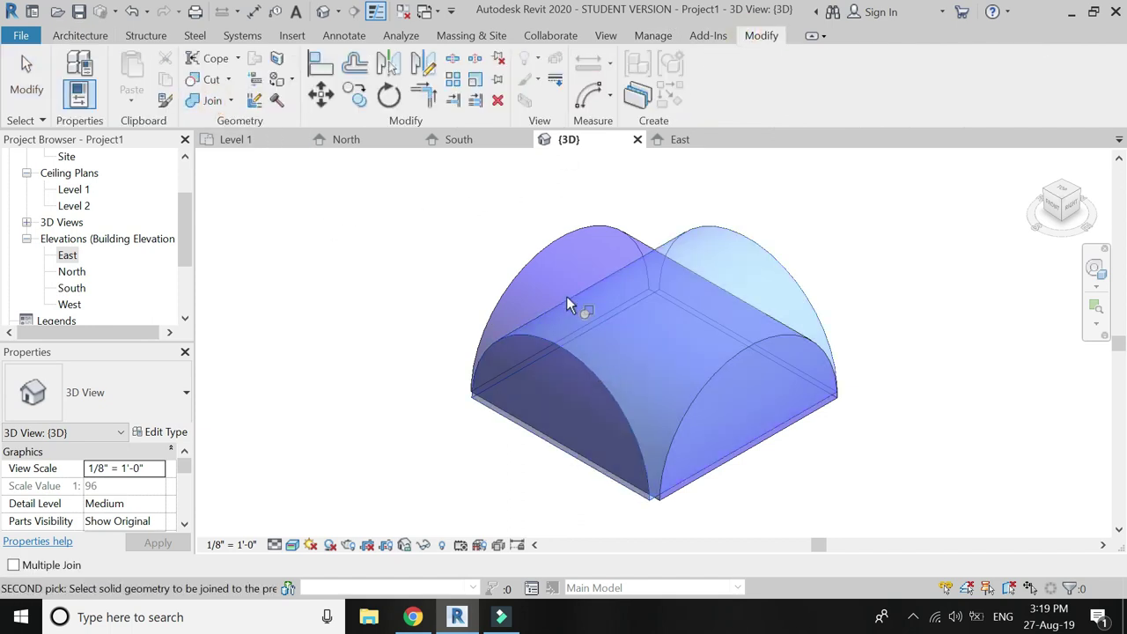
{"action": "left_click", "coordinate": [553, 245]}
{"action": "key", "text": "Escape"}
{"action": "scroll", "coordinate": [679, 359], "scroll_direction": "up", "scroll_amount": 1}
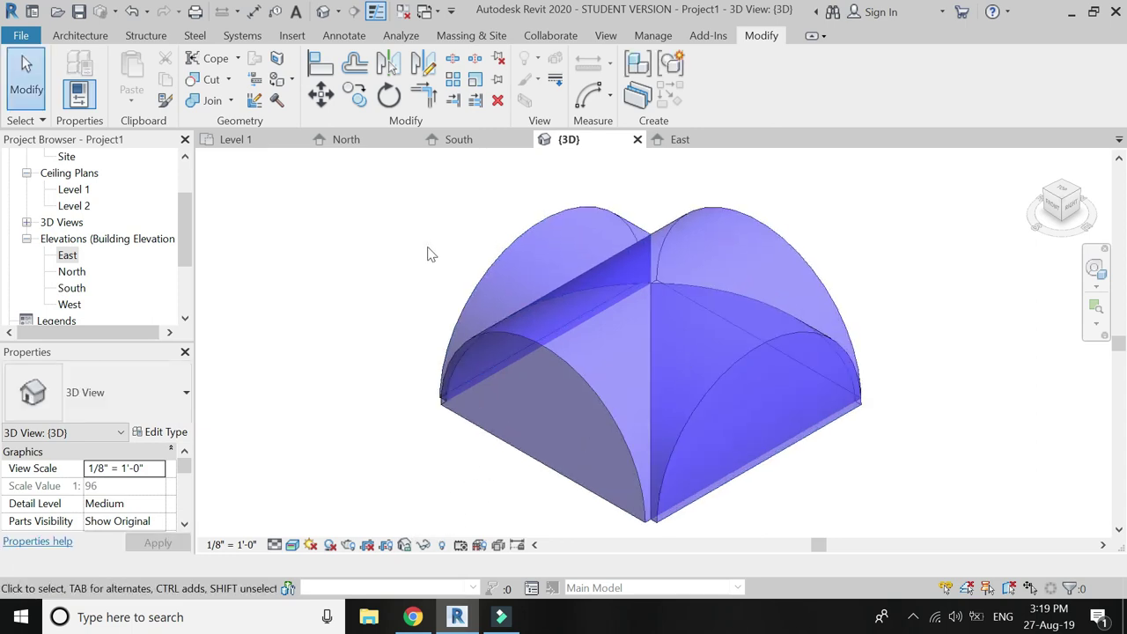
{"action": "left_click", "coordinate": [474, 38]}
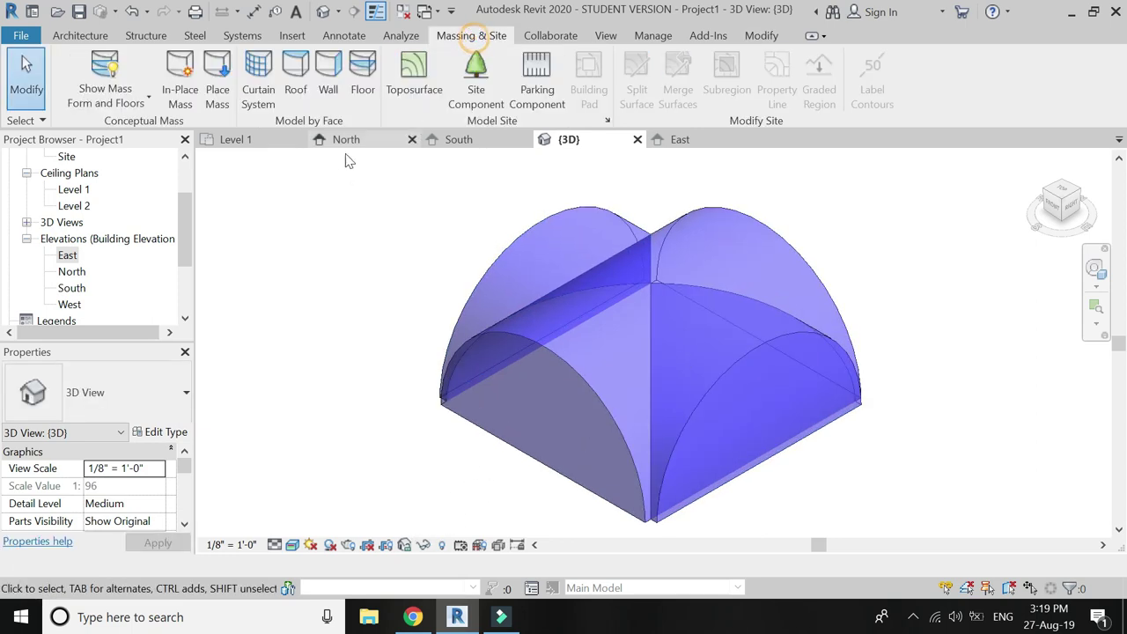
- Place a Generic - 9" roof by face on the three curved vault faces of the mass
{"action": "left_click", "coordinate": [300, 77]}
{"action": "left_click", "coordinate": [95, 398]}
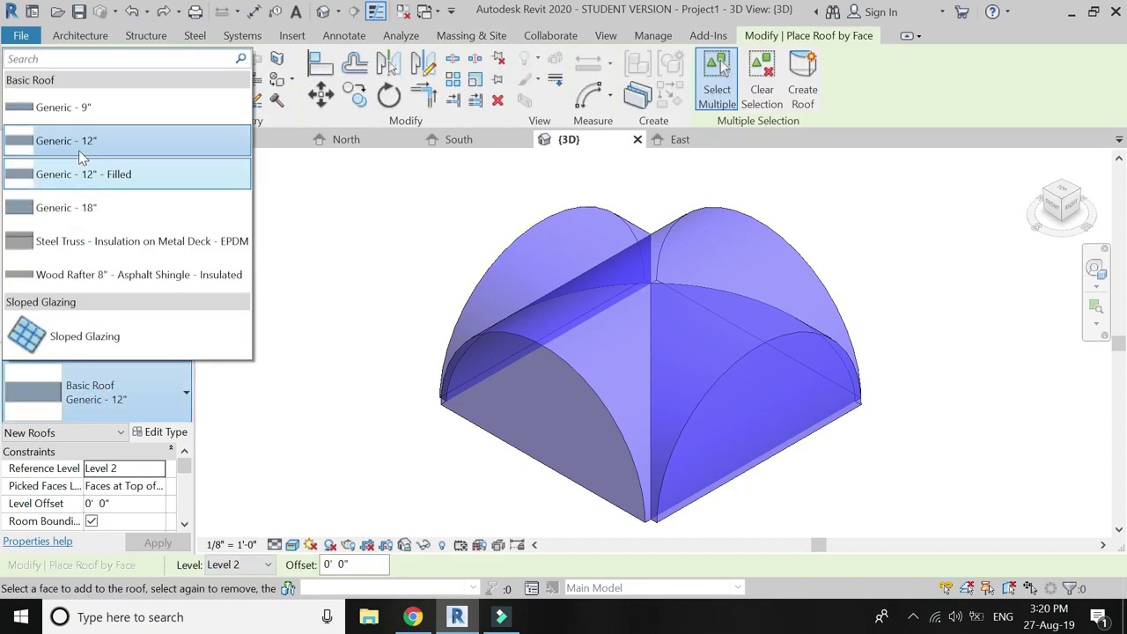
{"action": "left_click", "coordinate": [63, 106]}
{"action": "left_click", "coordinate": [585, 374]}
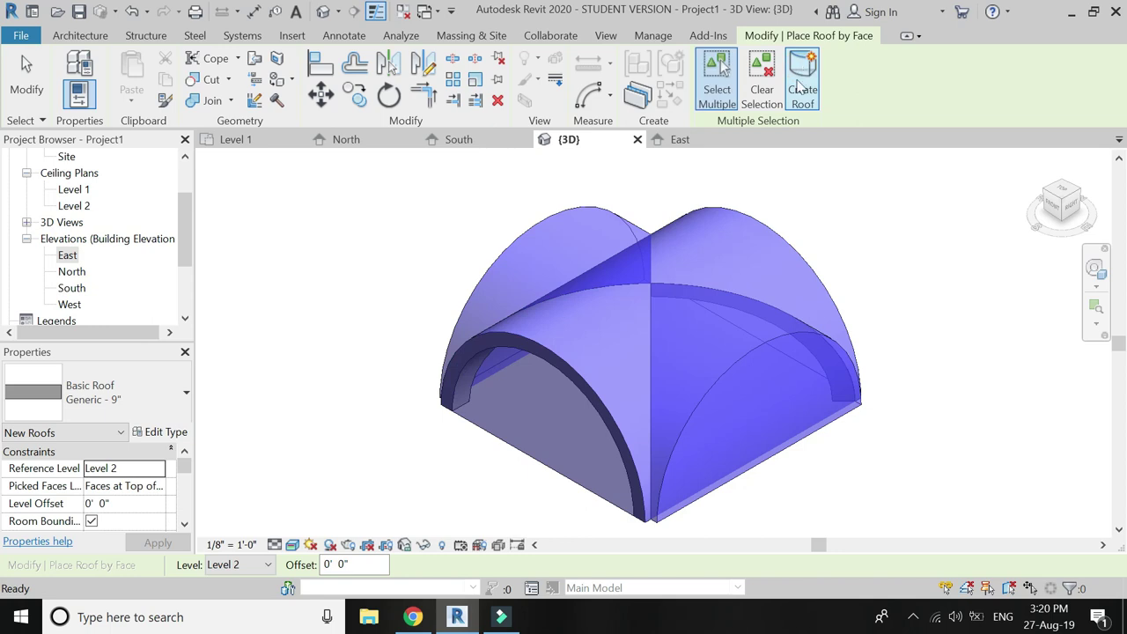
{"action": "scroll", "coordinate": [508, 360], "scroll_direction": "down", "scroll_amount": 1}
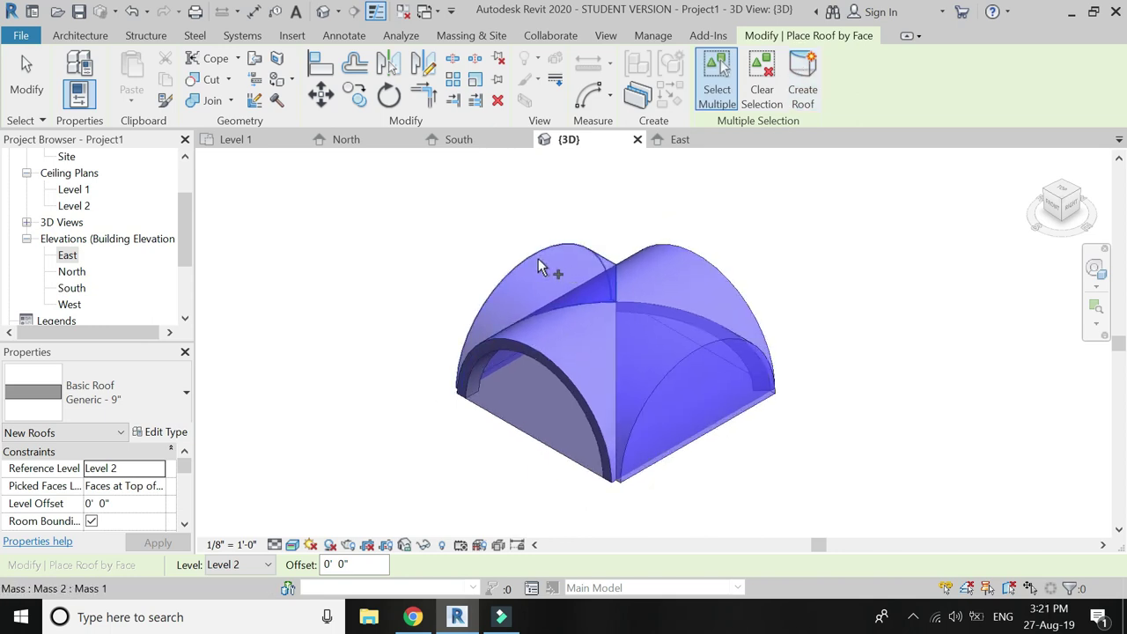
{"action": "left_click", "coordinate": [538, 261]}
{"action": "left_click", "coordinate": [674, 358]}
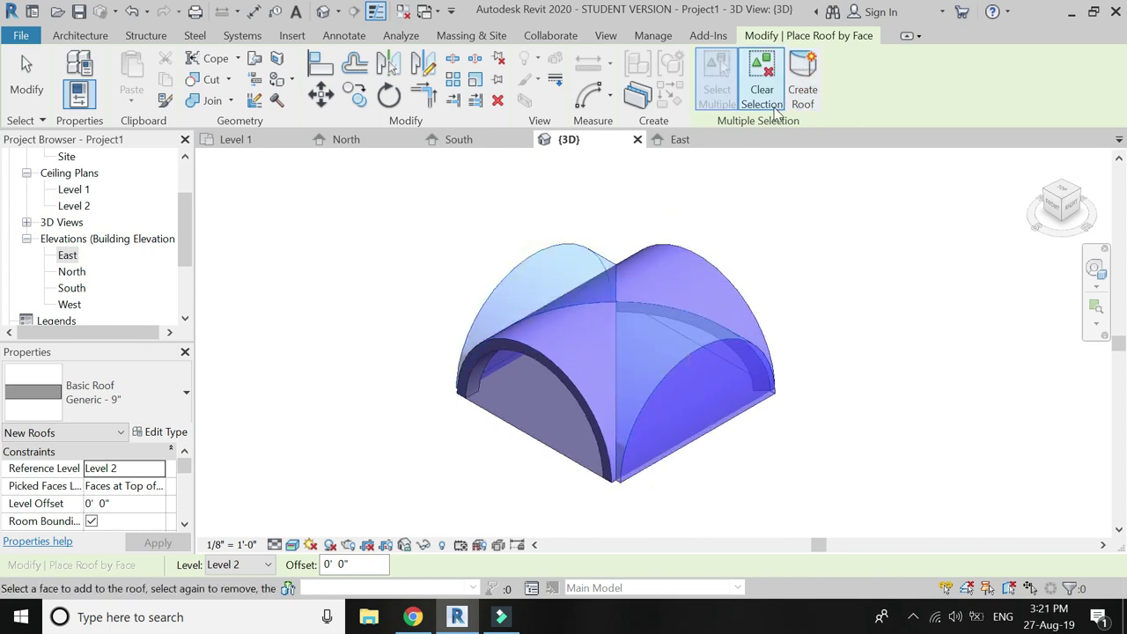
{"action": "left_click", "coordinate": [798, 76]}
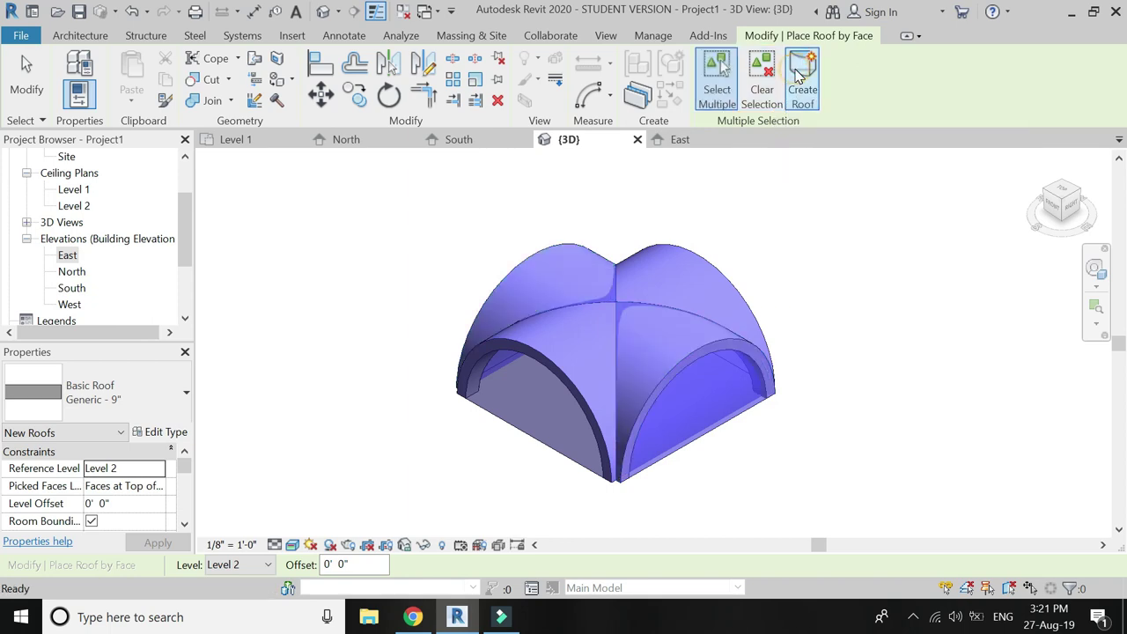
{"action": "key", "text": "Escape"}
{"action": "scroll", "coordinate": [706, 447], "scroll_direction": "up", "scroll_amount": 2}
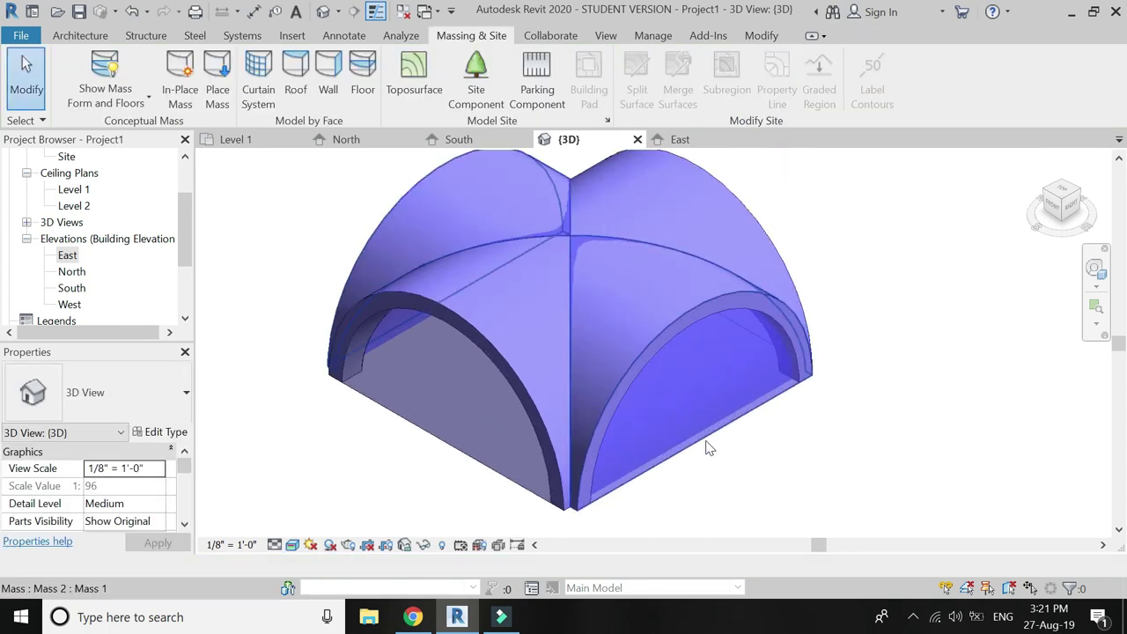
{"action": "left_click", "coordinate": [709, 447]}
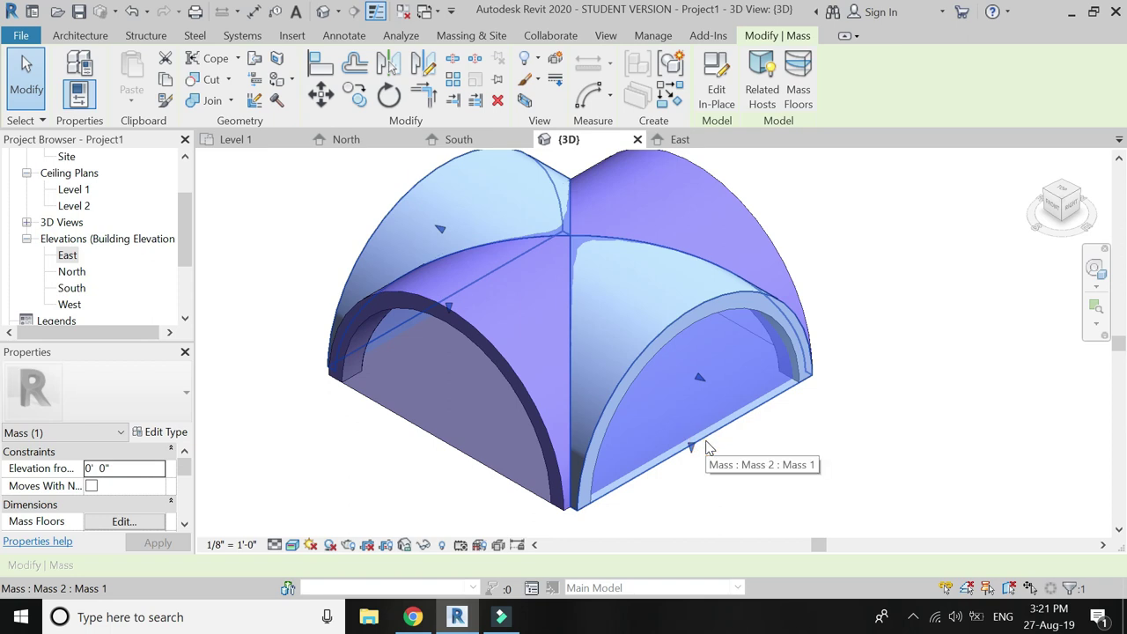
{"action": "key", "text": "Escape"}
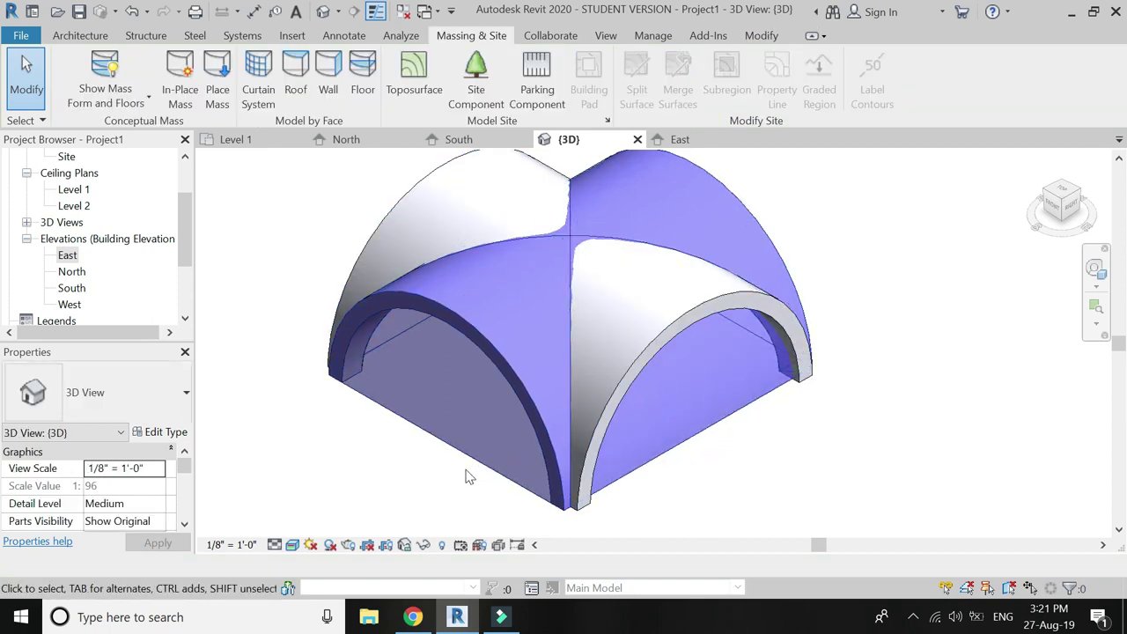
- Delete the blue vault mass and switch the view's visual style to Shaded
{"action": "left_click", "coordinate": [467, 456]}
{"action": "key", "text": "Delete"}
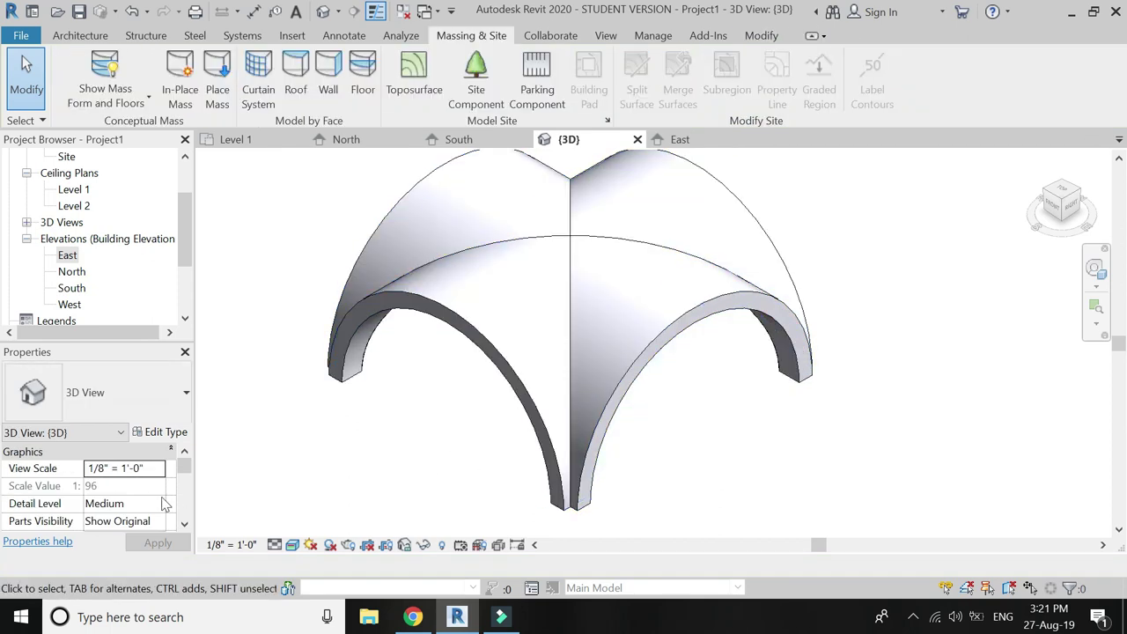
{"action": "scroll", "coordinate": [309, 458], "scroll_direction": "down", "scroll_amount": 2}
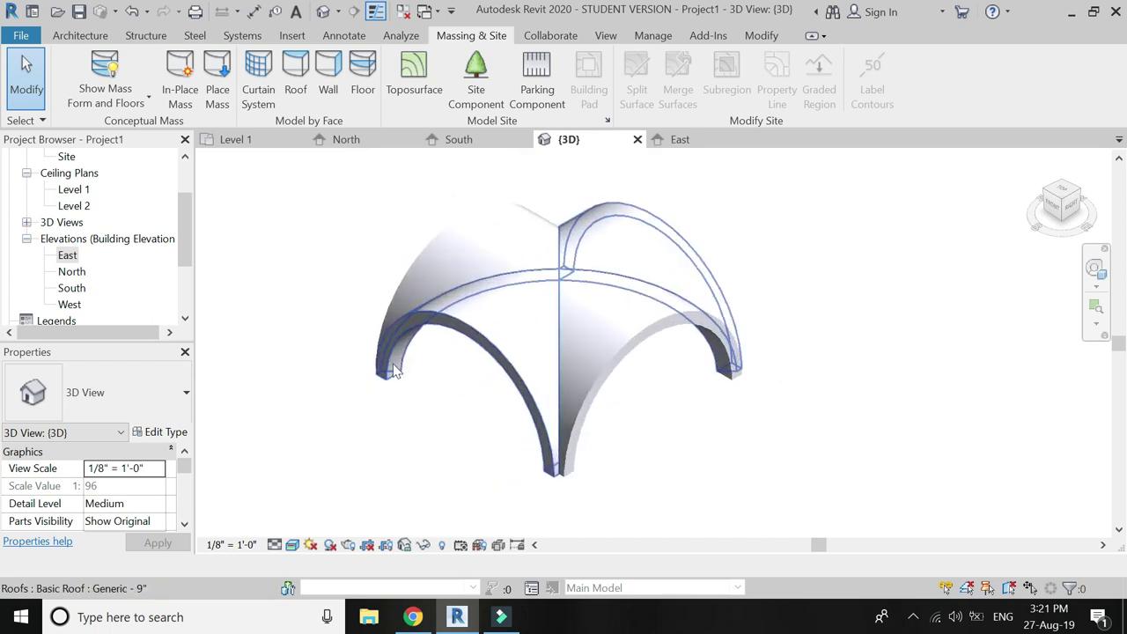
{"action": "left_click", "coordinate": [293, 545]}
{"action": "left_click", "coordinate": [335, 471]}
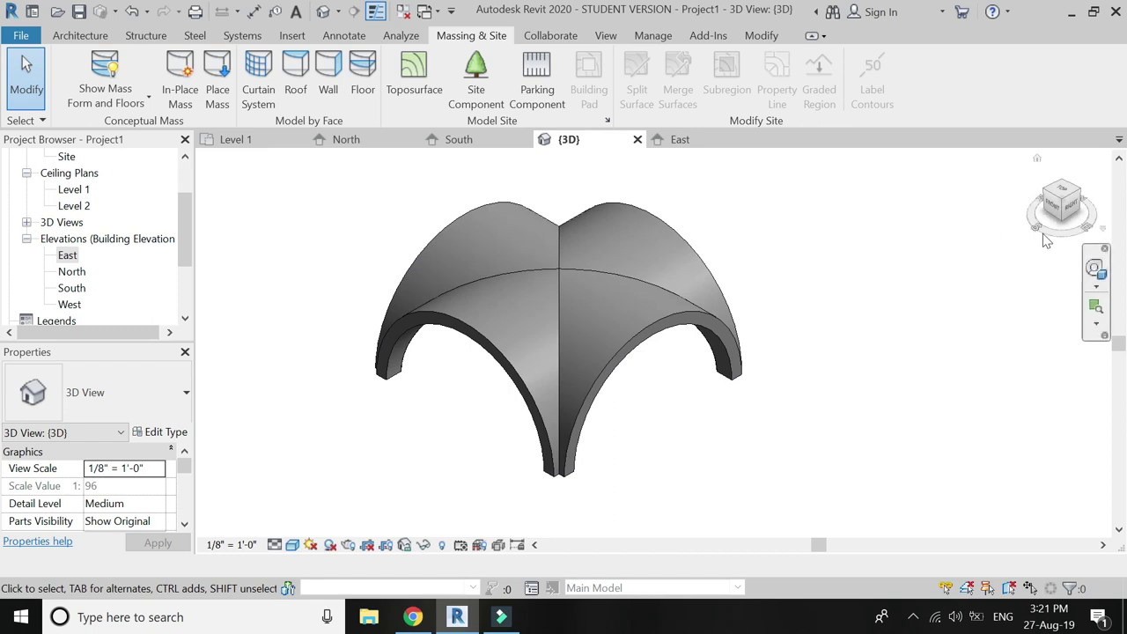
- Orbit around the vault roof with the navigation wheel to view it from another angle
{"action": "left_click", "coordinate": [1095, 268]}
{"action": "left_click_drag", "start_coordinate": [951, 248], "coordinate": [542, 304]}
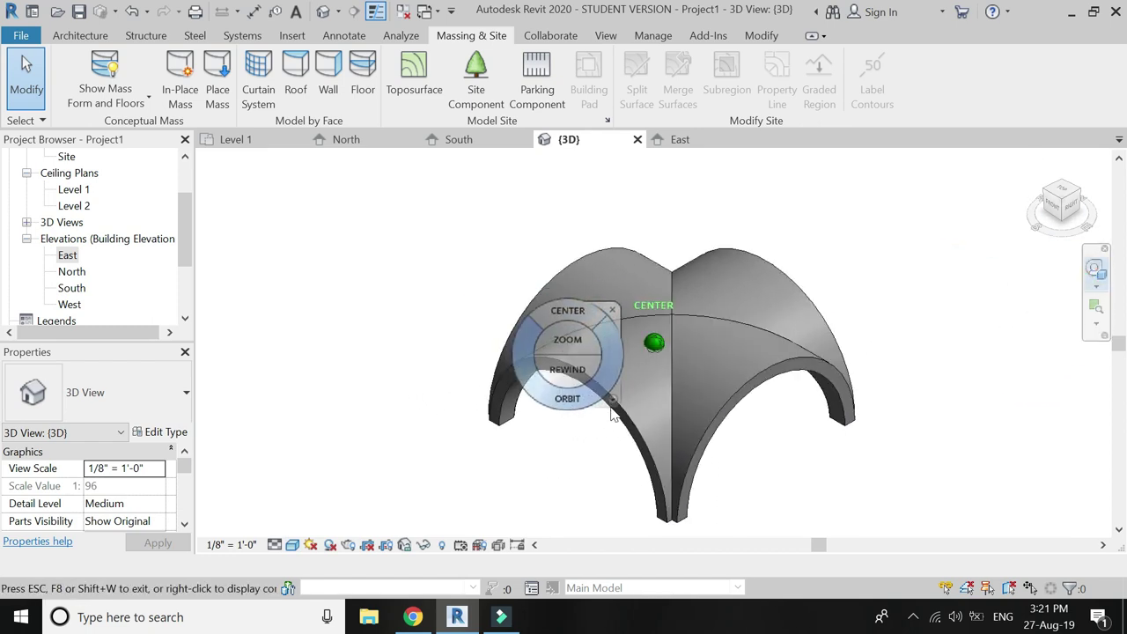
{"action": "mouse_move", "coordinate": [602, 400]}
{"action": "left_mouse_down"}
{"action": "mouse_move", "coordinate": [755, 235]}
{"action": "mouse_move", "coordinate": [663, 278]}
{"action": "mouse_move", "coordinate": [643, 348]}
{"action": "mouse_move", "coordinate": [769, 385]}
{"action": "mouse_move", "coordinate": [944, 374]}
{"action": "mouse_move", "coordinate": [868, 410]}
{"action": "mouse_move", "coordinate": [626, 398]}
{"action": "left_mouse_up"}
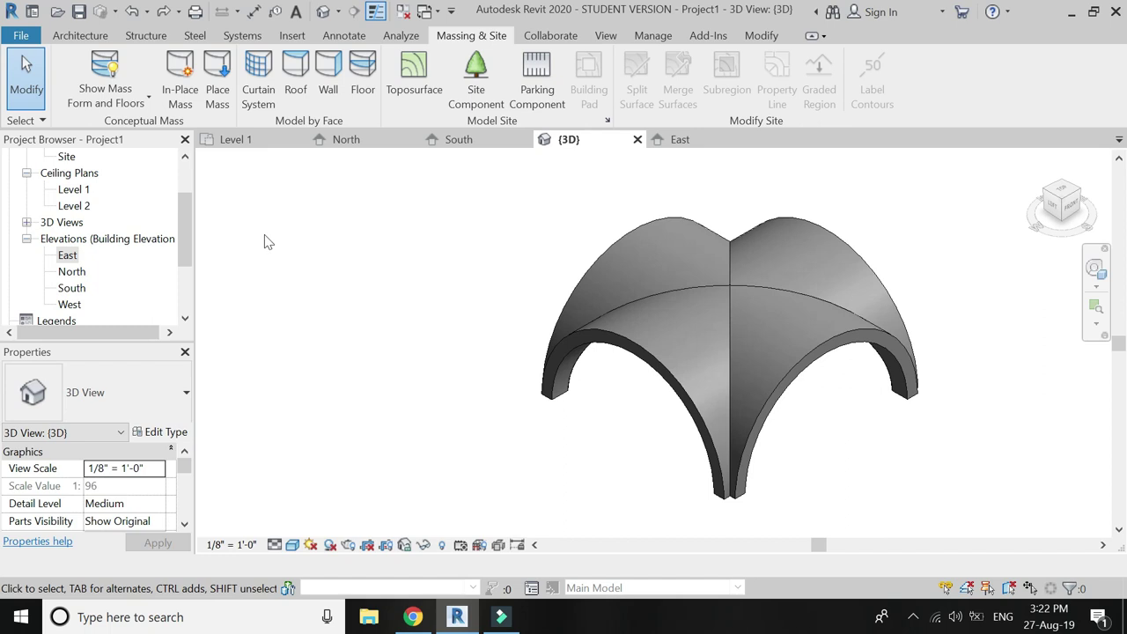
- Open the Level 1 floor plan and set its underlay base level to Level 1
{"action": "left_click", "coordinate": [236, 141]}
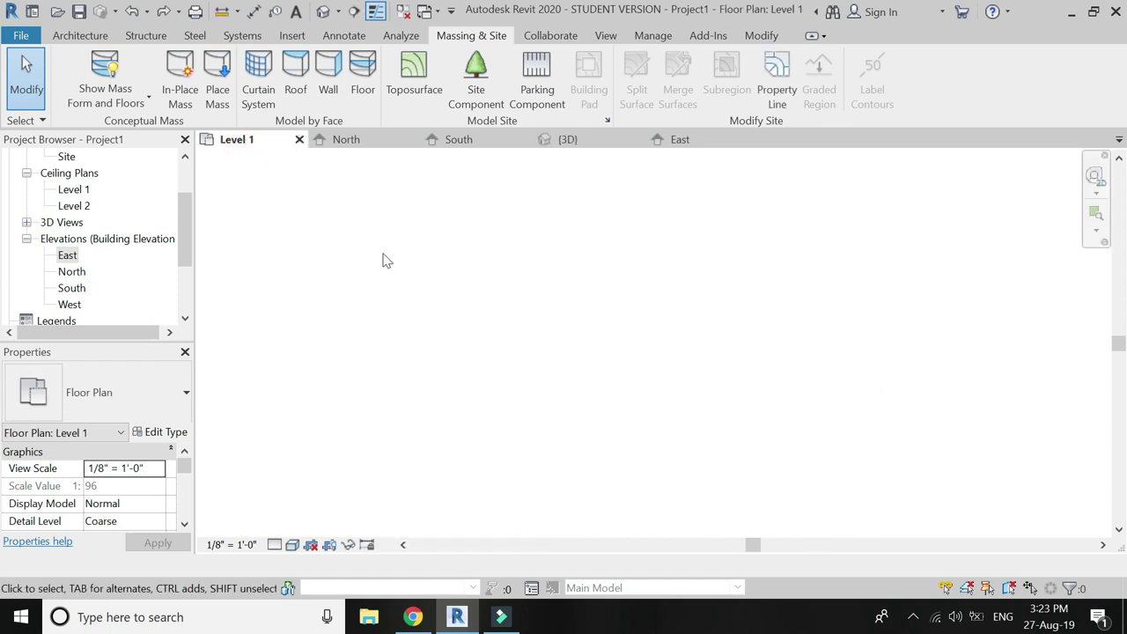
{"action": "scroll", "coordinate": [137, 498], "scroll_direction": "down", "scroll_amount": 2}
{"action": "scroll", "coordinate": [138, 498], "scroll_direction": "down", "scroll_amount": 2}
{"action": "scroll", "coordinate": [137, 497], "scroll_direction": "down", "scroll_amount": 3}
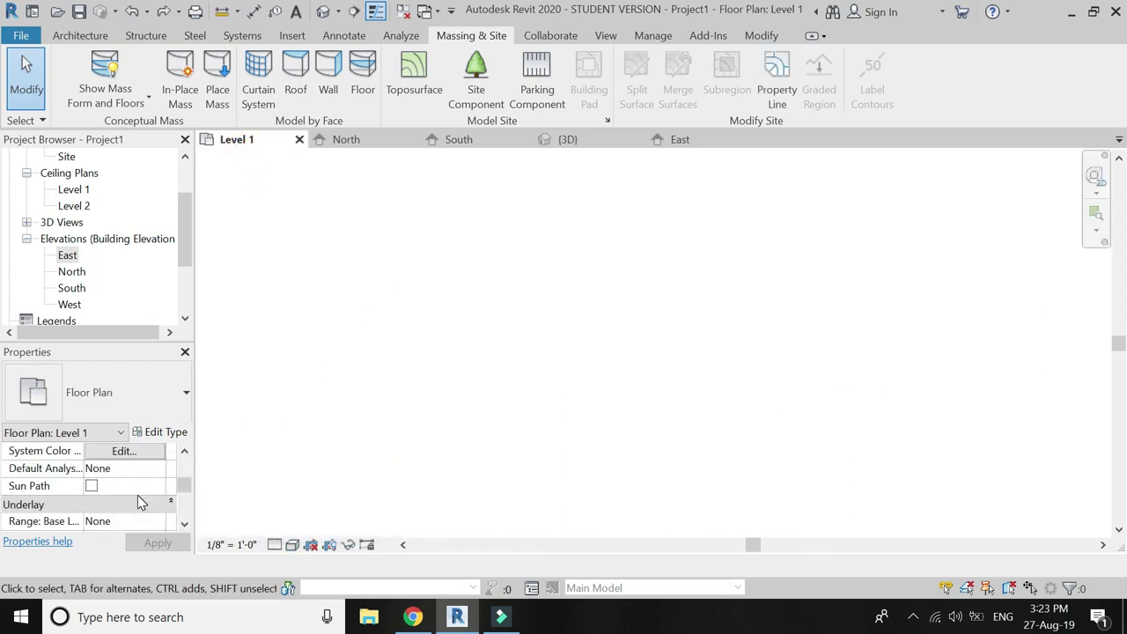
{"action": "scroll", "coordinate": [138, 496], "scroll_direction": "down", "scroll_amount": 2}
{"action": "left_click", "coordinate": [157, 469]}
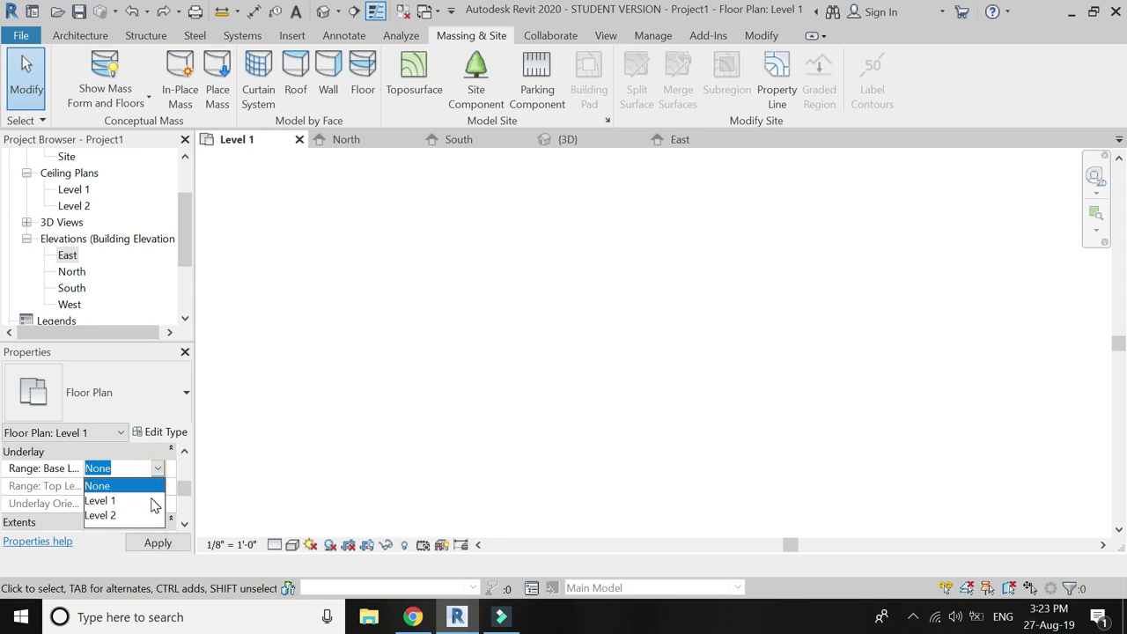
{"action": "left_click", "coordinate": [153, 501]}
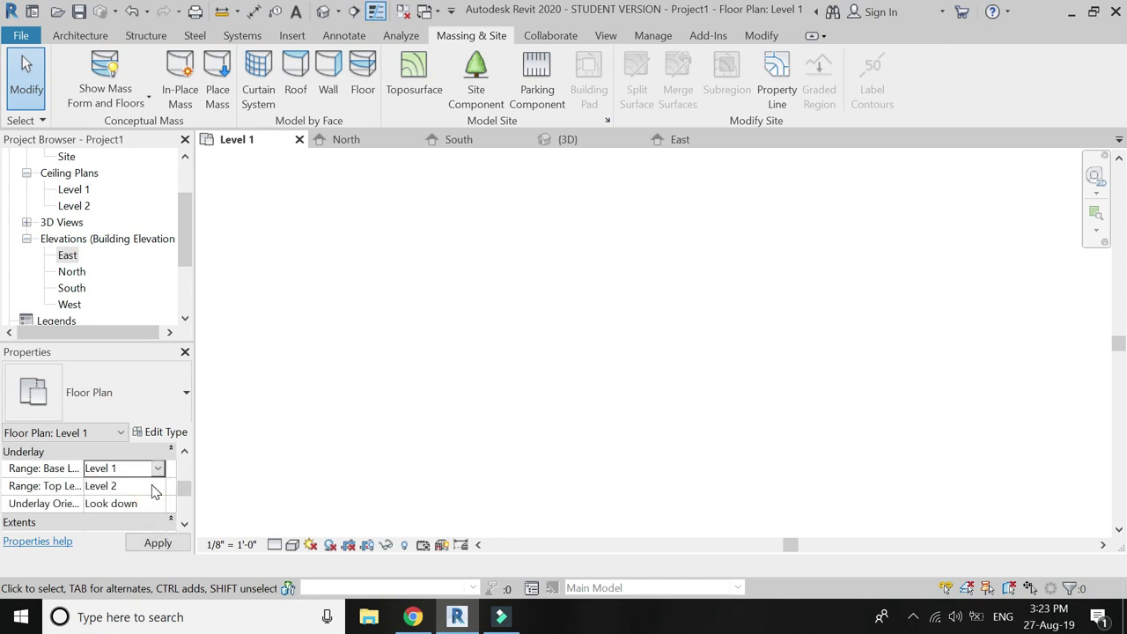
- Set the underlay to Look up with an Unbounded top range, apply, and zoom in on the vault
{"action": "left_click", "coordinate": [157, 506]}
{"action": "left_click", "coordinate": [148, 535]}
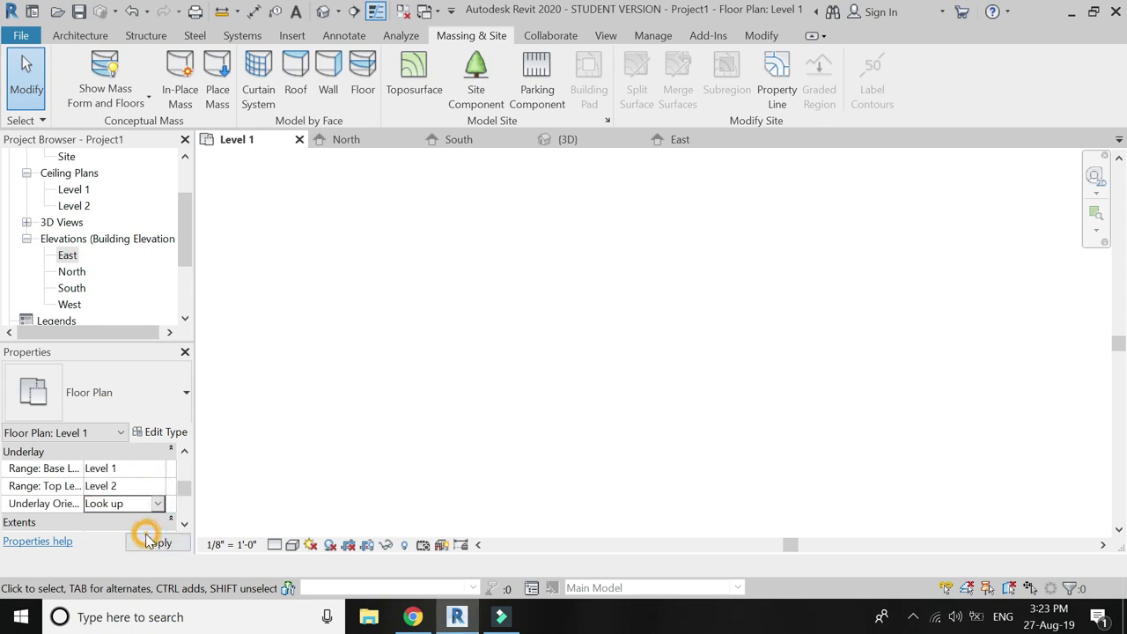
{"action": "left_click", "coordinate": [158, 487]}
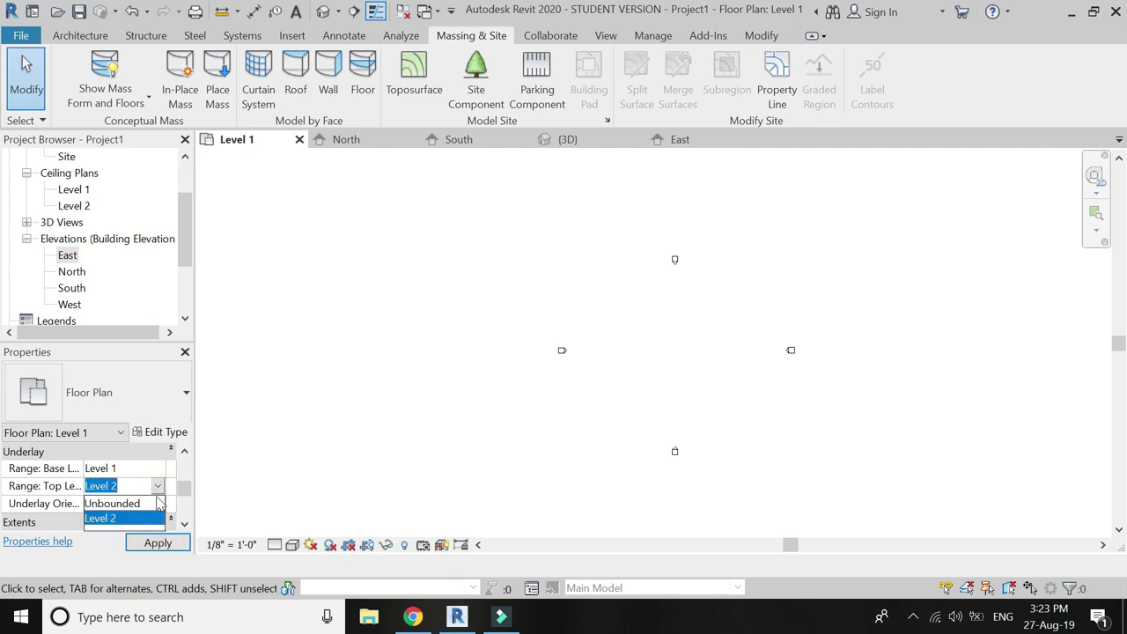
{"action": "left_click", "coordinate": [155, 504]}
{"action": "left_click", "coordinate": [147, 545]}
{"action": "scroll", "coordinate": [636, 403], "scroll_direction": "up", "scroll_amount": 2}
{"action": "scroll", "coordinate": [680, 379], "scroll_direction": "up", "scroll_amount": 2}
{"action": "scroll", "coordinate": [682, 379], "scroll_direction": "up", "scroll_amount": 2}
{"action": "scroll", "coordinate": [683, 379], "scroll_direction": "up", "scroll_amount": 1}
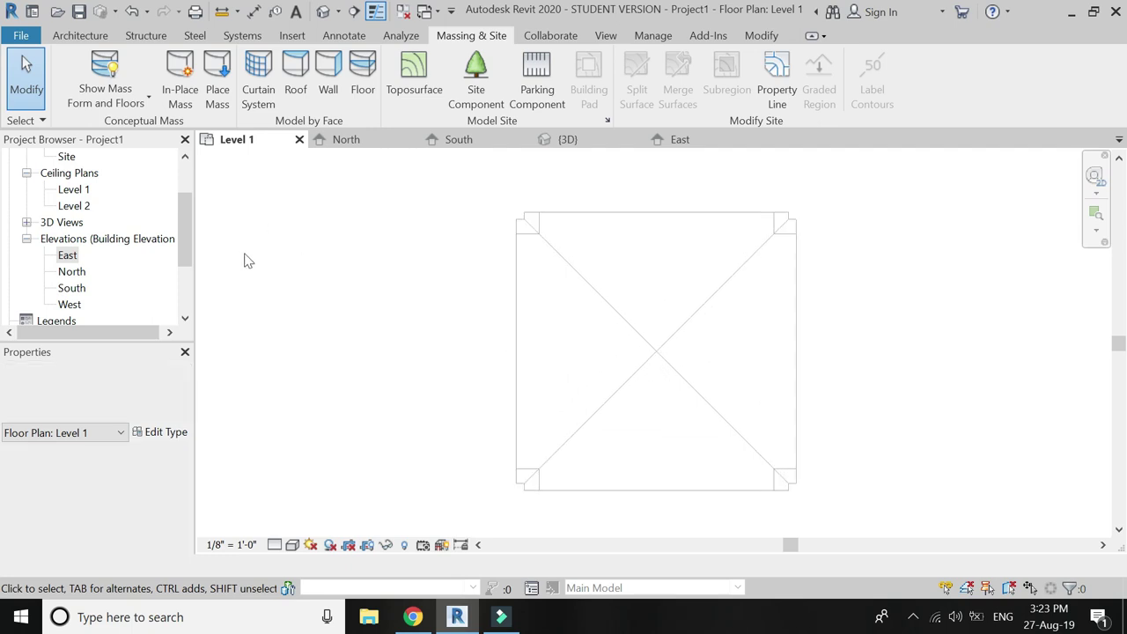
- Load the Concrete-Square-Column family from Structural Columns > Concrete for a structural column
{"action": "left_click", "coordinate": [101, 37]}
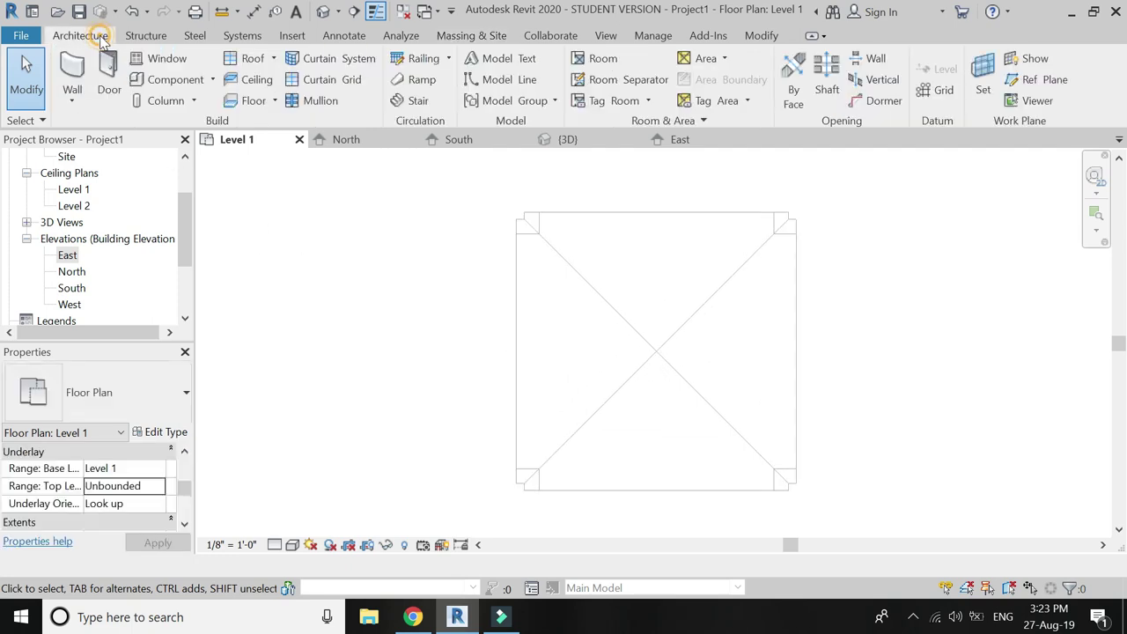
{"action": "left_click", "coordinate": [181, 101]}
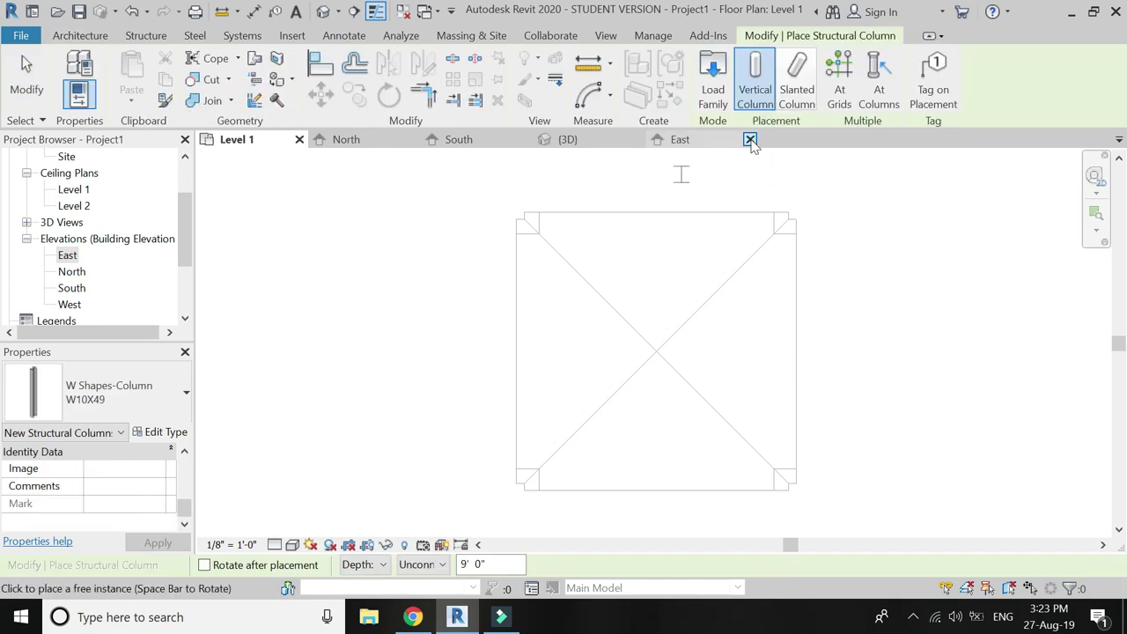
{"action": "left_click", "coordinate": [726, 85]}
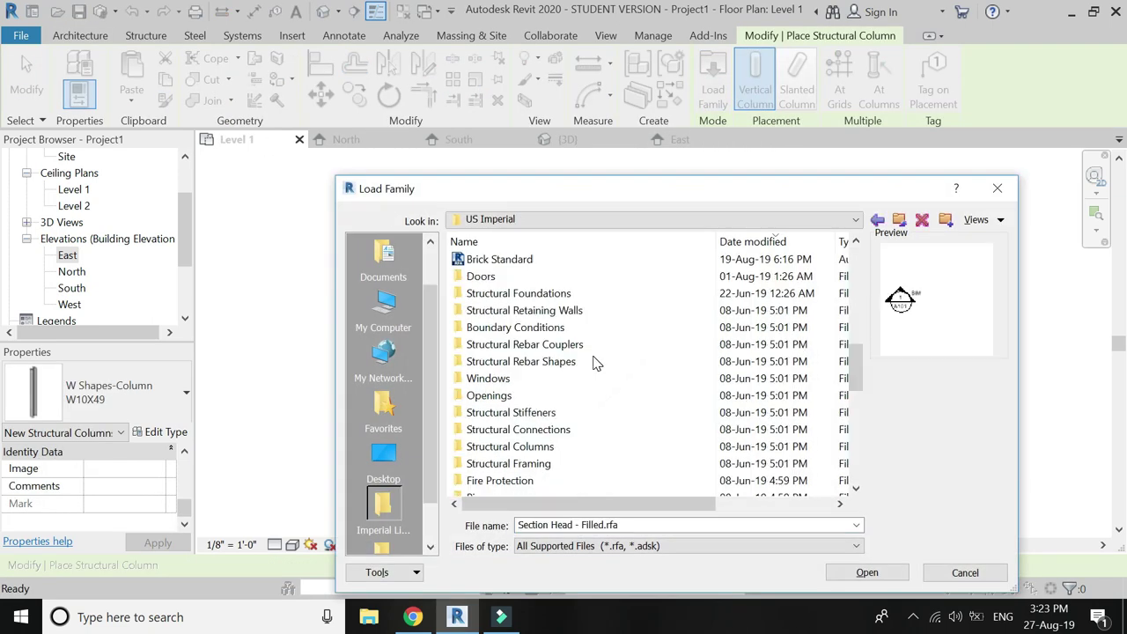
{"action": "double_click", "coordinate": [541, 447]}
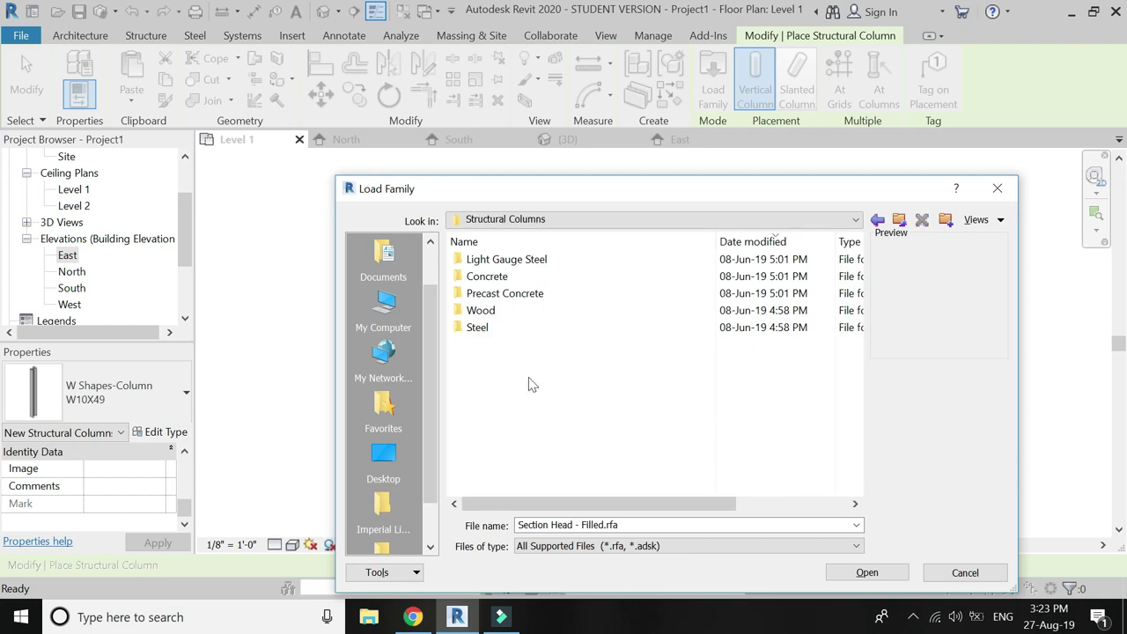
{"action": "double_click", "coordinate": [489, 277]}
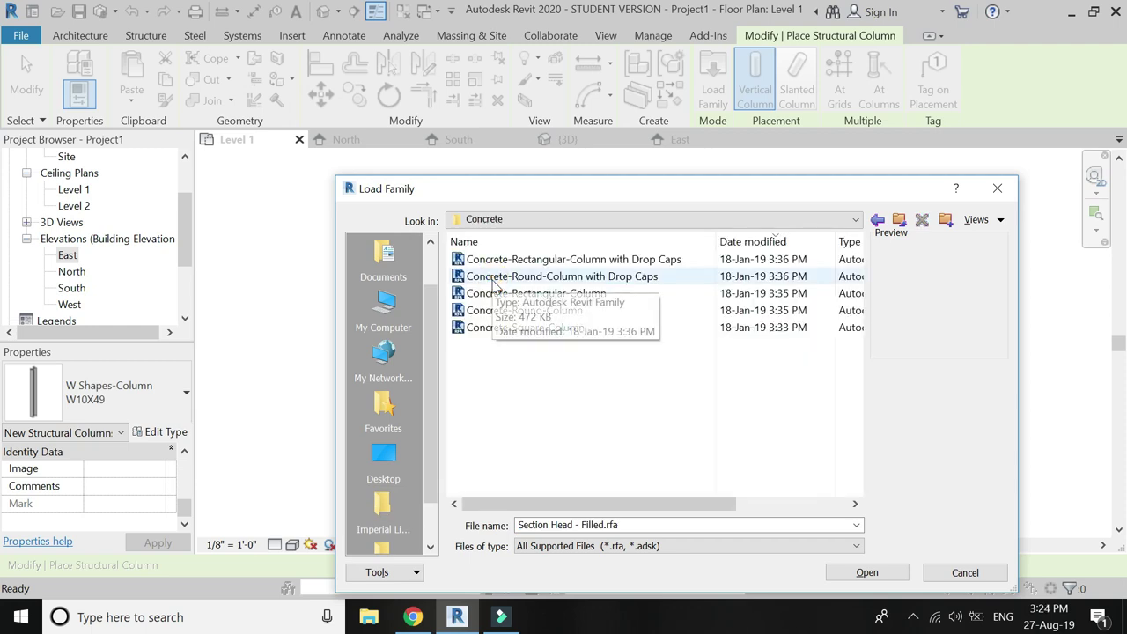
{"action": "left_click", "coordinate": [526, 327]}
{"action": "left_click", "coordinate": [856, 574]}
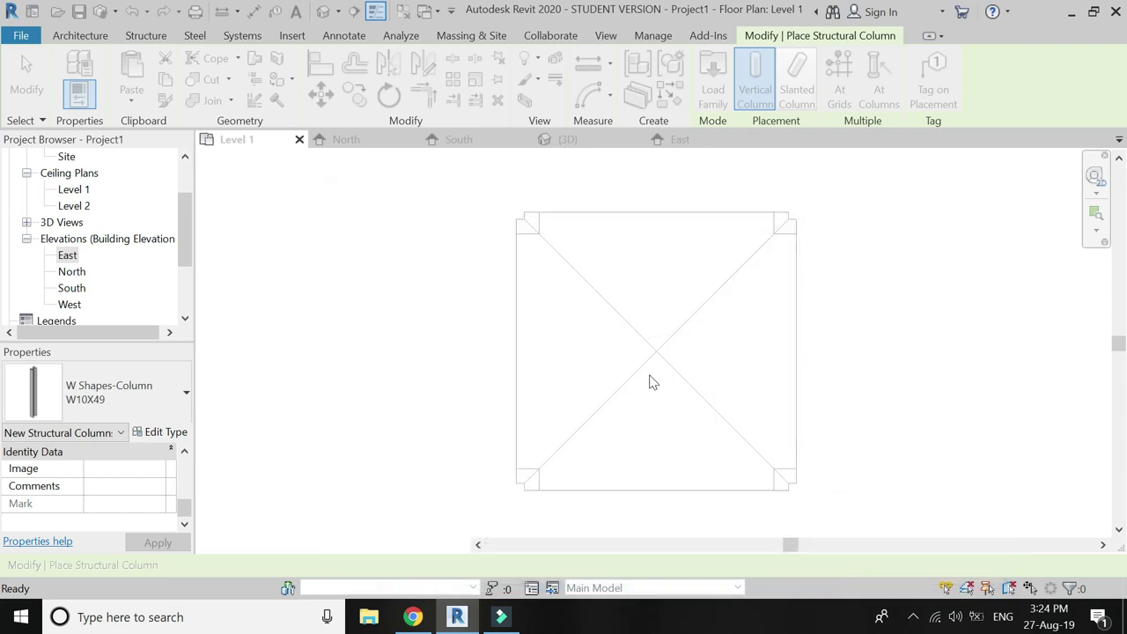
- Place a 12 x 12 concrete column at the vault's top-left corner and dismiss the warning
{"action": "scroll", "coordinate": [539, 201], "scroll_direction": "up", "scroll_amount": 2}
{"action": "scroll", "coordinate": [526, 265], "scroll_direction": "up", "scroll_amount": 3}
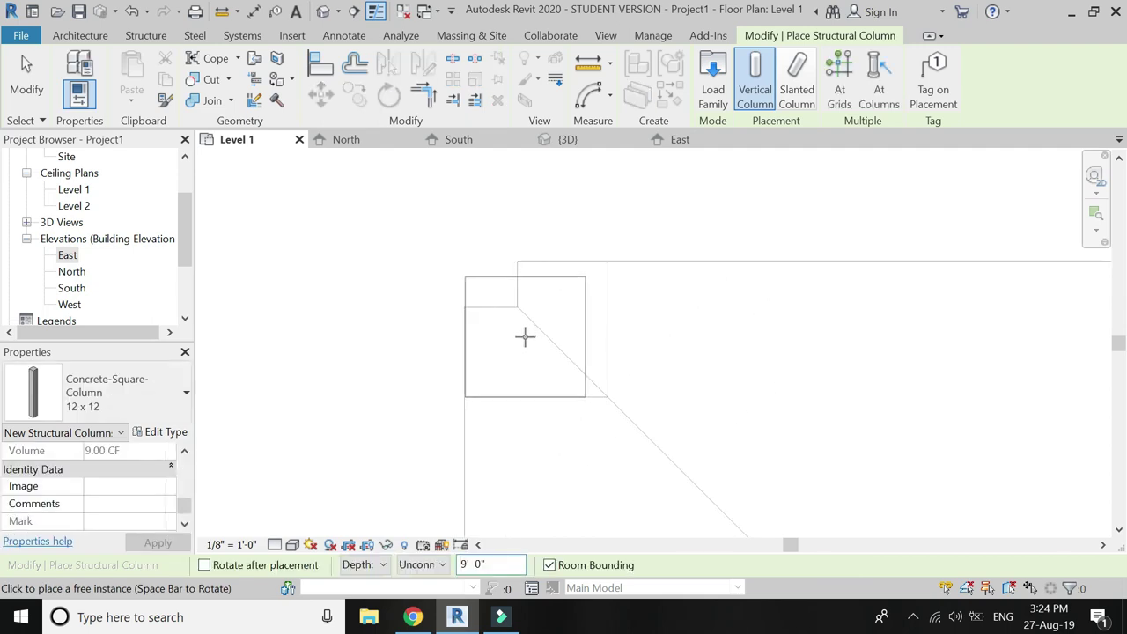
{"action": "left_click", "coordinate": [524, 335]}
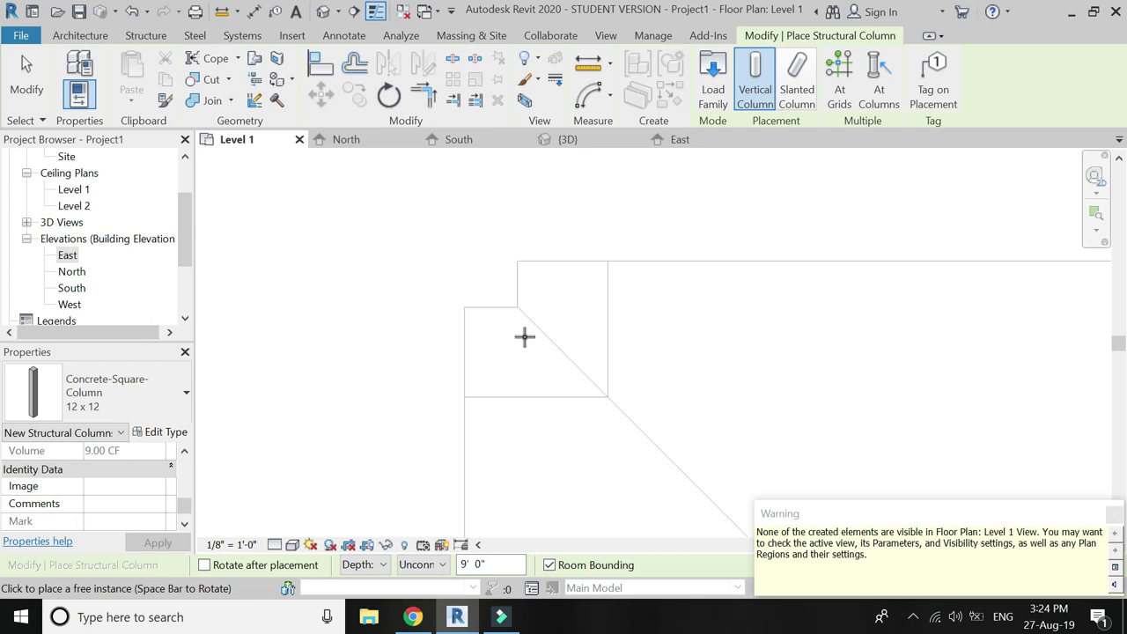
{"action": "left_click", "coordinate": [1115, 516]}
- In the North elevation, select the new concrete column
{"action": "left_click", "coordinate": [369, 150]}
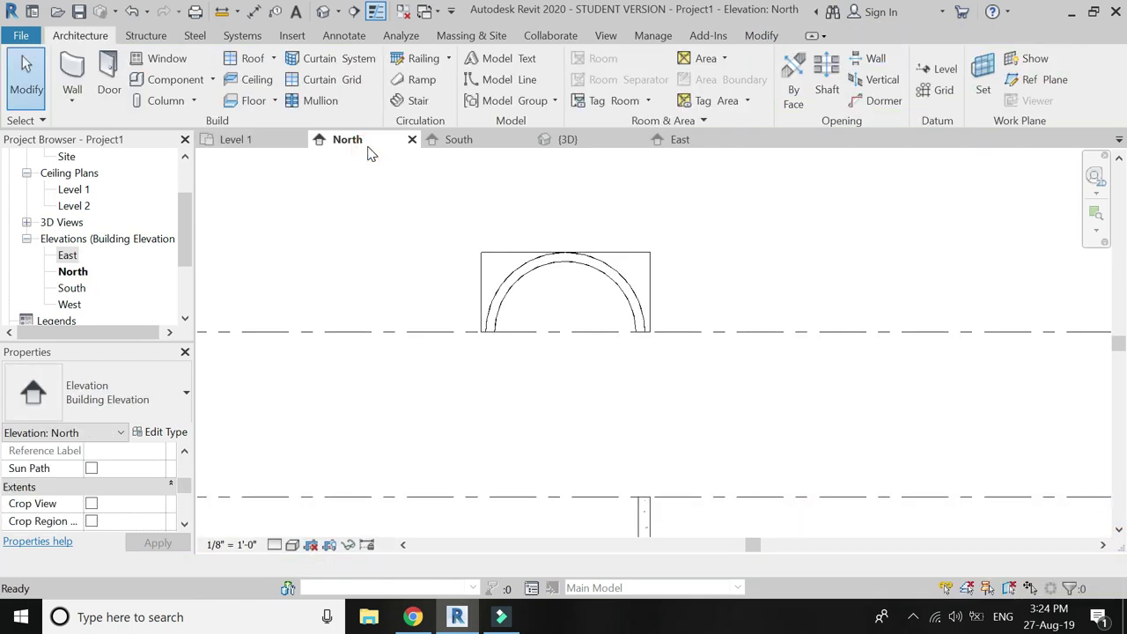
{"action": "scroll", "coordinate": [666, 374], "scroll_direction": "down", "scroll_amount": 1}
{"action": "left_click", "coordinate": [657, 489]}
{"action": "scroll", "coordinate": [656, 489], "scroll_direction": "up", "scroll_amount": 1}
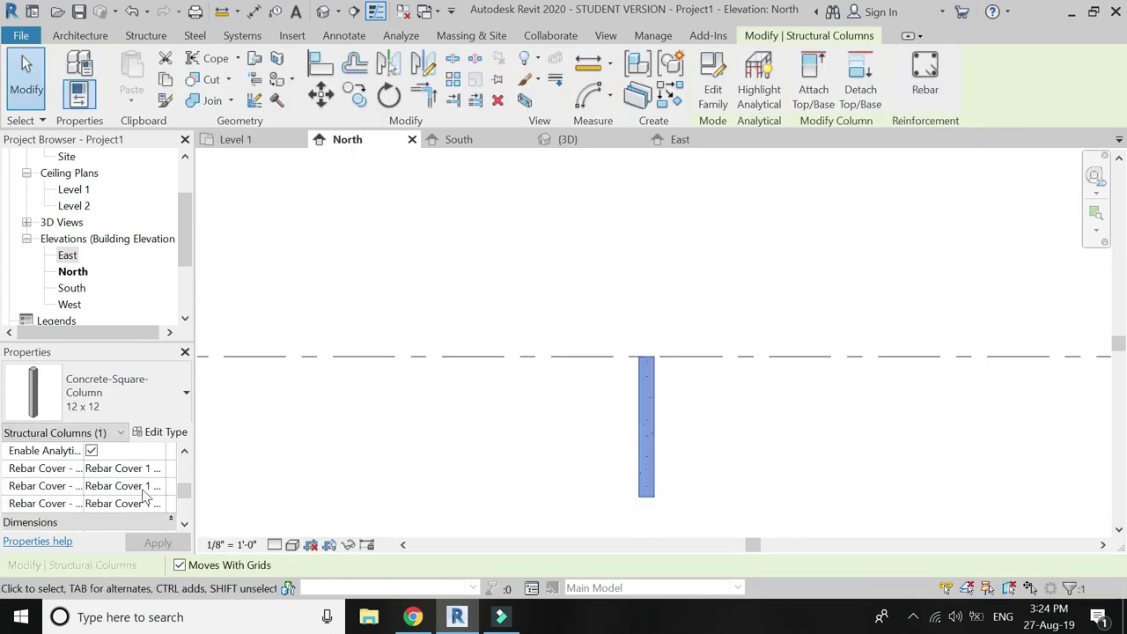
{"action": "scroll", "coordinate": [138, 490], "scroll_direction": "up", "scroll_amount": 2}
{"action": "scroll", "coordinate": [139, 490], "scroll_direction": "up", "scroll_amount": 2}
{"action": "scroll", "coordinate": [138, 490], "scroll_direction": "up", "scroll_amount": 2}
{"action": "scroll", "coordinate": [138, 490], "scroll_direction": "up", "scroll_amount": 2}
{"action": "scroll", "coordinate": [138, 490], "scroll_direction": "down", "scroll_amount": 1}
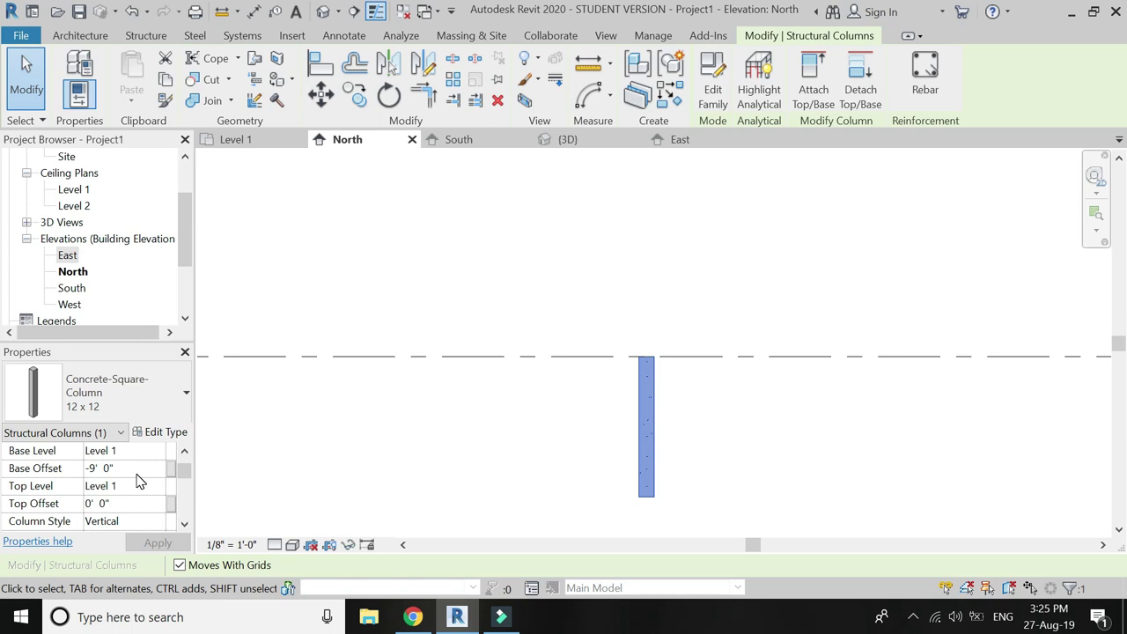
- Set the column's Top Level to Level 2 and Base Offset to 0' 0", then apply
{"action": "left_click", "coordinate": [138, 483]}
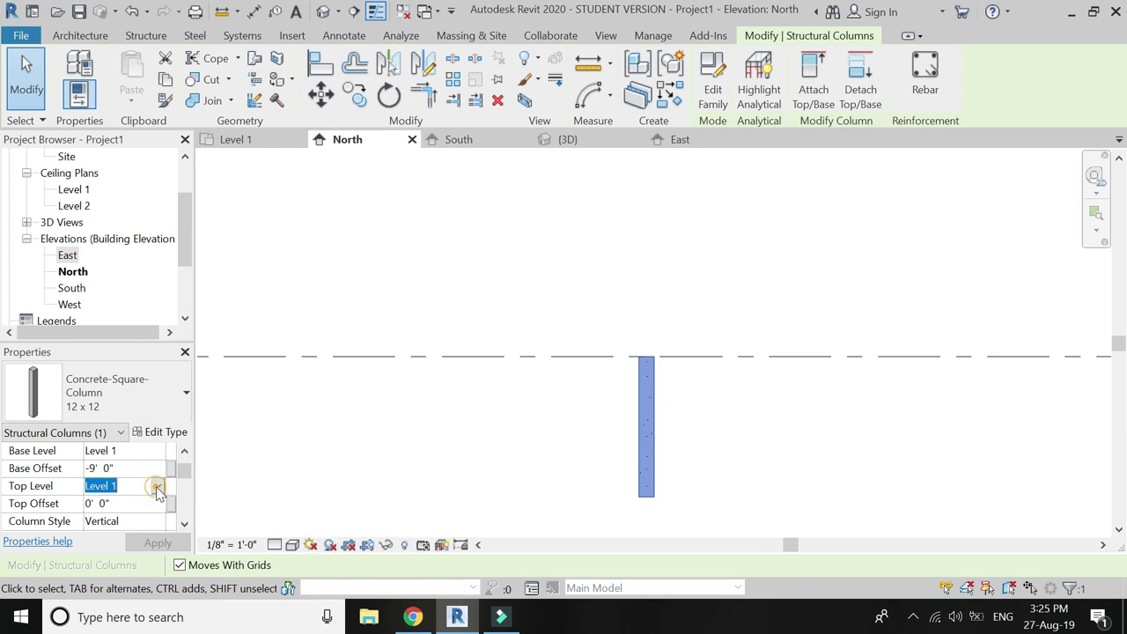
{"action": "left_click", "coordinate": [157, 487]}
{"action": "left_click", "coordinate": [144, 522]}
{"action": "type", "text": "14'"}
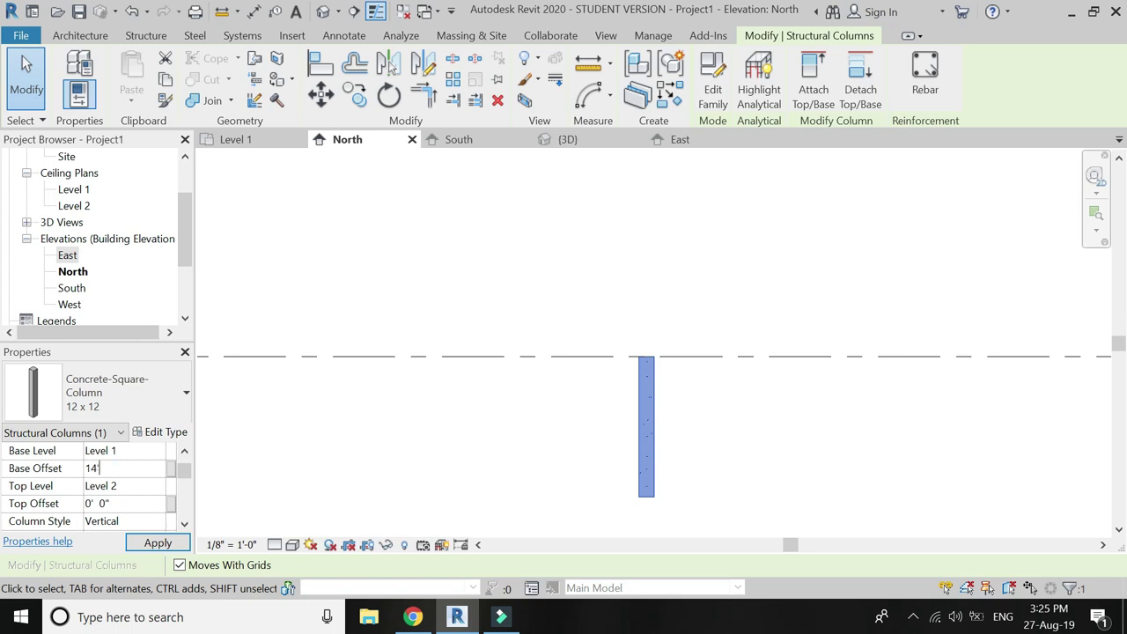
{"action": "key", "text": "Return"}
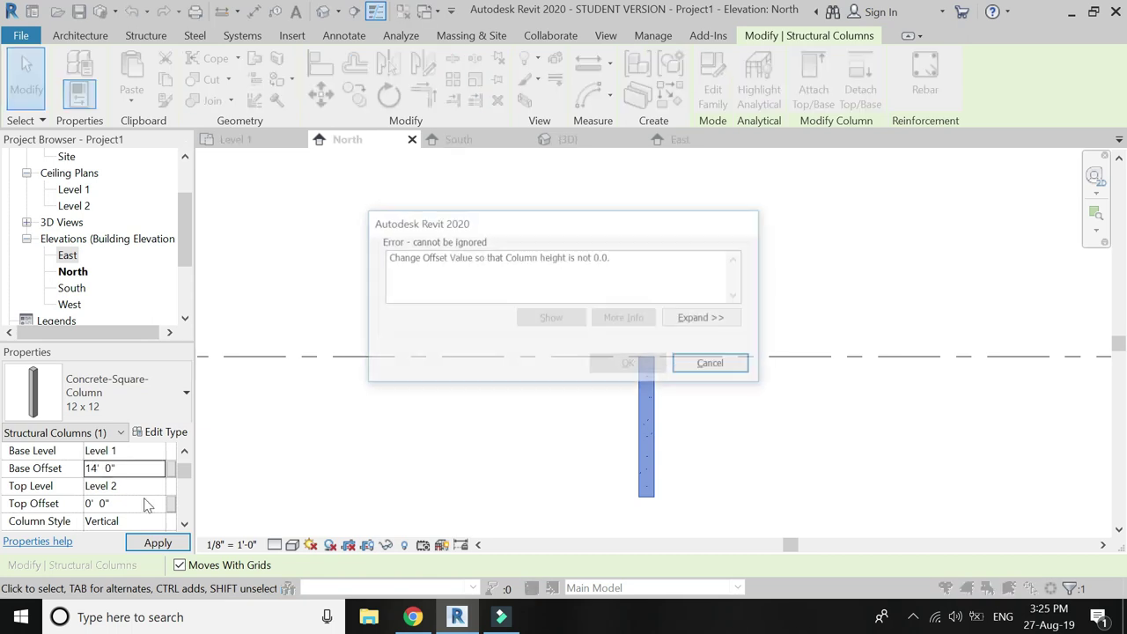
{"action": "left_click", "coordinate": [701, 369]}
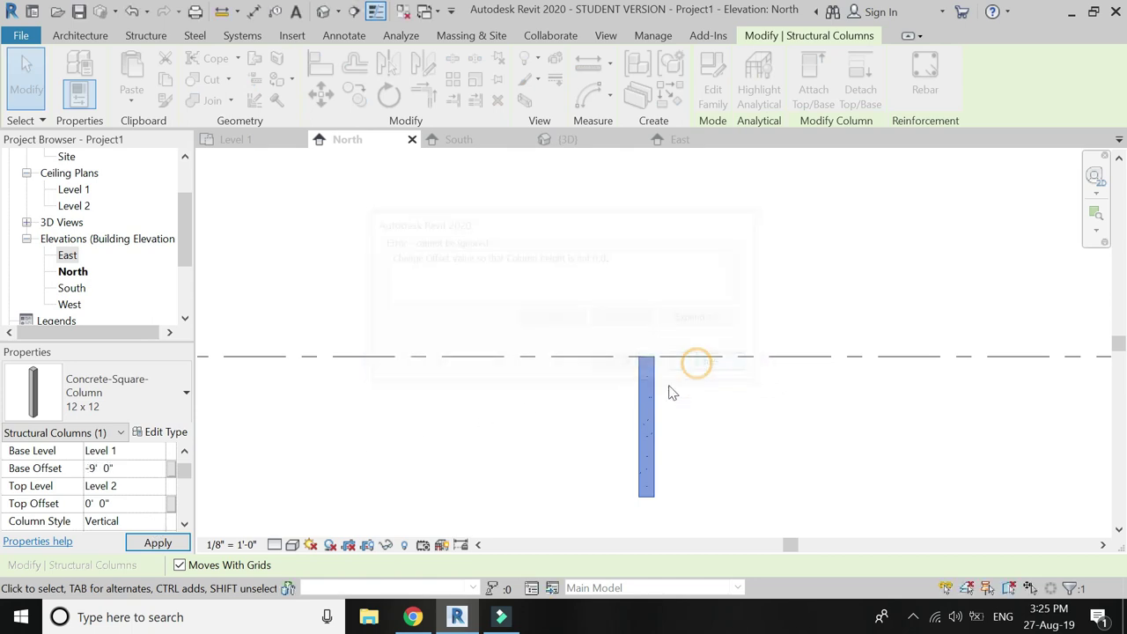
{"action": "key", "text": "ctrl+z"}
{"action": "left_click", "coordinate": [130, 469]}
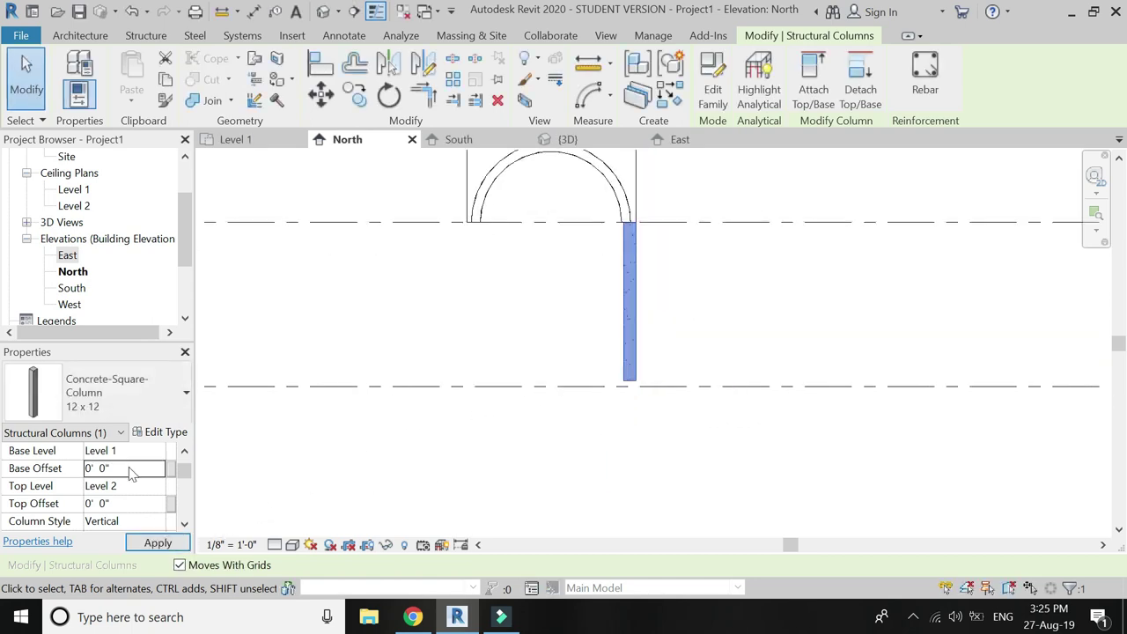
{"action": "left_click", "coordinate": [151, 543]}
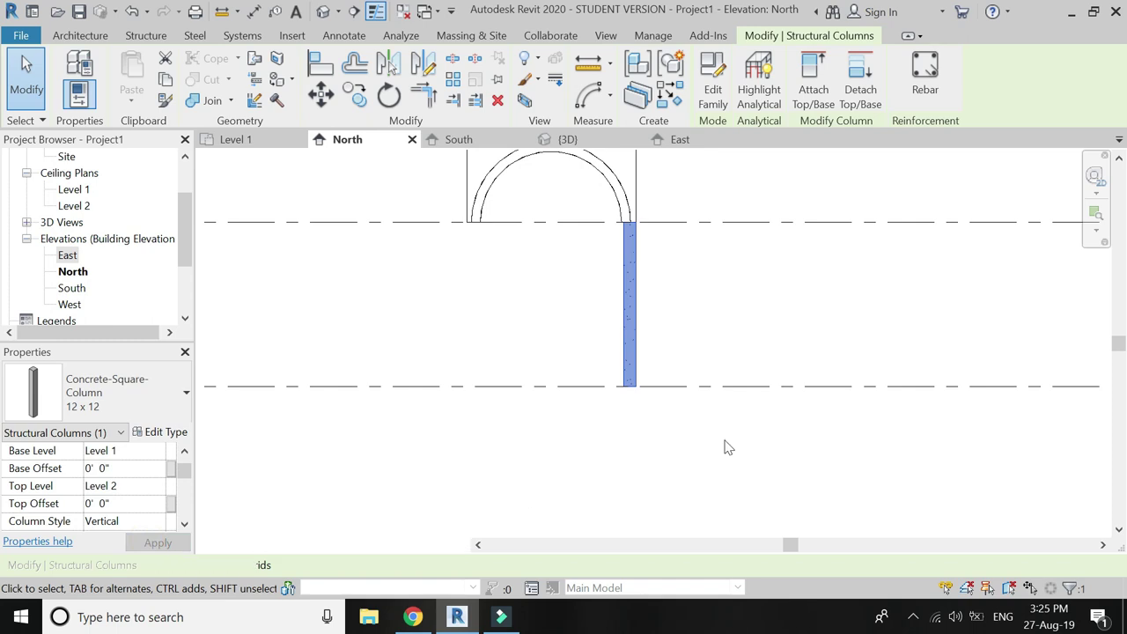
{"action": "left_click", "coordinate": [678, 387]}
{"action": "scroll", "coordinate": [658, 401], "scroll_direction": "down", "scroll_amount": 1}
{"action": "scroll", "coordinate": [599, 242], "scroll_direction": "up", "scroll_amount": 2}
- Change the column type's b dimension to 1' 2"
{"action": "scroll", "coordinate": [691, 304], "scroll_direction": "up", "scroll_amount": 2}
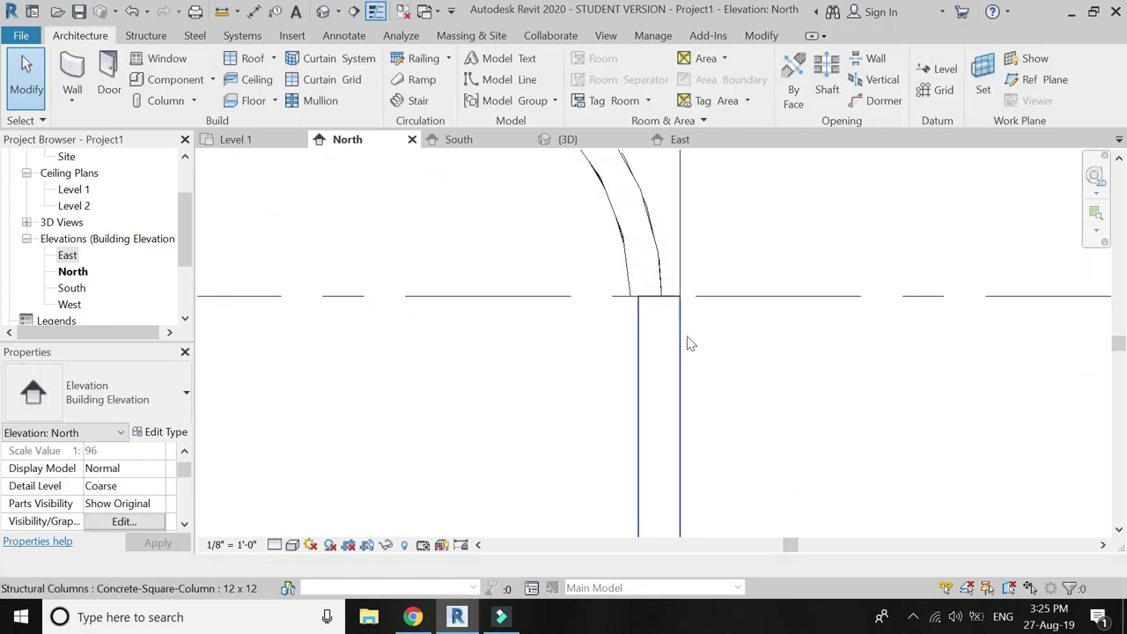
{"action": "left_click", "coordinate": [680, 337]}
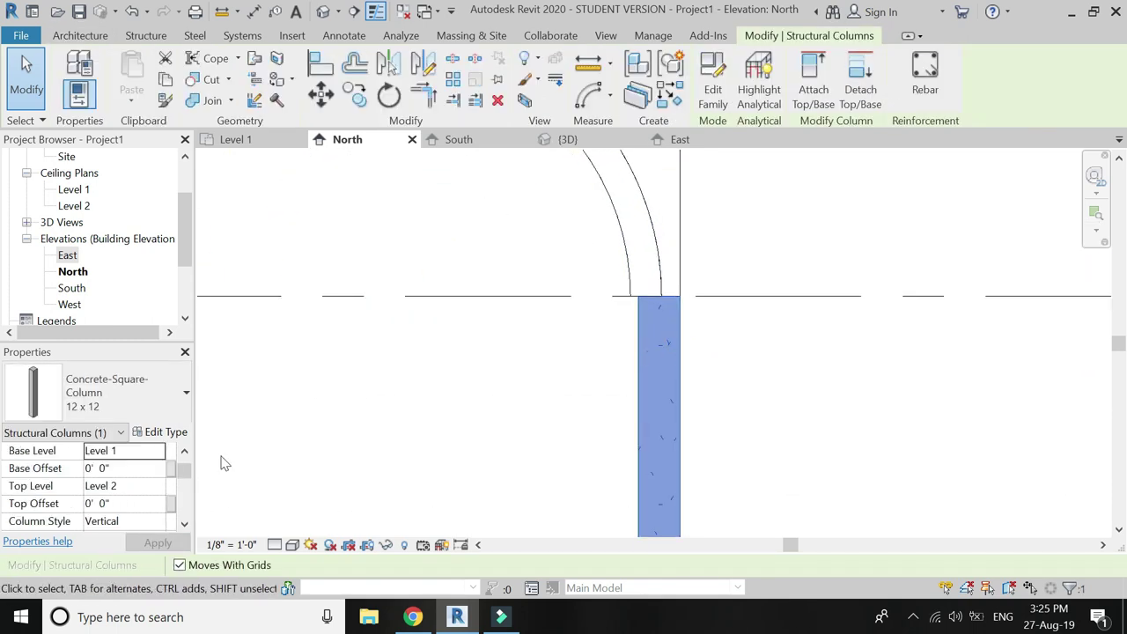
{"action": "left_click", "coordinate": [167, 433]}
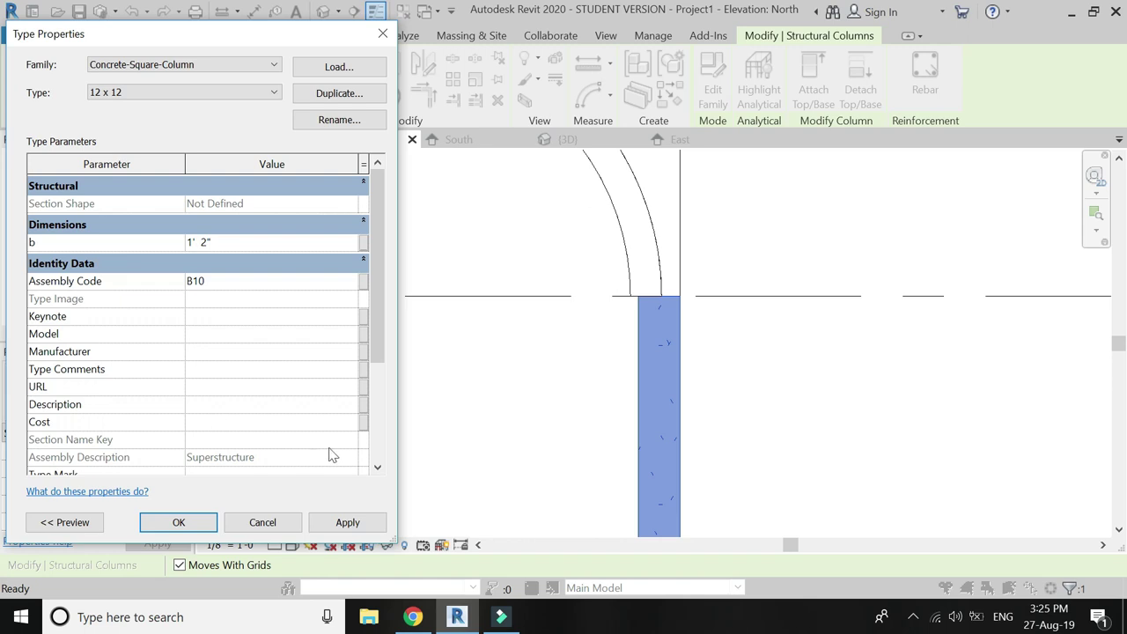
{"action": "left_click", "coordinate": [358, 522]}
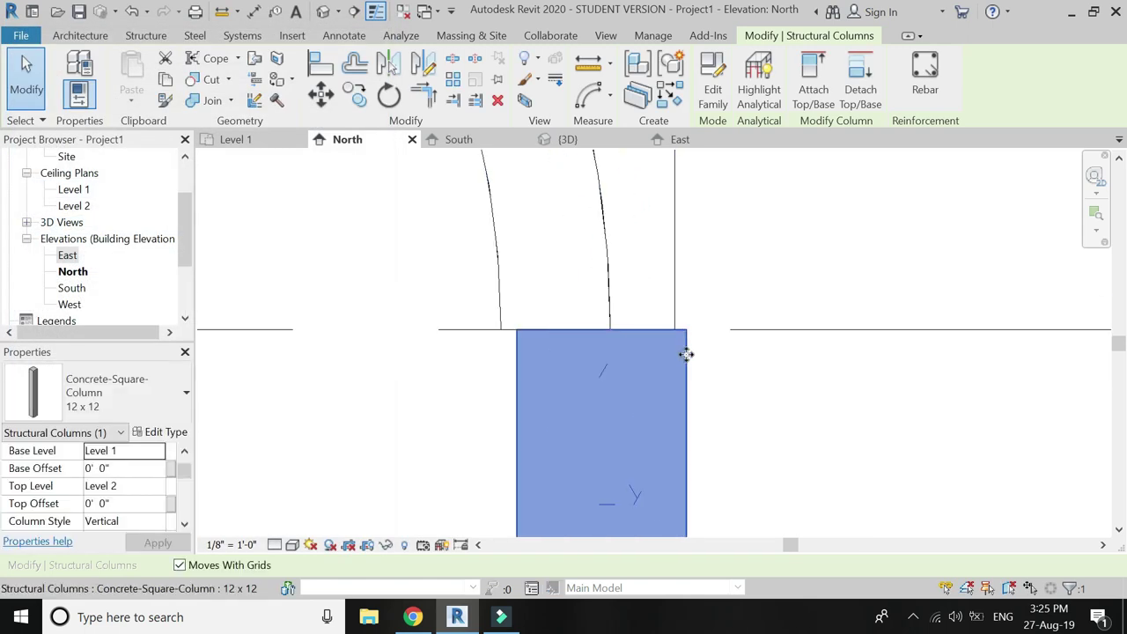
- Move the column so its top-right corner aligns with the arch's edge, then reopen Level 1 plan
{"action": "left_click", "coordinate": [321, 92]}
{"action": "scroll", "coordinate": [705, 343], "scroll_direction": "up", "scroll_amount": 2}
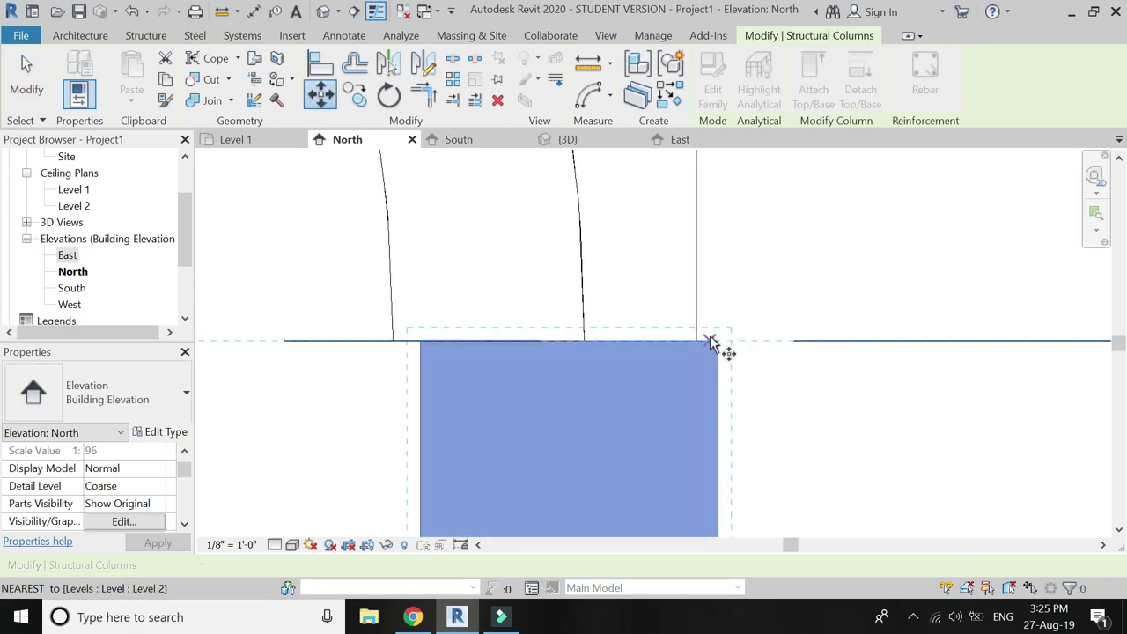
{"action": "scroll", "coordinate": [718, 346], "scroll_direction": "up", "scroll_amount": 2}
{"action": "left_click", "coordinate": [722, 344]}
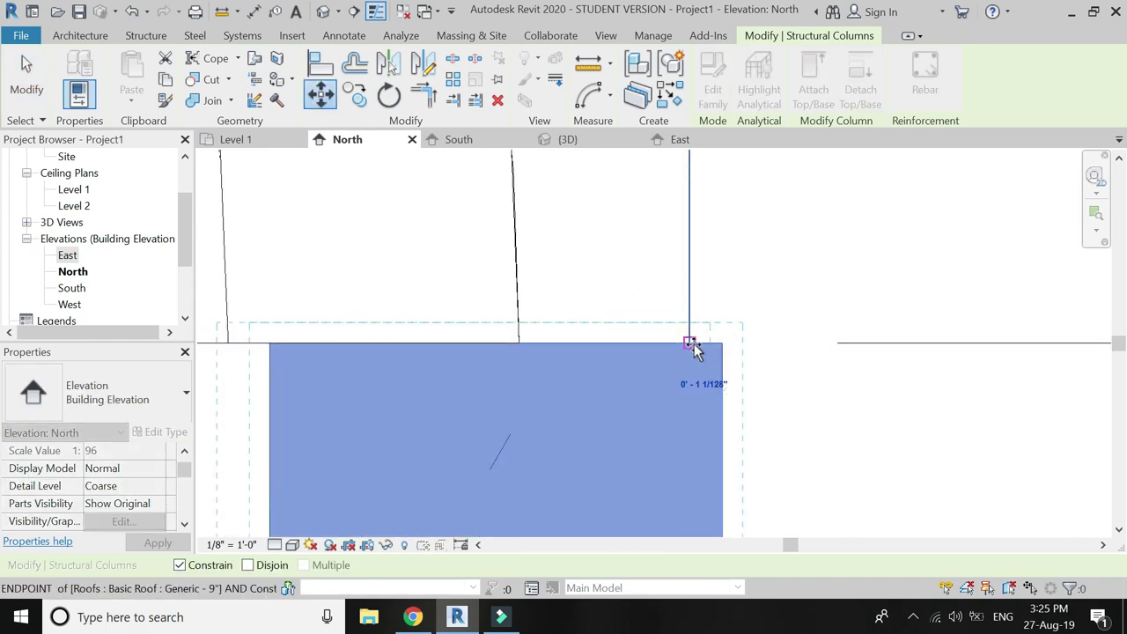
{"action": "left_click", "coordinate": [691, 343]}
{"action": "scroll", "coordinate": [699, 297], "scroll_direction": "down", "scroll_amount": 2}
{"action": "scroll", "coordinate": [622, 295], "scroll_direction": "down", "scroll_amount": 3}
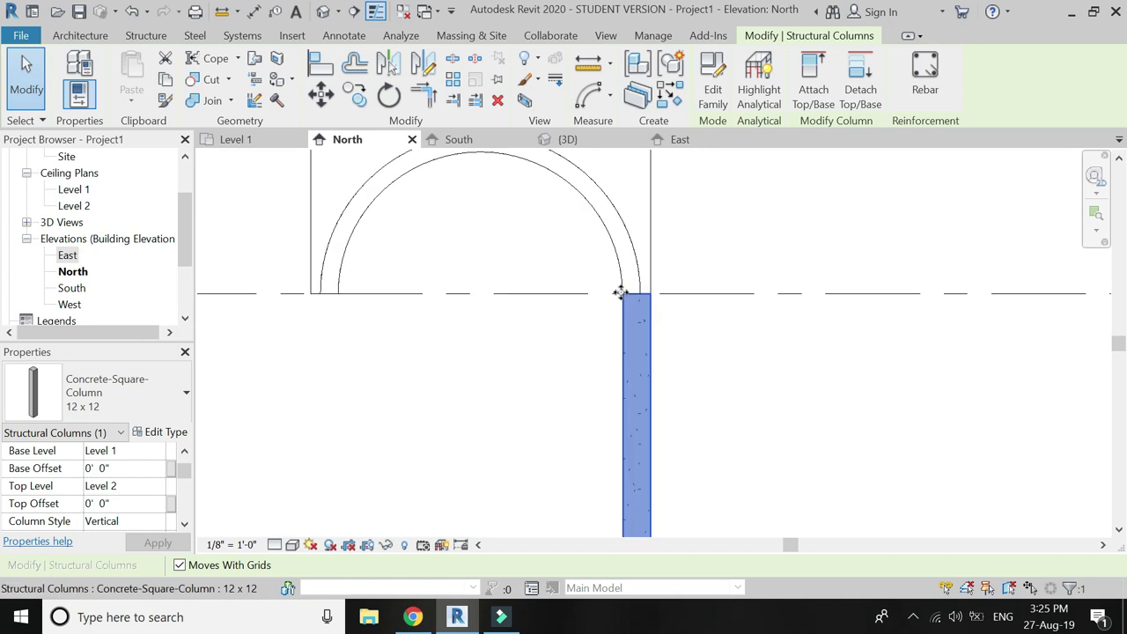
{"action": "scroll", "coordinate": [622, 294], "scroll_direction": "down", "scroll_amount": 1}
{"action": "left_click", "coordinate": [268, 146]}
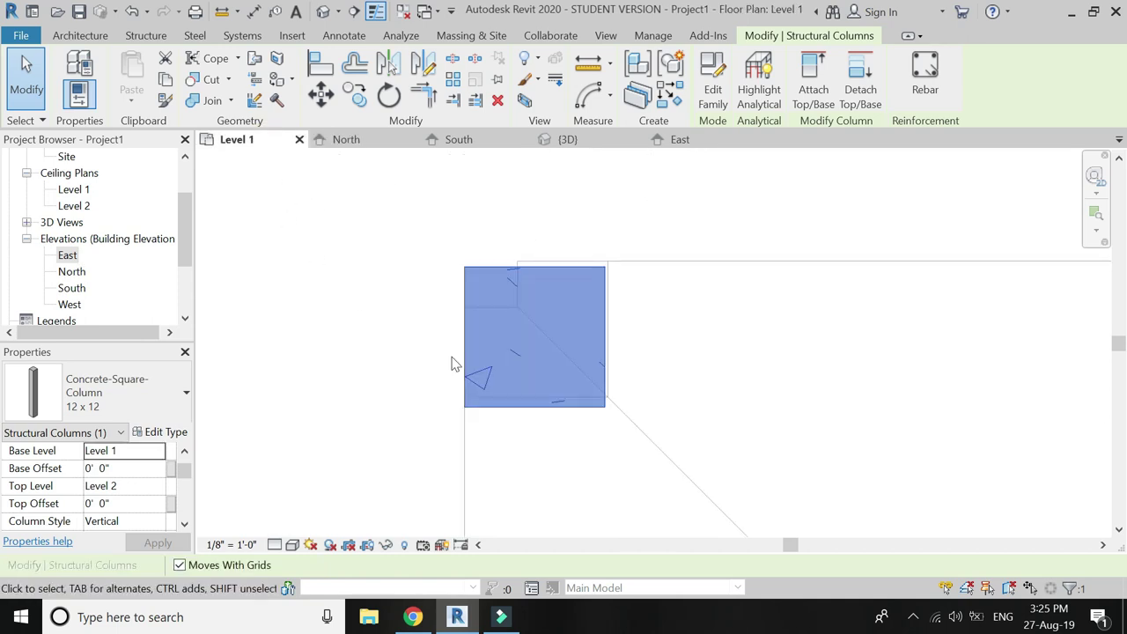
- In plan, move the column by its top-right corner onto the reference line
{"action": "scroll", "coordinate": [502, 290], "scroll_direction": "up", "scroll_amount": 2}
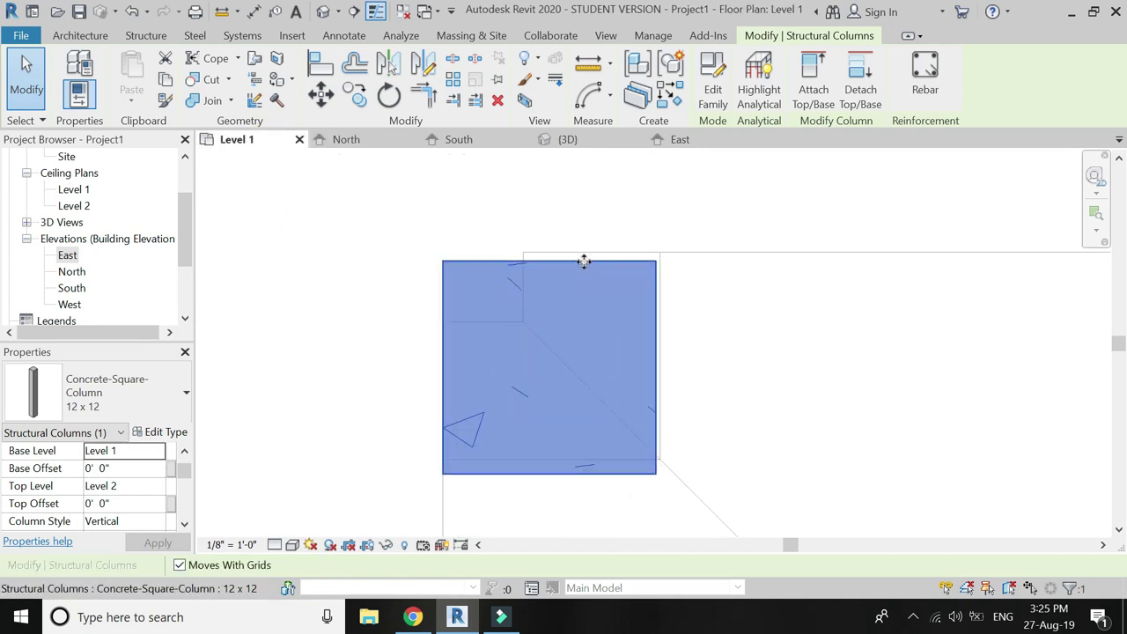
{"action": "left_click", "coordinate": [315, 97]}
{"action": "scroll", "coordinate": [666, 264], "scroll_direction": "up", "scroll_amount": 2}
{"action": "scroll", "coordinate": [669, 290], "scroll_direction": "up", "scroll_amount": 2}
{"action": "left_click", "coordinate": [656, 295]}
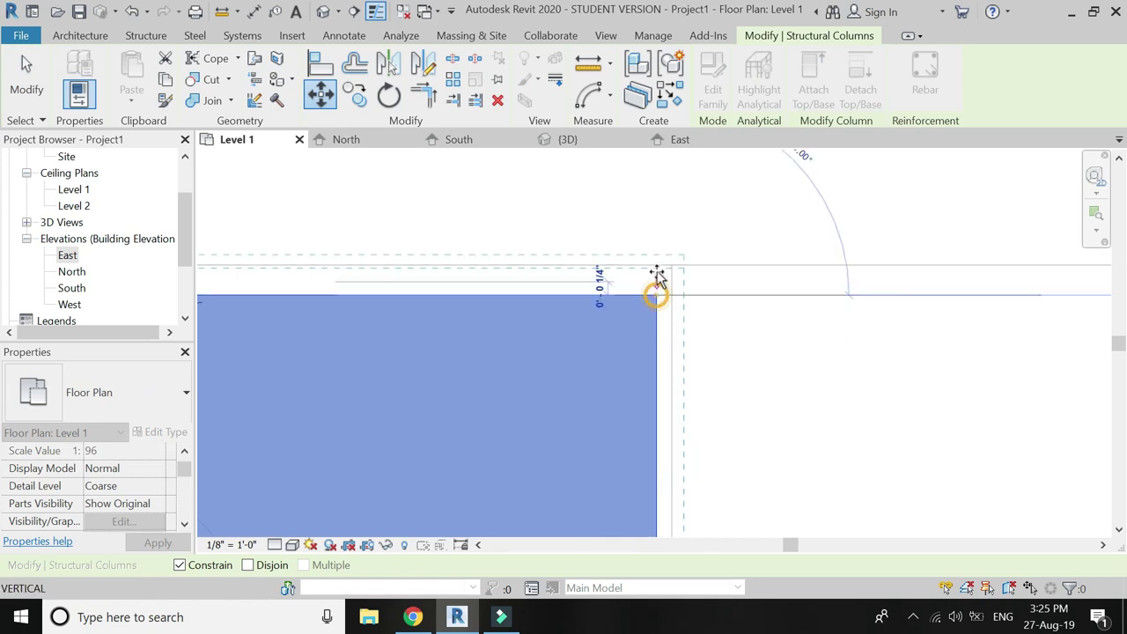
{"action": "left_click", "coordinate": [657, 262]}
{"action": "scroll", "coordinate": [662, 247], "scroll_direction": "down", "scroll_amount": 2}
{"action": "scroll", "coordinate": [666, 236], "scroll_direction": "down", "scroll_amount": 2}
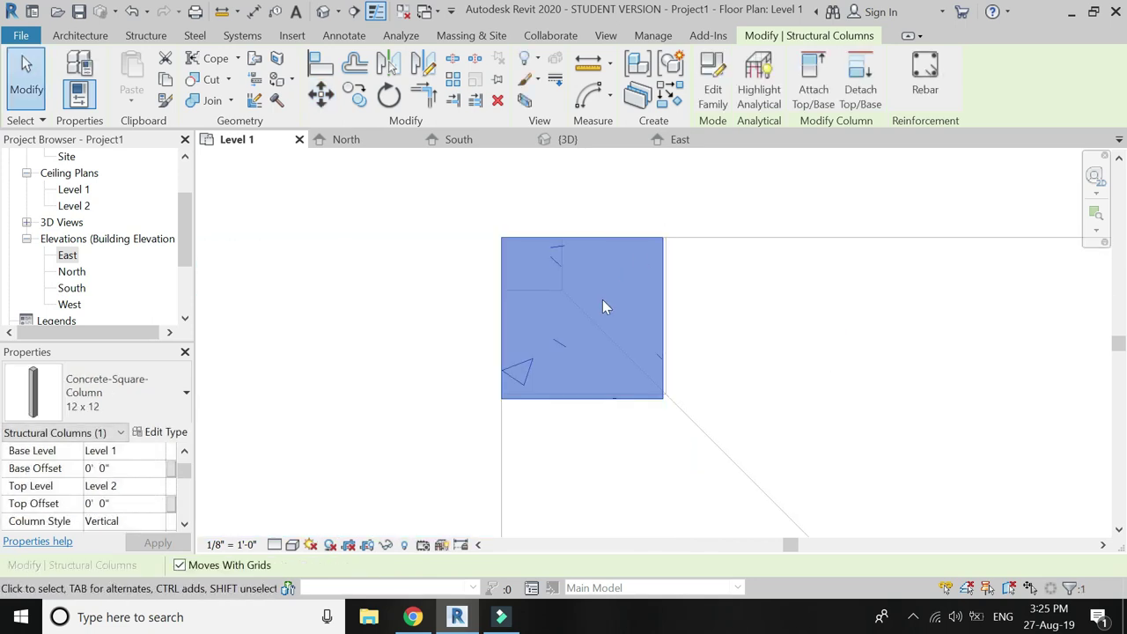
{"action": "scroll", "coordinate": [380, 321], "scroll_direction": "down", "scroll_amount": 5}
{"action": "scroll", "coordinate": [379, 275], "scroll_direction": "down", "scroll_amount": 1}
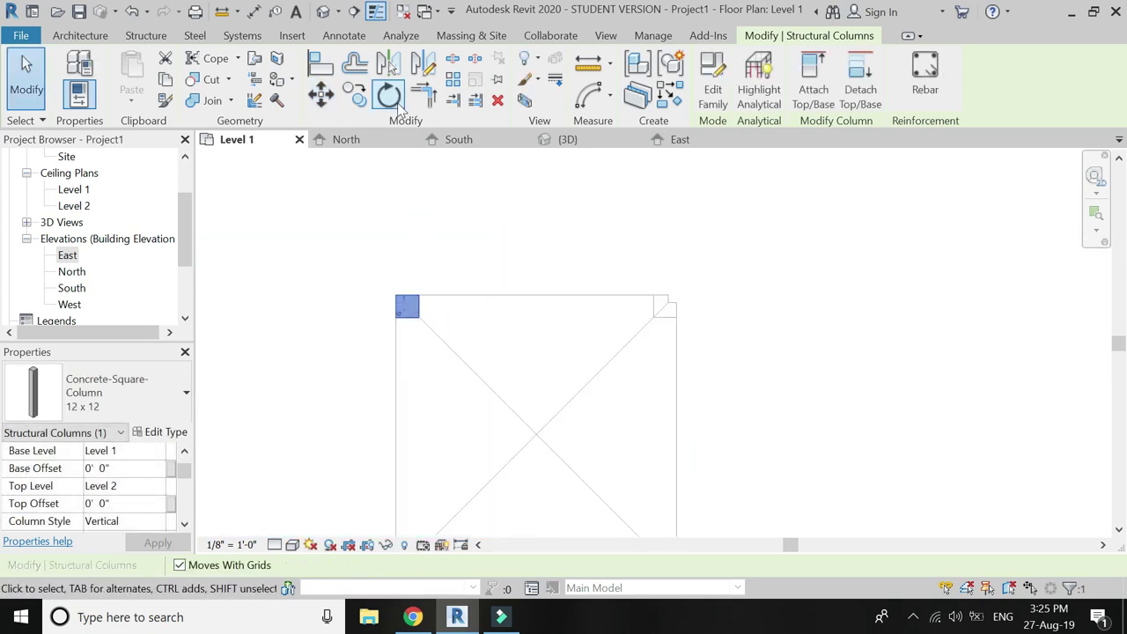
- Copy the column across to the vault's far-right top corner
{"action": "left_click", "coordinate": [423, 76]}
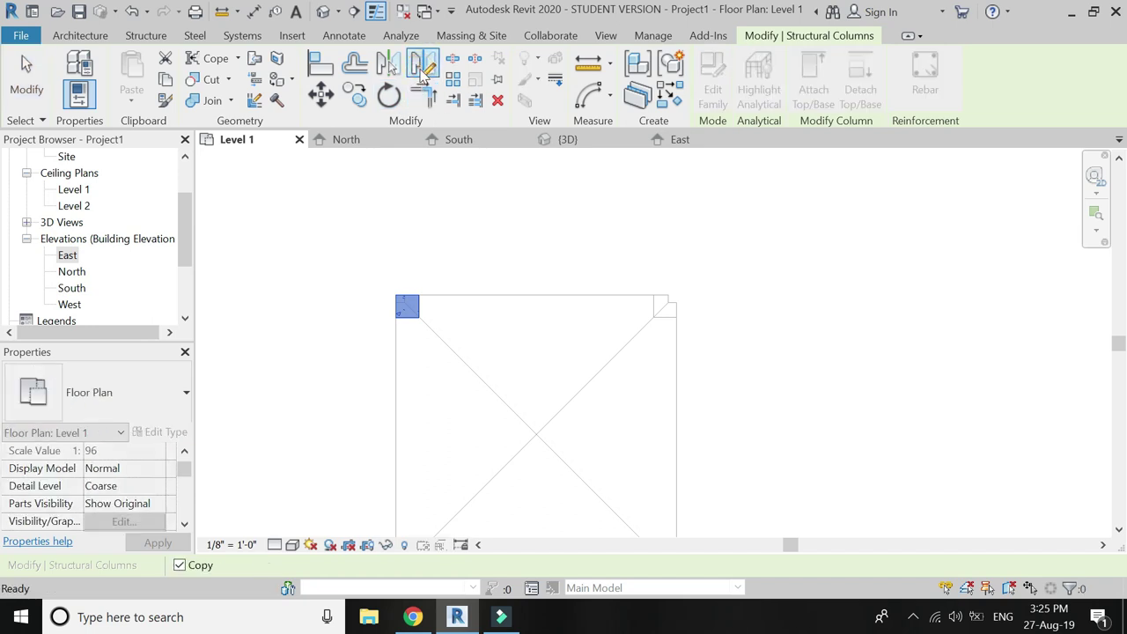
{"action": "left_click", "coordinate": [352, 100]}
{"action": "scroll", "coordinate": [425, 292], "scroll_direction": "up", "scroll_amount": 3}
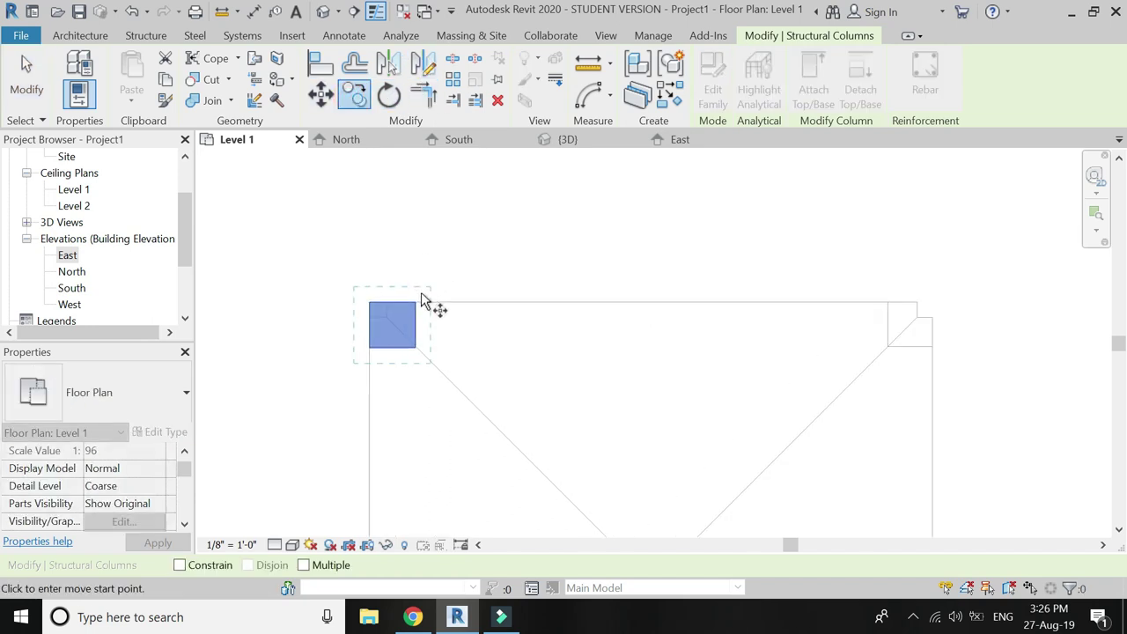
{"action": "scroll", "coordinate": [429, 302], "scroll_direction": "up", "scroll_amount": 1}
{"action": "scroll", "coordinate": [428, 322], "scroll_direction": "up", "scroll_amount": 5}
{"action": "left_click", "coordinate": [428, 303]}
{"action": "scroll", "coordinate": [423, 307], "scroll_direction": "down", "scroll_amount": 4}
{"action": "scroll", "coordinate": [398, 308], "scroll_direction": "down", "scroll_amount": 2}
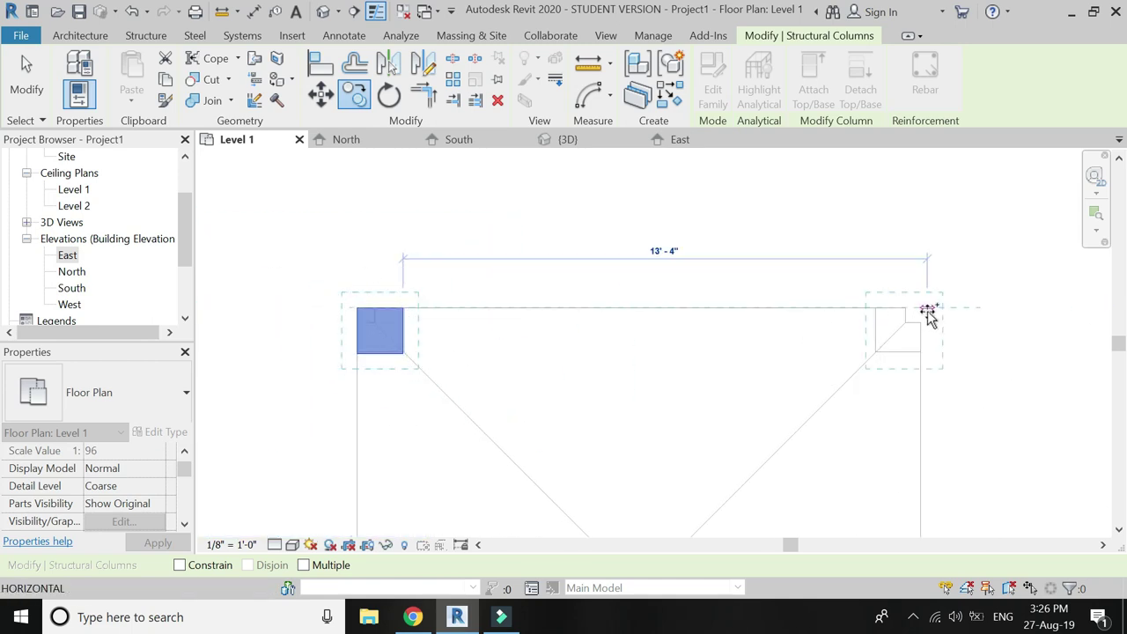
{"action": "scroll", "coordinate": [926, 312], "scroll_direction": "up", "scroll_amount": 3}
{"action": "scroll", "coordinate": [892, 306], "scroll_direction": "up", "scroll_amount": 2}
{"action": "left_click", "coordinate": [891, 303]}
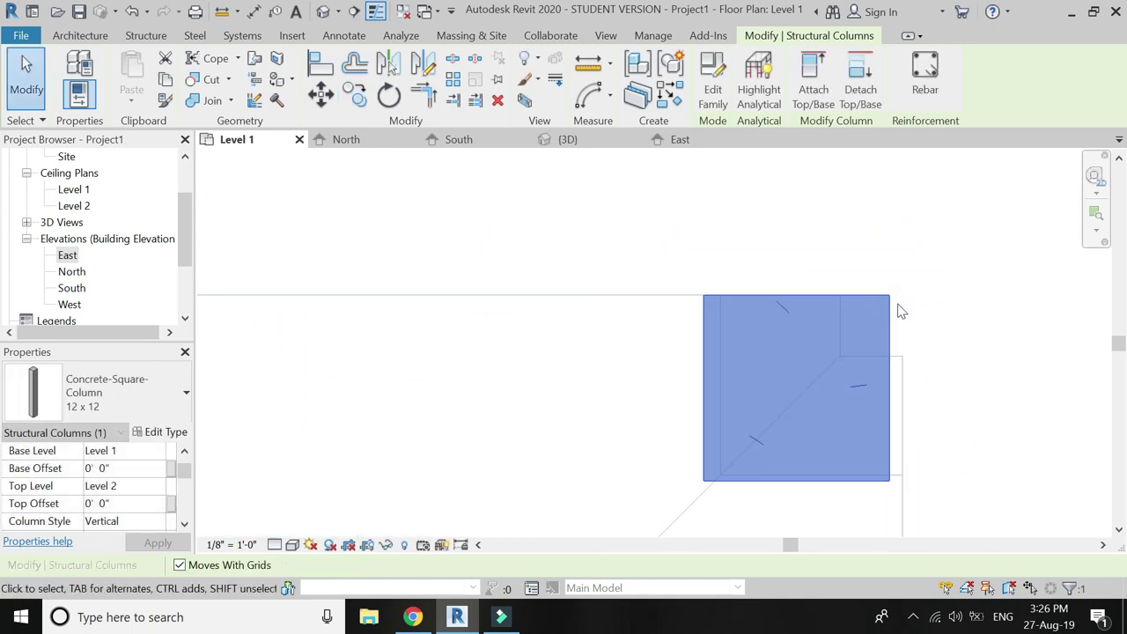
- Use MV to snap the copied column exactly onto the top-right vault corner
{"action": "key", "text": "m"}
{"action": "key", "text": "v"}
{"action": "scroll", "coordinate": [899, 489], "scroll_direction": "up", "scroll_amount": 2}
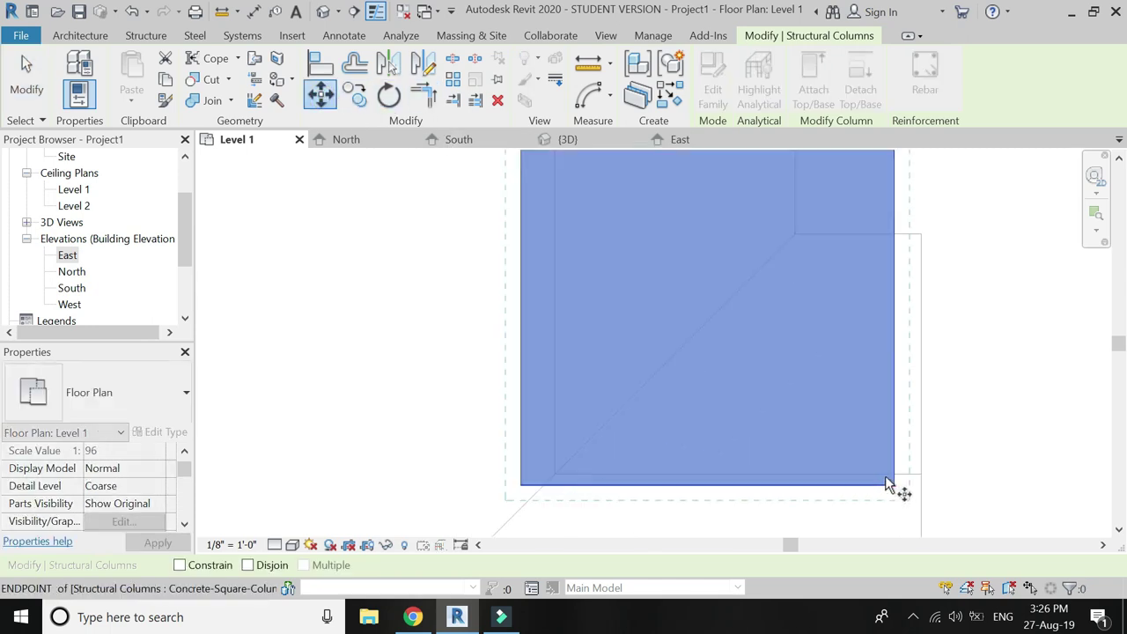
{"action": "scroll", "coordinate": [899, 485], "scroll_direction": "up", "scroll_amount": 2}
{"action": "left_click", "coordinate": [896, 480]}
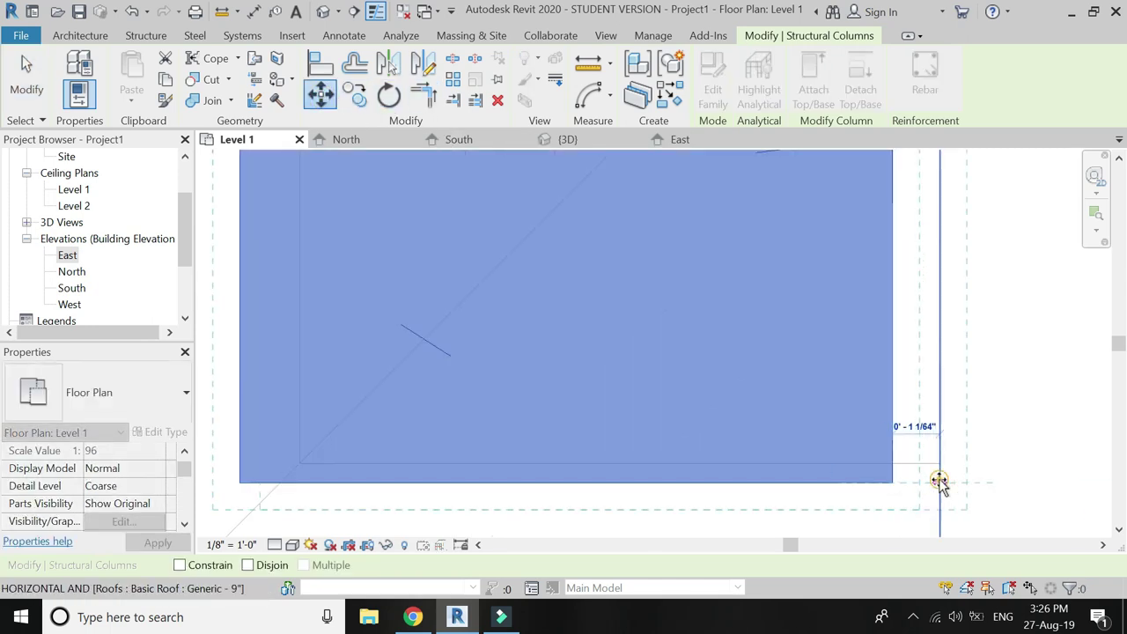
{"action": "left_click", "coordinate": [935, 480]}
{"action": "scroll", "coordinate": [803, 249], "scroll_direction": "down", "scroll_amount": 3}
{"action": "scroll", "coordinate": [804, 249], "scroll_direction": "down", "scroll_amount": 5}
{"action": "key", "text": "Escape"}
- Copy both top columns down toward the lower vault corners with CO
{"action": "scroll", "coordinate": [805, 249], "scroll_direction": "up", "scroll_amount": 3}
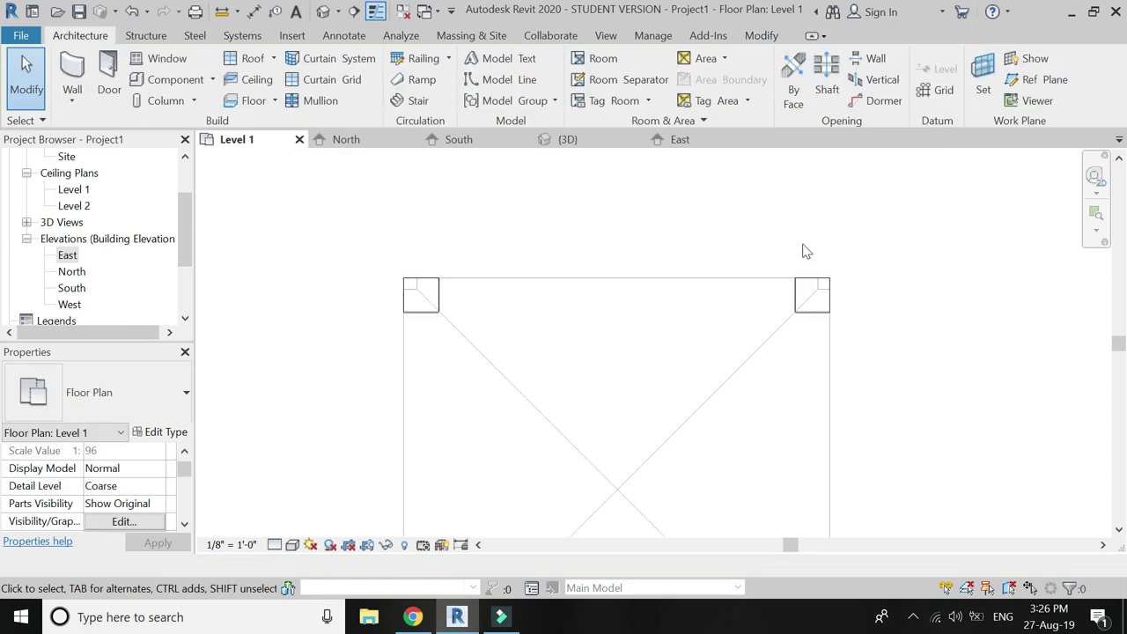
{"action": "left_click", "coordinate": [814, 297]}
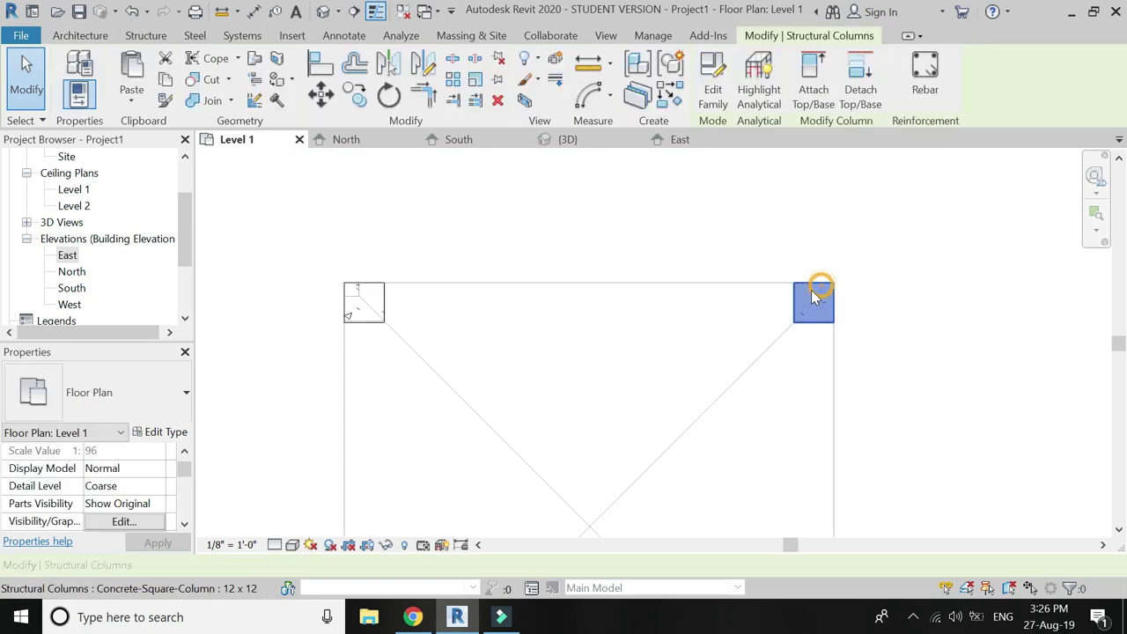
{"action": "left_click", "coordinate": [384, 309], "text": "ctrl"}
{"action": "key", "text": "c"}
{"action": "key", "text": "o"}
{"action": "scroll", "coordinate": [597, 264], "scroll_direction": "down", "scroll_amount": 2}
{"action": "scroll", "coordinate": [759, 282], "scroll_direction": "up", "scroll_amount": 4}
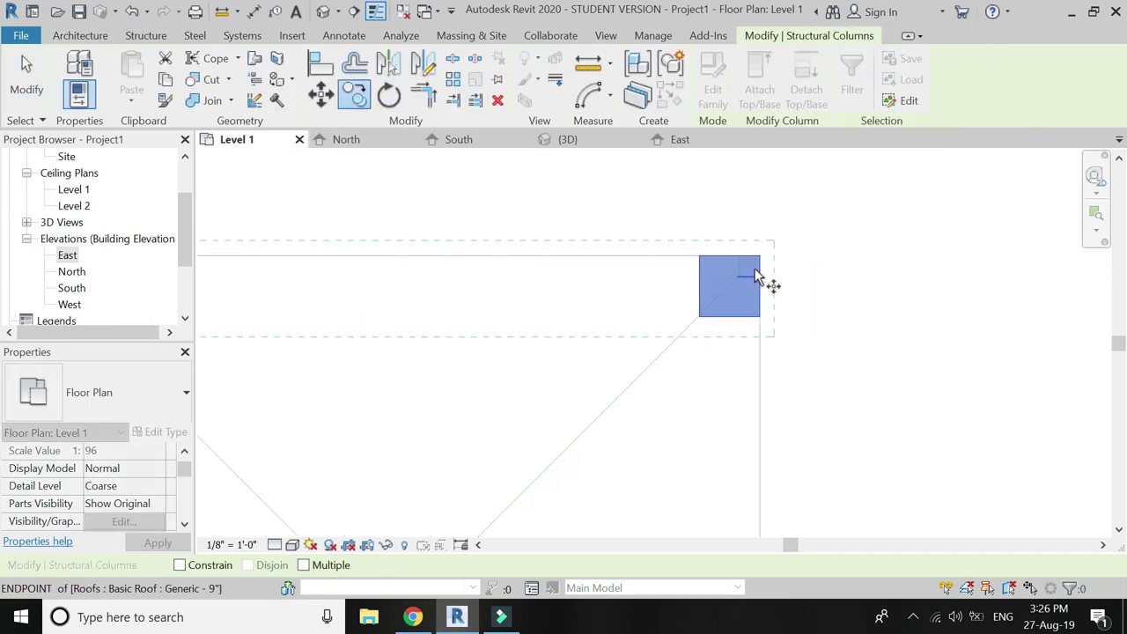
{"action": "scroll", "coordinate": [756, 277], "scroll_direction": "up", "scroll_amount": 2}
{"action": "scroll", "coordinate": [767, 370], "scroll_direction": "up", "scroll_amount": 2}
{"action": "left_click", "coordinate": [767, 360]}
{"action": "scroll", "coordinate": [755, 252], "scroll_direction": "down", "scroll_amount": 5}
{"action": "scroll", "coordinate": [749, 245], "scroll_direction": "down", "scroll_amount": 2}
{"action": "scroll", "coordinate": [750, 401], "scroll_direction": "up", "scroll_amount": 2}
{"action": "scroll", "coordinate": [746, 418], "scroll_direction": "up", "scroll_amount": 2}
{"action": "left_click", "coordinate": [739, 423]}
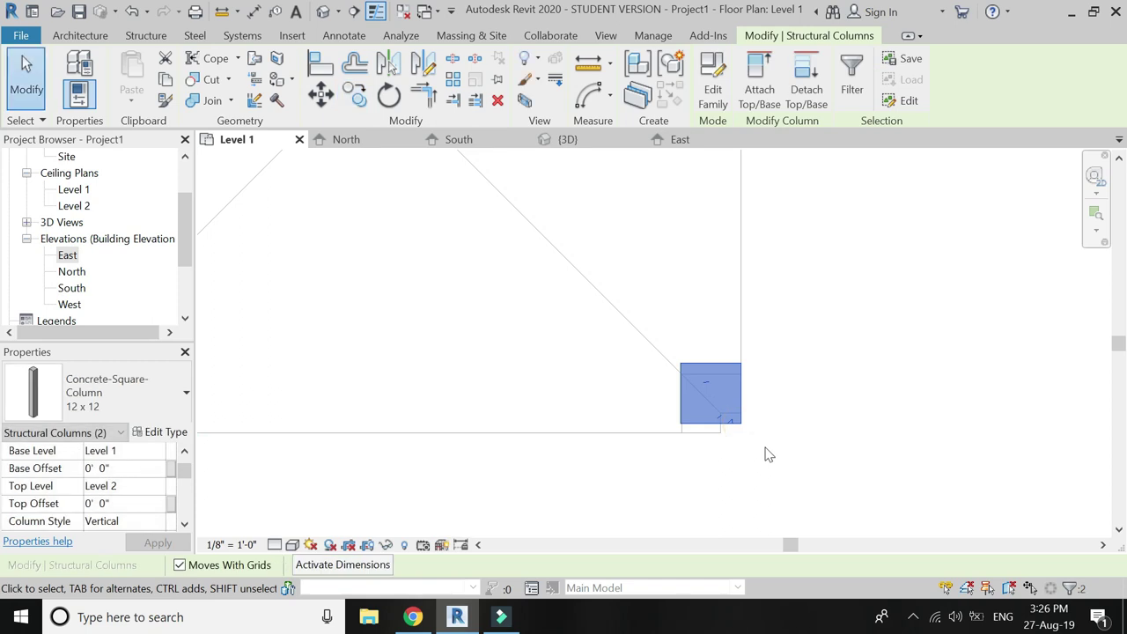
- Snap the copied column down onto its lower vault corner and view all four columns in 3D
{"action": "left_click", "coordinate": [321, 94]}
{"action": "scroll", "coordinate": [696, 441], "scroll_direction": "up", "scroll_amount": 3}
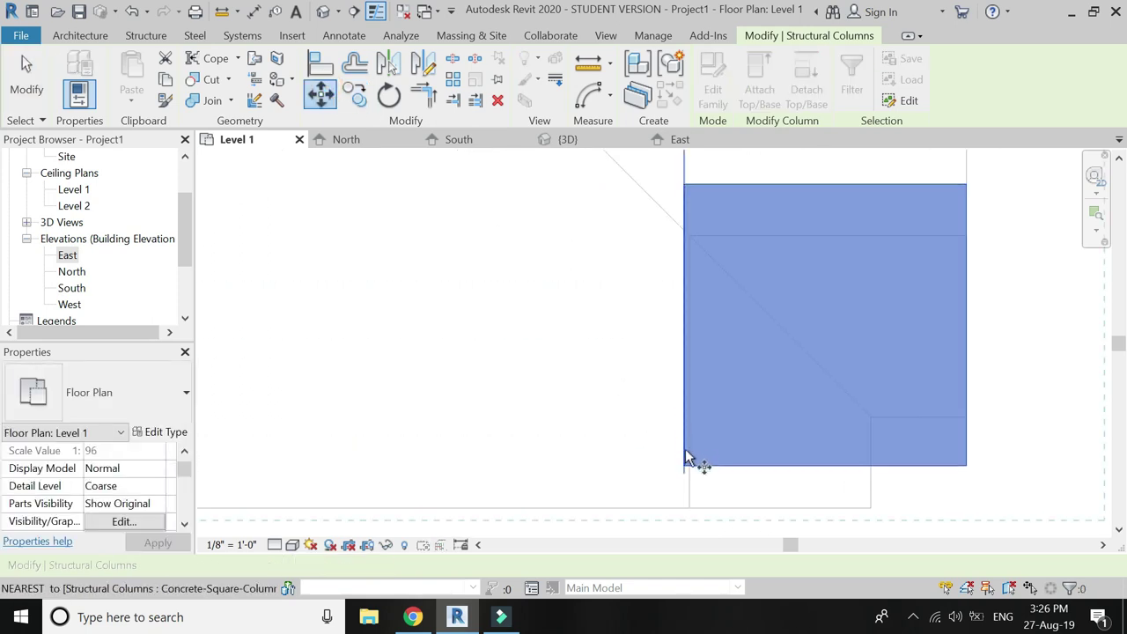
{"action": "scroll", "coordinate": [687, 414], "scroll_direction": "up", "scroll_amount": 2}
{"action": "scroll", "coordinate": [678, 458], "scroll_direction": "down", "scroll_amount": 2}
{"action": "scroll", "coordinate": [680, 477], "scroll_direction": "up", "scroll_amount": 2}
{"action": "left_click", "coordinate": [664, 358]}
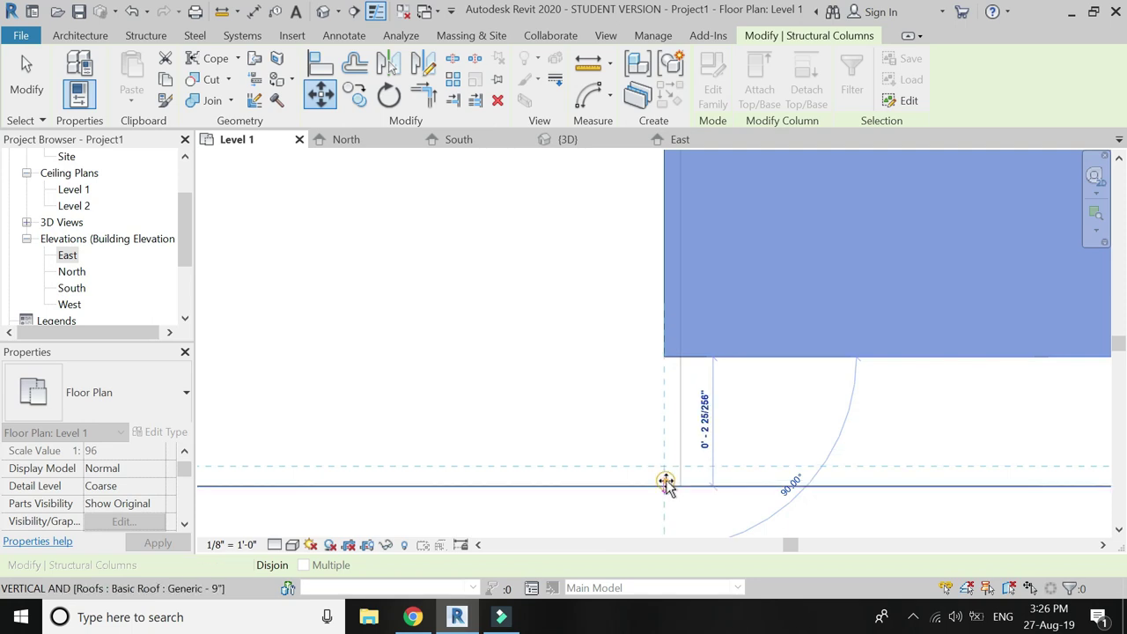
{"action": "left_click", "coordinate": [664, 482]}
{"action": "scroll", "coordinate": [692, 476], "scroll_direction": "down", "scroll_amount": 5}
{"action": "scroll", "coordinate": [802, 458], "scroll_direction": "down", "scroll_amount": 1}
{"action": "scroll", "coordinate": [828, 440], "scroll_direction": "down", "scroll_amount": 2}
{"action": "scroll", "coordinate": [845, 408], "scroll_direction": "down", "scroll_amount": 2}
{"action": "left_click", "coordinate": [742, 448]}
{"action": "left_click", "coordinate": [568, 139]}
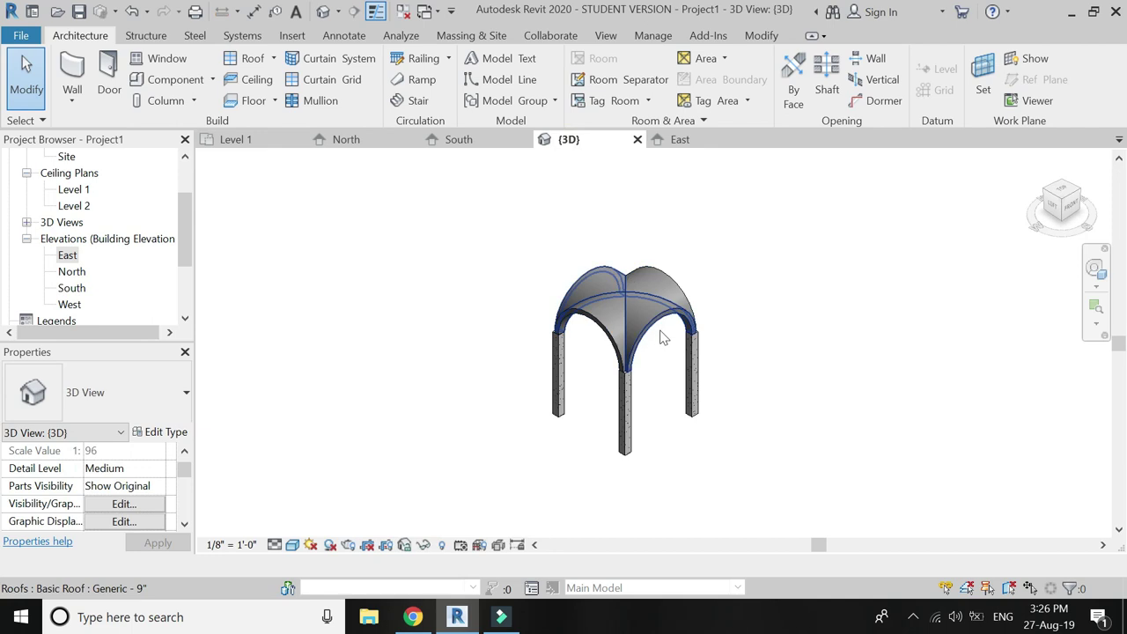
- Select the front arch and its right column, leaving the left column out
{"action": "scroll", "coordinate": [673, 379], "scroll_direction": "up", "scroll_amount": 1}
{"action": "scroll", "coordinate": [682, 377], "scroll_direction": "up", "scroll_amount": 1}
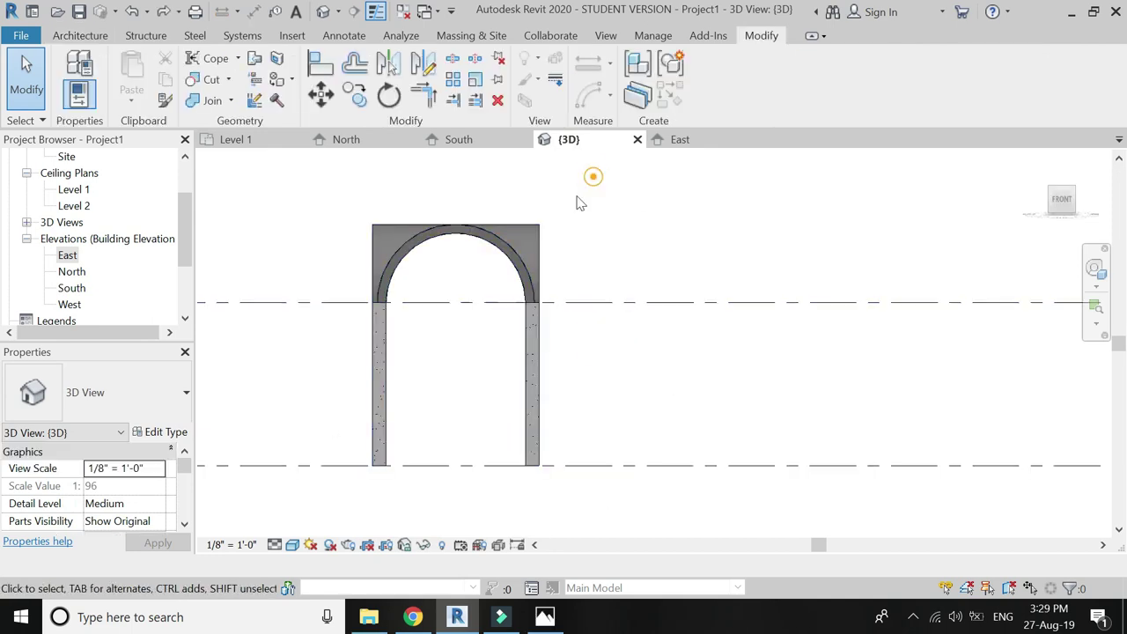
{"action": "left_click_drag", "start_coordinate": [591, 176], "coordinate": [304, 493]}
{"action": "left_click_drag", "start_coordinate": [718, 264], "coordinate": [596, 511]}
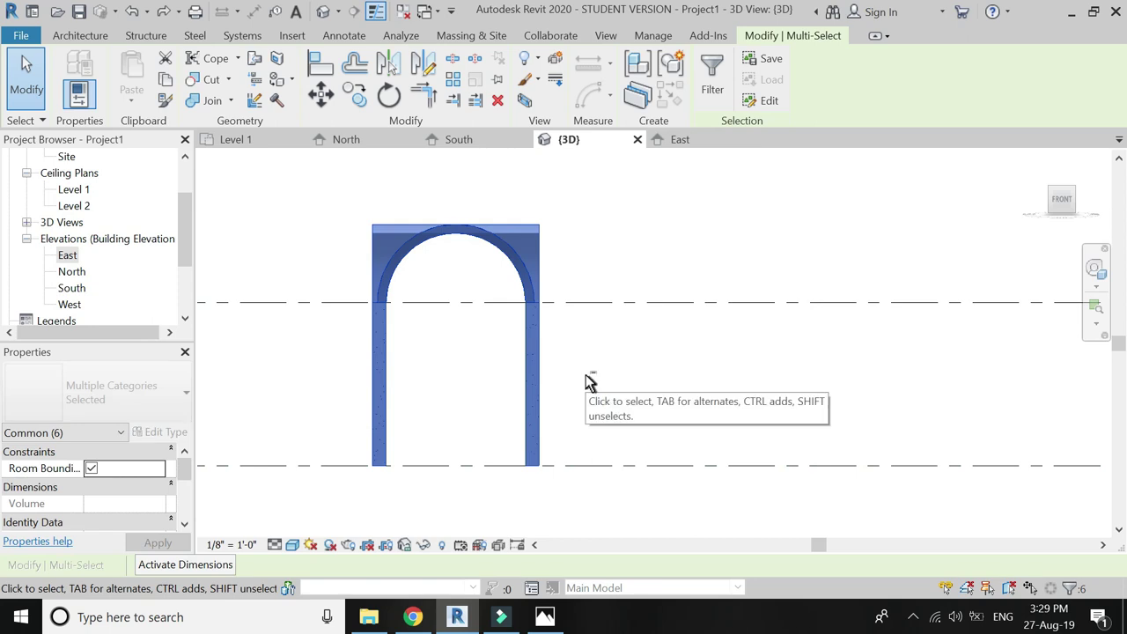
{"action": "left_click_drag", "start_coordinate": [425, 370], "coordinate": [317, 415], "text": "shift"}
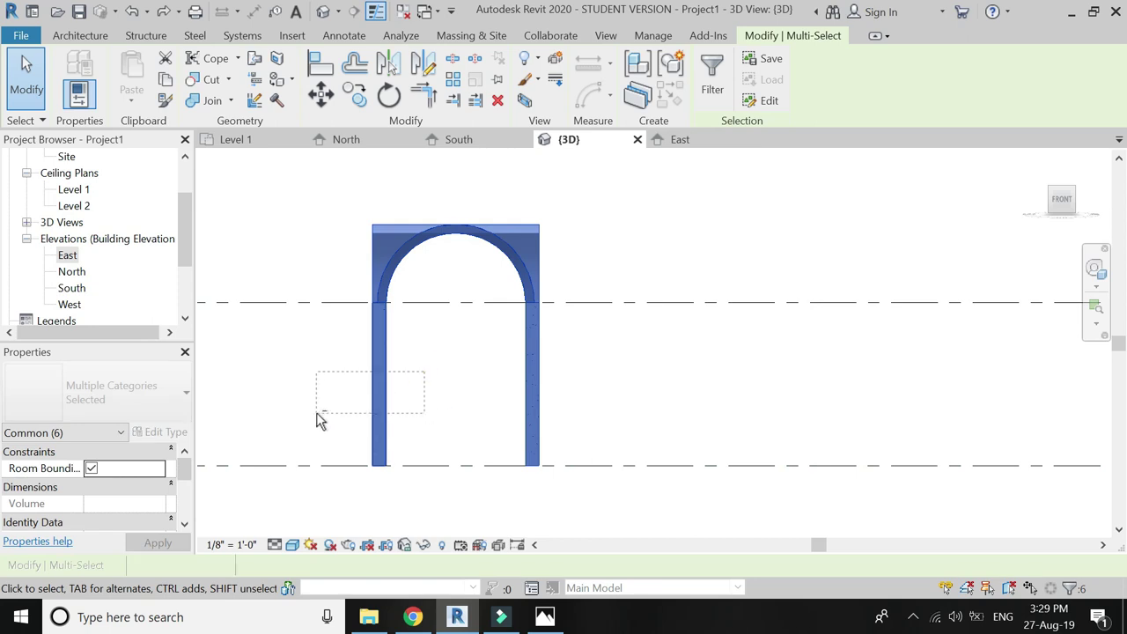
- Copy the arch from its column base to add two more bays alongside the first
{"action": "left_click", "coordinate": [354, 99]}
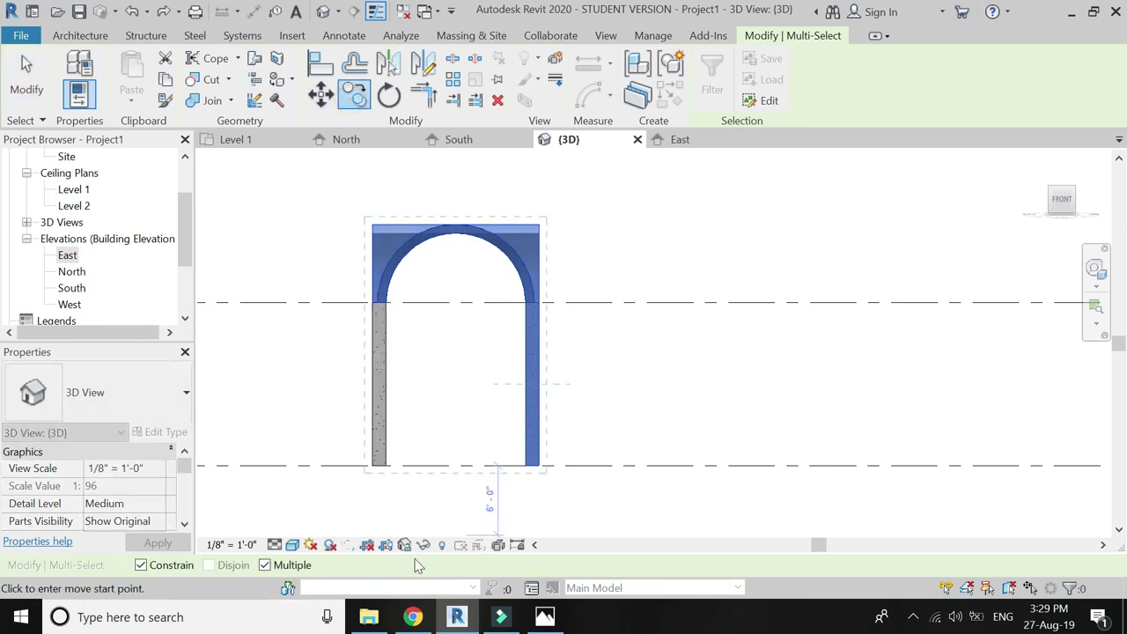
{"action": "scroll", "coordinate": [381, 480], "scroll_direction": "up", "scroll_amount": 3}
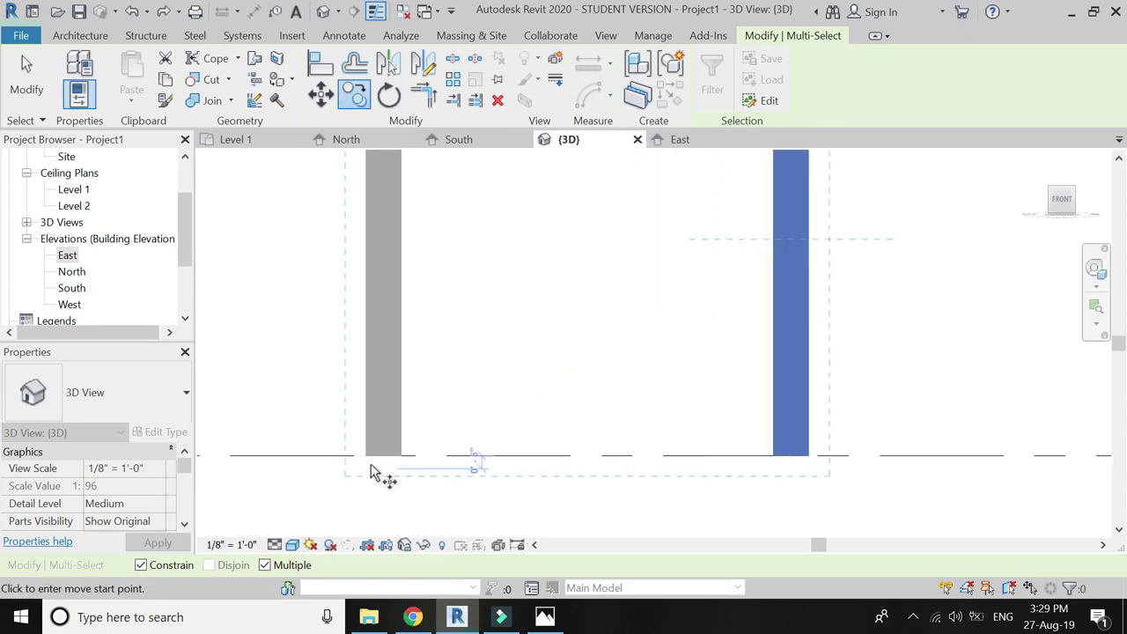
{"action": "scroll", "coordinate": [352, 459], "scroll_direction": "down", "scroll_amount": 1}
{"action": "scroll", "coordinate": [635, 479], "scroll_direction": "up", "scroll_amount": 2}
{"action": "scroll", "coordinate": [596, 456], "scroll_direction": "up", "scroll_amount": 3}
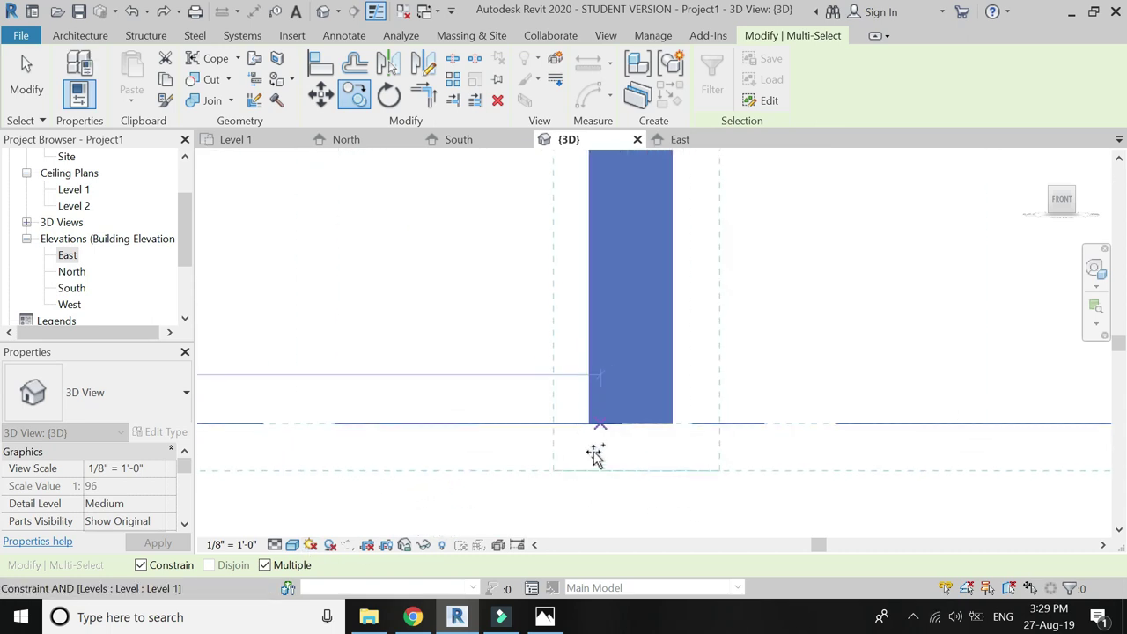
{"action": "left_click", "coordinate": [592, 425]}
{"action": "scroll", "coordinate": [448, 481], "scroll_direction": "down", "scroll_amount": 2}
{"action": "scroll", "coordinate": [447, 483], "scroll_direction": "down", "scroll_amount": 2}
{"action": "scroll", "coordinate": [626, 473], "scroll_direction": "up", "scroll_amount": 2}
{"action": "scroll", "coordinate": [688, 466], "scroll_direction": "up", "scroll_amount": 1}
{"action": "scroll", "coordinate": [688, 466], "scroll_direction": "up", "scroll_amount": 2}
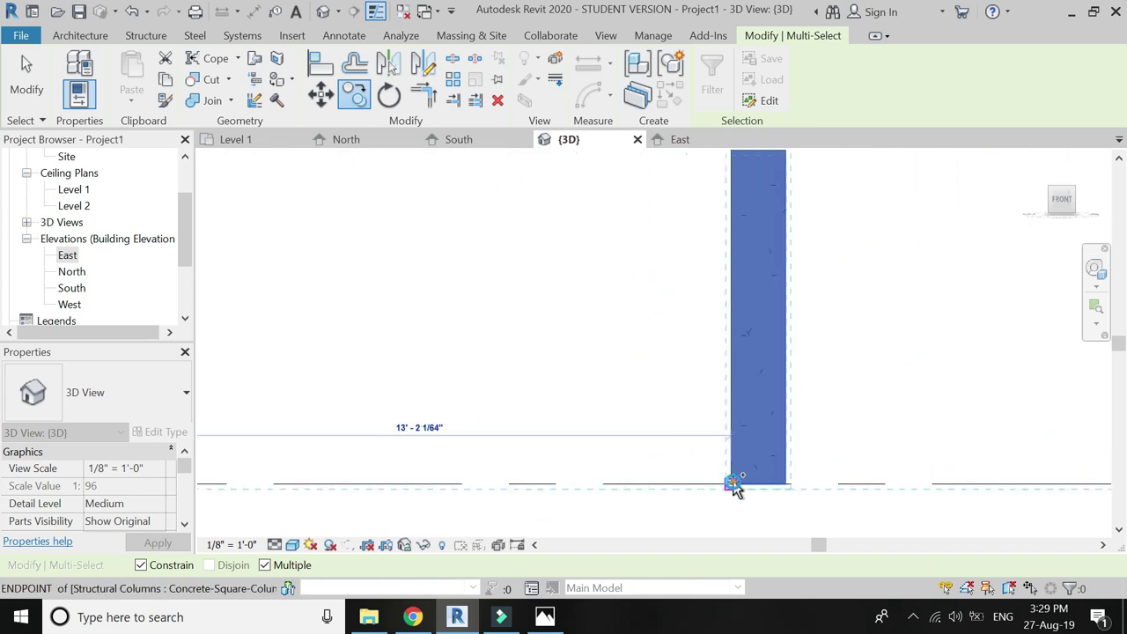
{"action": "scroll", "coordinate": [700, 491], "scroll_direction": "down", "scroll_amount": 3}
{"action": "scroll", "coordinate": [644, 491], "scroll_direction": "down", "scroll_amount": 1}
{"action": "left_click", "coordinate": [637, 473]}
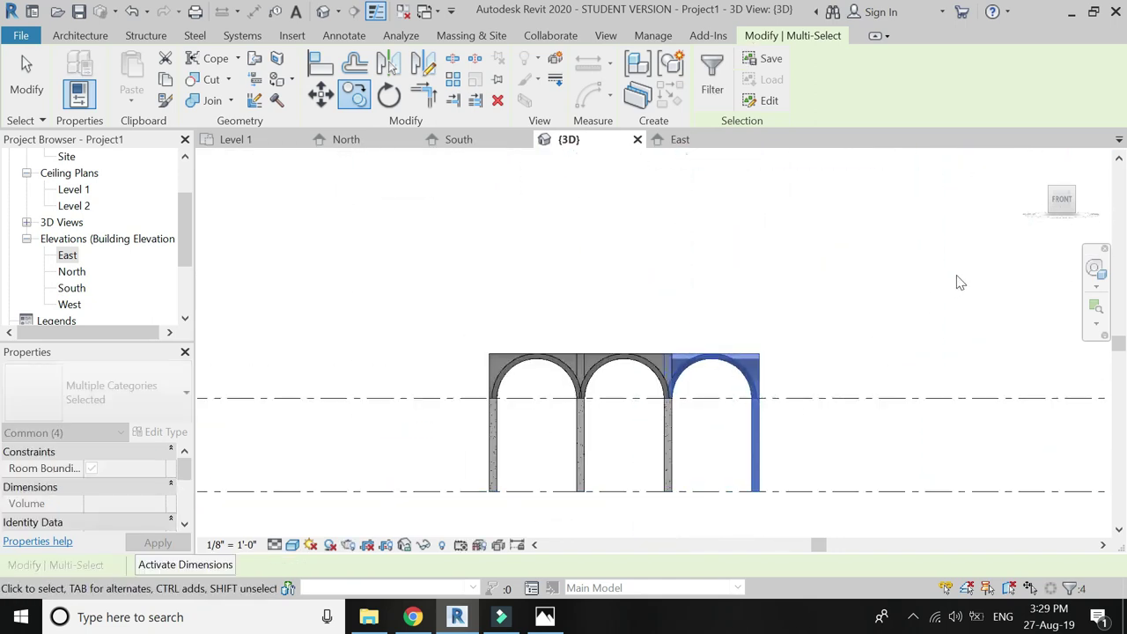
{"action": "left_click", "coordinate": [960, 282]}
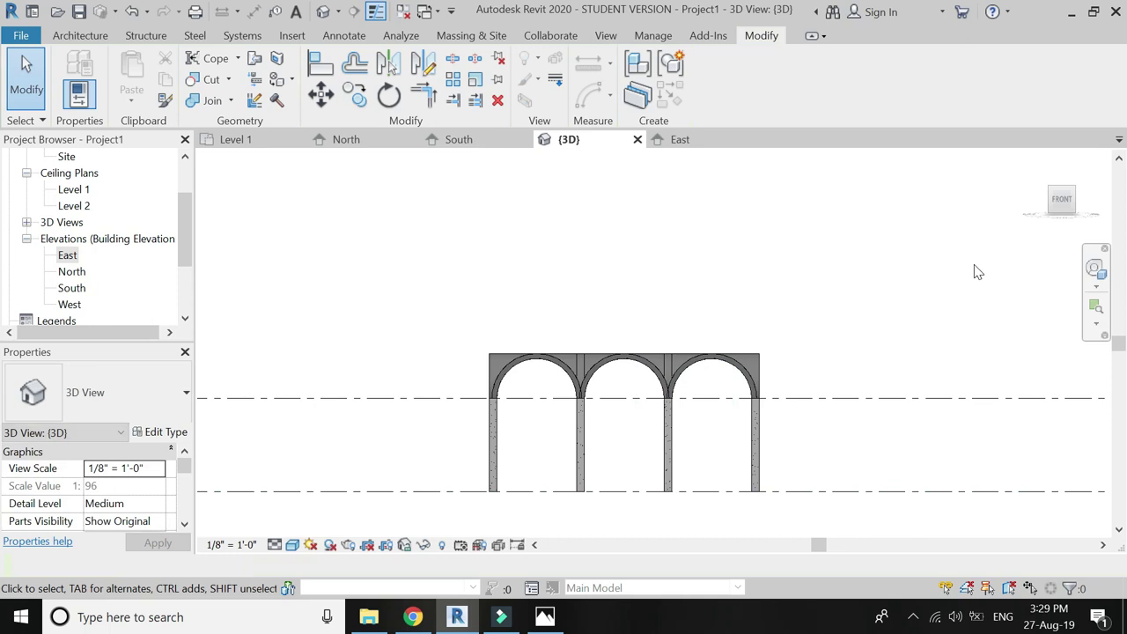
{"action": "left_click", "coordinate": [1045, 200]}
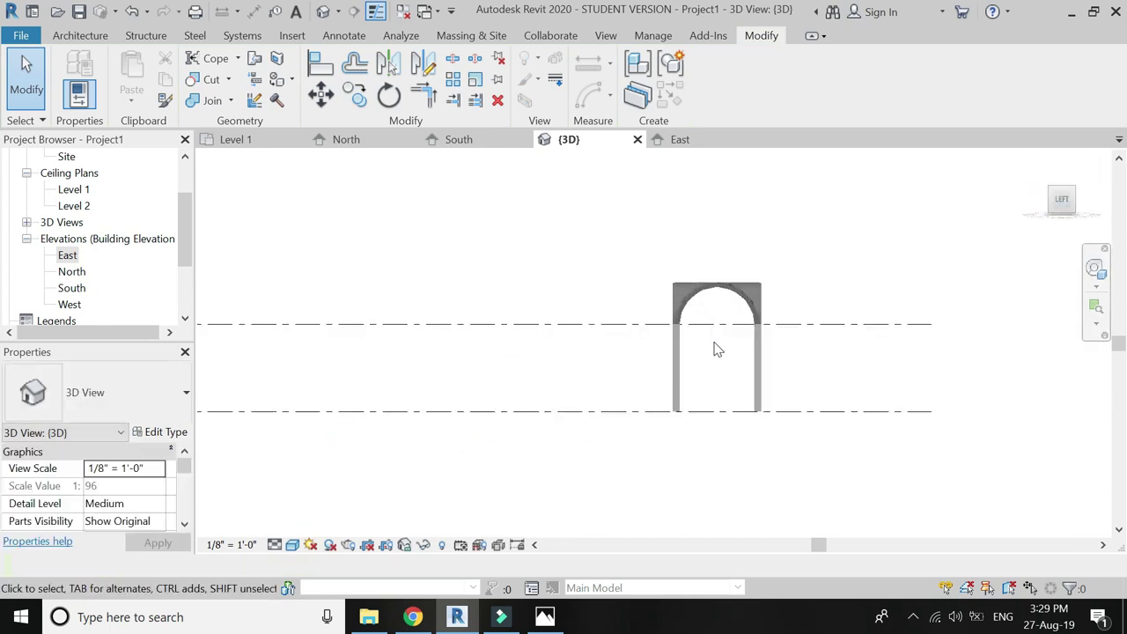
- Select the side arch and its left column, excluding the level lines and right column
{"action": "scroll", "coordinate": [716, 349], "scroll_direction": "up", "scroll_amount": 4}
{"action": "scroll", "coordinate": [730, 341], "scroll_direction": "down", "scroll_amount": 1}
{"action": "left_click_drag", "start_coordinate": [877, 183], "coordinate": [599, 507]}
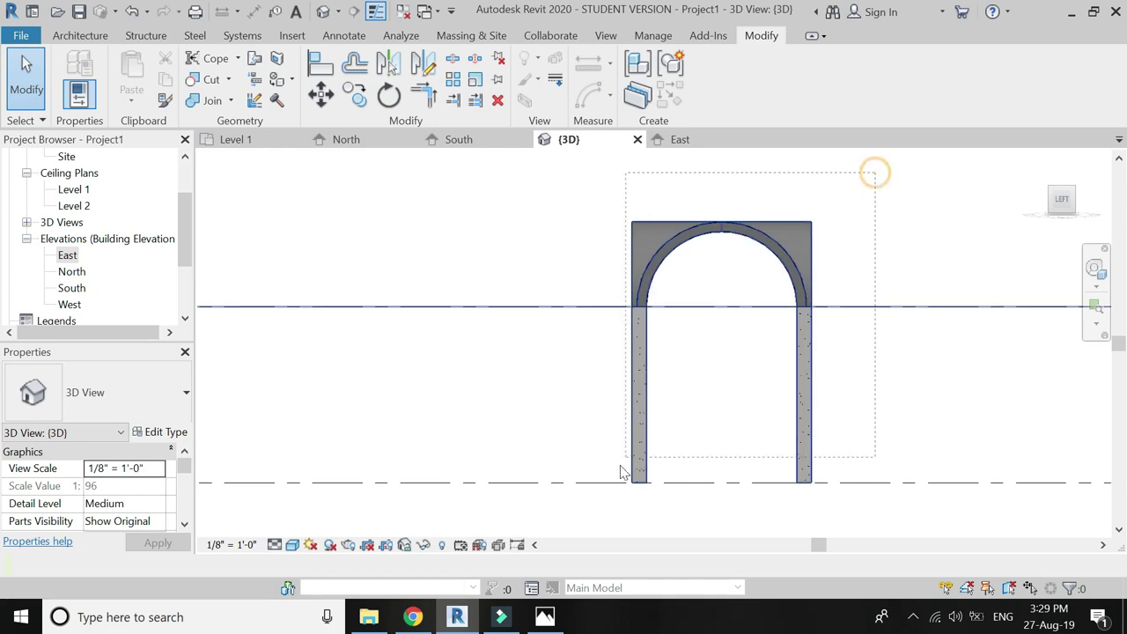
{"action": "left_click_drag", "start_coordinate": [572, 316], "coordinate": [473, 506], "text": "shift"}
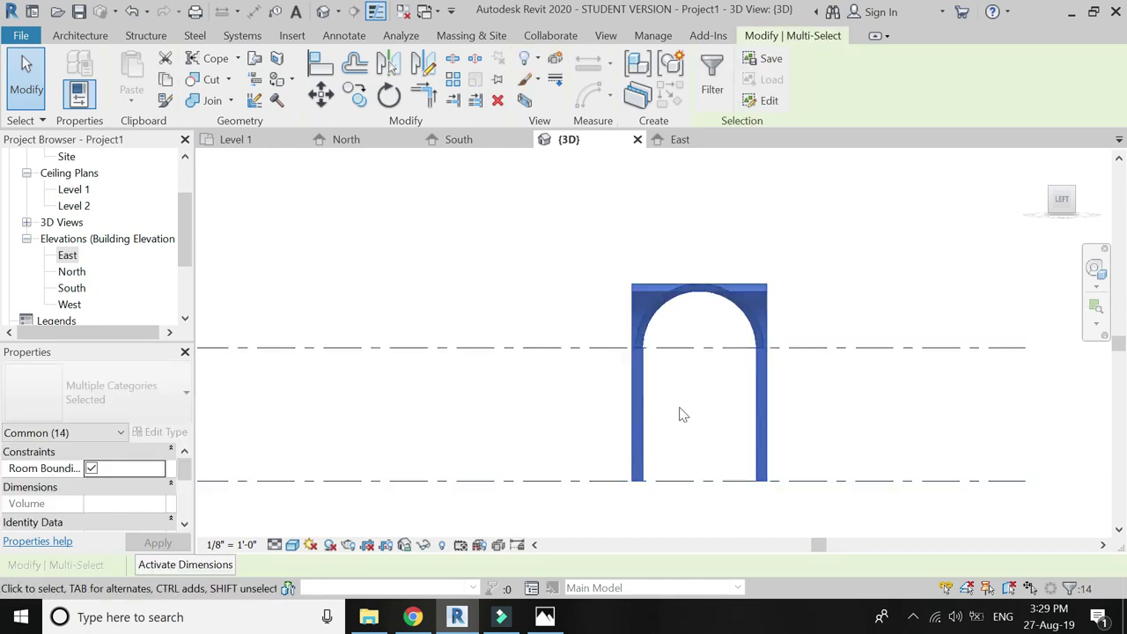
{"action": "scroll", "coordinate": [683, 414], "scroll_direction": "up", "scroll_amount": 1}
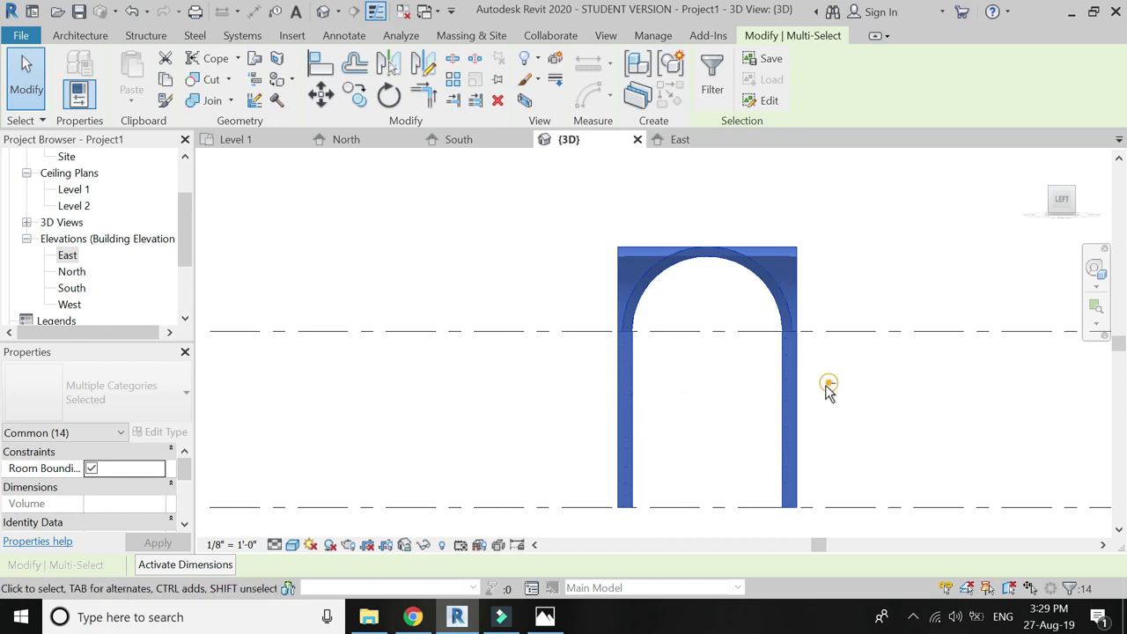
{"action": "left_click_drag", "start_coordinate": [828, 387], "coordinate": [746, 438], "text": "shift"}
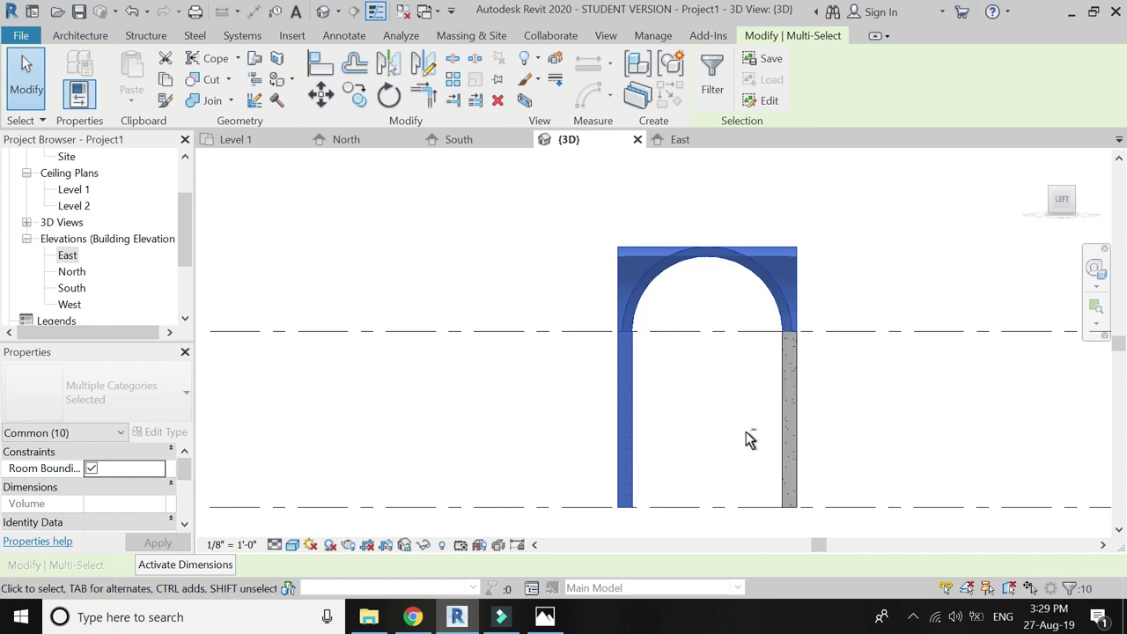
- Copy the arch from the column base to place a new bay beside the first
{"action": "left_click", "coordinate": [357, 104]}
{"action": "scroll", "coordinate": [793, 507], "scroll_direction": "up", "scroll_amount": 1}
{"action": "scroll", "coordinate": [793, 507], "scroll_direction": "up", "scroll_amount": 3}
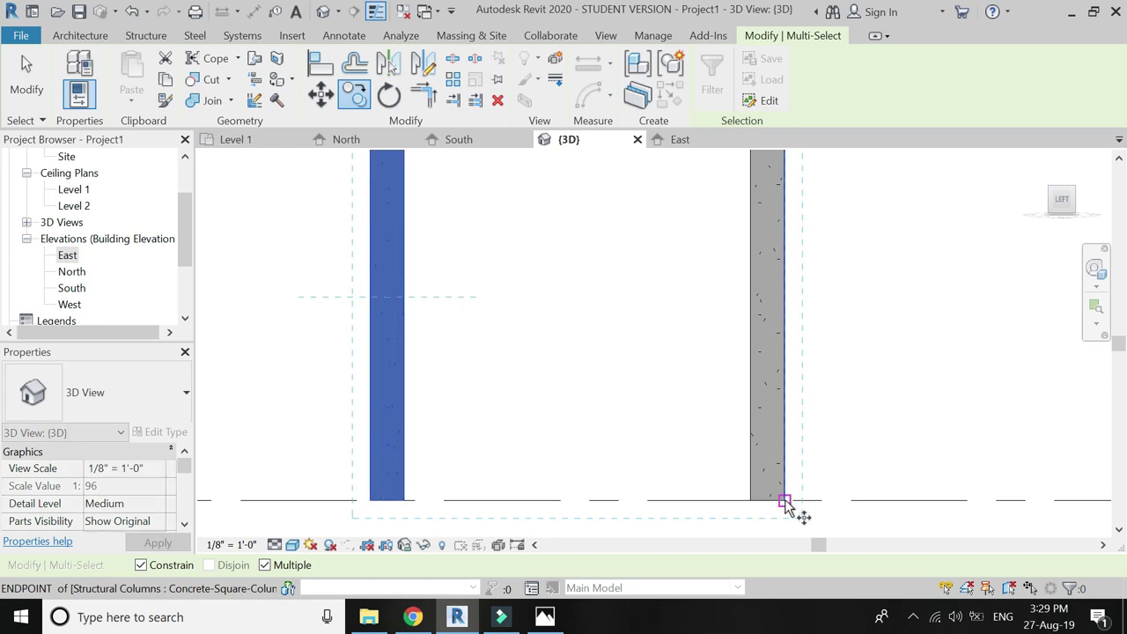
{"action": "left_click", "coordinate": [785, 501]}
{"action": "left_click", "coordinate": [404, 501]}
{"action": "scroll", "coordinate": [428, 503], "scroll_direction": "down", "scroll_amount": 3}
{"action": "key", "text": "Escape"}
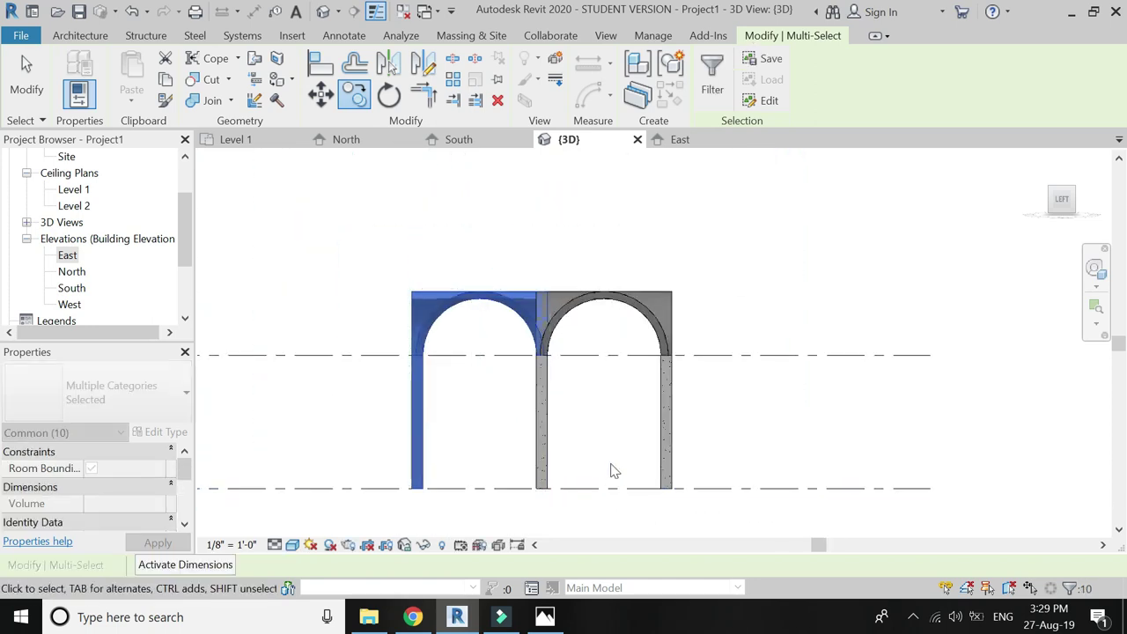
{"action": "key", "text": "Escape"}
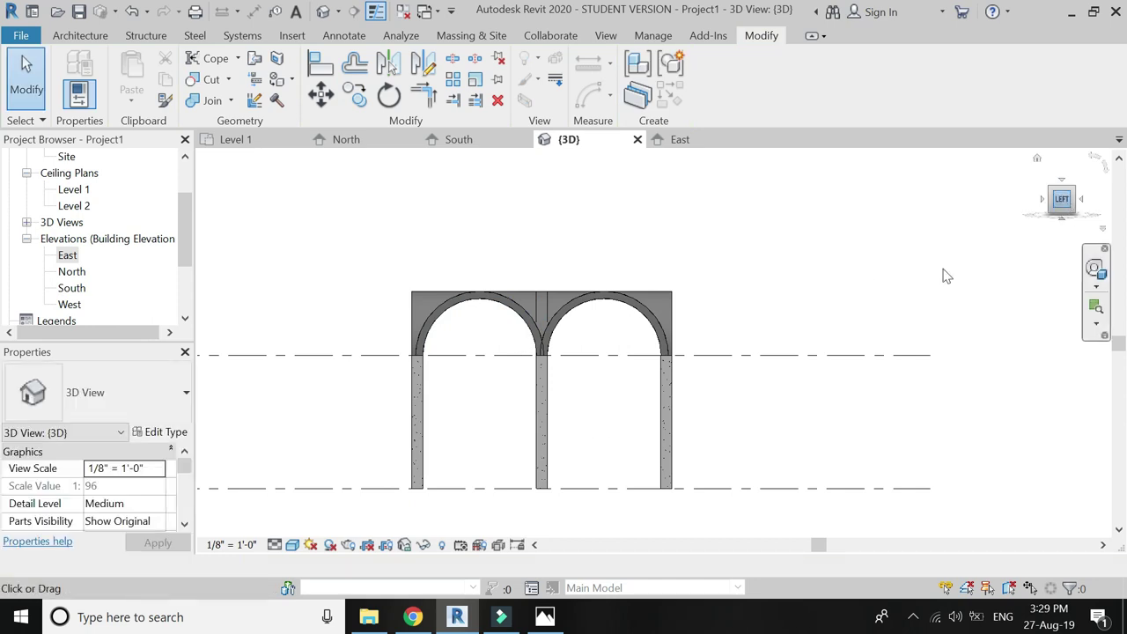
{"action": "scroll", "coordinate": [528, 323], "scroll_direction": "up", "scroll_amount": 3}
{"action": "scroll", "coordinate": [537, 335], "scroll_direction": "up", "scroll_amount": 2}
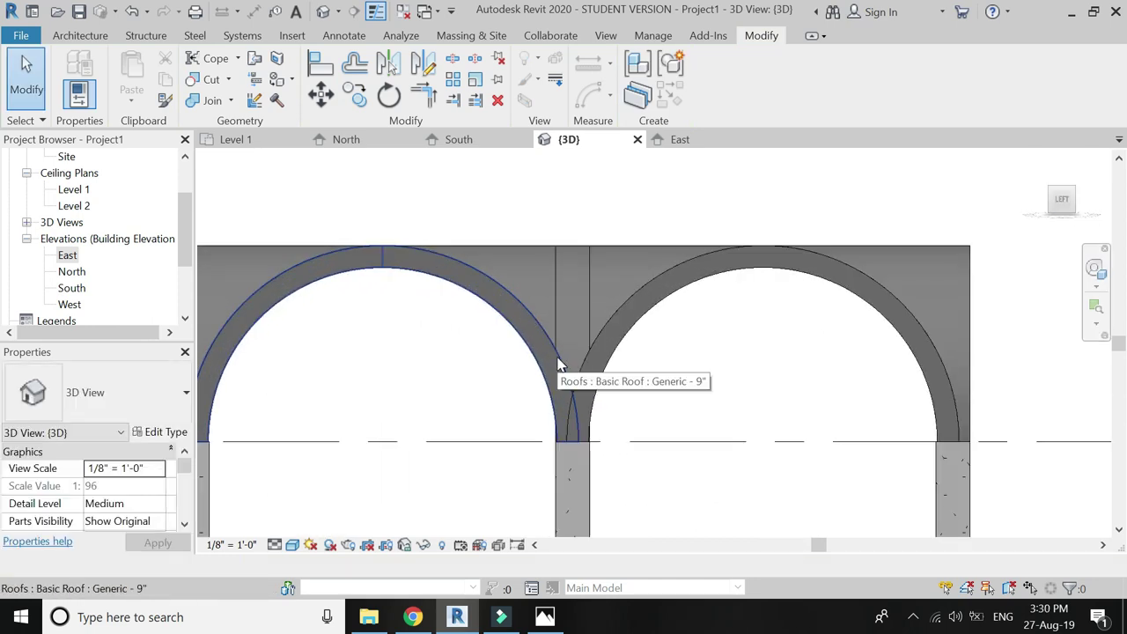
- Join Geometry on the two left-side arch roofs so they merge
{"action": "left_click", "coordinate": [212, 101]}
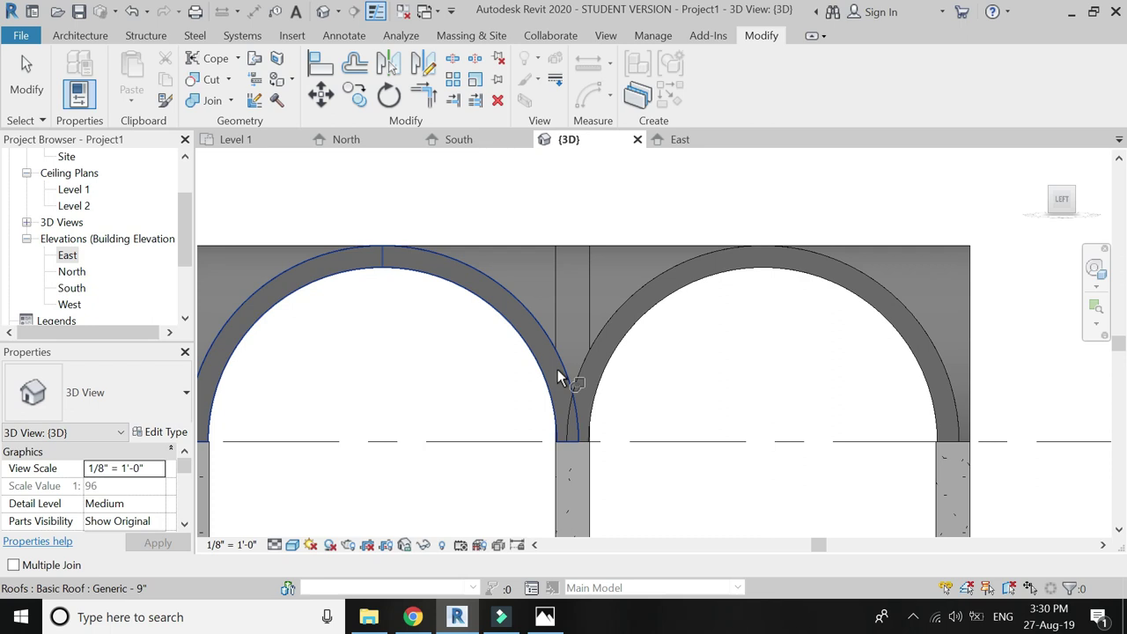
{"action": "left_click", "coordinate": [564, 372]}
{"action": "left_click", "coordinate": [586, 362]}
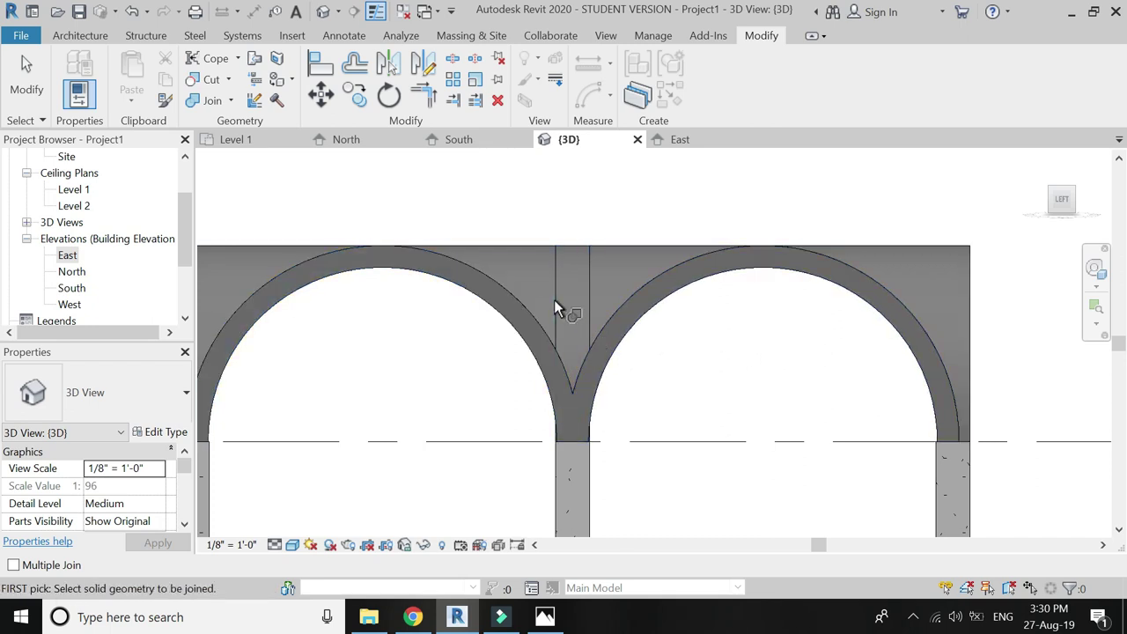
{"action": "left_click", "coordinate": [521, 251]}
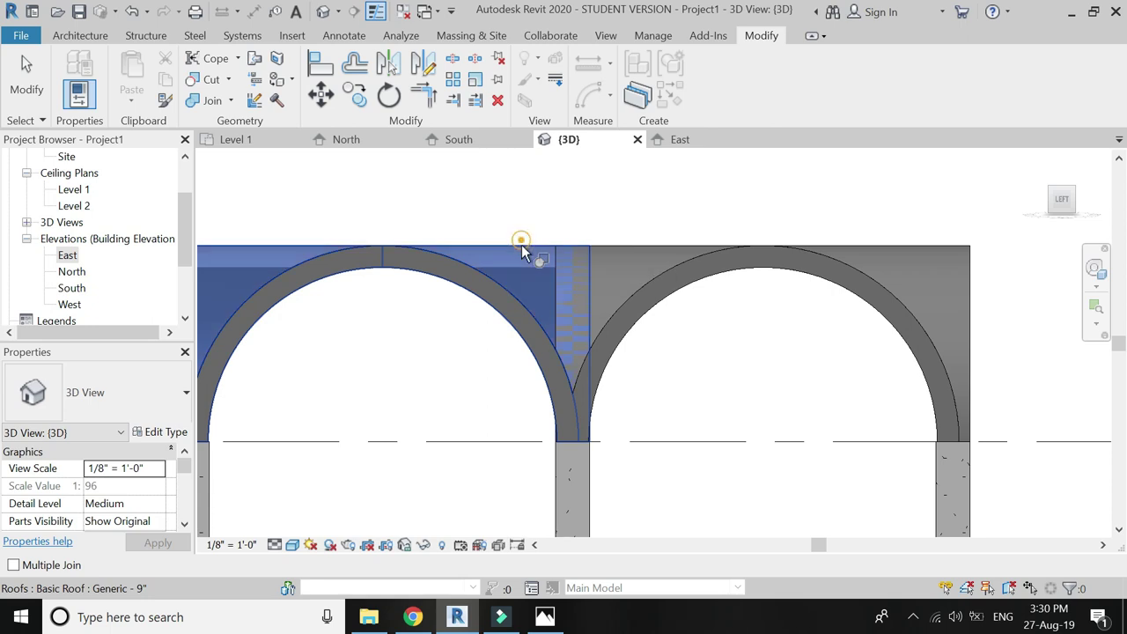
{"action": "left_click", "coordinate": [611, 251]}
{"action": "scroll", "coordinate": [666, 458], "scroll_direction": "down", "scroll_amount": 1}
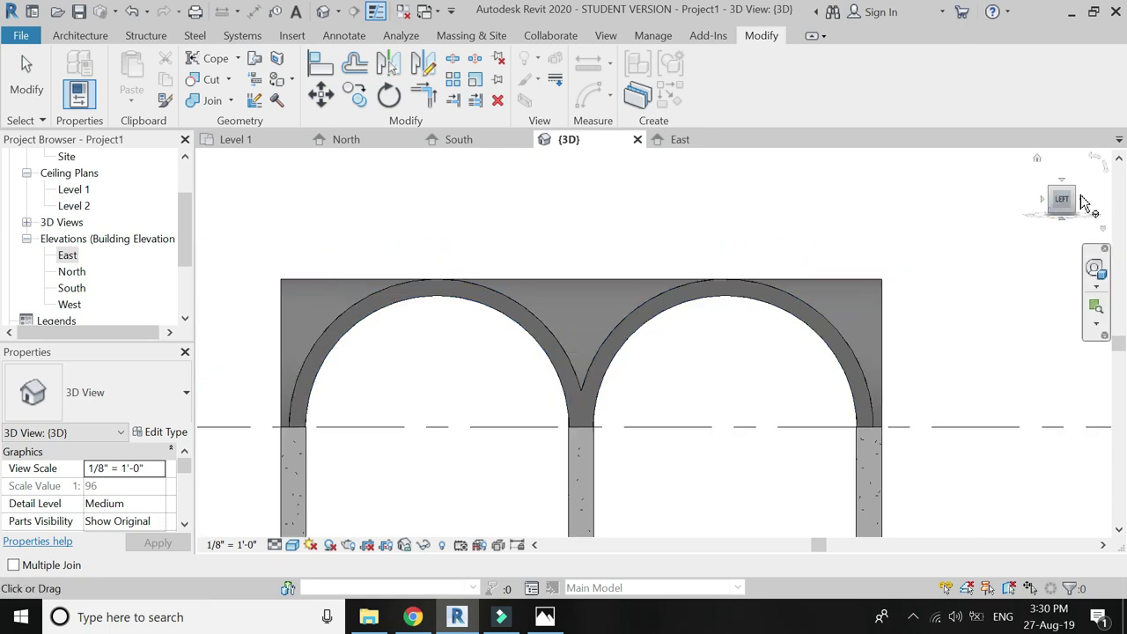
- From the front view, join the neighbouring front arch roofs together
{"action": "left_click", "coordinate": [1083, 200]}
{"action": "scroll", "coordinate": [581, 321], "scroll_direction": "up", "scroll_amount": 3}
{"action": "scroll", "coordinate": [568, 339], "scroll_direction": "up", "scroll_amount": 2}
{"action": "scroll", "coordinate": [600, 407], "scroll_direction": "up", "scroll_amount": 2}
{"action": "scroll", "coordinate": [564, 462], "scroll_direction": "up", "scroll_amount": 2}
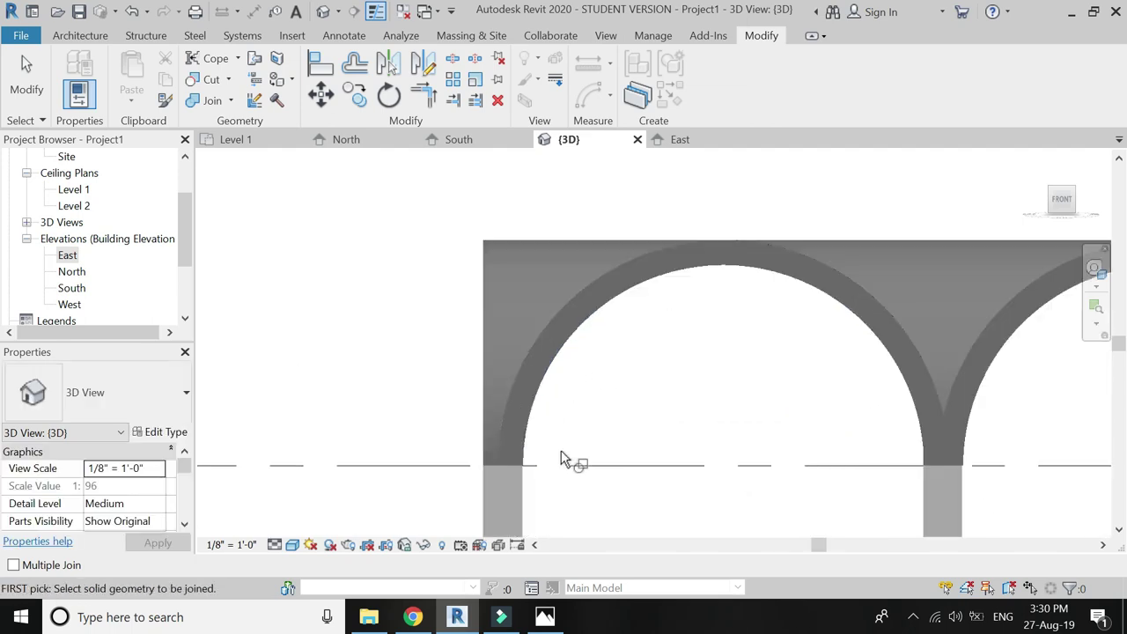
{"action": "left_click", "coordinate": [596, 292]}
{"action": "scroll", "coordinate": [860, 322], "scroll_direction": "down", "scroll_amount": 2}
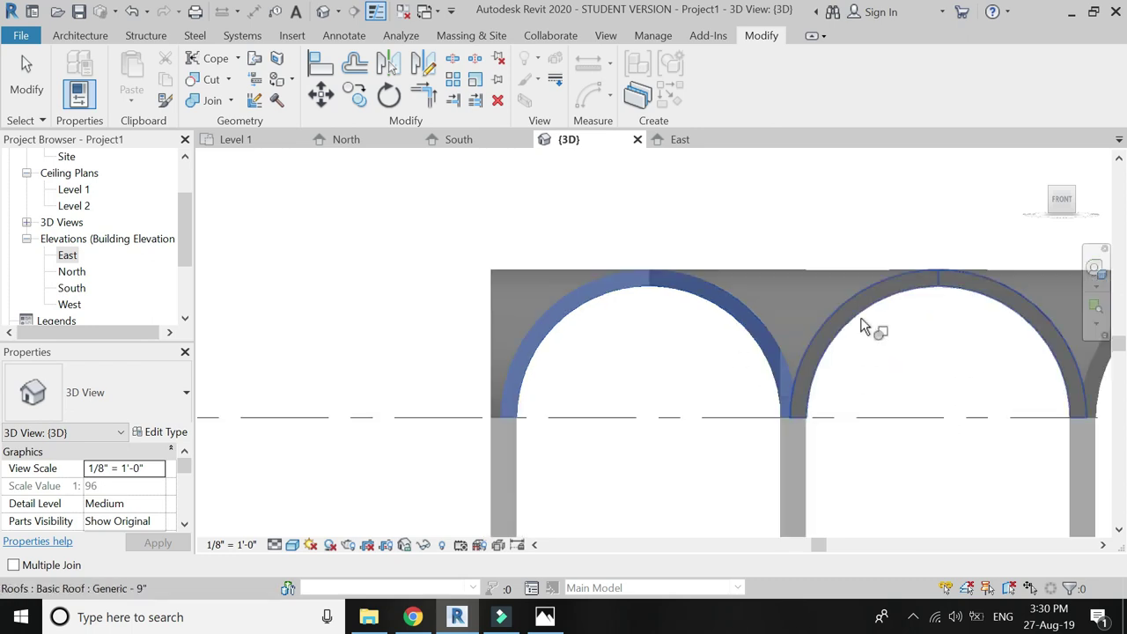
{"action": "scroll", "coordinate": [850, 310], "scroll_direction": "up", "scroll_amount": 3}
{"action": "left_click", "coordinate": [841, 304]}
{"action": "scroll", "coordinate": [529, 363], "scroll_direction": "down", "scroll_amount": 1}
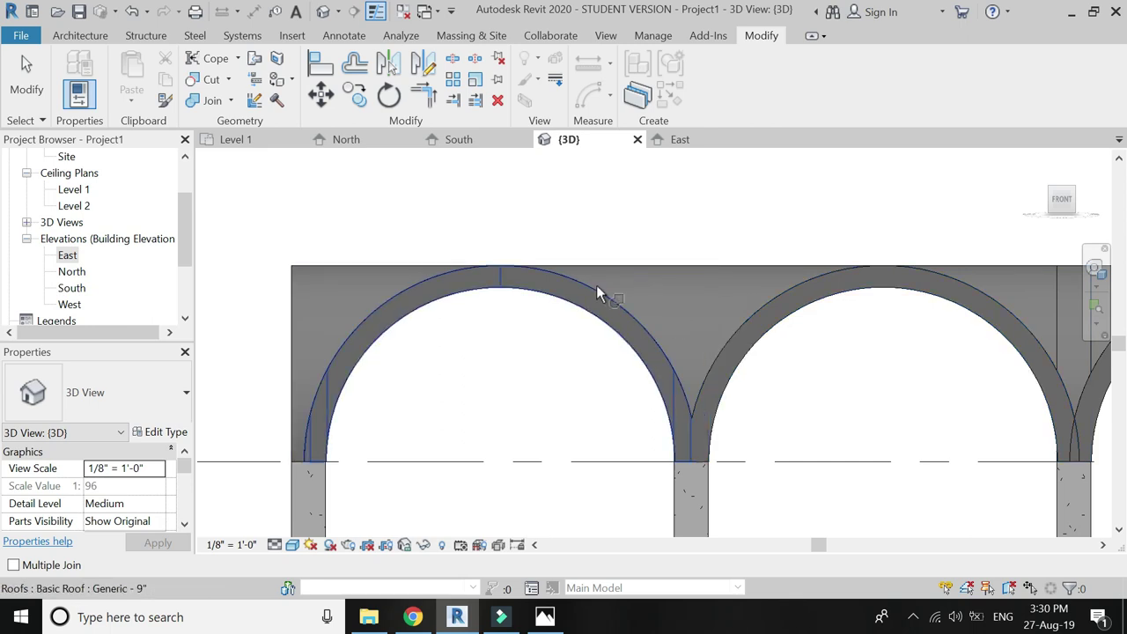
{"action": "scroll", "coordinate": [423, 352], "scroll_direction": "down", "scroll_amount": 2}
{"action": "scroll", "coordinate": [846, 344], "scroll_direction": "up", "scroll_amount": 2}
{"action": "left_click", "coordinate": [798, 339]}
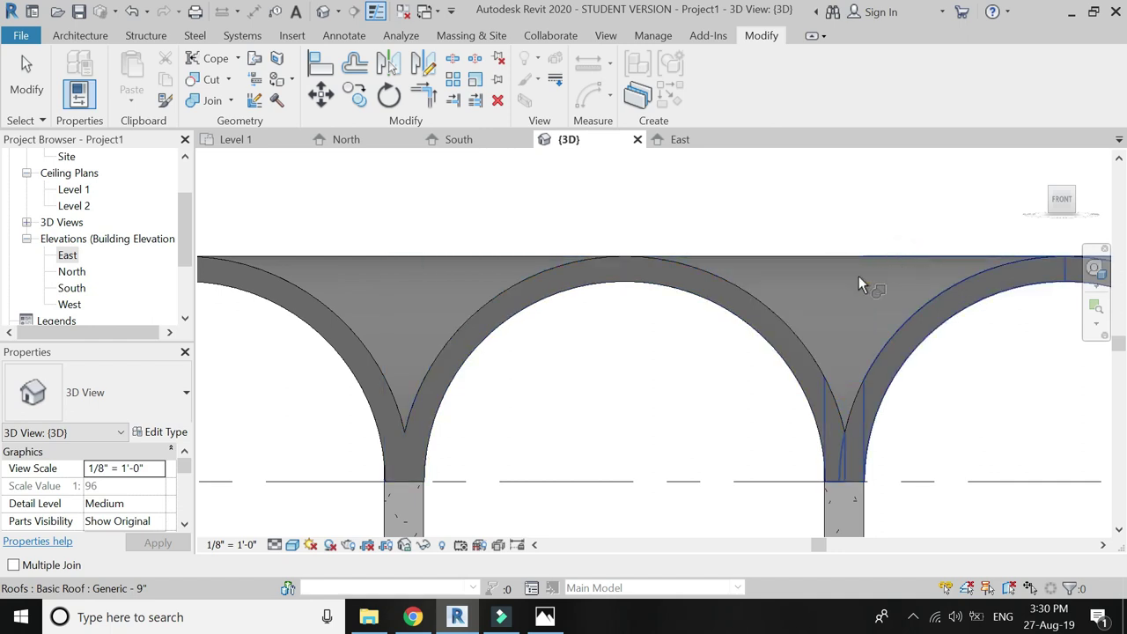
{"action": "scroll", "coordinate": [637, 402], "scroll_direction": "down", "scroll_amount": 3}
{"action": "scroll", "coordinate": [727, 361], "scroll_direction": "up", "scroll_amount": 2}
{"action": "scroll", "coordinate": [761, 348], "scroll_direction": "up", "scroll_amount": 1}
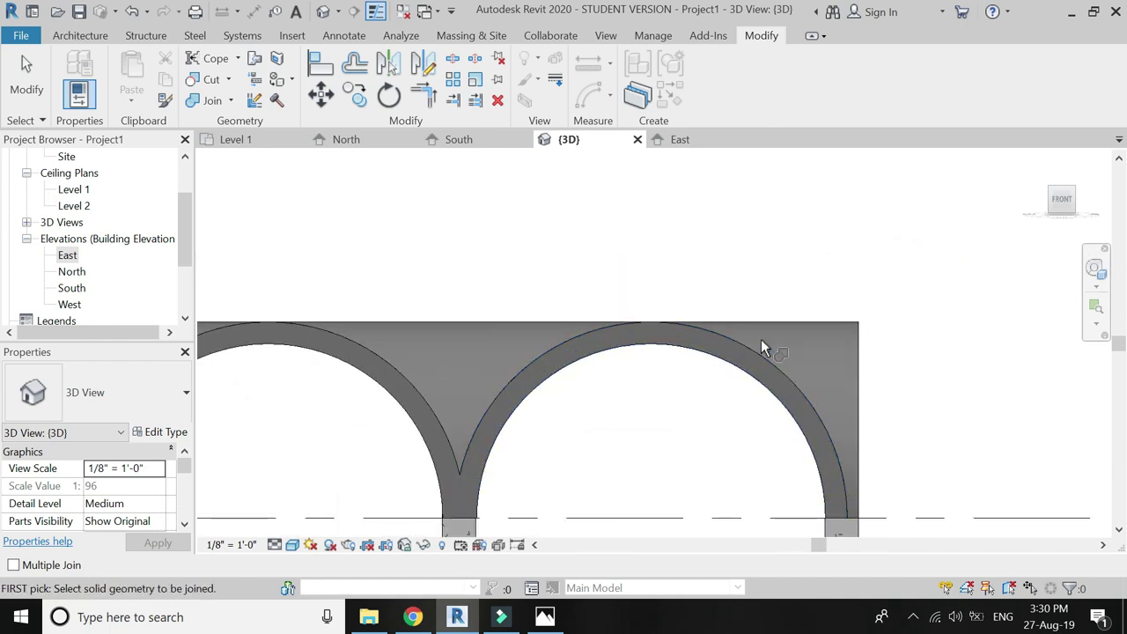
{"action": "mouse_move", "coordinate": [1062, 199]}
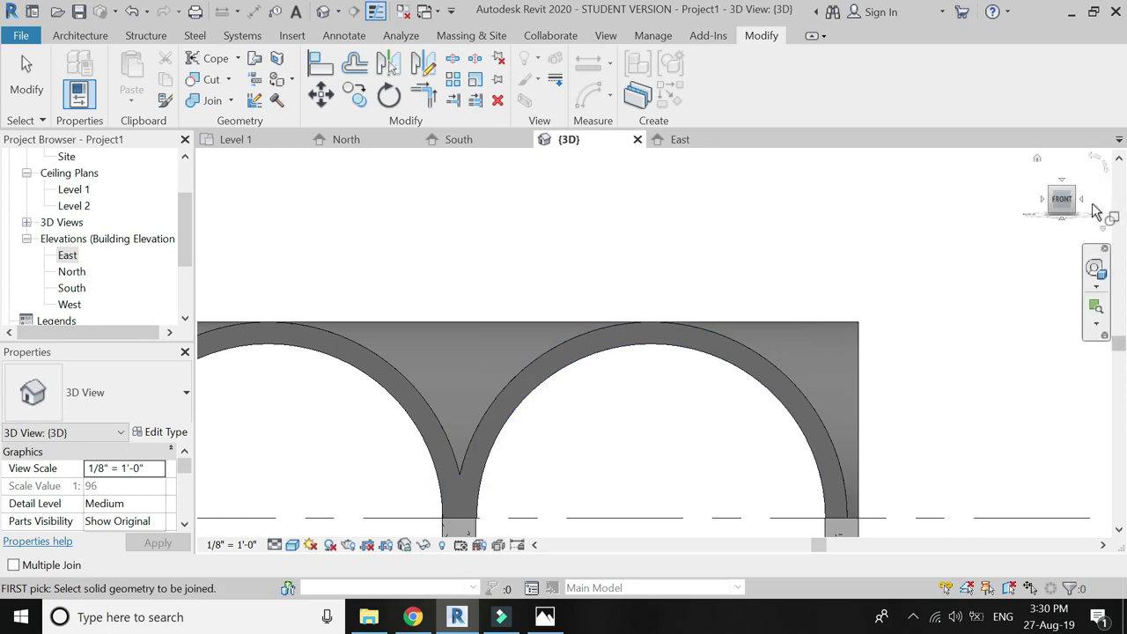
- From the right view, join the two arch roofs and the wall block to the right arch
{"action": "left_click", "coordinate": [1085, 201]}
{"action": "scroll", "coordinate": [605, 408], "scroll_direction": "up", "scroll_amount": 2}
{"action": "scroll", "coordinate": [584, 354], "scroll_direction": "up", "scroll_amount": 2}
{"action": "scroll", "coordinate": [581, 397], "scroll_direction": "up", "scroll_amount": 2}
{"action": "scroll", "coordinate": [574, 449], "scroll_direction": "up", "scroll_amount": 2}
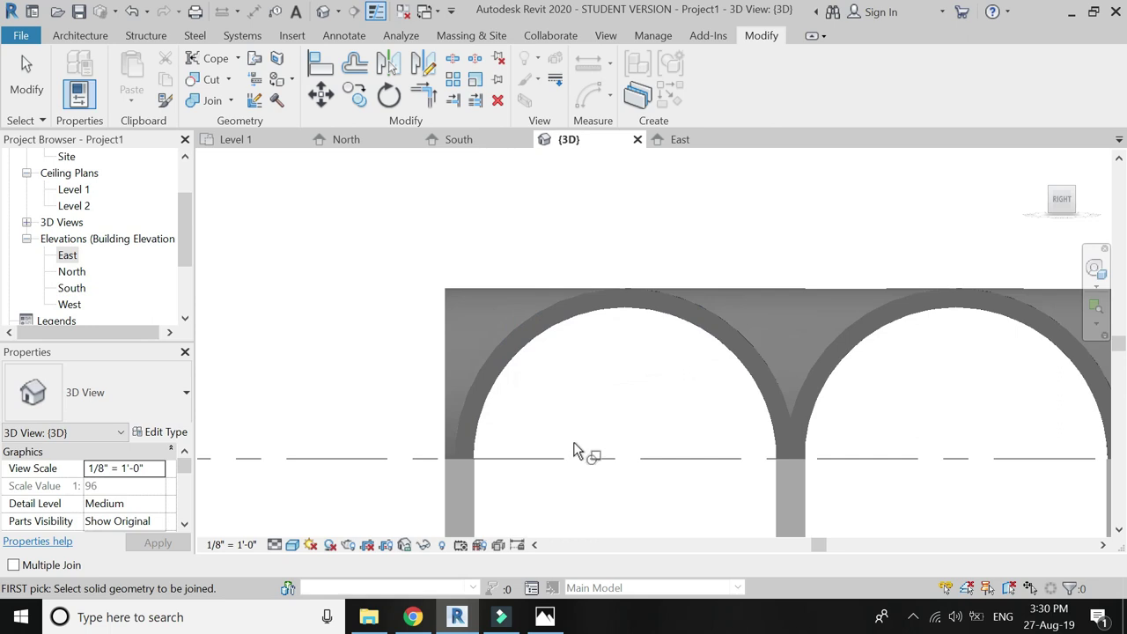
{"action": "scroll", "coordinate": [579, 453], "scroll_direction": "up", "scroll_amount": 1}
{"action": "left_click", "coordinate": [493, 317]}
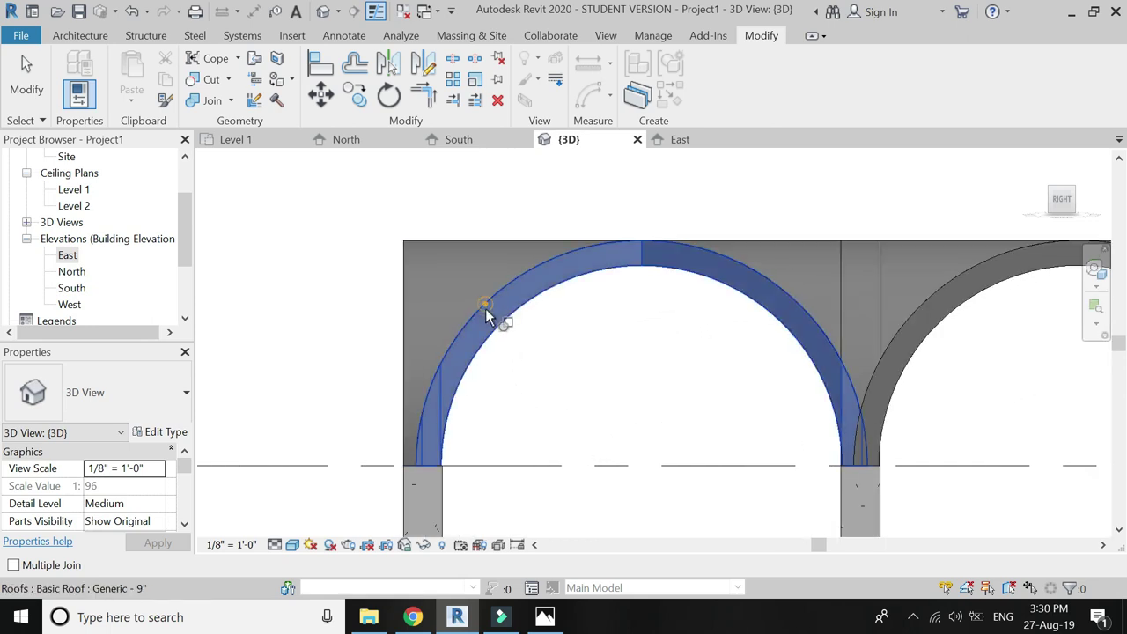
{"action": "left_click", "coordinate": [905, 324]}
{"action": "scroll", "coordinate": [303, 414], "scroll_direction": "down", "scroll_amount": 1}
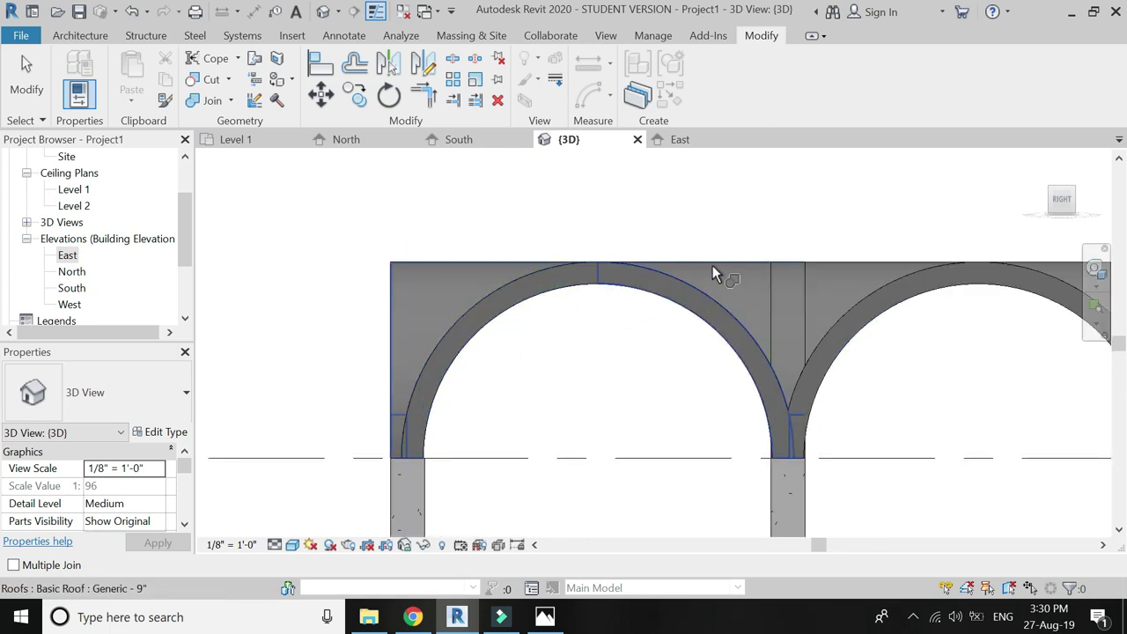
{"action": "left_click", "coordinate": [712, 265]}
{"action": "left_click", "coordinate": [863, 268]}
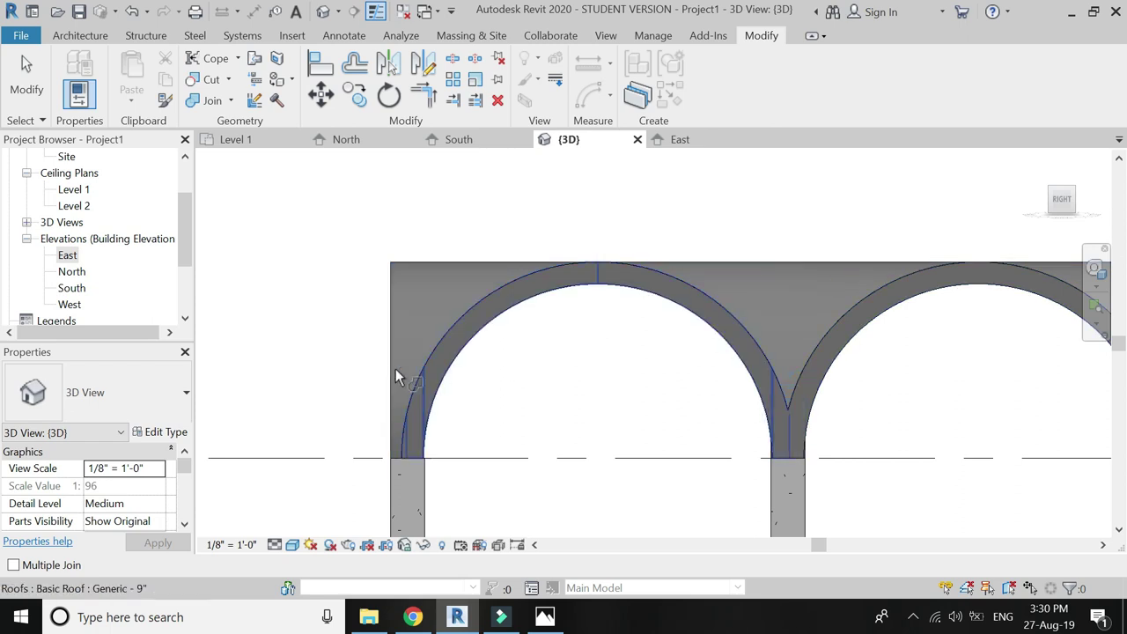
{"action": "scroll", "coordinate": [395, 373], "scroll_direction": "down", "scroll_amount": 2}
{"action": "scroll", "coordinate": [802, 361], "scroll_direction": "up", "scroll_amount": 2}
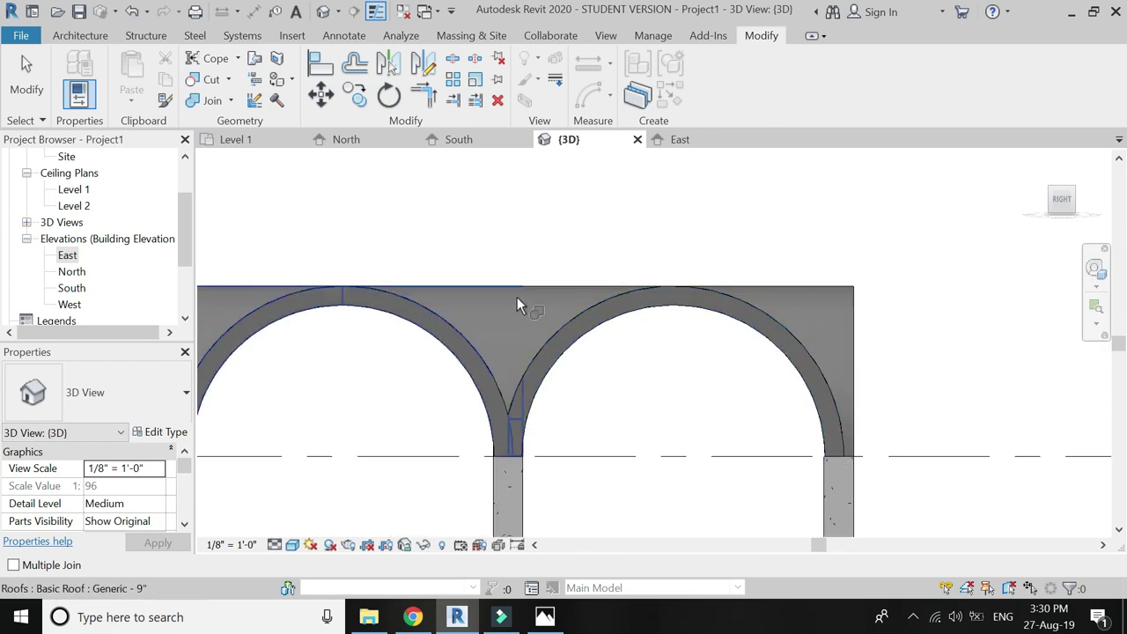
{"action": "scroll", "coordinate": [517, 297], "scroll_direction": "down", "scroll_amount": 2}
{"action": "mouse_move", "coordinate": [1063, 199]}
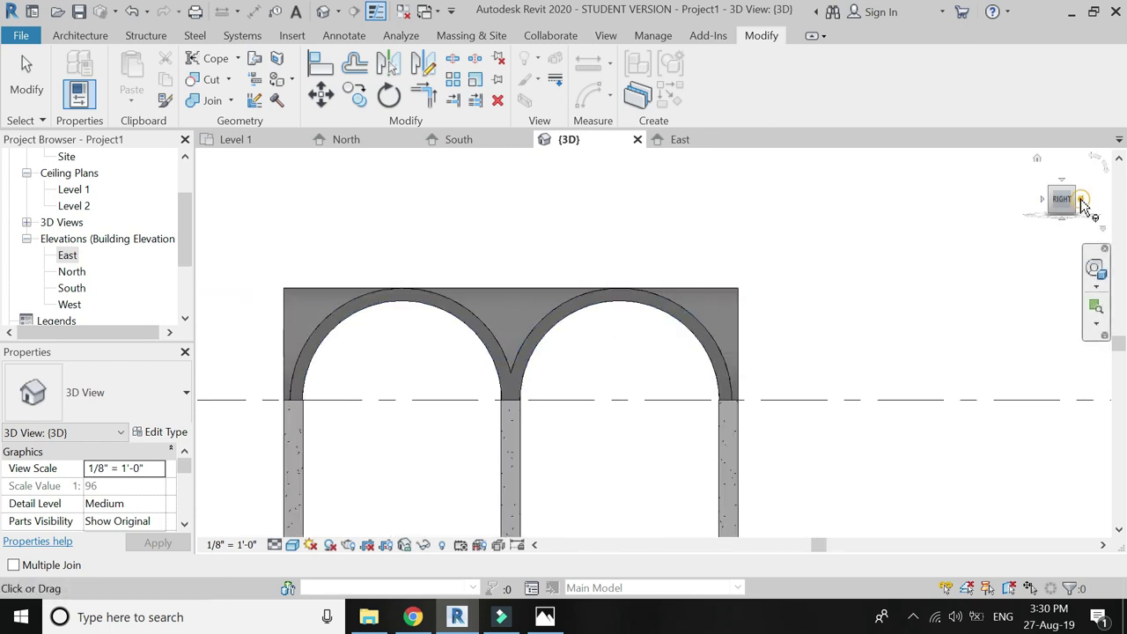
- From the back view, join the back arch roofs and upper wall blocks to their neighbours
{"action": "left_click", "coordinate": [1084, 204]}
{"action": "scroll", "coordinate": [793, 361], "scroll_direction": "up", "scroll_amount": 1}
{"action": "scroll", "coordinate": [705, 343], "scroll_direction": "up", "scroll_amount": 2}
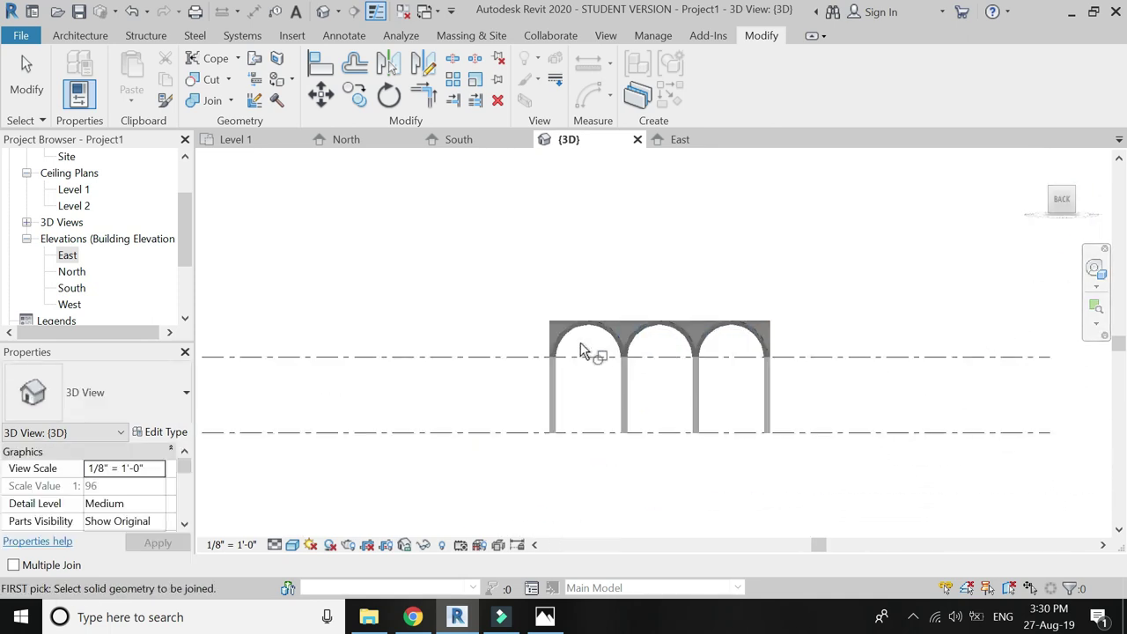
{"action": "scroll", "coordinate": [581, 350], "scroll_direction": "up", "scroll_amount": 3}
{"action": "scroll", "coordinate": [573, 339], "scroll_direction": "up", "scroll_amount": 2}
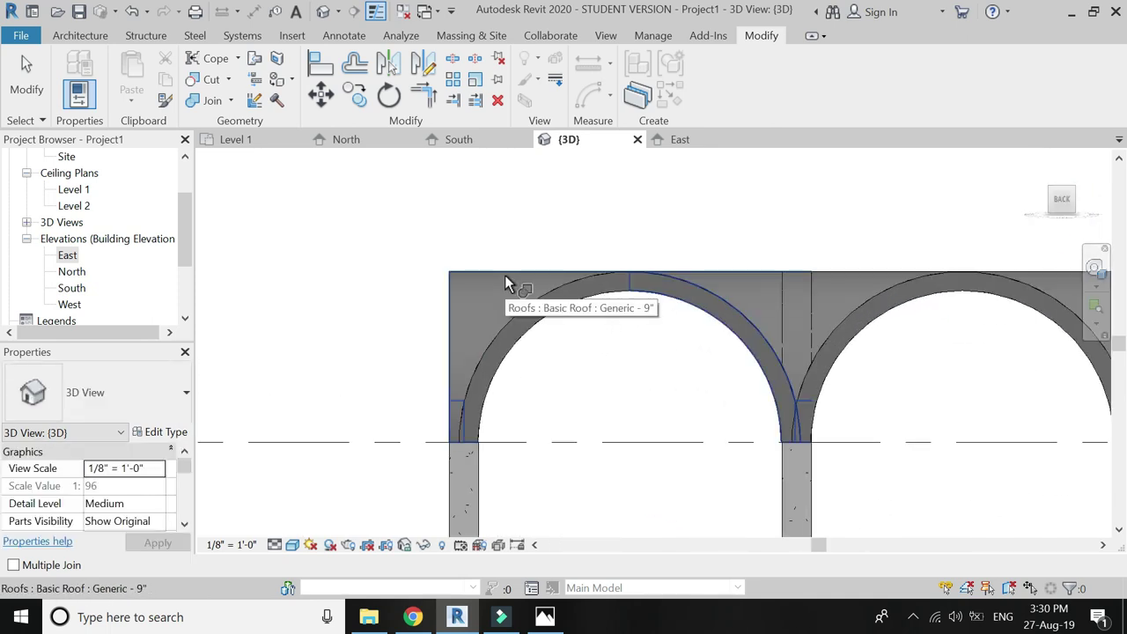
{"action": "left_click", "coordinate": [525, 308]}
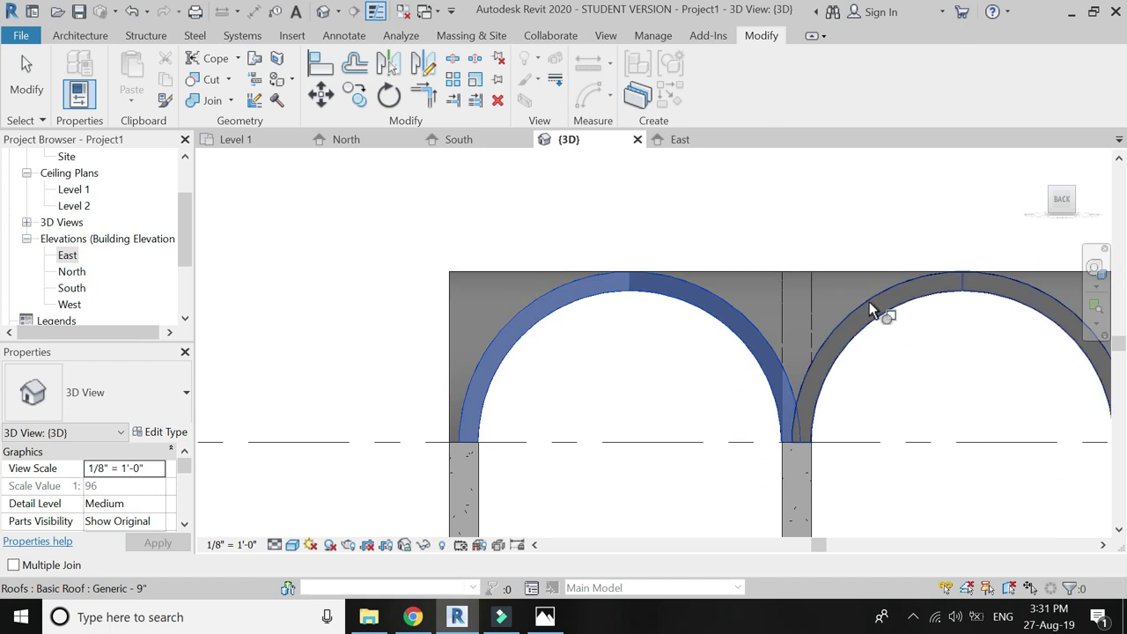
{"action": "left_click", "coordinate": [870, 310]}
{"action": "left_click", "coordinate": [735, 276]}
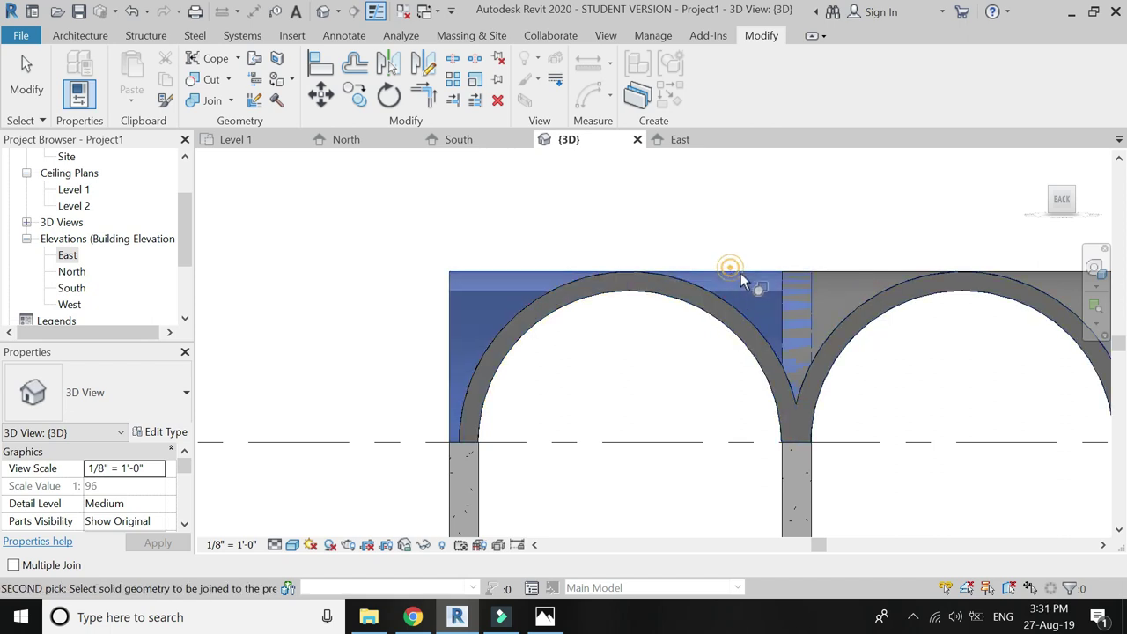
{"action": "left_click", "coordinate": [845, 273]}
{"action": "scroll", "coordinate": [291, 401], "scroll_direction": "down", "scroll_amount": 3}
{"action": "scroll", "coordinate": [660, 361], "scroll_direction": "up", "scroll_amount": 2}
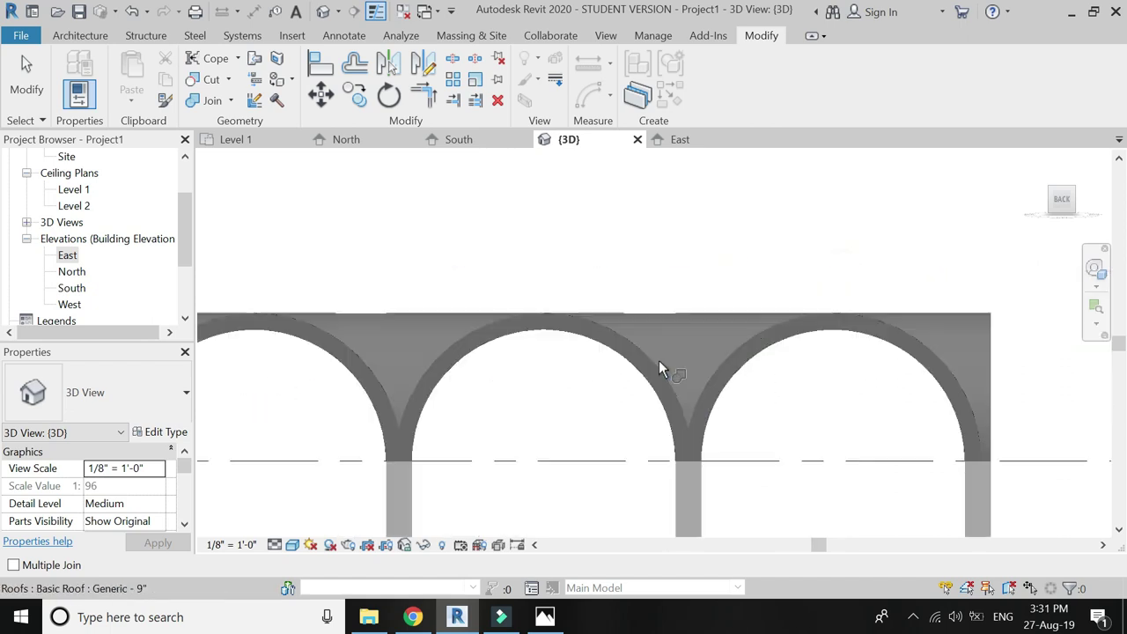
{"action": "scroll", "coordinate": [659, 362], "scroll_direction": "up", "scroll_amount": 1}
{"action": "left_click", "coordinate": [669, 359]}
{"action": "left_click", "coordinate": [740, 361]}
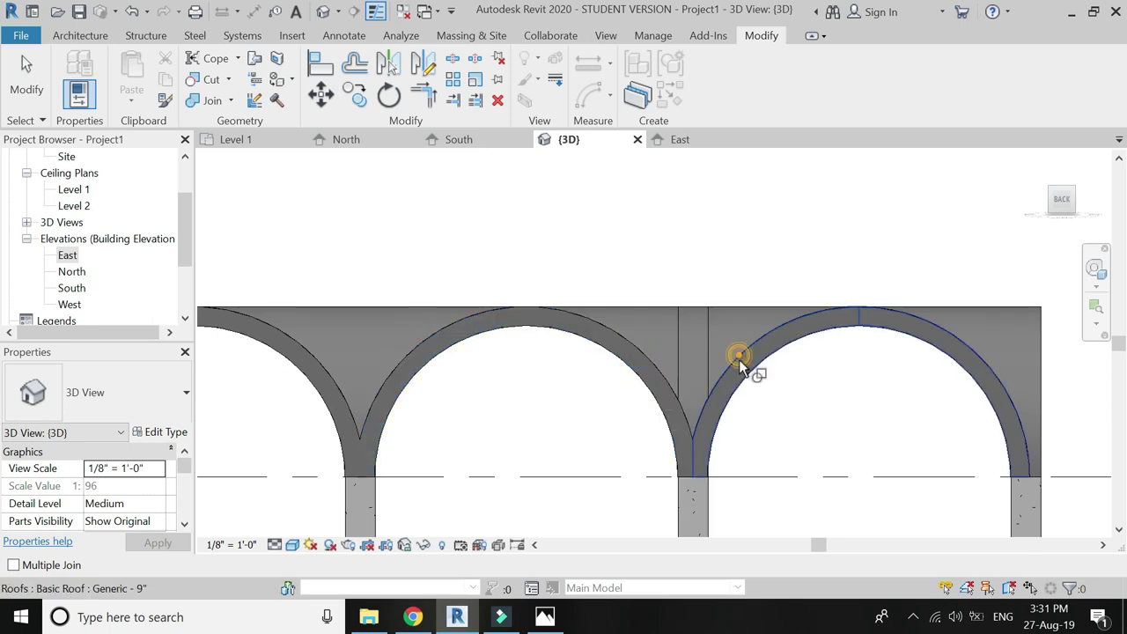
{"action": "left_click", "coordinate": [642, 308]}
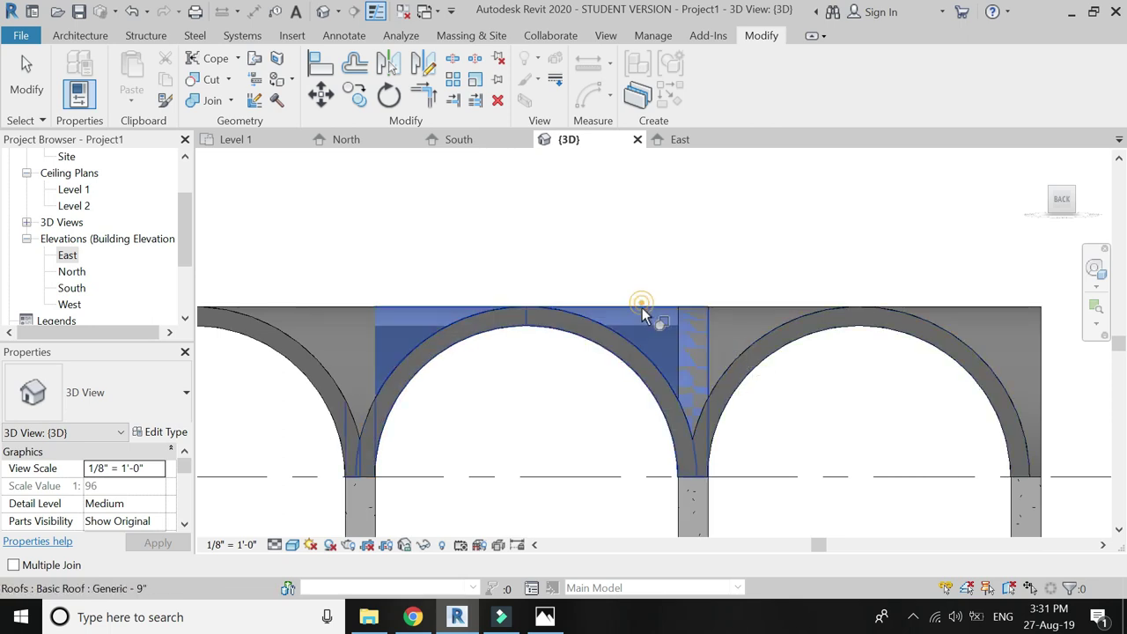
{"action": "left_click", "coordinate": [741, 304]}
{"action": "scroll", "coordinate": [667, 269], "scroll_direction": "down", "scroll_amount": 1}
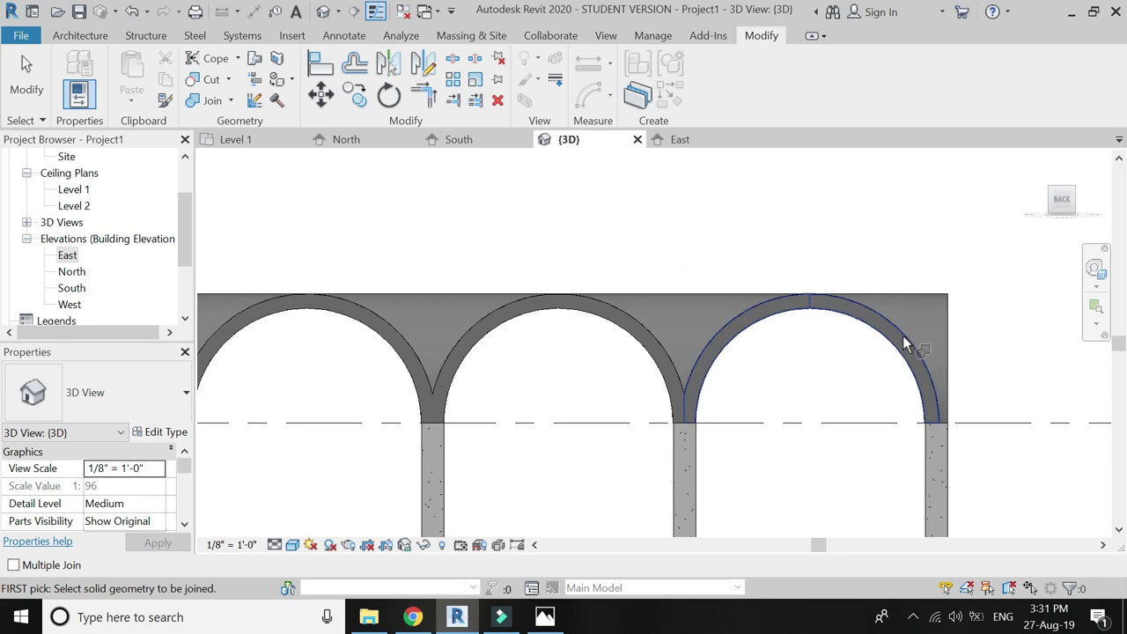
{"action": "key", "text": "Escape"}
{"action": "scroll", "coordinate": [909, 264], "scroll_direction": "down", "scroll_amount": 2}
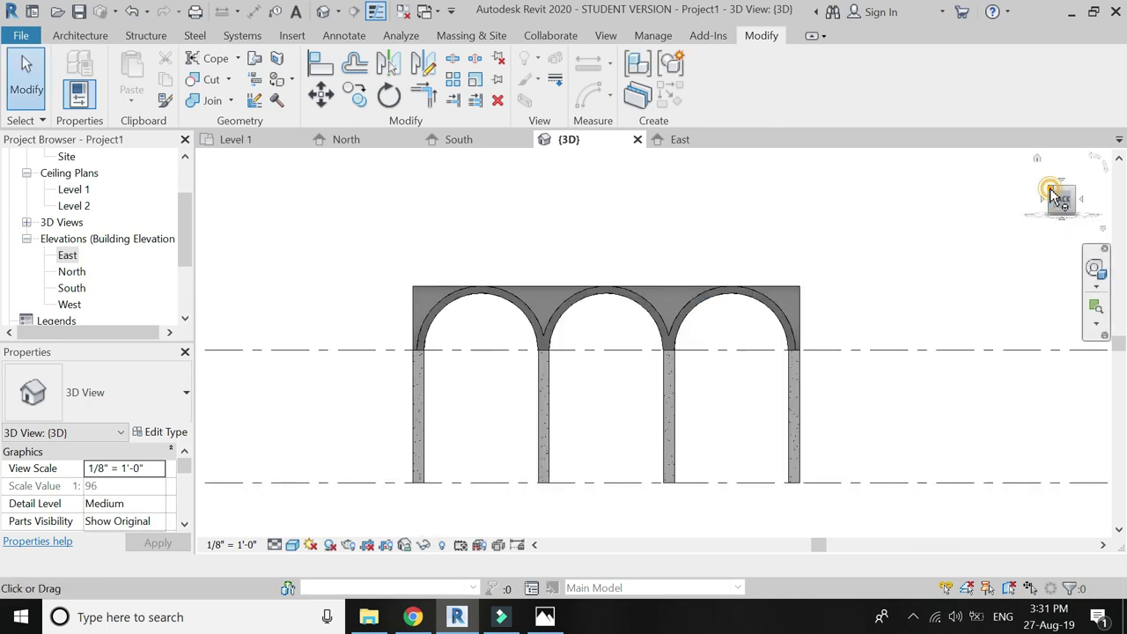
- From the isometric overview, join the last two neighbouring vault roofs
{"action": "left_click", "coordinate": [1053, 195]}
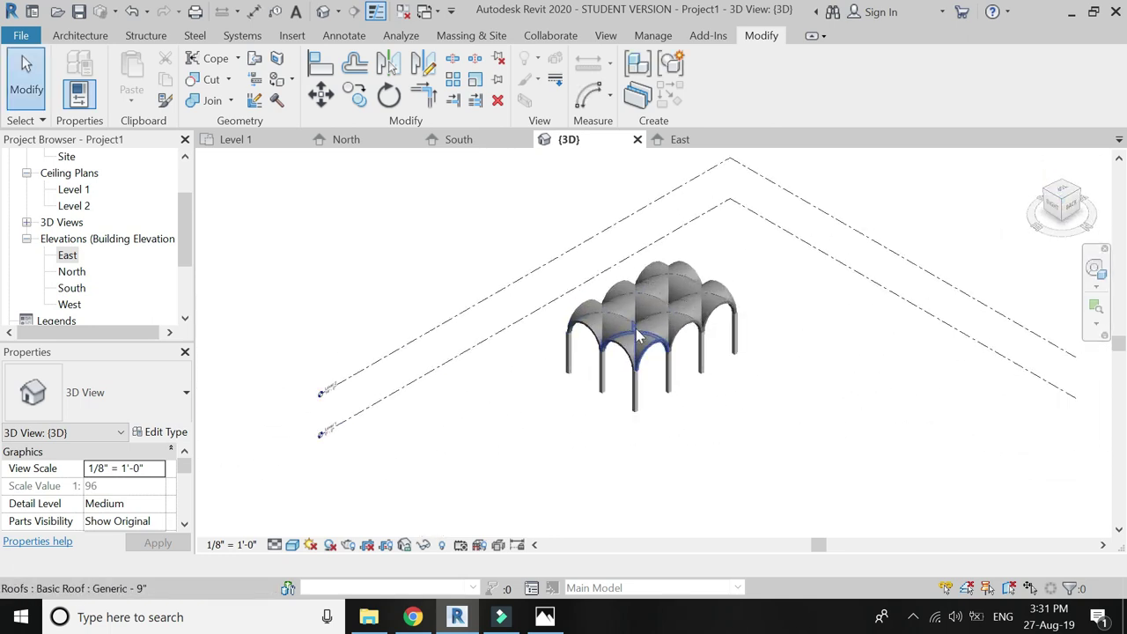
{"action": "scroll", "coordinate": [640, 335], "scroll_direction": "up", "scroll_amount": 2}
{"action": "scroll", "coordinate": [639, 335], "scroll_direction": "up", "scroll_amount": 2}
{"action": "left_click", "coordinate": [213, 101]}
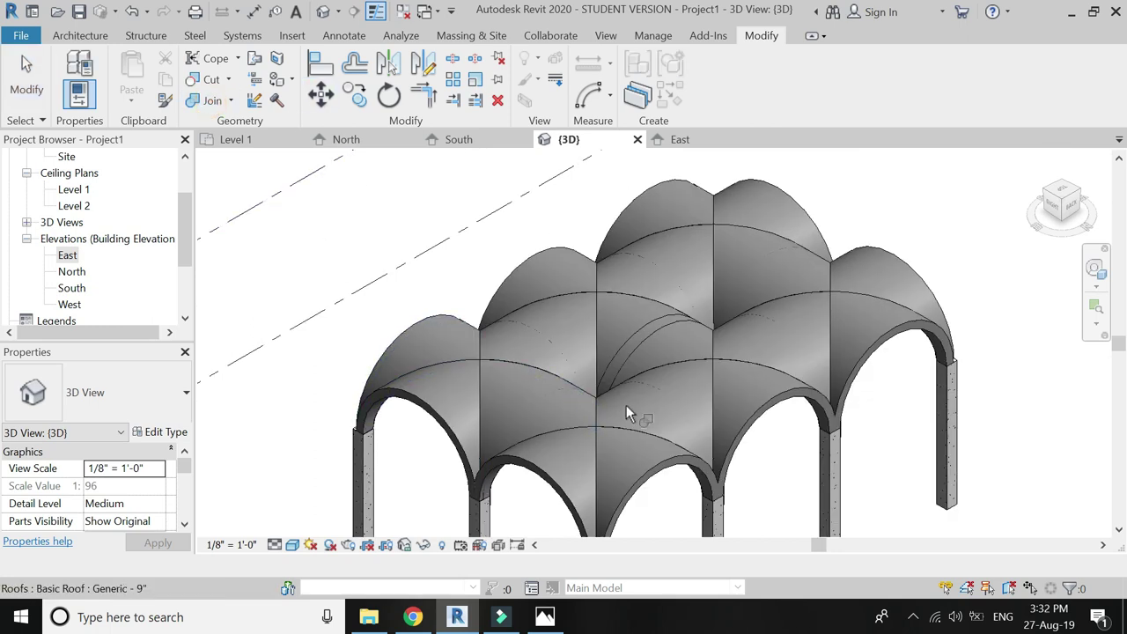
{"action": "left_click", "coordinate": [705, 358]}
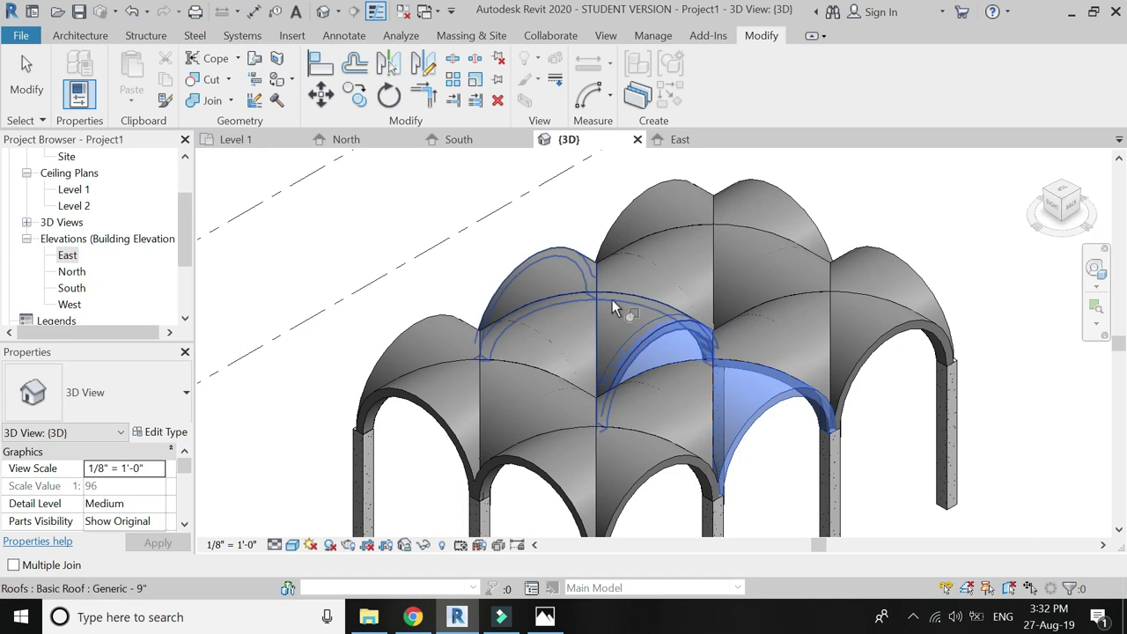
{"action": "left_click", "coordinate": [613, 303]}
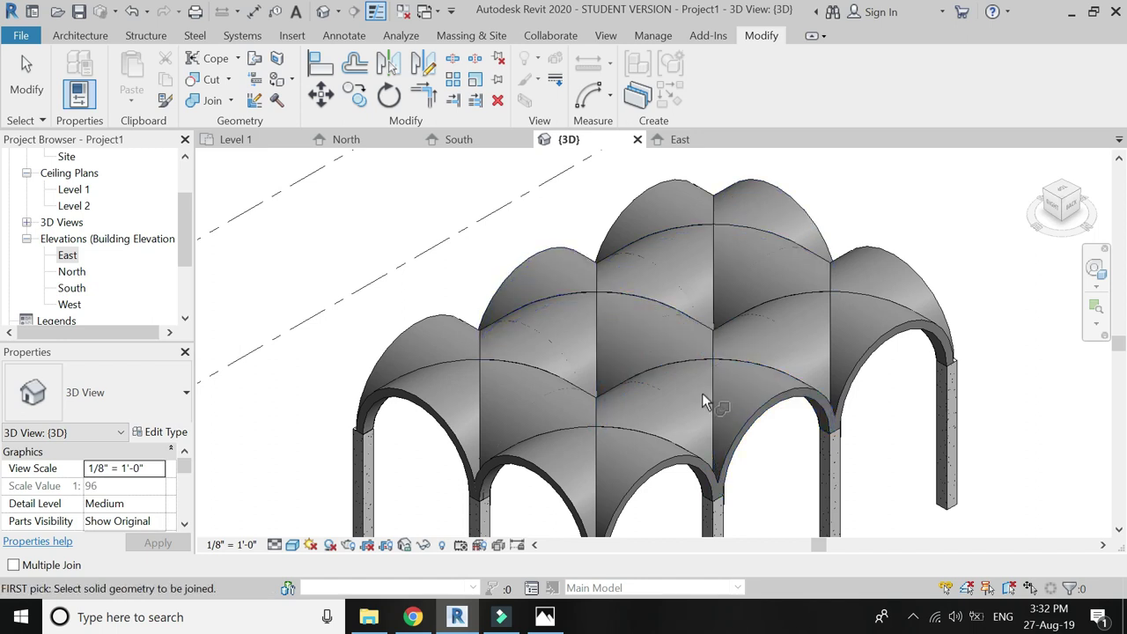
{"action": "key", "text": "Escape"}
- Zoom out, re-centre on the vaulted roof with the SteeringWheel, and orbit to look down
{"action": "scroll", "coordinate": [627, 209], "scroll_direction": "down", "scroll_amount": 2}
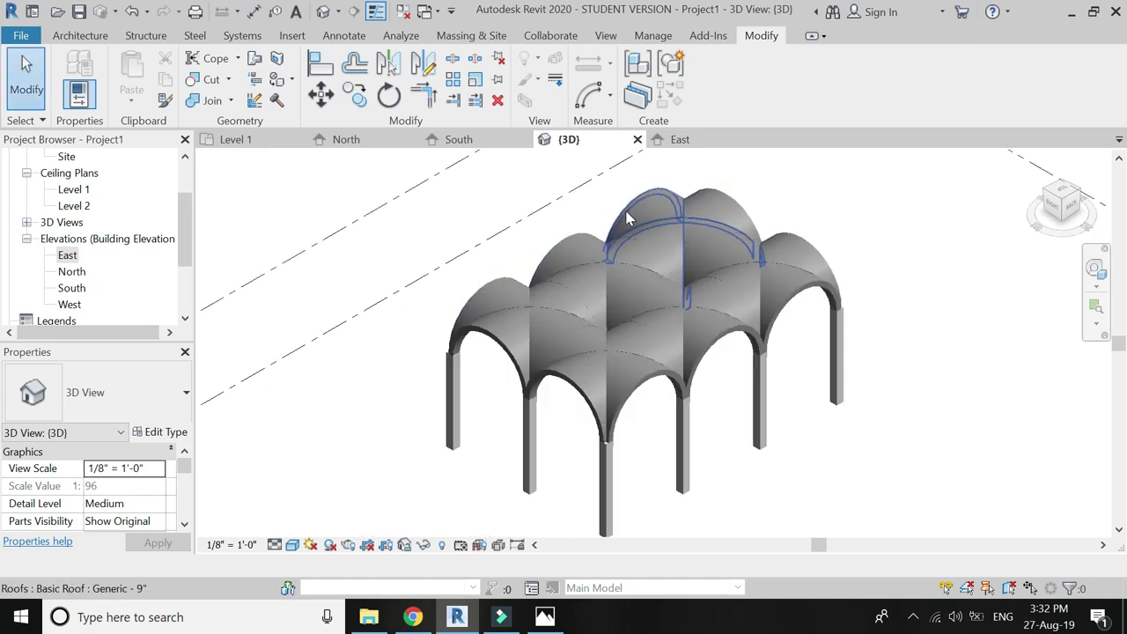
{"action": "scroll", "coordinate": [596, 282], "scroll_direction": "down", "scroll_amount": 2}
{"action": "left_click", "coordinate": [1094, 268]}
{"action": "left_click_drag", "start_coordinate": [1013, 239], "coordinate": [644, 306]}
{"action": "middle_click_drag", "start_coordinate": [645, 306], "coordinate": [630, 319], "text": "shift"}
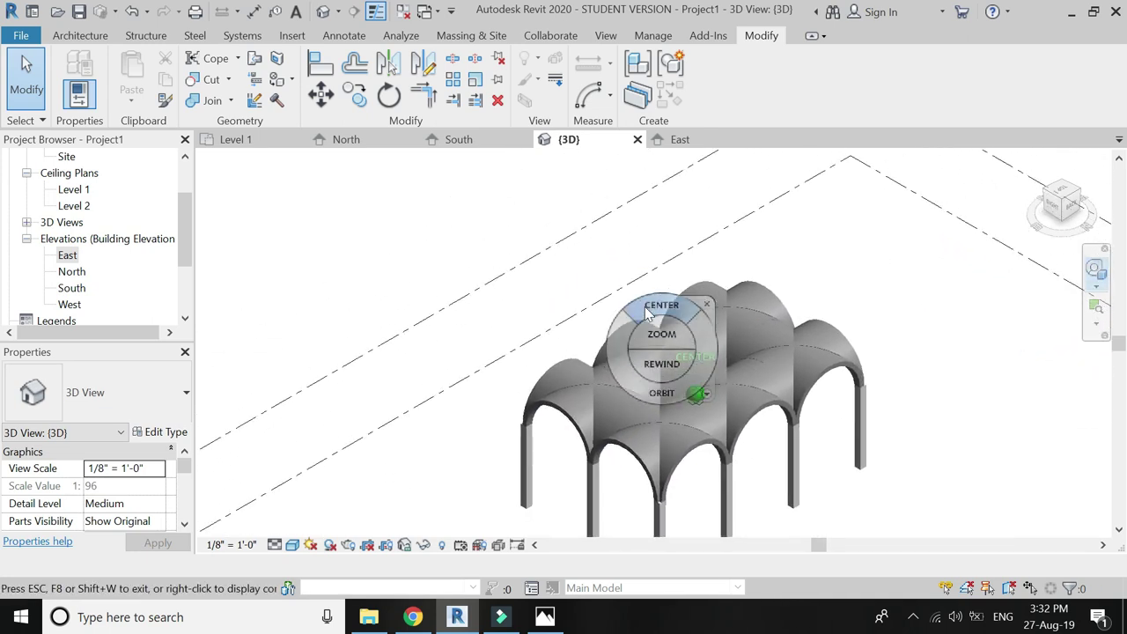
{"action": "mouse_move", "coordinate": [630, 319]}
{"action": "left_mouse_down"}
{"action": "mouse_move", "coordinate": [806, 280]}
{"action": "mouse_move", "coordinate": [998, 372]}
{"action": "mouse_move", "coordinate": [1052, 305]}
{"action": "mouse_move", "coordinate": [1016, 262]}
{"action": "mouse_move", "coordinate": [848, 212]}
{"action": "mouse_move", "coordinate": [801, 231]}
{"action": "mouse_move", "coordinate": [763, 212]}
{"action": "mouse_move", "coordinate": [792, 215]}
{"action": "mouse_move", "coordinate": [775, 227]}
{"action": "mouse_move", "coordinate": [781, 237]}
{"action": "mouse_move", "coordinate": [790, 221]}
{"action": "mouse_move", "coordinate": [762, 273]}
{"action": "mouse_move", "coordinate": [740, 276]}
{"action": "mouse_move", "coordinate": [735, 341]}
{"action": "mouse_move", "coordinate": [838, 303]}
{"action": "mouse_move", "coordinate": [836, 214]}
{"action": "mouse_move", "coordinate": [748, 316]}
{"action": "mouse_move", "coordinate": [682, 284]}
{"action": "mouse_move", "coordinate": [671, 346]}
{"action": "mouse_move", "coordinate": [678, 396]}
{"action": "mouse_move", "coordinate": [696, 414]}
{"action": "left_mouse_up"}
- From the North elevation, start an in-place Walls model named Walls 1
{"action": "left_click", "coordinate": [347, 142]}
{"action": "left_click", "coordinate": [92, 37]}
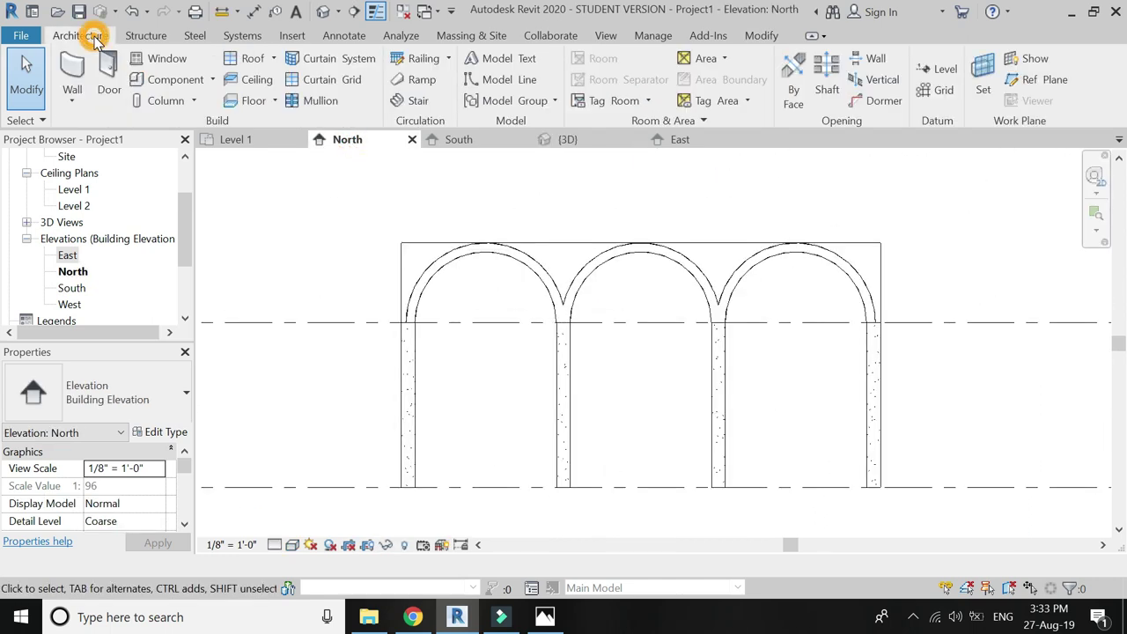
{"action": "left_click", "coordinate": [213, 79]}
{"action": "left_click", "coordinate": [203, 149]}
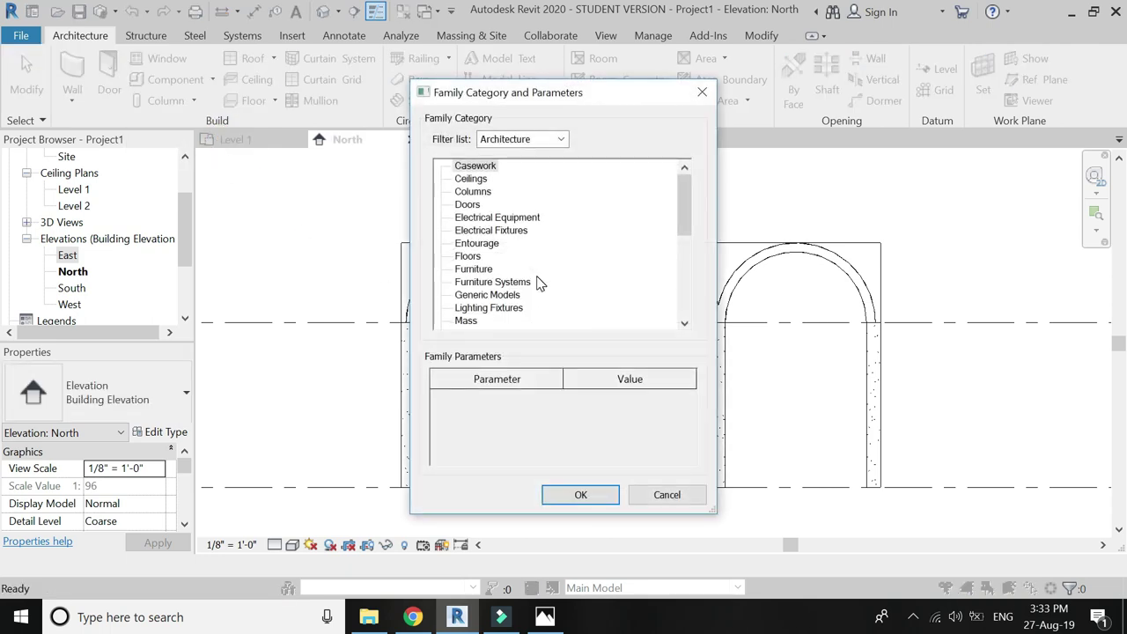
{"action": "scroll", "coordinate": [474, 247], "scroll_direction": "down", "scroll_amount": 1}
{"action": "scroll", "coordinate": [474, 247], "scroll_direction": "down", "scroll_amount": 1}
{"action": "scroll", "coordinate": [474, 247], "scroll_direction": "down", "scroll_amount": 1}
{"action": "scroll", "coordinate": [474, 246], "scroll_direction": "down", "scroll_amount": 2}
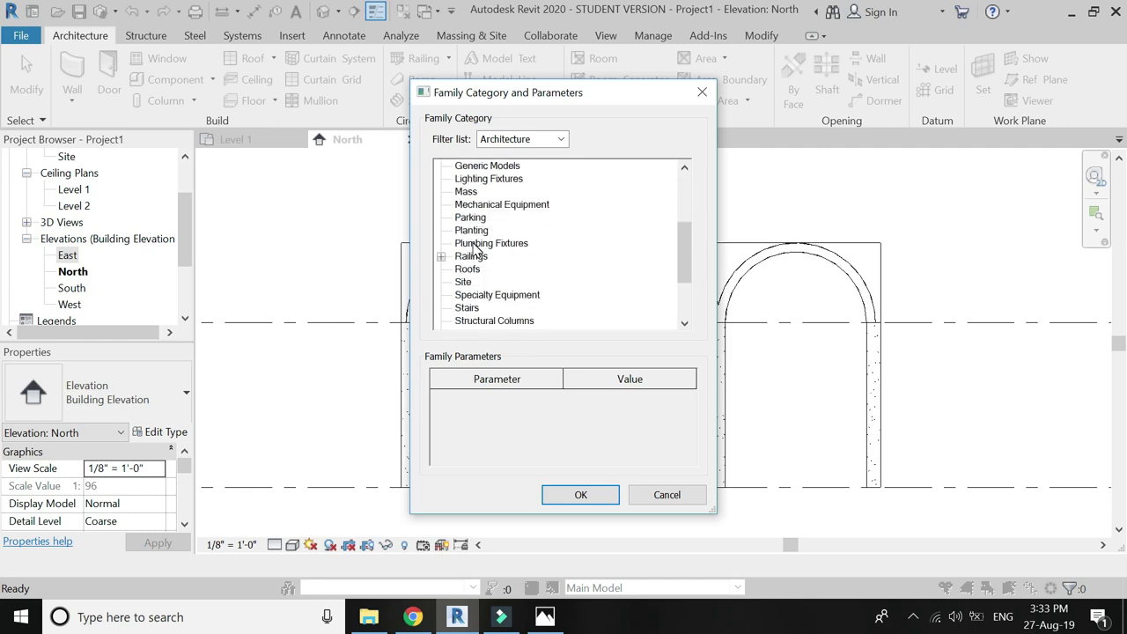
{"action": "key", "text": "w"}
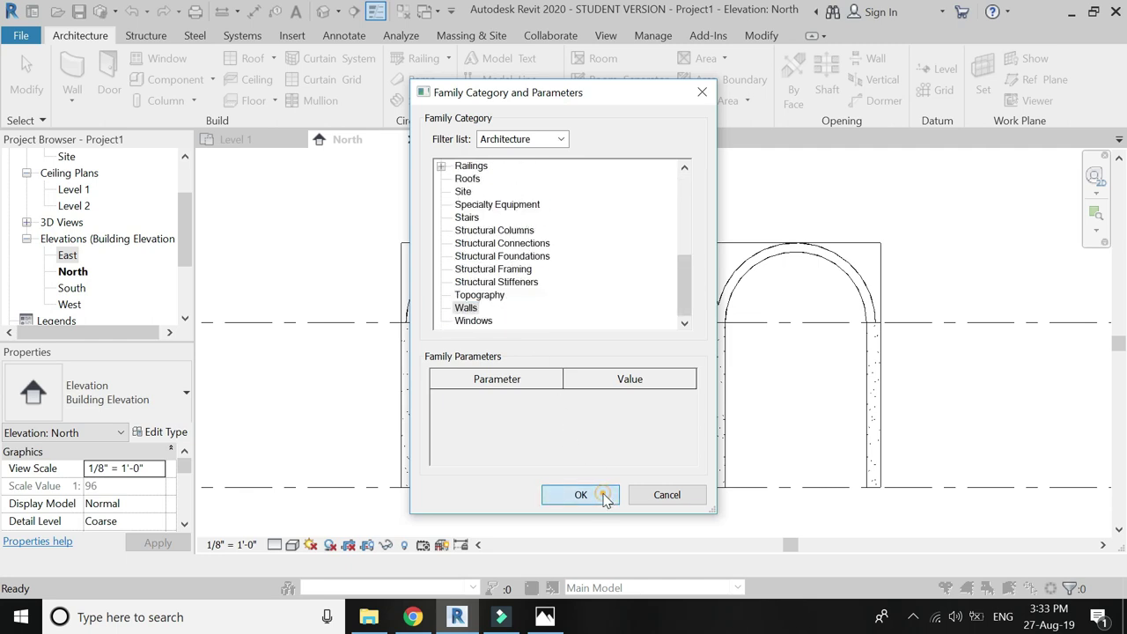
{"action": "left_click", "coordinate": [602, 496]}
{"action": "left_click", "coordinate": [564, 338]}
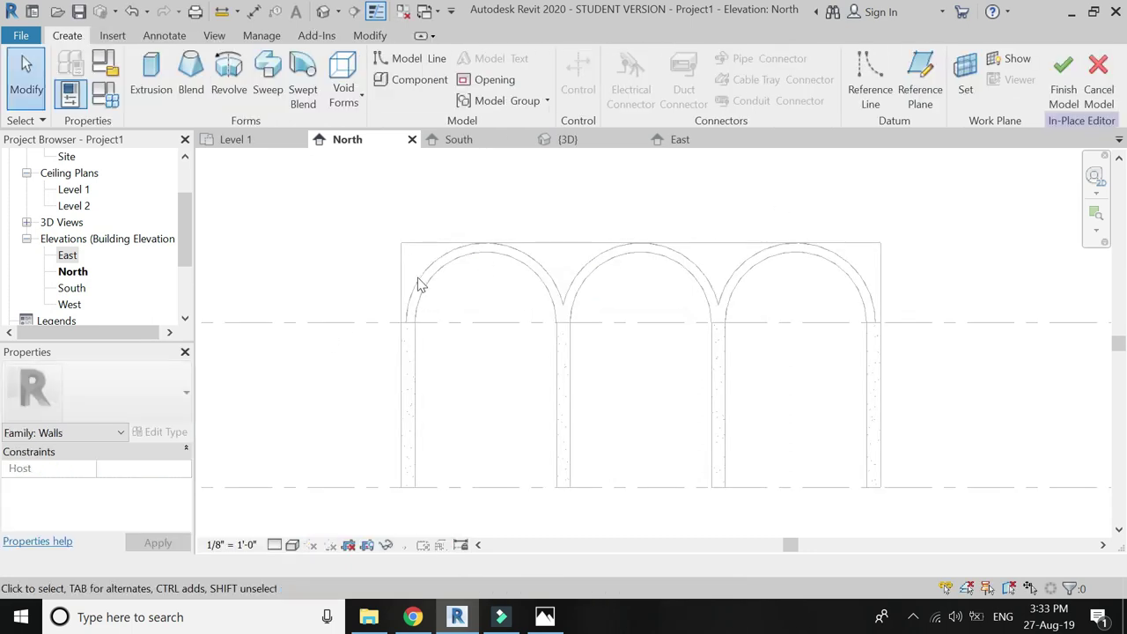
- On Level 1, draw a reference plane along the front column line, then go to South elevation
{"action": "left_click", "coordinate": [270, 146]}
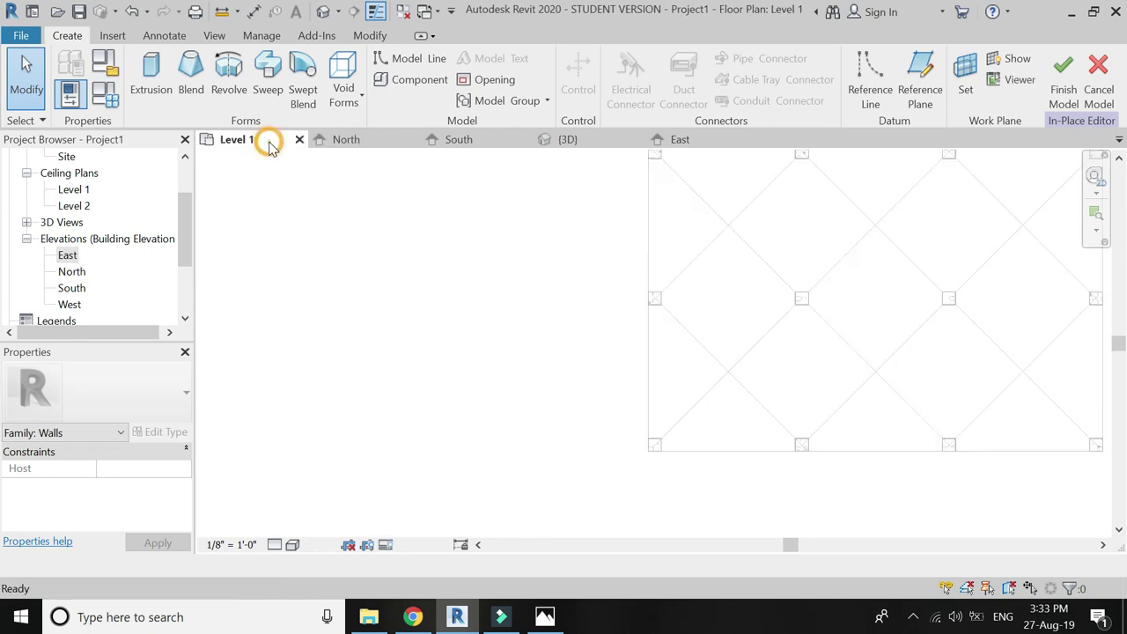
{"action": "left_click", "coordinate": [921, 83]}
{"action": "scroll", "coordinate": [546, 447], "scroll_direction": "up", "scroll_amount": 2}
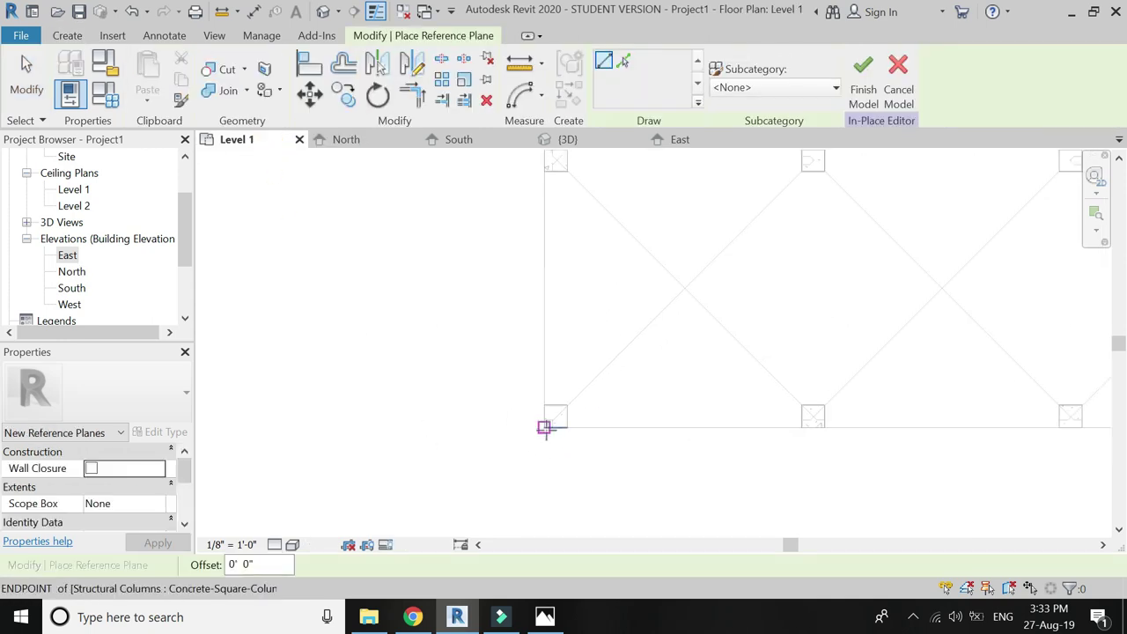
{"action": "left_click", "coordinate": [544, 427]}
{"action": "scroll", "coordinate": [471, 432], "scroll_direction": "down", "scroll_amount": 2}
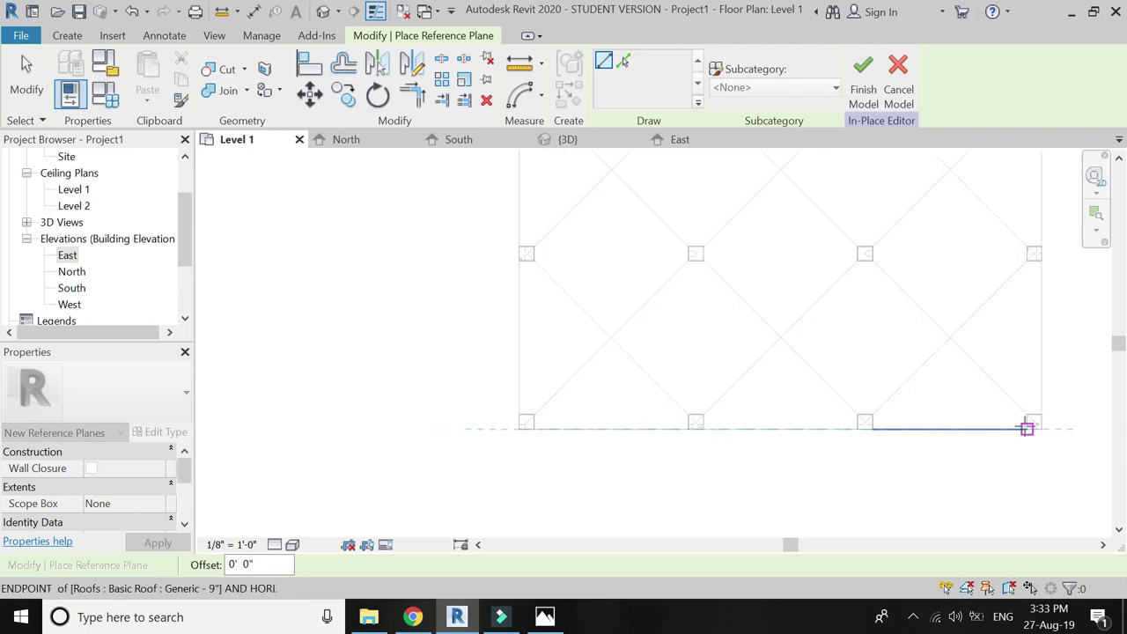
{"action": "left_click", "coordinate": [1040, 429]}
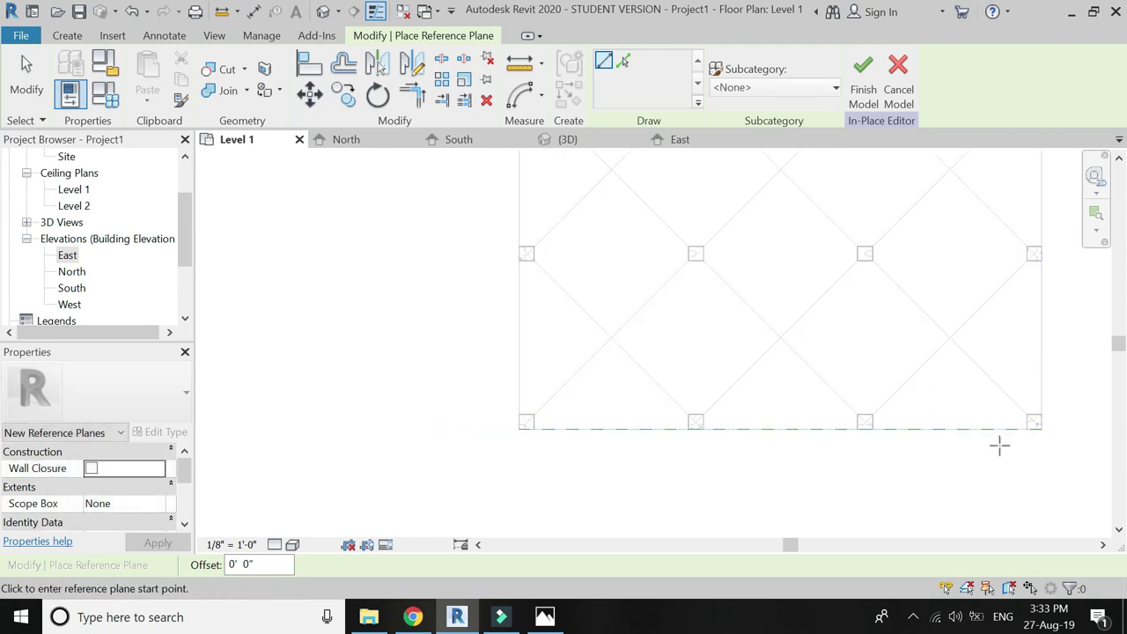
{"action": "key", "text": "Escape"}
{"action": "left_click", "coordinate": [997, 431]}
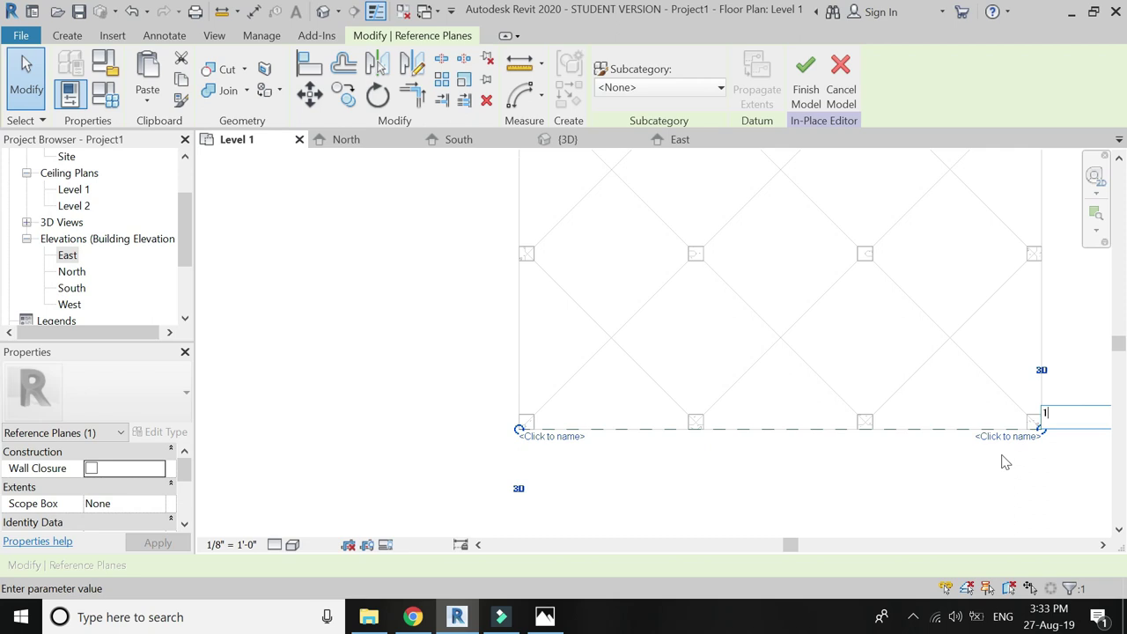
{"action": "key", "text": "Escape"}
{"action": "left_click", "coordinate": [459, 140]}
{"action": "left_click", "coordinate": [67, 36]}
- Start a new extrusion on the work plane Reference Plane : 1
{"action": "left_click", "coordinate": [151, 84]}
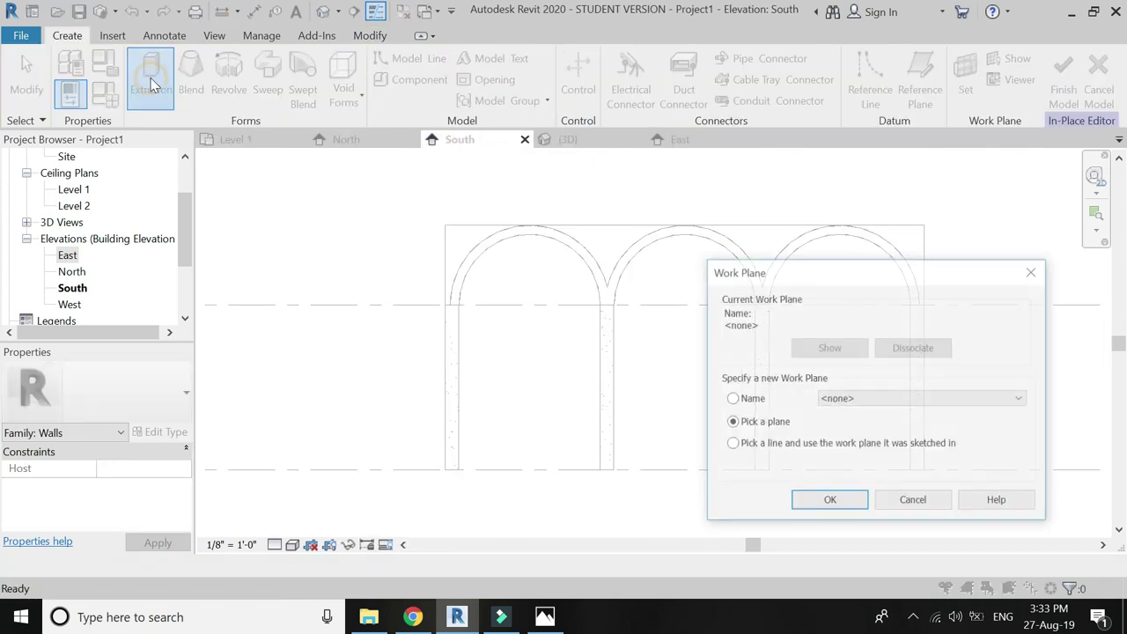
{"action": "left_click", "coordinate": [831, 398]}
{"action": "left_click", "coordinate": [852, 447]}
{"action": "left_click", "coordinate": [830, 501]}
- Sketch the profile's left vertical edge up from the left arch base and the top edge across
{"action": "scroll", "coordinate": [453, 320], "scroll_direction": "up", "scroll_amount": 2}
{"action": "scroll", "coordinate": [422, 398], "scroll_direction": "up", "scroll_amount": 2}
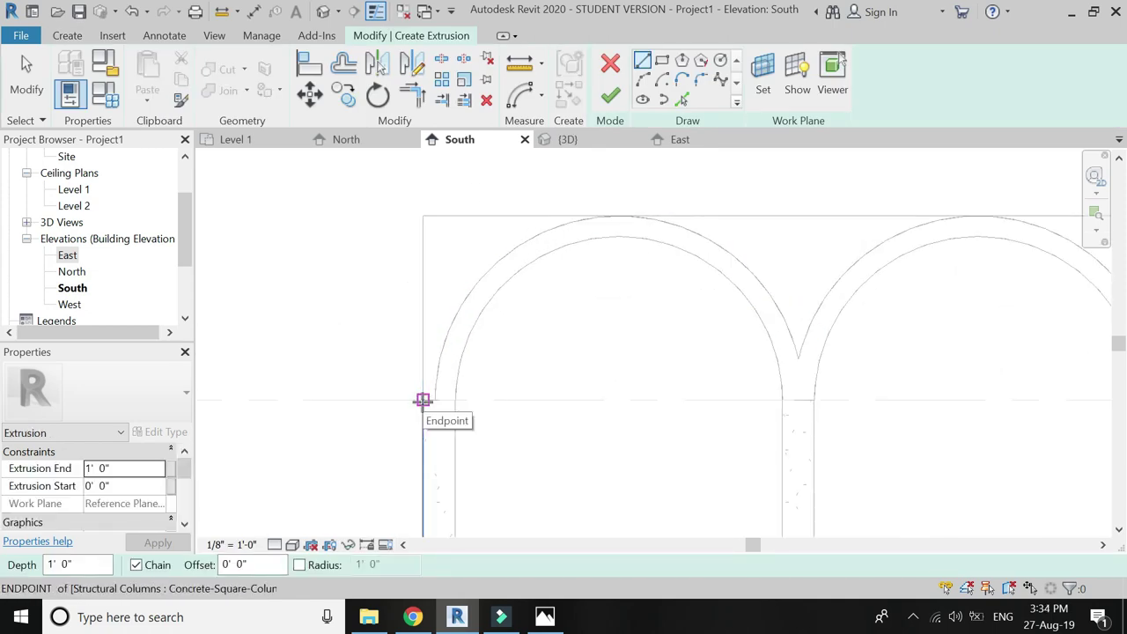
{"action": "left_click", "coordinate": [423, 401]}
{"action": "scroll", "coordinate": [423, 401], "scroll_direction": "down", "scroll_amount": 2}
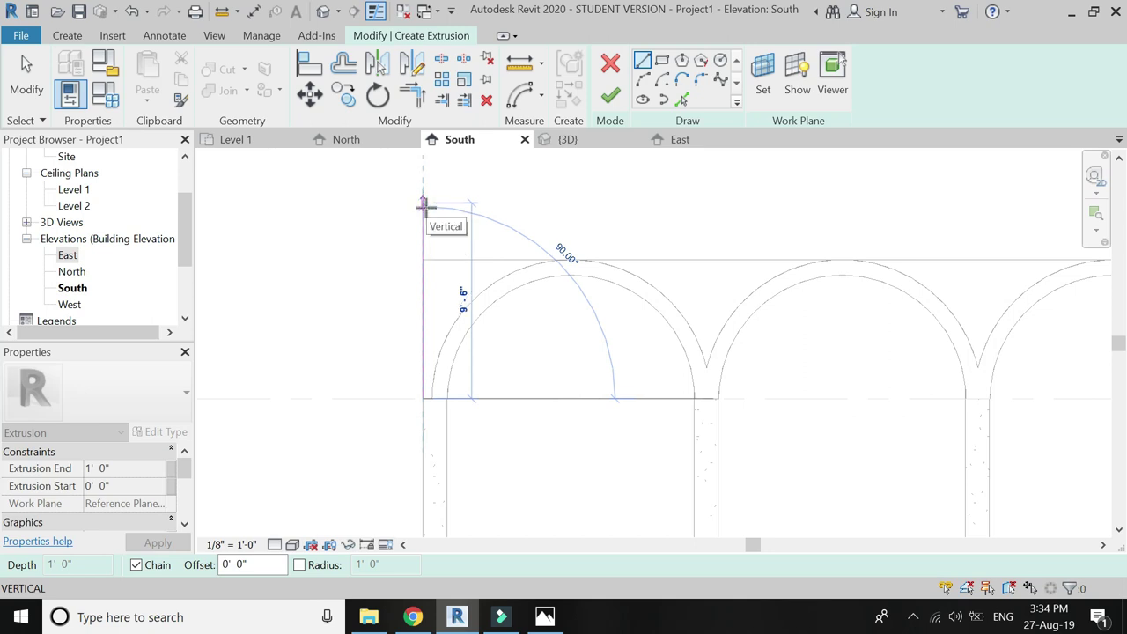
{"action": "left_click", "coordinate": [423, 205]}
{"action": "scroll", "coordinate": [329, 244], "scroll_direction": "down", "scroll_amount": 2}
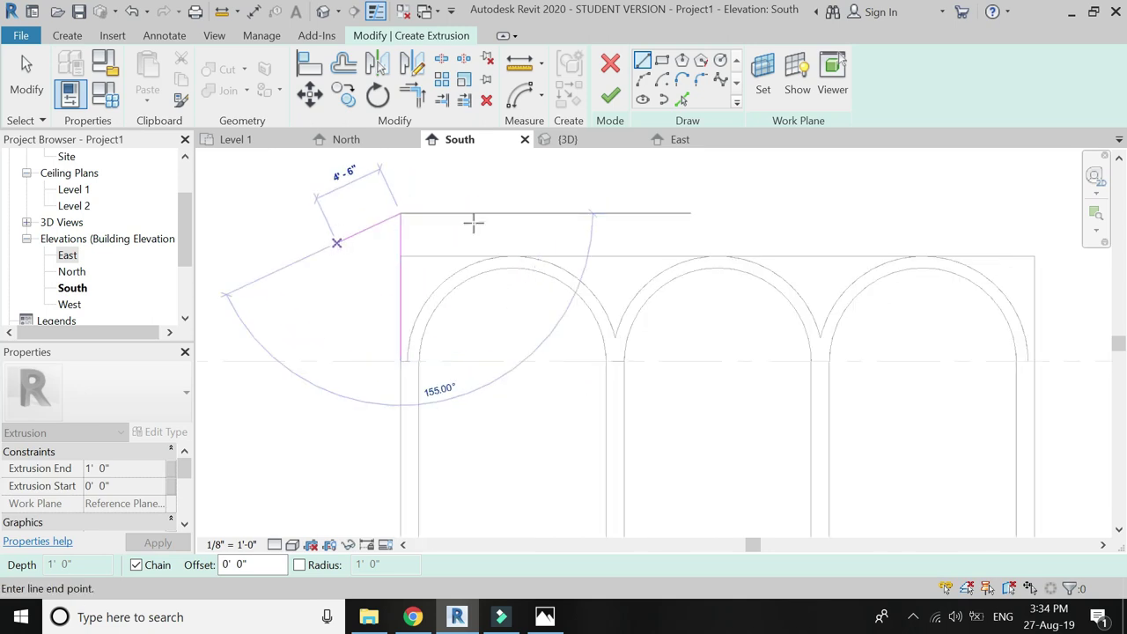
{"action": "scroll", "coordinate": [425, 237], "scroll_direction": "down", "scroll_amount": 1}
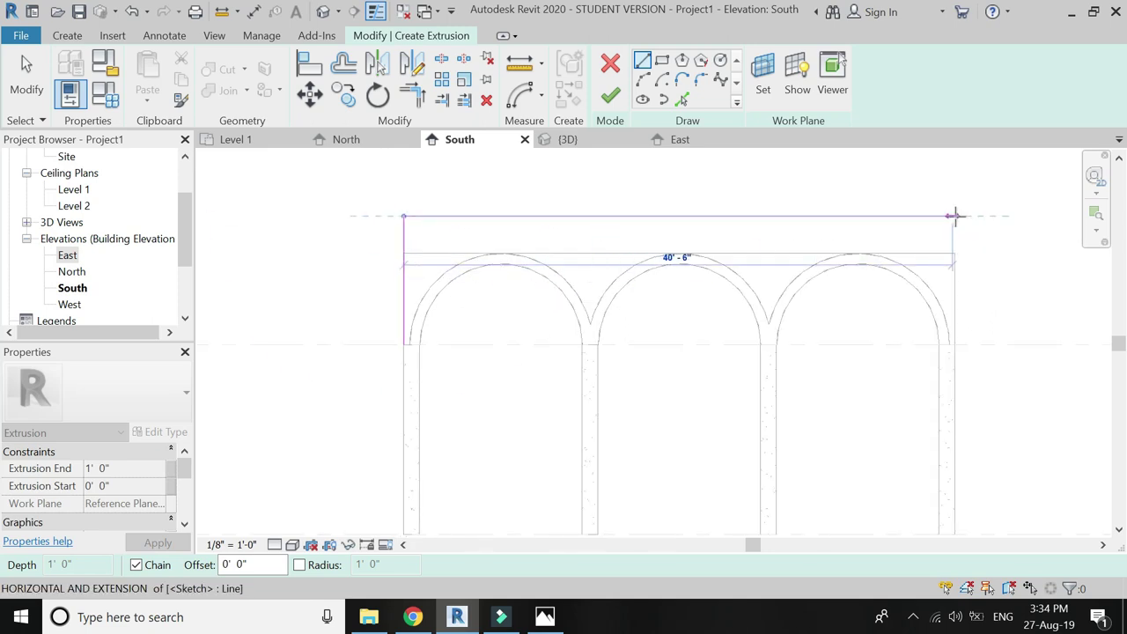
{"action": "left_click", "coordinate": [965, 214]}
{"action": "scroll", "coordinate": [415, 360], "scroll_direction": "up", "scroll_amount": 3}
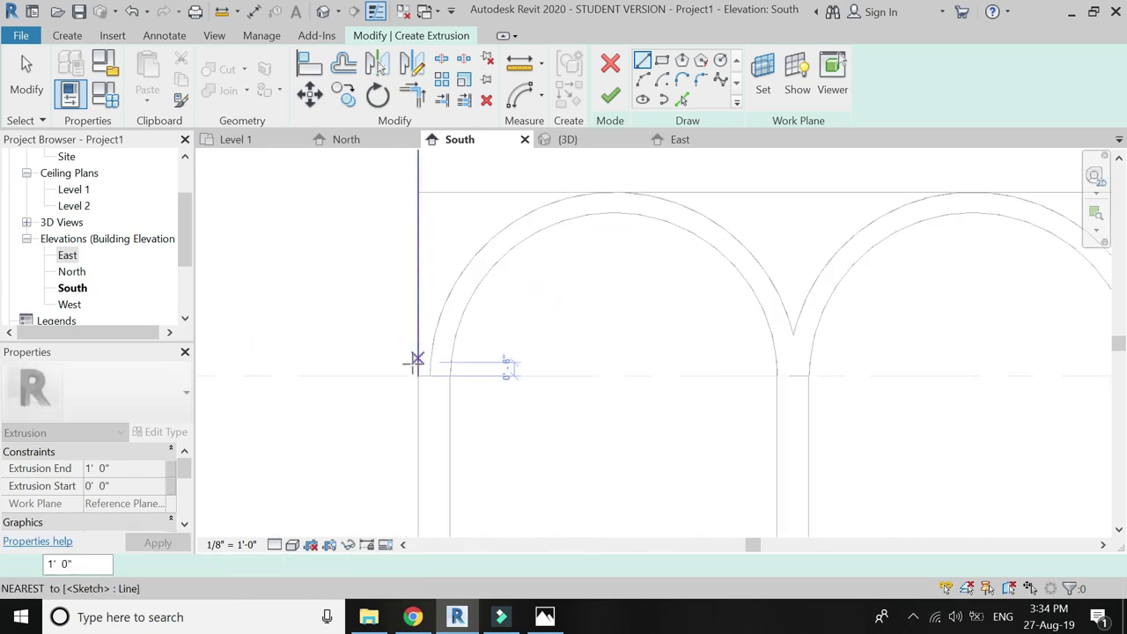
{"action": "scroll", "coordinate": [429, 381], "scroll_direction": "up", "scroll_amount": 1}
{"action": "scroll", "coordinate": [429, 381], "scroll_direction": "up", "scroll_amount": 1}
{"action": "left_click", "coordinate": [400, 365]}
- Stretch the short bottom sketch line so its end reaches the column
{"action": "key", "text": "Escape"}
{"action": "key", "text": "Escape"}
{"action": "key", "text": "l"}
{"action": "key", "text": "i"}
{"action": "scroll", "coordinate": [408, 360], "scroll_direction": "up", "scroll_amount": 2}
{"action": "scroll", "coordinate": [408, 360], "scroll_direction": "up", "scroll_amount": 1}
{"action": "scroll", "coordinate": [446, 398], "scroll_direction": "up", "scroll_amount": 1}
{"action": "key", "text": "Escape"}
{"action": "key", "text": "Escape"}
{"action": "left_click", "coordinate": [453, 372]}
{"action": "left_click_drag", "start_coordinate": [457, 372], "coordinate": [465, 372]}
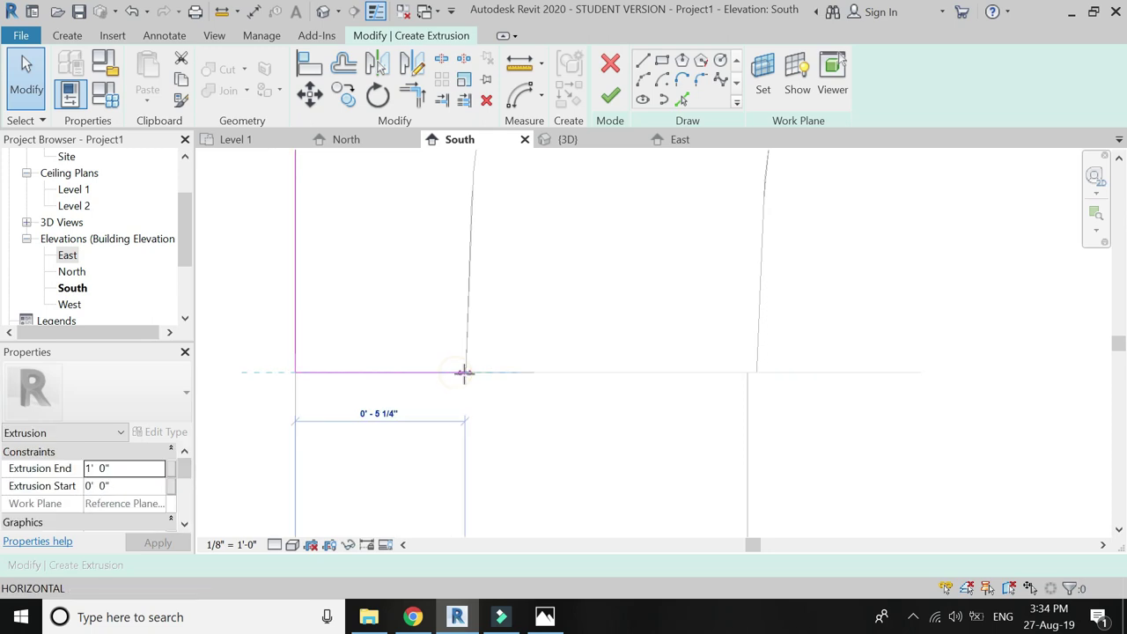
{"action": "left_click", "coordinate": [439, 393]}
{"action": "scroll", "coordinate": [403, 390], "scroll_direction": "down", "scroll_amount": 3}
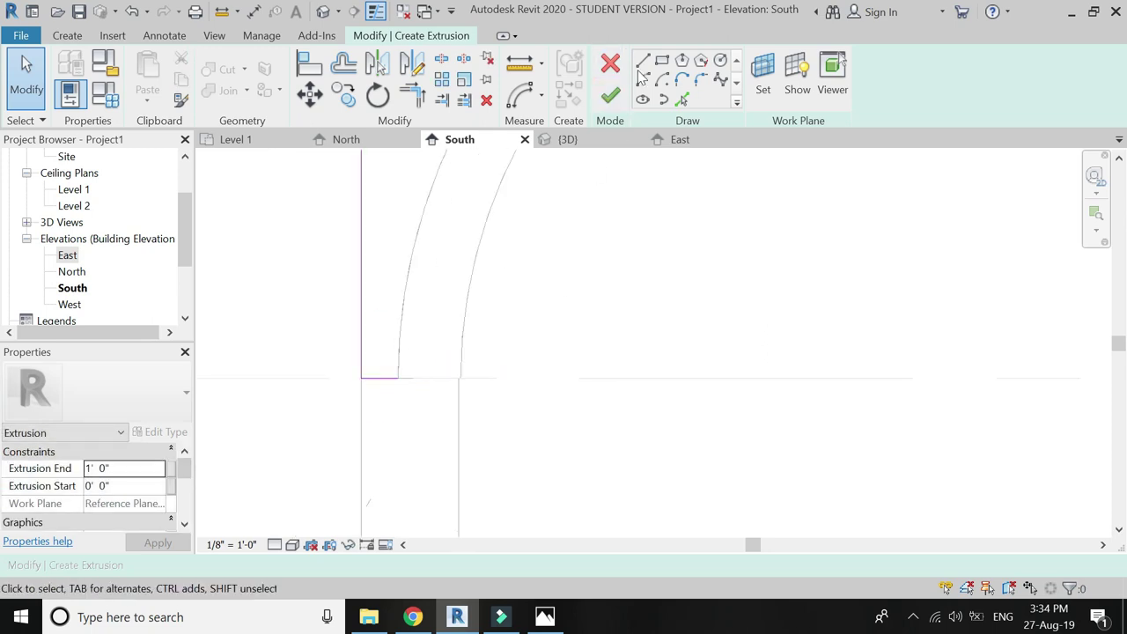
- Draw a short horizontal line at the right arch's foot and the right edge up to the top
{"action": "key", "text": "l"}
{"action": "key", "text": "i"}
{"action": "scroll", "coordinate": [344, 304], "scroll_direction": "down", "scroll_amount": 2}
{"action": "scroll", "coordinate": [344, 310], "scroll_direction": "down", "scroll_amount": 2}
{"action": "scroll", "coordinate": [898, 220], "scroll_direction": "up", "scroll_amount": 1}
{"action": "scroll", "coordinate": [889, 211], "scroll_direction": "up", "scroll_amount": 2}
{"action": "scroll", "coordinate": [798, 431], "scroll_direction": "up", "scroll_amount": 2}
{"action": "scroll", "coordinate": [796, 416], "scroll_direction": "up", "scroll_amount": 1}
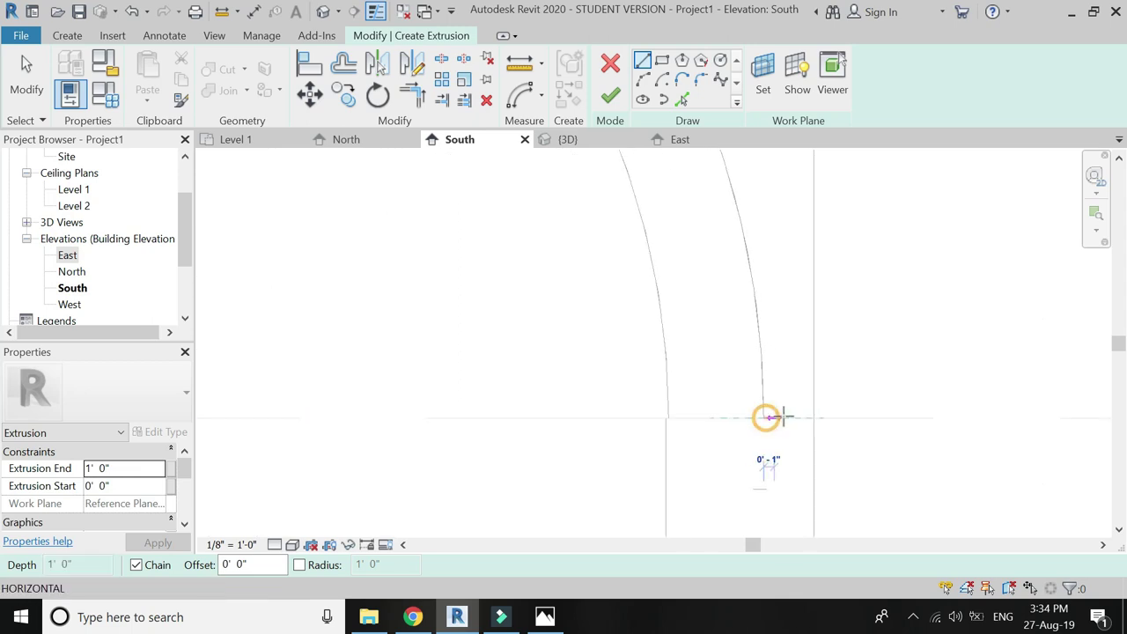
{"action": "left_click", "coordinate": [766, 417]}
{"action": "left_click", "coordinate": [814, 418]}
{"action": "scroll", "coordinate": [811, 425], "scroll_direction": "up", "scroll_amount": 2}
{"action": "scroll", "coordinate": [728, 452], "scroll_direction": "down", "scroll_amount": 3}
{"action": "scroll", "coordinate": [724, 449], "scroll_direction": "down", "scroll_amount": 3}
{"action": "left_click", "coordinate": [733, 279]}
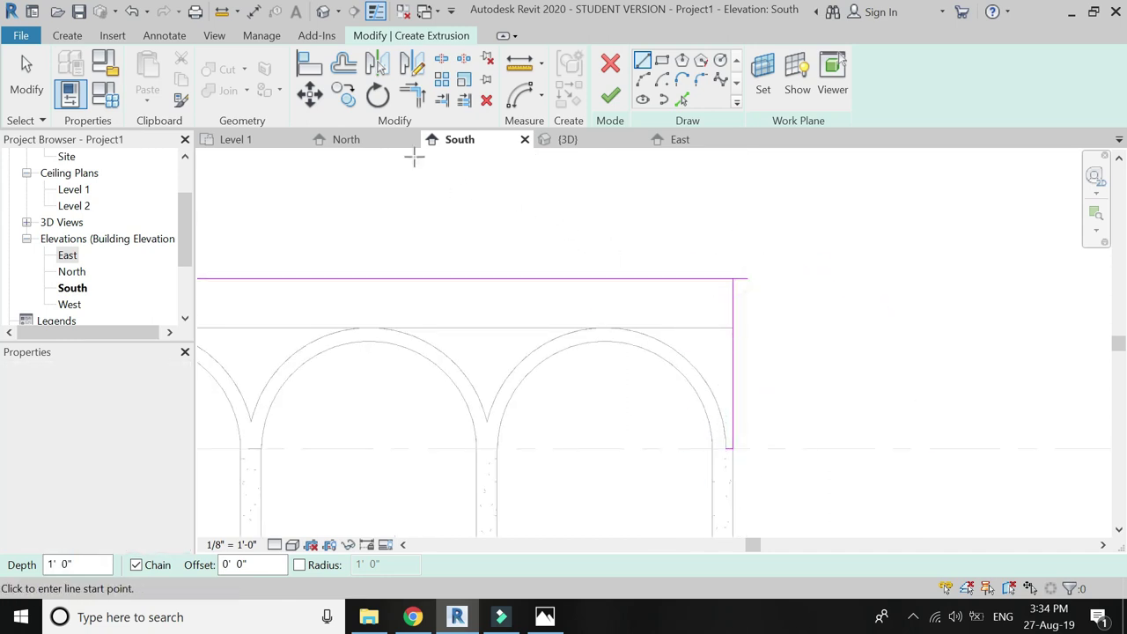
- Join the right edge and the top line into a closed corner
{"action": "left_click", "coordinate": [413, 93]}
{"action": "left_click", "coordinate": [709, 278]}
{"action": "scroll", "coordinate": [764, 435], "scroll_direction": "up", "scroll_amount": 3}
{"action": "scroll", "coordinate": [734, 463], "scroll_direction": "up", "scroll_amount": 2}
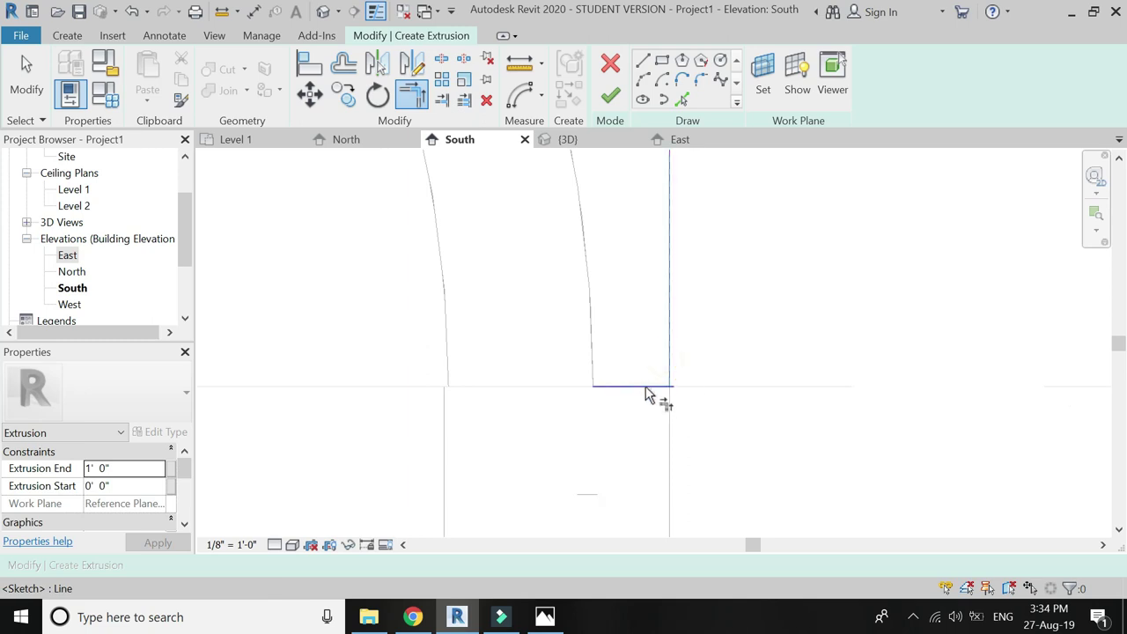
{"action": "scroll", "coordinate": [821, 441], "scroll_direction": "down", "scroll_amount": 2}
{"action": "scroll", "coordinate": [818, 435], "scroll_direction": "down", "scroll_amount": 2}
{"action": "scroll", "coordinate": [443, 394], "scroll_direction": "up", "scroll_amount": 3}
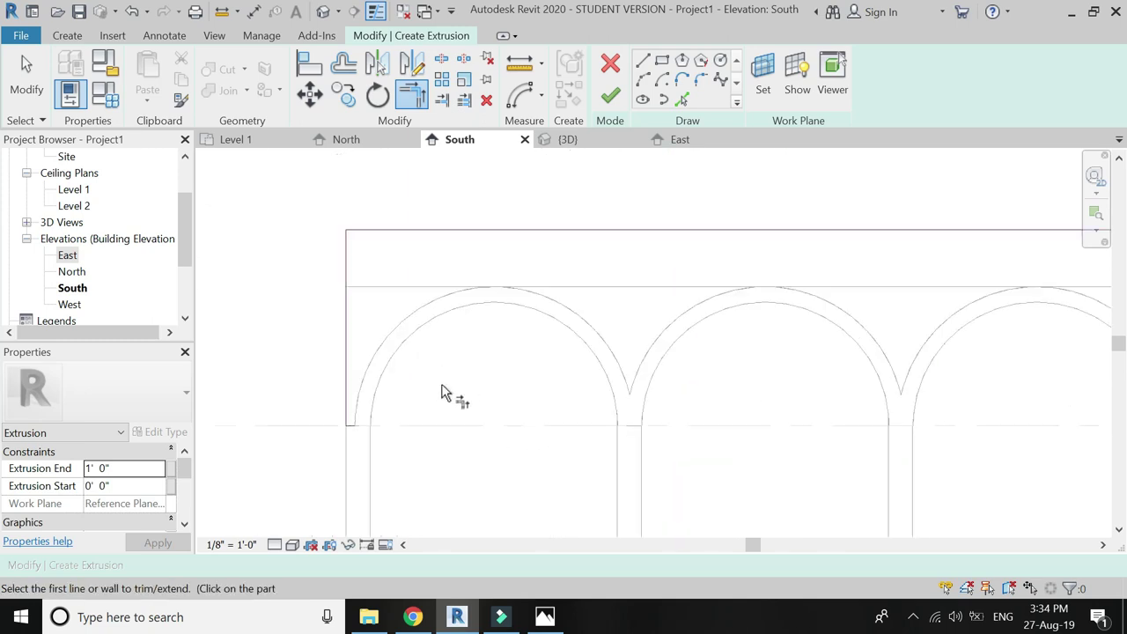
- Draw a three-point arc through the first arch's apex between its two feet
{"action": "left_click", "coordinate": [644, 81]}
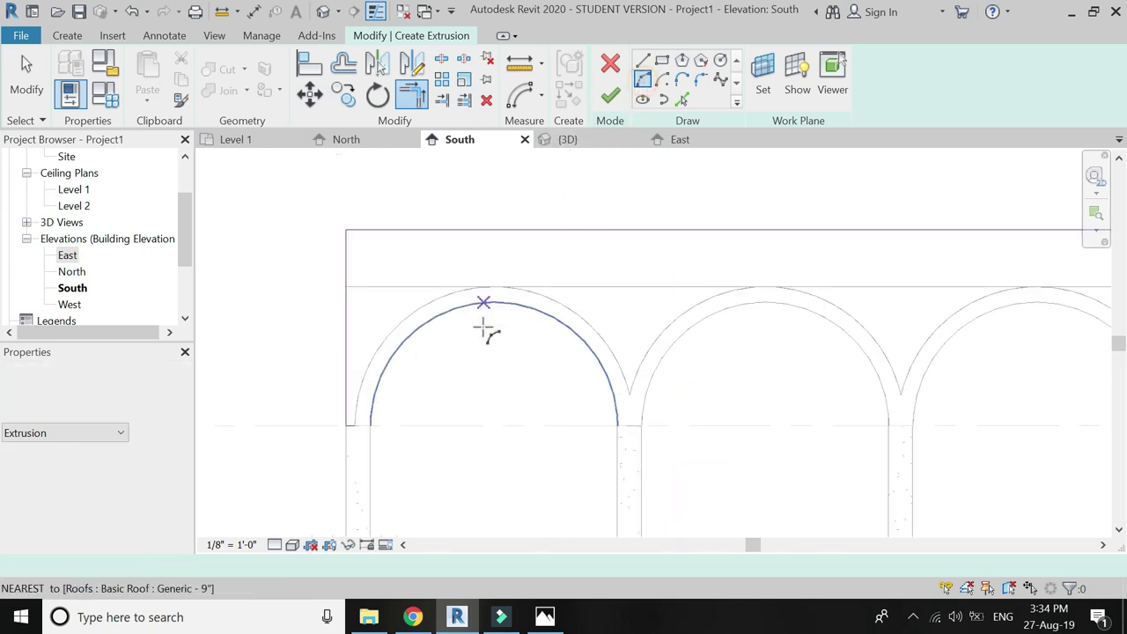
{"action": "scroll", "coordinate": [352, 427], "scroll_direction": "up", "scroll_amount": 2}
{"action": "left_click", "coordinate": [360, 422]}
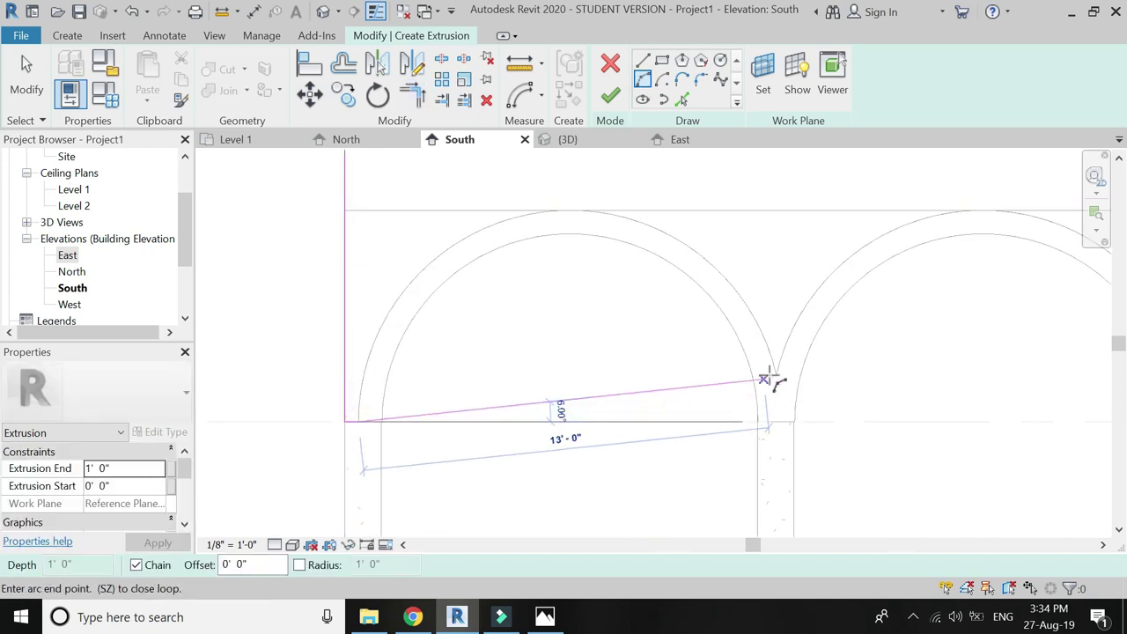
{"action": "left_click", "coordinate": [776, 373]}
{"action": "left_click", "coordinate": [564, 231]}
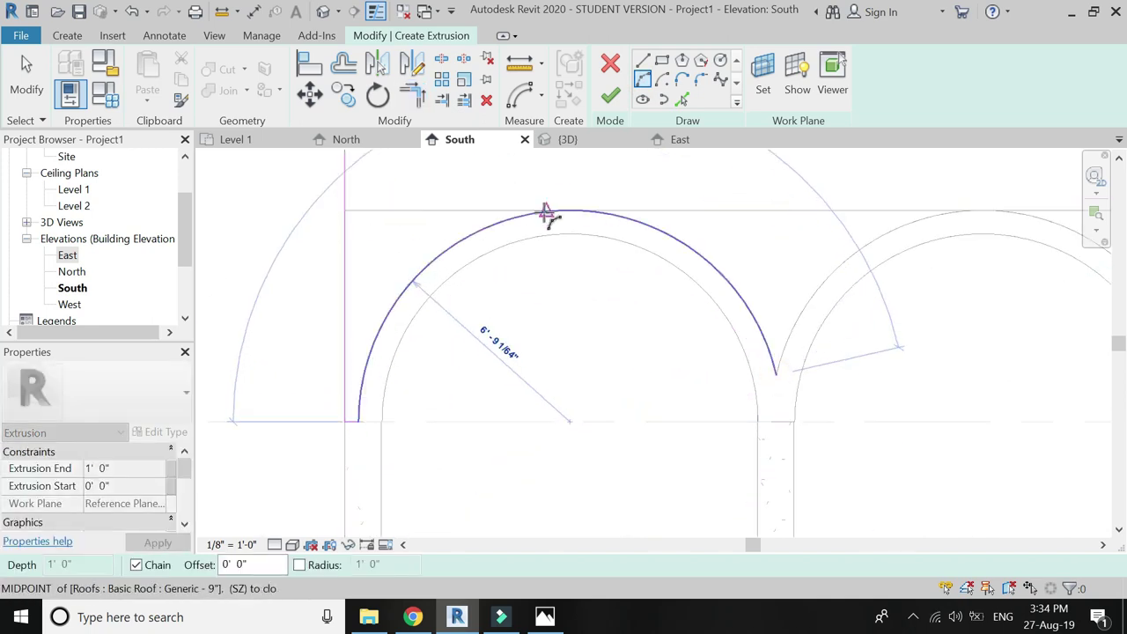
{"action": "scroll", "coordinate": [361, 441], "scroll_direction": "down", "scroll_amount": 3}
{"action": "key", "text": "Escape"}
{"action": "scroll", "coordinate": [568, 385], "scroll_direction": "up", "scroll_amount": 2}
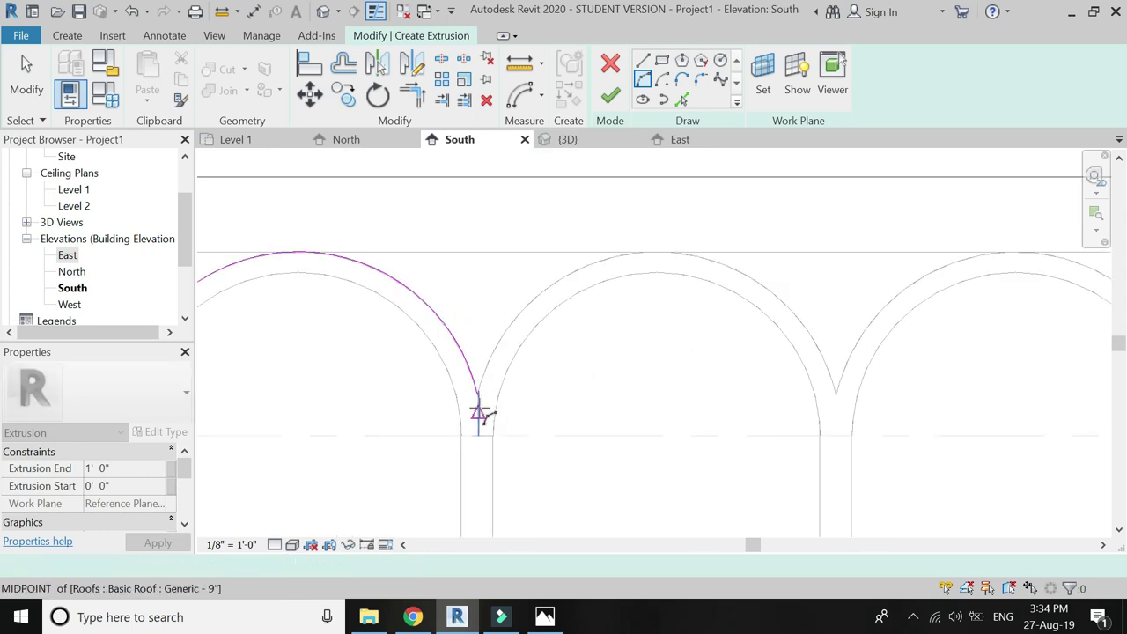
- Draw the middle arch's arc through its apex
{"action": "left_click", "coordinate": [476, 395]}
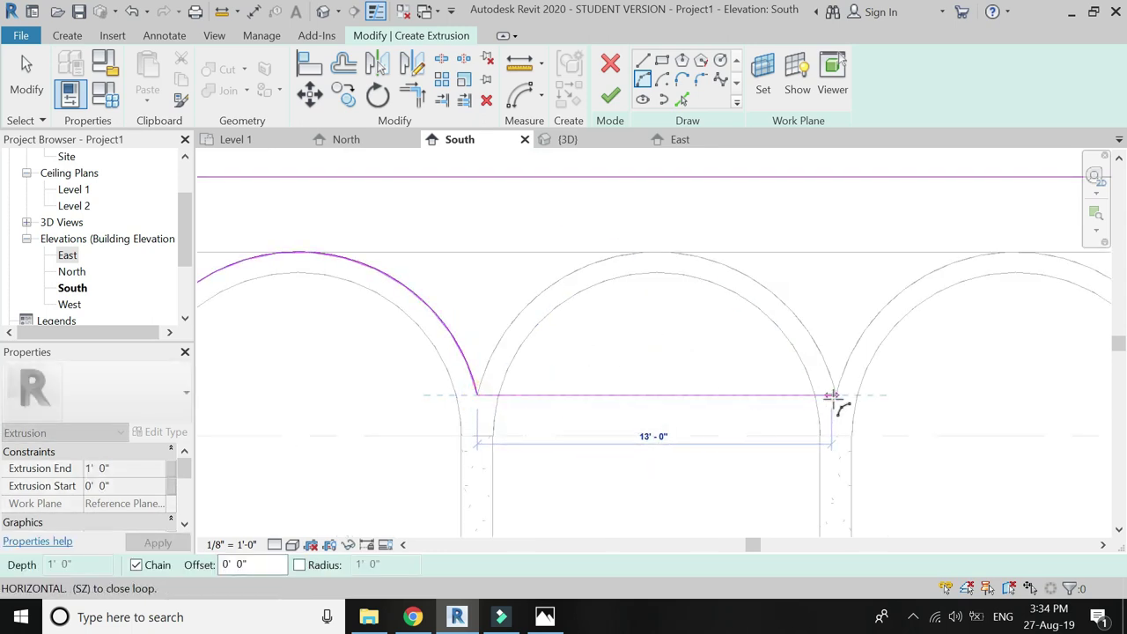
{"action": "scroll", "coordinate": [842, 394], "scroll_direction": "up", "scroll_amount": 1}
{"action": "scroll", "coordinate": [833, 396], "scroll_direction": "up", "scroll_amount": 1}
{"action": "scroll", "coordinate": [819, 395], "scroll_direction": "up", "scroll_amount": 1}
{"action": "scroll", "coordinate": [824, 404], "scroll_direction": "up", "scroll_amount": 1}
{"action": "scroll", "coordinate": [824, 404], "scroll_direction": "down", "scroll_amount": 3}
{"action": "left_click", "coordinate": [823, 403]}
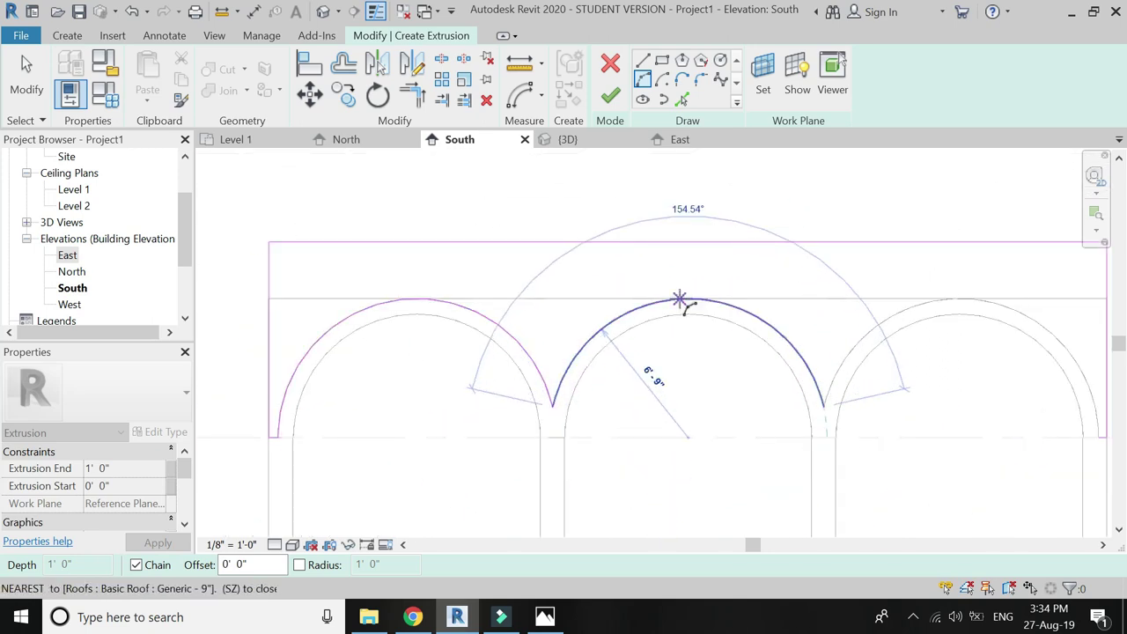
{"action": "left_click", "coordinate": [678, 300]}
{"action": "scroll", "coordinate": [428, 373], "scroll_direction": "down", "scroll_amount": 2}
{"action": "scroll", "coordinate": [616, 402], "scroll_direction": "up", "scroll_amount": 1}
{"action": "scroll", "coordinate": [528, 423], "scroll_direction": "up", "scroll_amount": 1}
- Draw the right arch's arc and finish the 4 1/2"-deep extrusion
{"action": "left_click", "coordinate": [519, 427]}
{"action": "scroll", "coordinate": [805, 461], "scroll_direction": "up", "scroll_amount": 3}
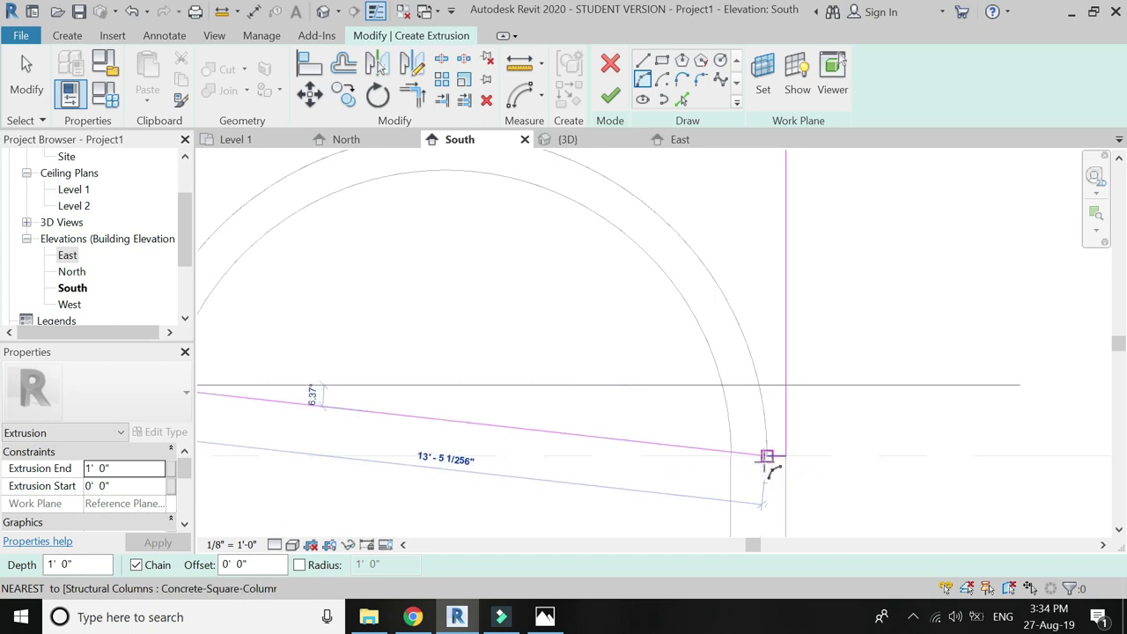
{"action": "left_click", "coordinate": [767, 456]}
{"action": "scroll", "coordinate": [775, 463], "scroll_direction": "down", "scroll_amount": 2}
{"action": "scroll", "coordinate": [775, 458], "scroll_direction": "down", "scroll_amount": 2}
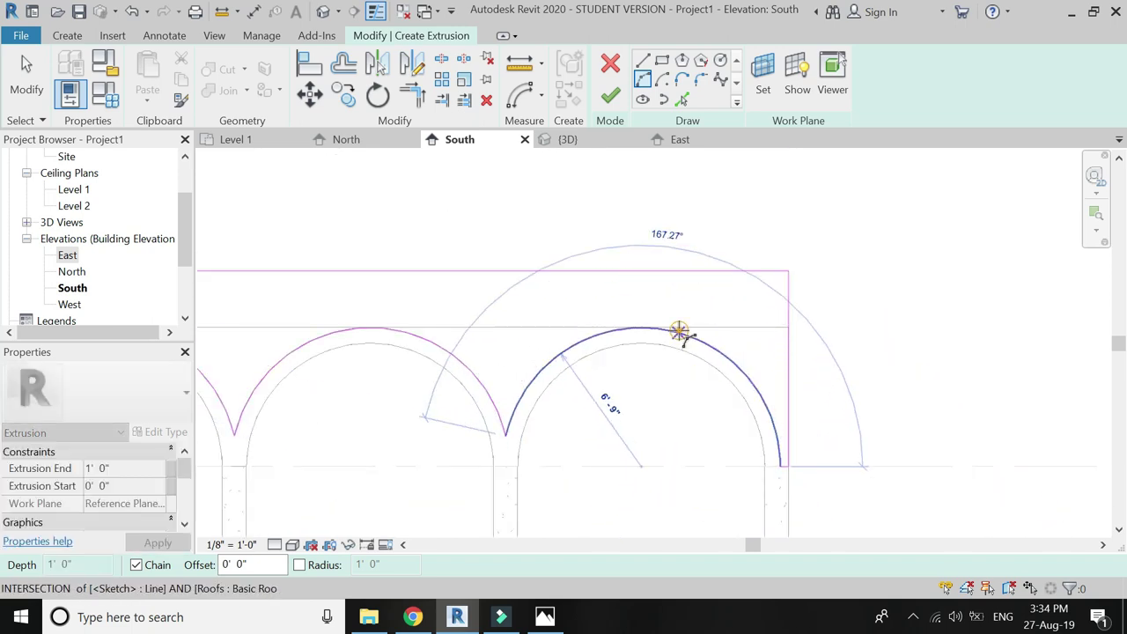
{"action": "left_click", "coordinate": [679, 328]}
{"action": "scroll", "coordinate": [695, 352], "scroll_direction": "down", "scroll_amount": 3}
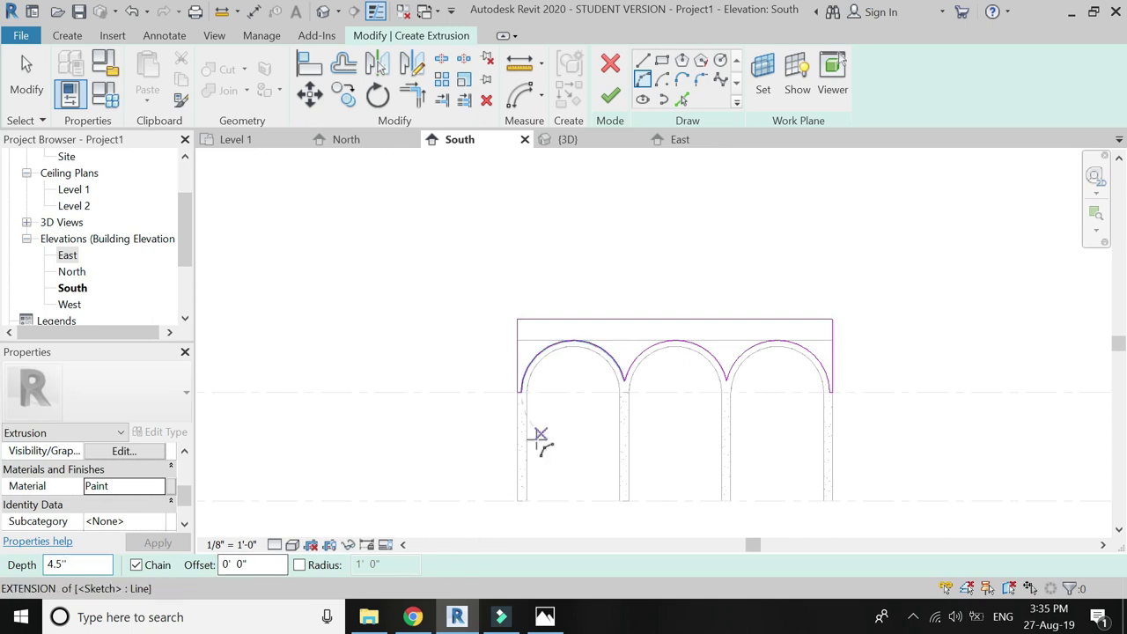
{"action": "scroll", "coordinate": [599, 398], "scroll_direction": "up", "scroll_amount": 2}
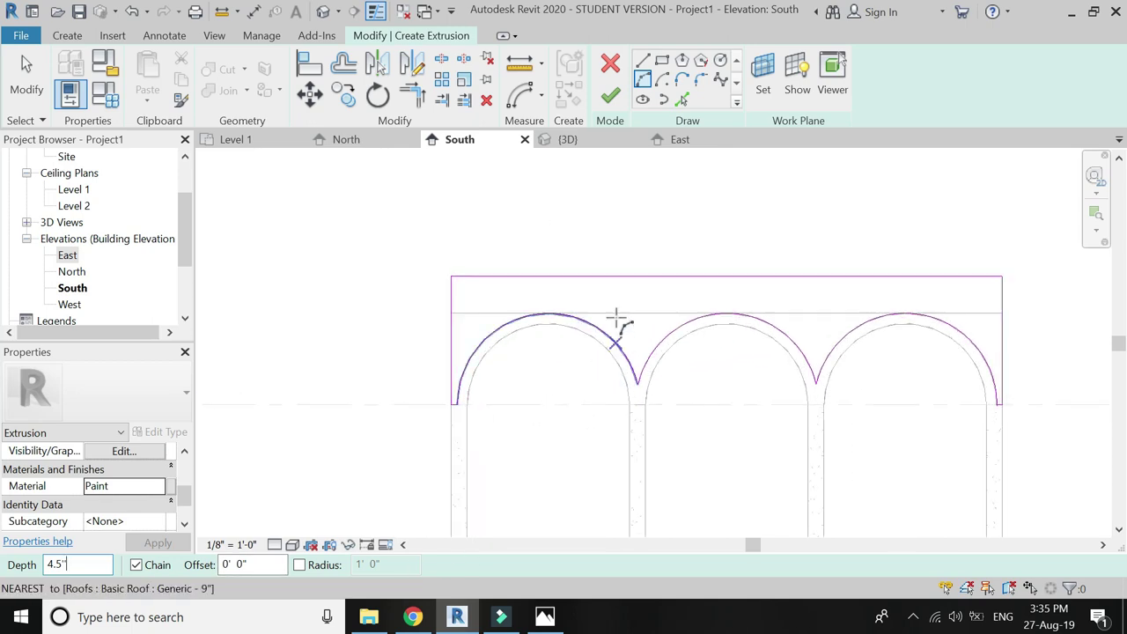
{"action": "left_click", "coordinate": [610, 97]}
- Select the spandrel extrusion in the {3D} view and set the ViewCube to Top
{"action": "left_click", "coordinate": [662, 266]}
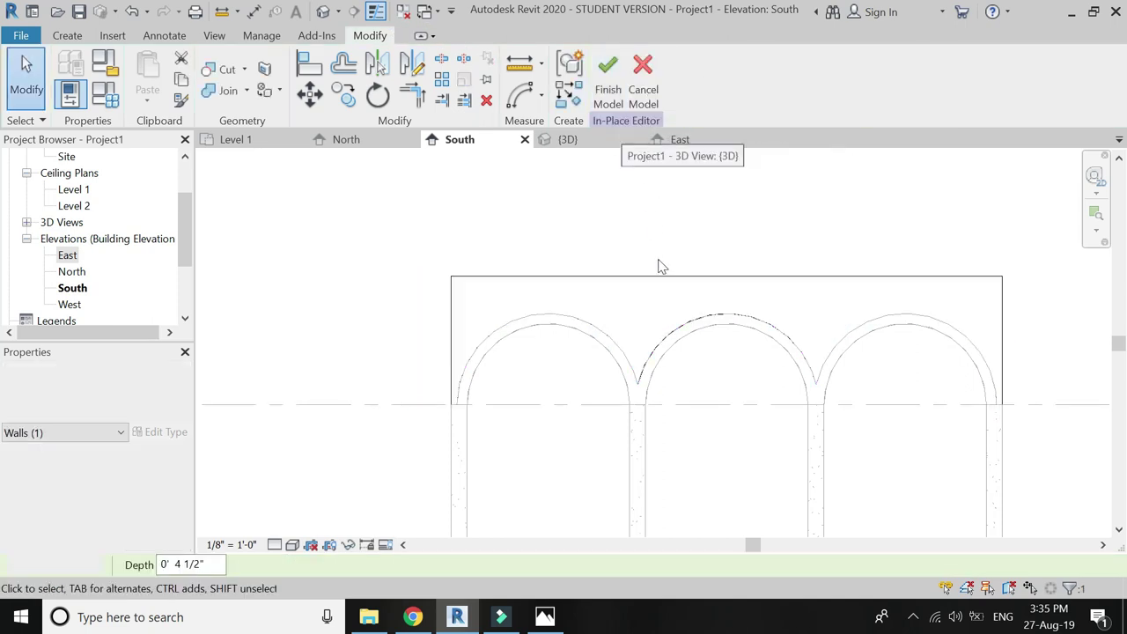
{"action": "left_click", "coordinate": [626, 278]}
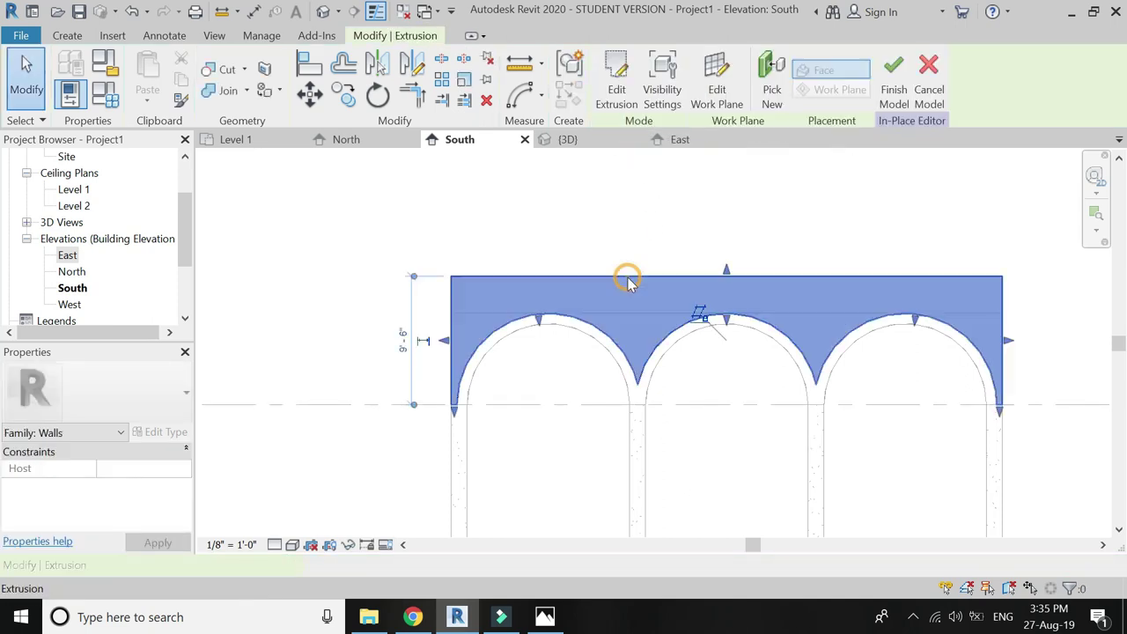
{"action": "key", "text": "Escape"}
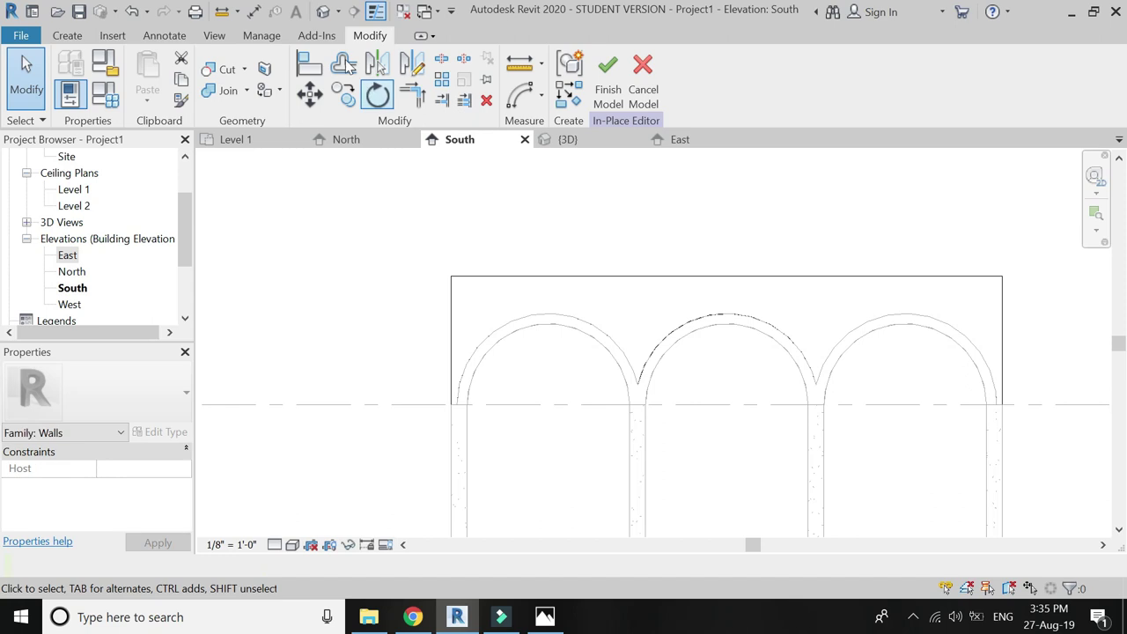
{"action": "left_click", "coordinate": [325, 18]}
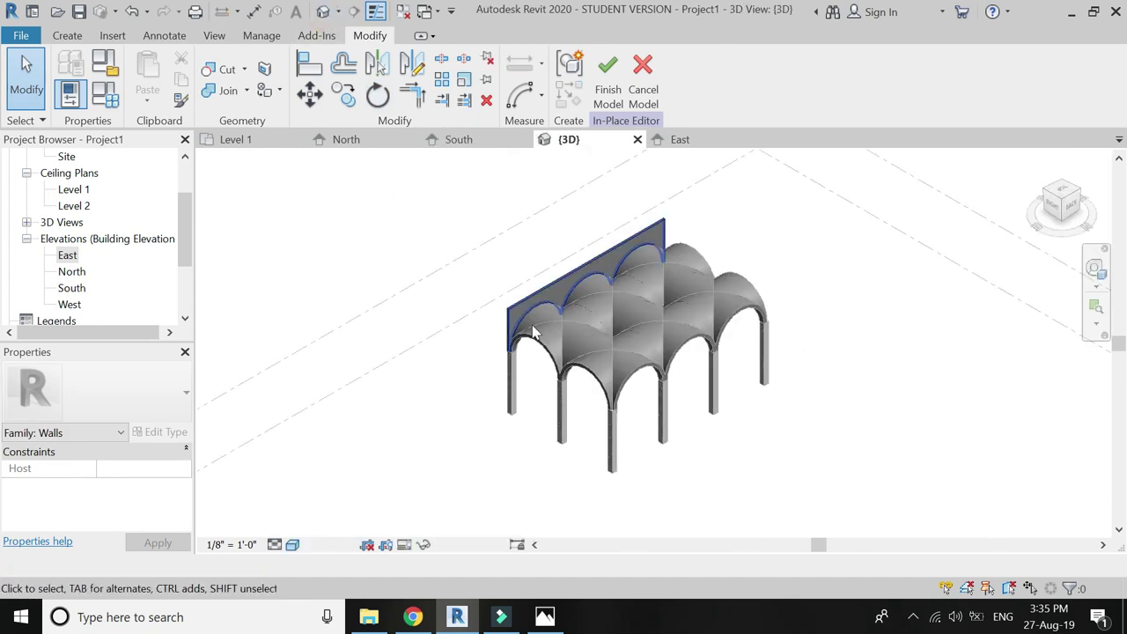
{"action": "scroll", "coordinate": [533, 333], "scroll_direction": "up", "scroll_amount": 1}
{"action": "scroll", "coordinate": [533, 333], "scroll_direction": "up", "scroll_amount": 2}
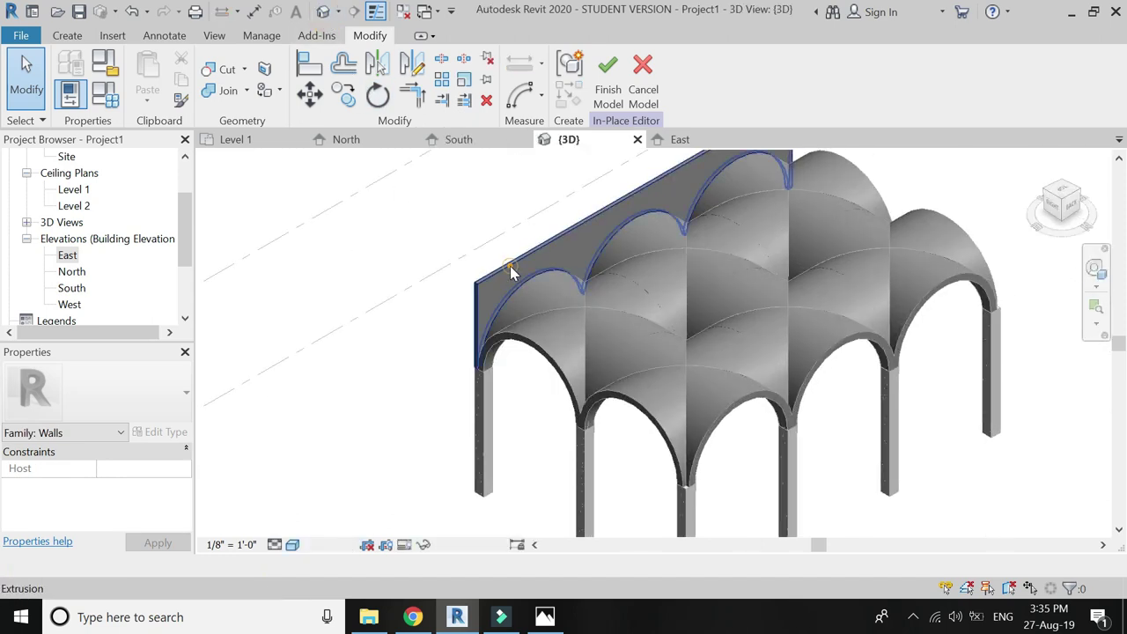
{"action": "left_click", "coordinate": [510, 266]}
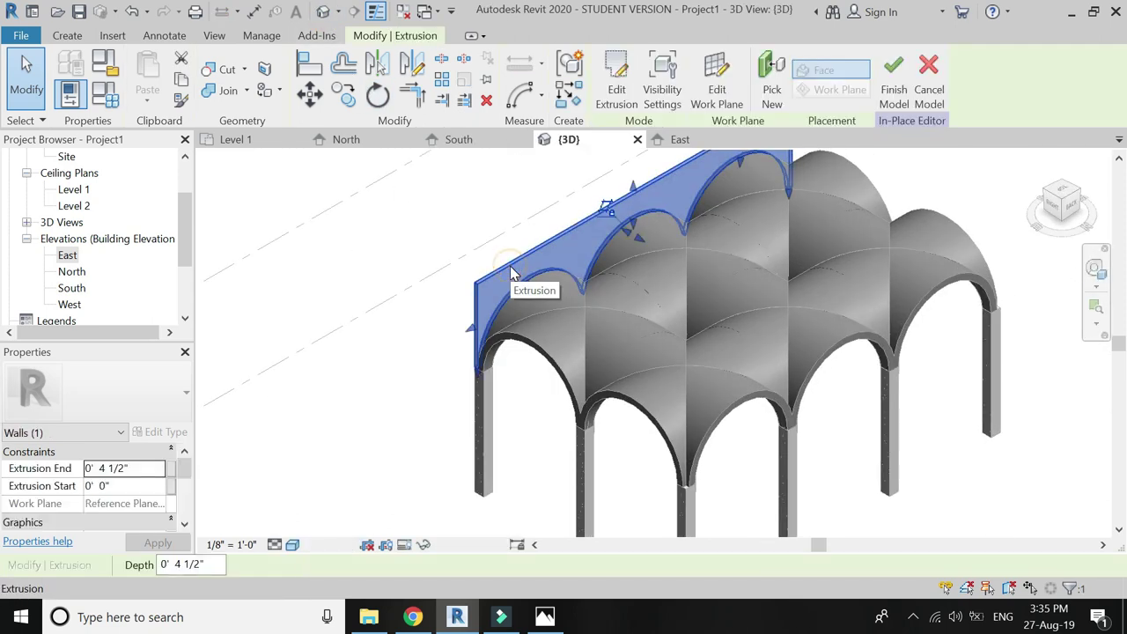
{"action": "left_click", "coordinate": [1063, 201]}
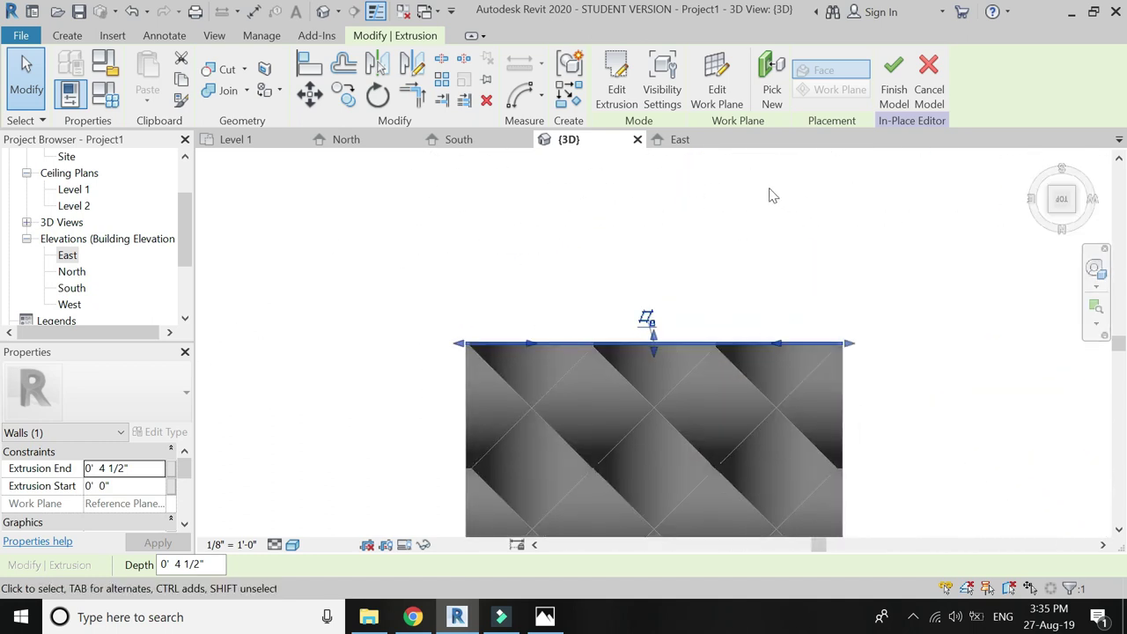
- Place the extrusion along the vault's opposite edge, then return to the Level 1 plan
{"action": "key", "text": "m"}
{"action": "key", "text": "v"}
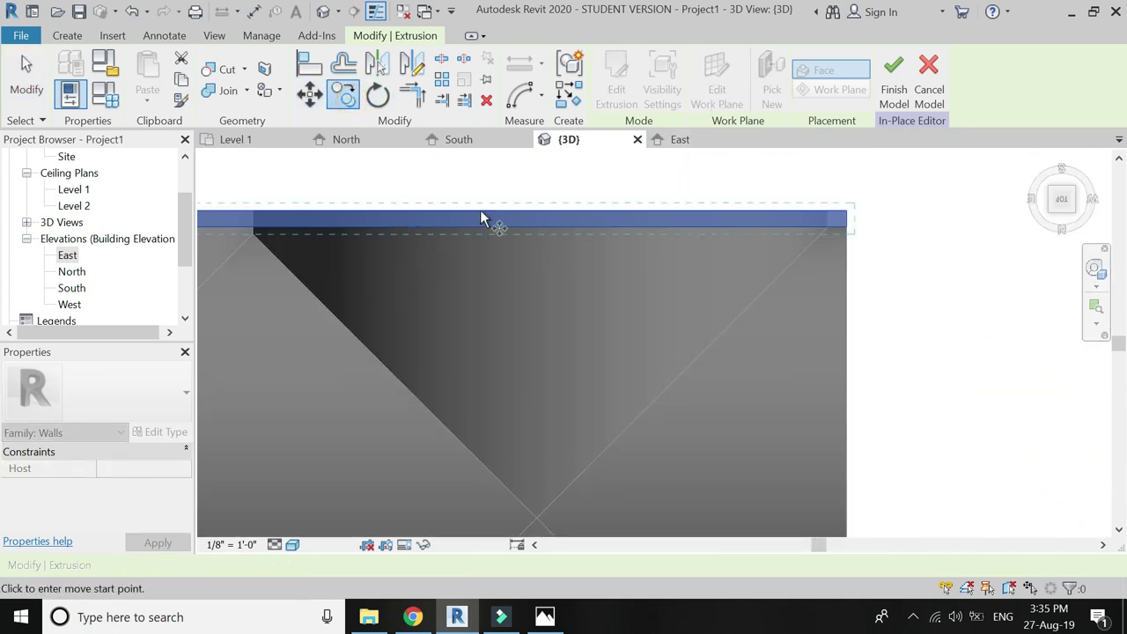
{"action": "scroll", "coordinate": [850, 238], "scroll_direction": "up", "scroll_amount": 2}
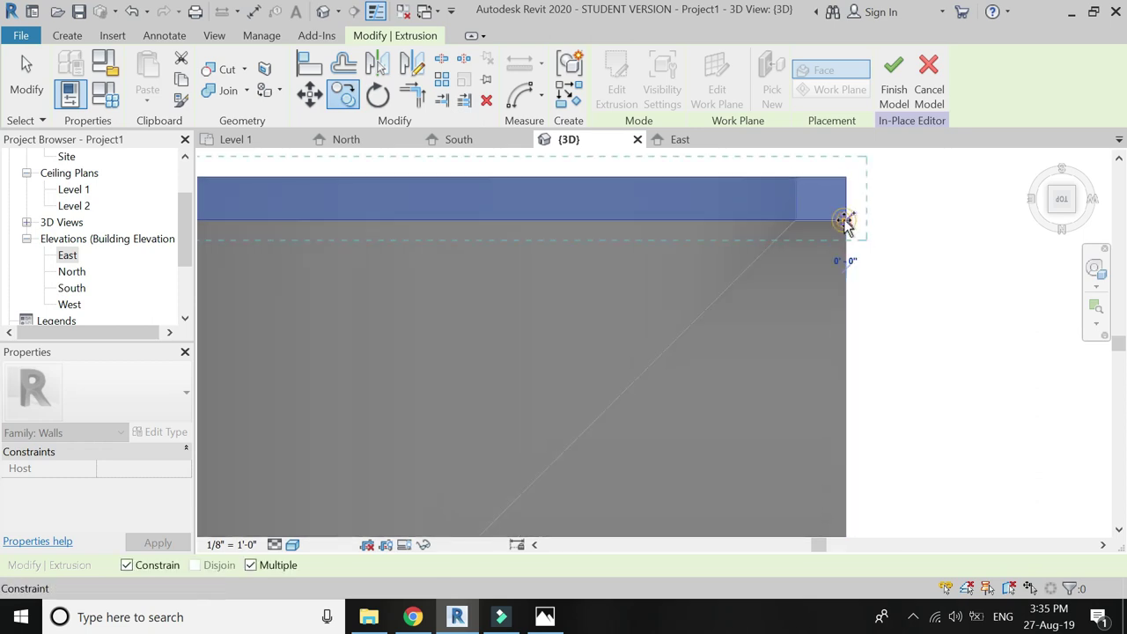
{"action": "scroll", "coordinate": [788, 167], "scroll_direction": "down", "scroll_amount": 3}
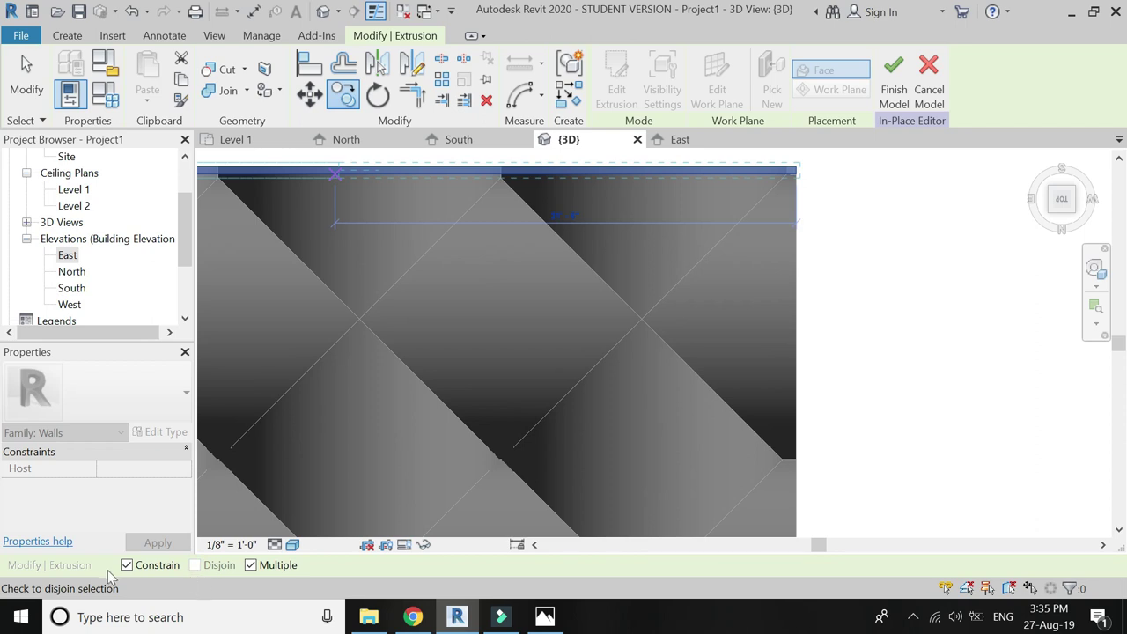
{"action": "scroll", "coordinate": [634, 299], "scroll_direction": "down", "scroll_amount": 4}
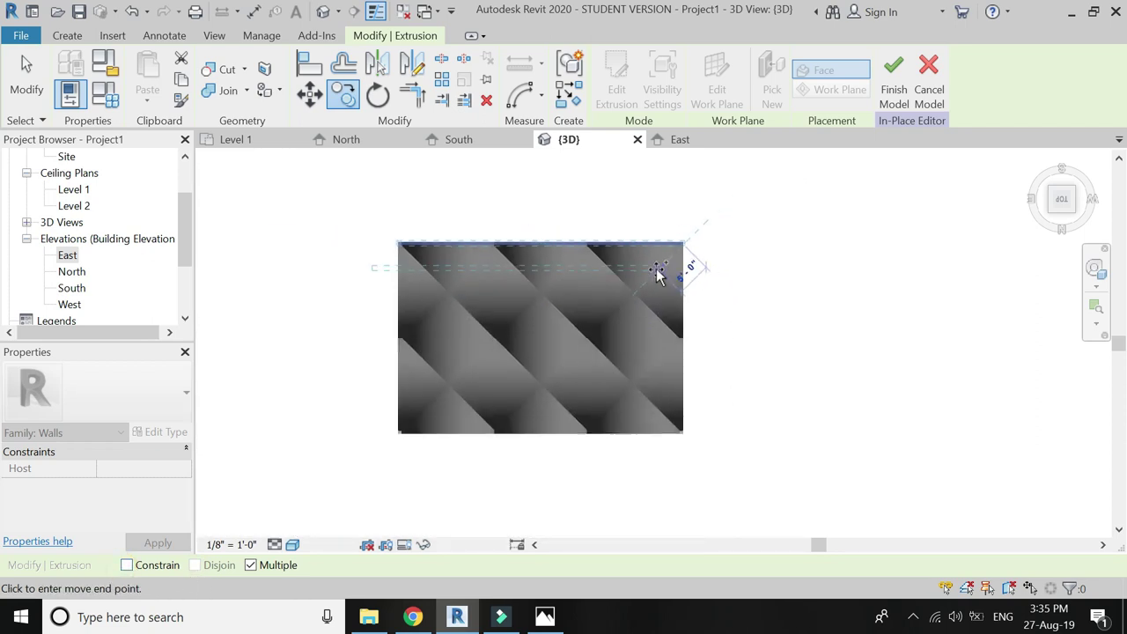
{"action": "scroll", "coordinate": [682, 458], "scroll_direction": "up", "scroll_amount": 3}
{"action": "scroll", "coordinate": [686, 432], "scroll_direction": "up", "scroll_amount": 2}
{"action": "scroll", "coordinate": [670, 373], "scroll_direction": "up", "scroll_amount": 1}
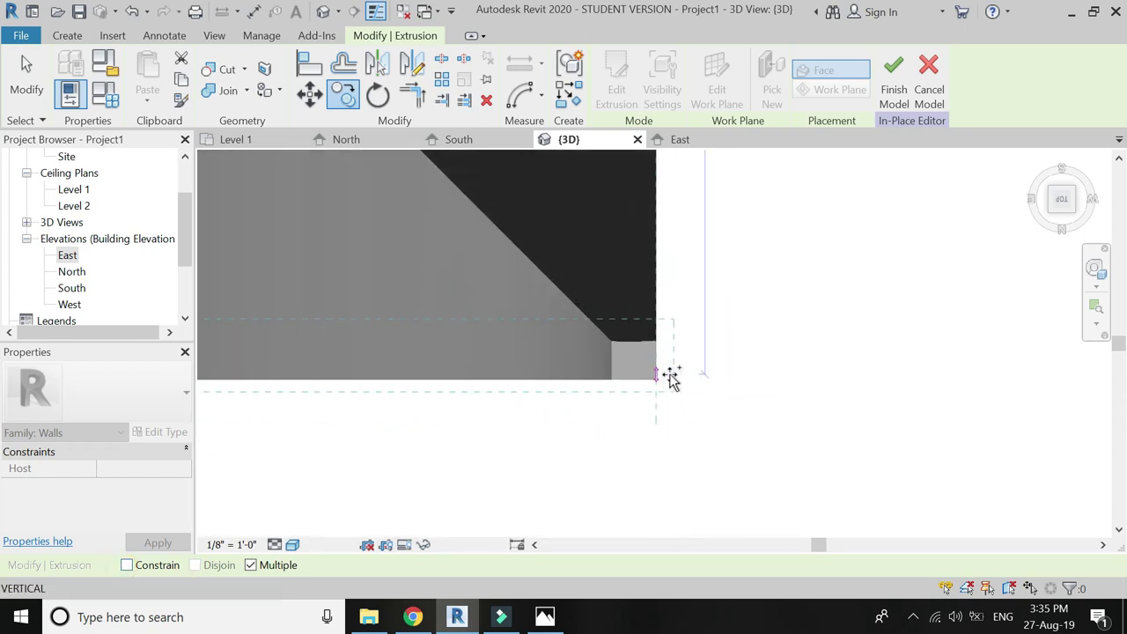
{"action": "left_click", "coordinate": [659, 378]}
{"action": "key", "text": "Escape"}
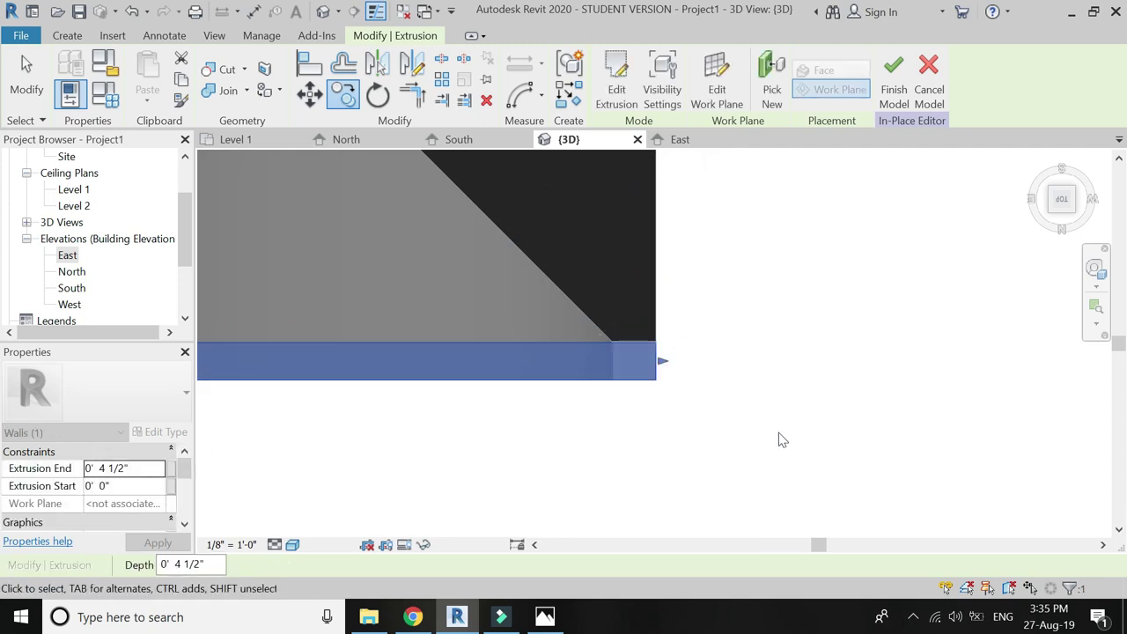
{"action": "scroll", "coordinate": [782, 440], "scroll_direction": "down", "scroll_amount": 3}
{"action": "scroll", "coordinate": [766, 454], "scroll_direction": "down", "scroll_amount": 2}
{"action": "left_click", "coordinate": [236, 139]}
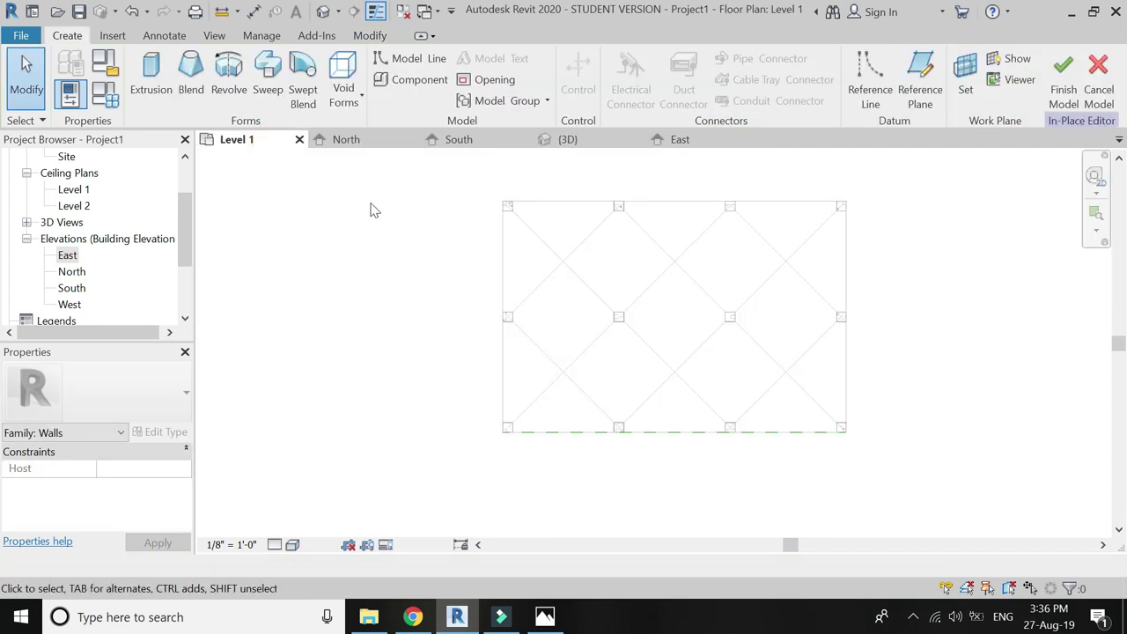
- Draw a vertical reference plane ending at the arcade's bottom-right corner
{"action": "scroll", "coordinate": [856, 158], "scroll_direction": "up", "scroll_amount": 3}
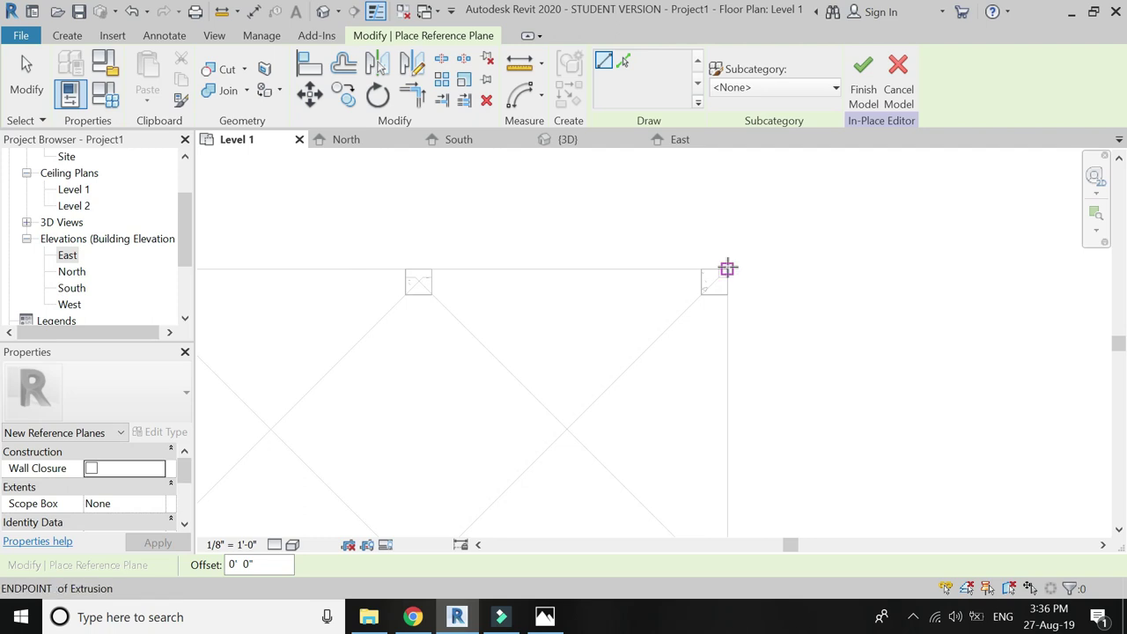
{"action": "scroll", "coordinate": [725, 223], "scroll_direction": "down", "scroll_amount": 3}
{"action": "scroll", "coordinate": [725, 510], "scroll_direction": "up", "scroll_amount": 3}
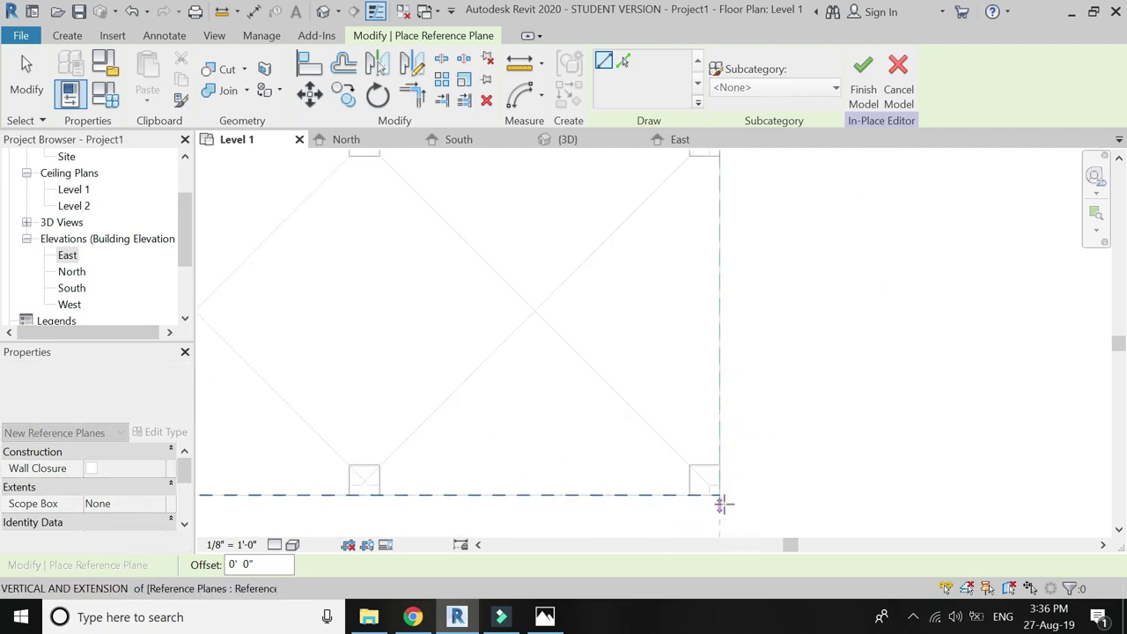
{"action": "left_click", "coordinate": [720, 496]}
{"action": "key", "text": "Escape"}
{"action": "key", "text": "Escape"}
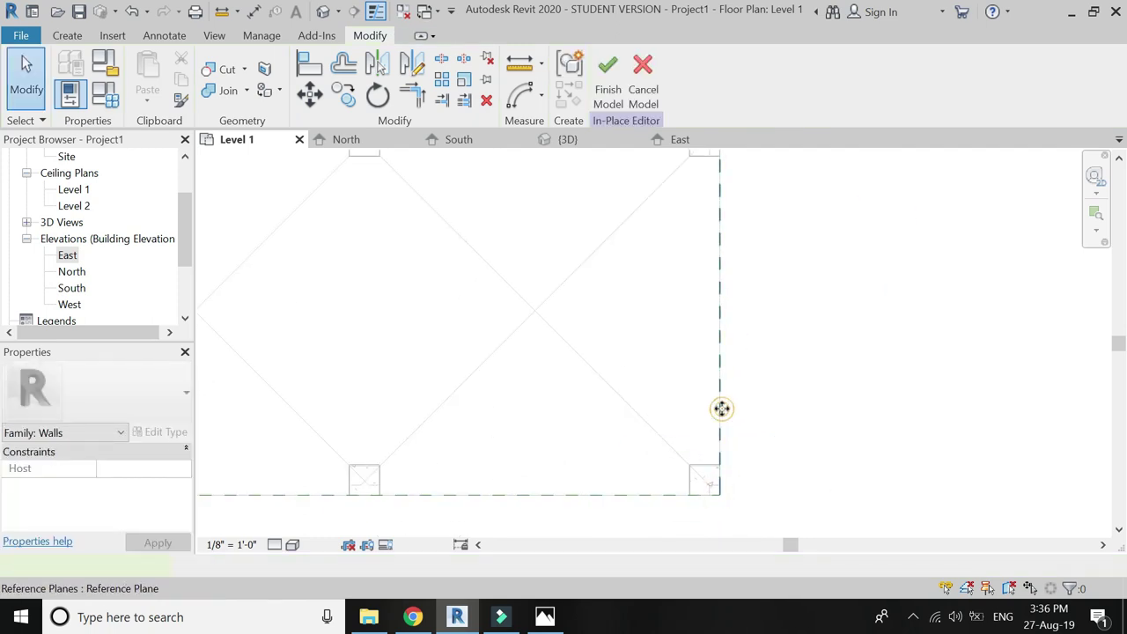
- Select the new reference plane's name field, then open the East elevation
{"action": "left_click", "coordinate": [720, 408]}
{"action": "left_click", "coordinate": [713, 453]}
{"action": "left_click", "coordinate": [838, 441]}
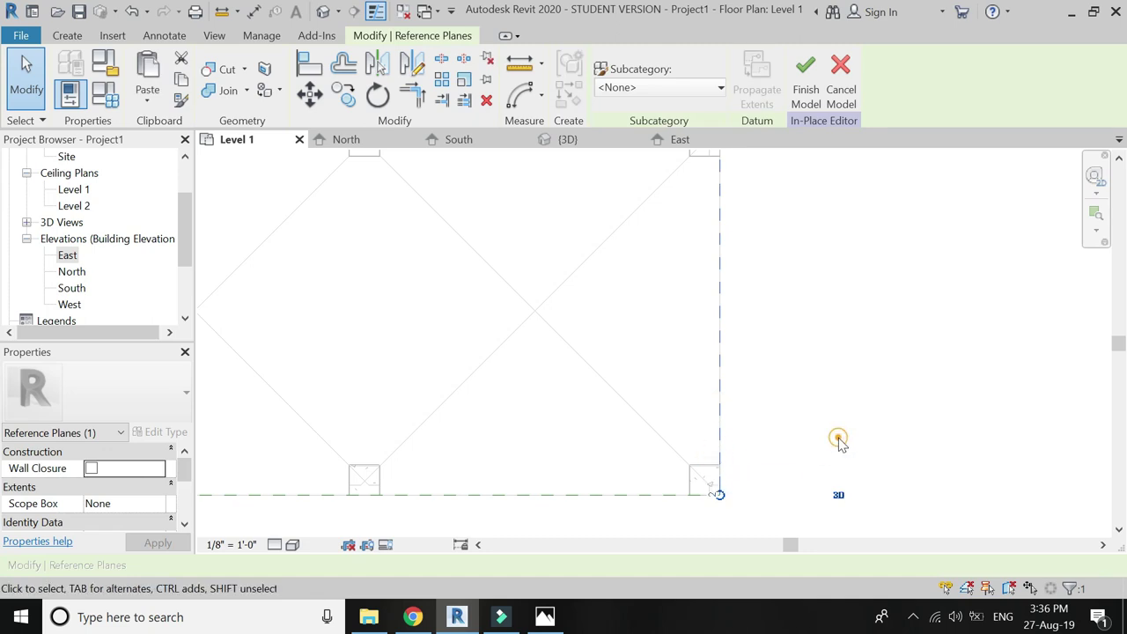
{"action": "left_click", "coordinate": [684, 139]}
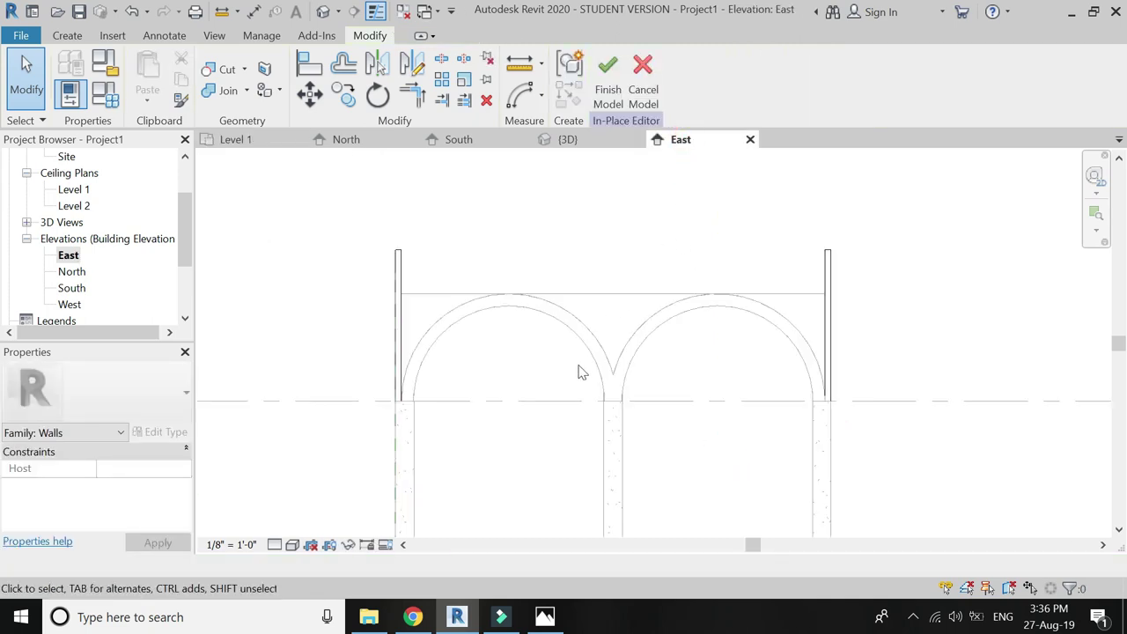
{"action": "scroll", "coordinate": [578, 300], "scroll_direction": "up", "scroll_amount": 1}
- Start a new extrusion on the work plane Reference Plane : 2
{"action": "left_click", "coordinate": [66, 35]}
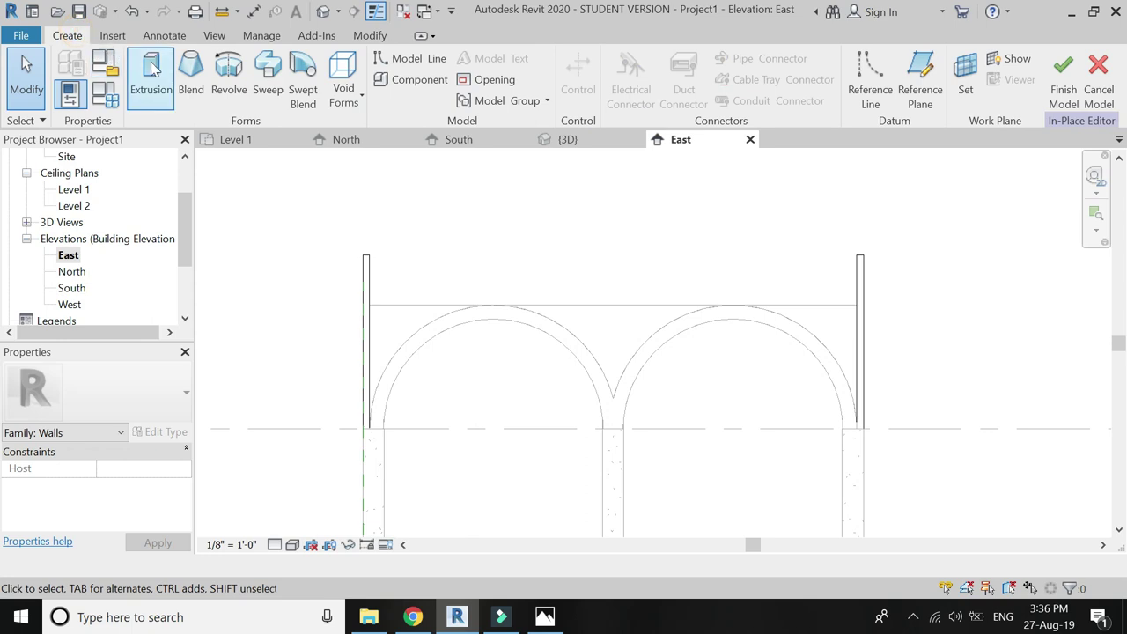
{"action": "left_click", "coordinate": [150, 75]}
{"action": "left_click", "coordinate": [852, 399]}
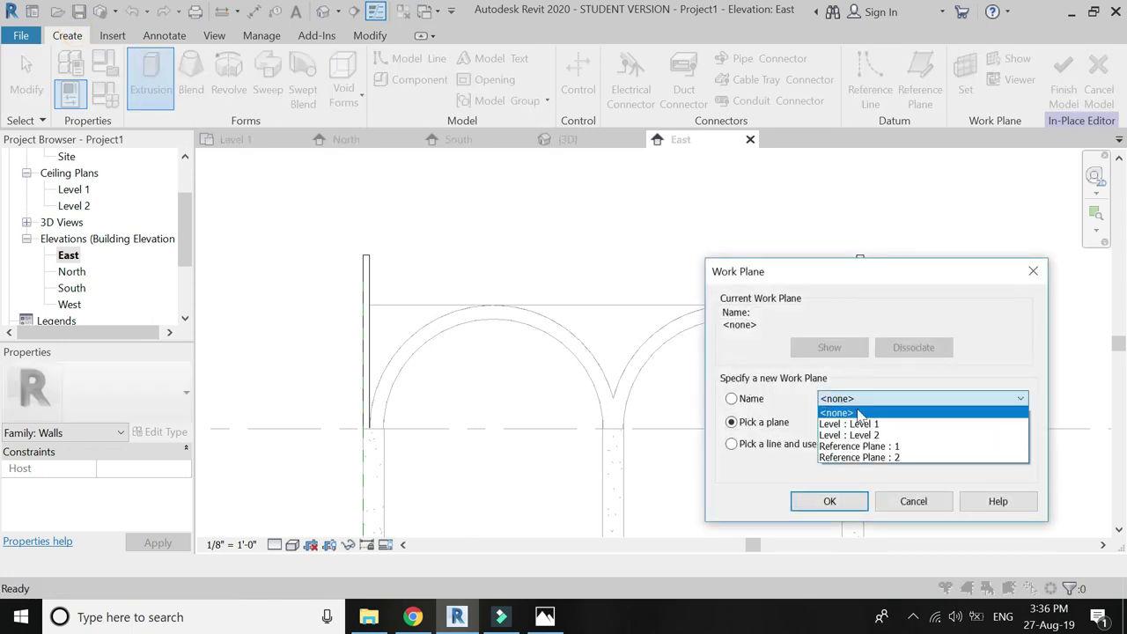
{"action": "left_click", "coordinate": [869, 458]}
{"action": "left_click", "coordinate": [856, 502]}
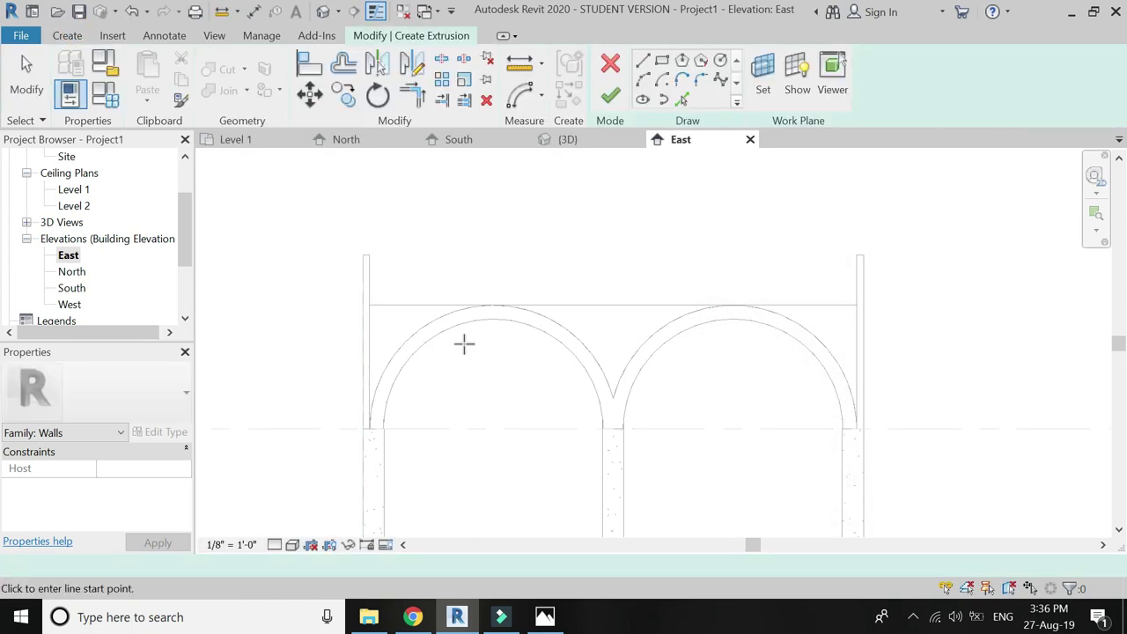
- Sketch the left vertical line, the 23'-6" top edge, and the right side down to the arch foot
{"action": "scroll", "coordinate": [362, 430], "scroll_direction": "up", "scroll_amount": 3}
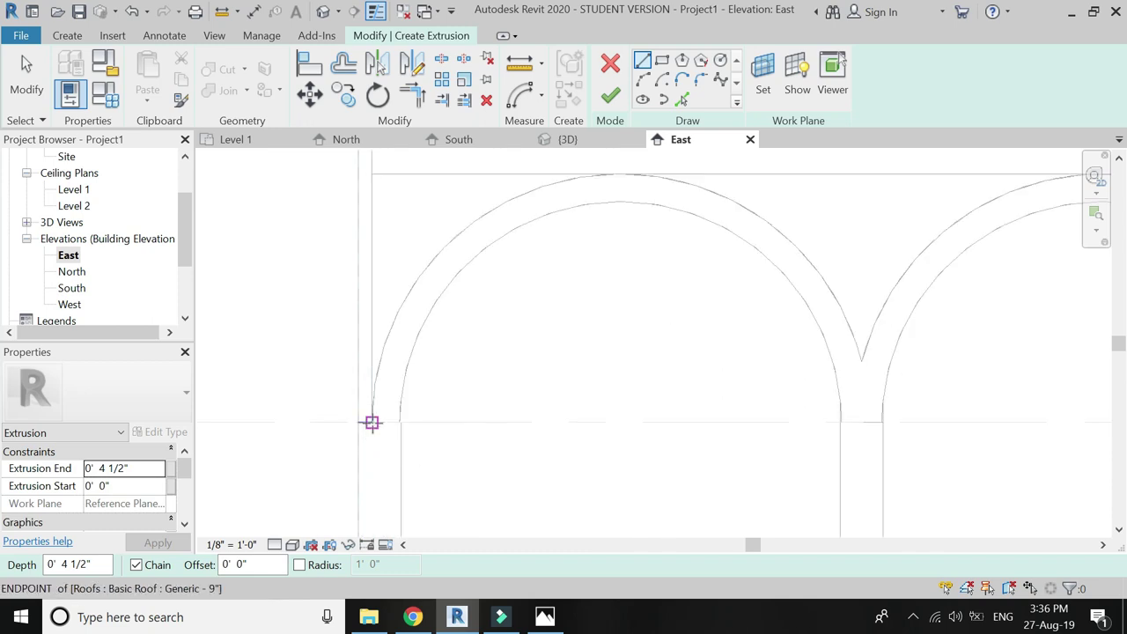
{"action": "left_click", "coordinate": [372, 423]}
{"action": "scroll", "coordinate": [371, 450], "scroll_direction": "down", "scroll_amount": 2}
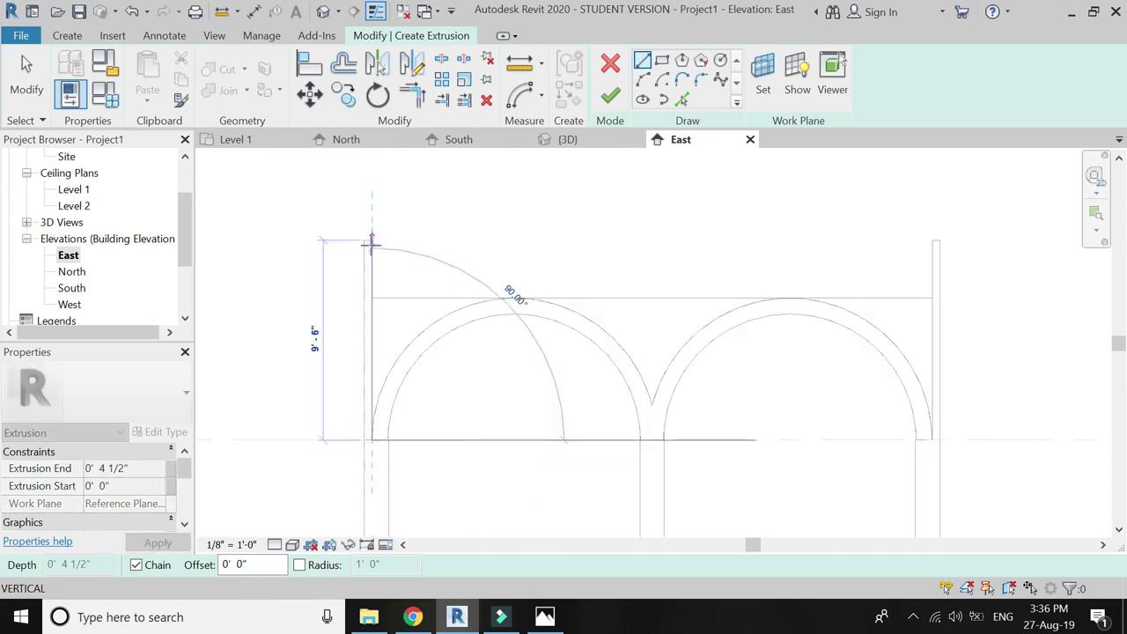
{"action": "left_click", "coordinate": [371, 240]}
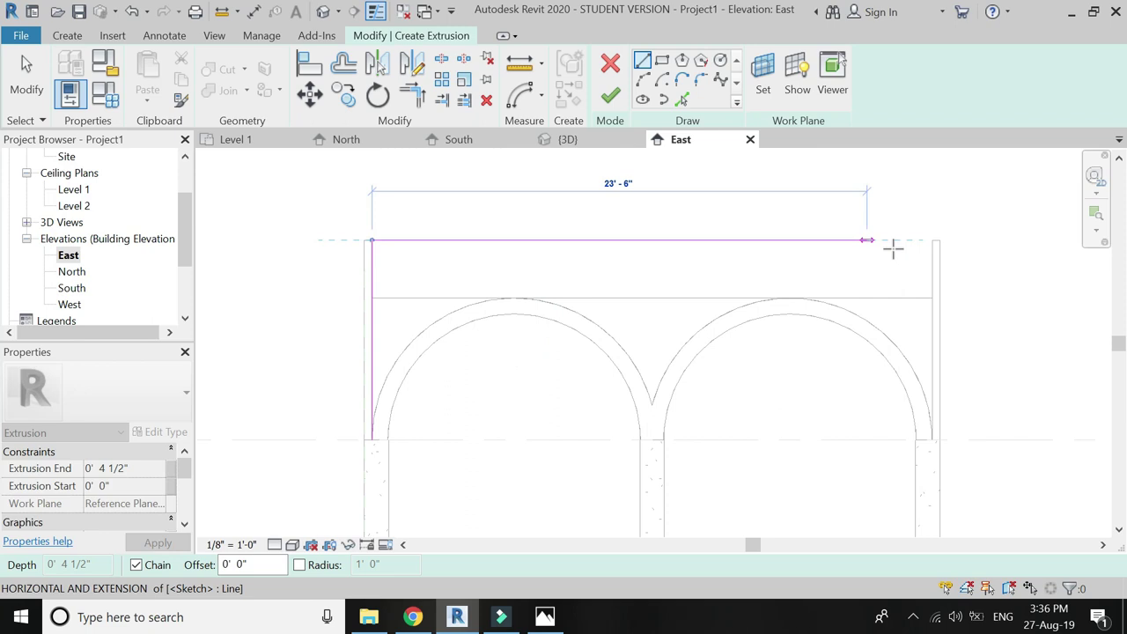
{"action": "left_click", "coordinate": [933, 239]}
{"action": "scroll", "coordinate": [931, 411], "scroll_direction": "up", "scroll_amount": 2}
{"action": "scroll", "coordinate": [931, 441], "scroll_direction": "up", "scroll_amount": 2}
{"action": "left_click", "coordinate": [933, 411]}
{"action": "scroll", "coordinate": [934, 411], "scroll_direction": "down", "scroll_amount": 2}
{"action": "scroll", "coordinate": [960, 440], "scroll_direction": "down", "scroll_amount": 2}
{"action": "key", "text": "Escape"}
- Draw the first Start-End-Radius arc from the left foot to the middle column
{"action": "left_click", "coordinate": [642, 79]}
{"action": "left_click", "coordinate": [398, 438]}
{"action": "left_click", "coordinate": [679, 406]}
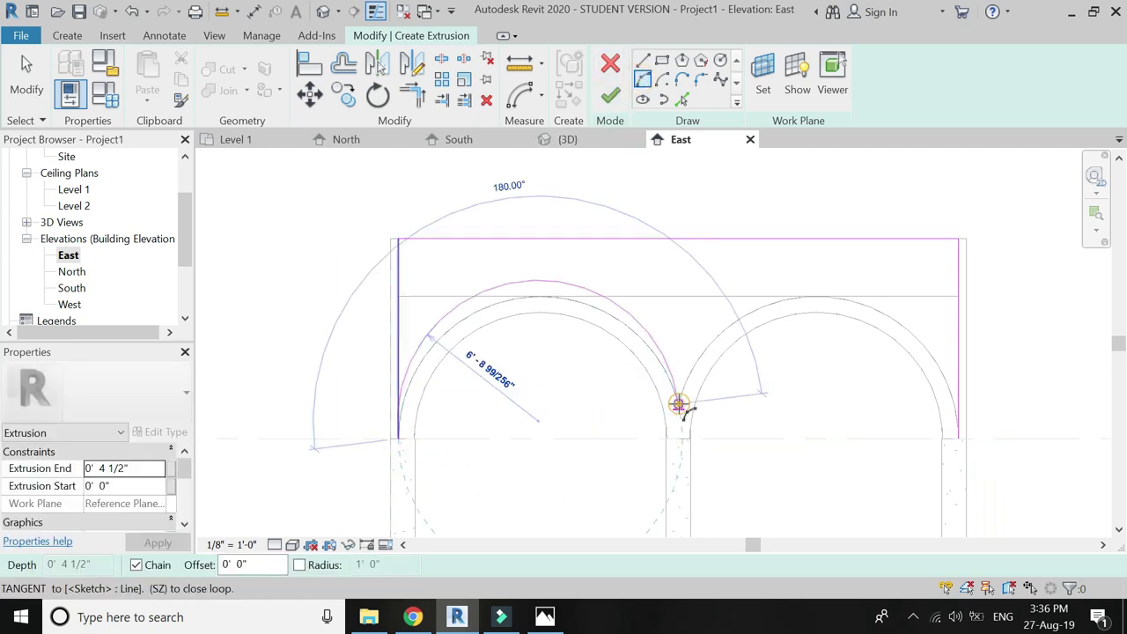
{"action": "left_click", "coordinate": [496, 304]}
{"action": "key", "text": "Escape"}
{"action": "key", "text": "Escape"}
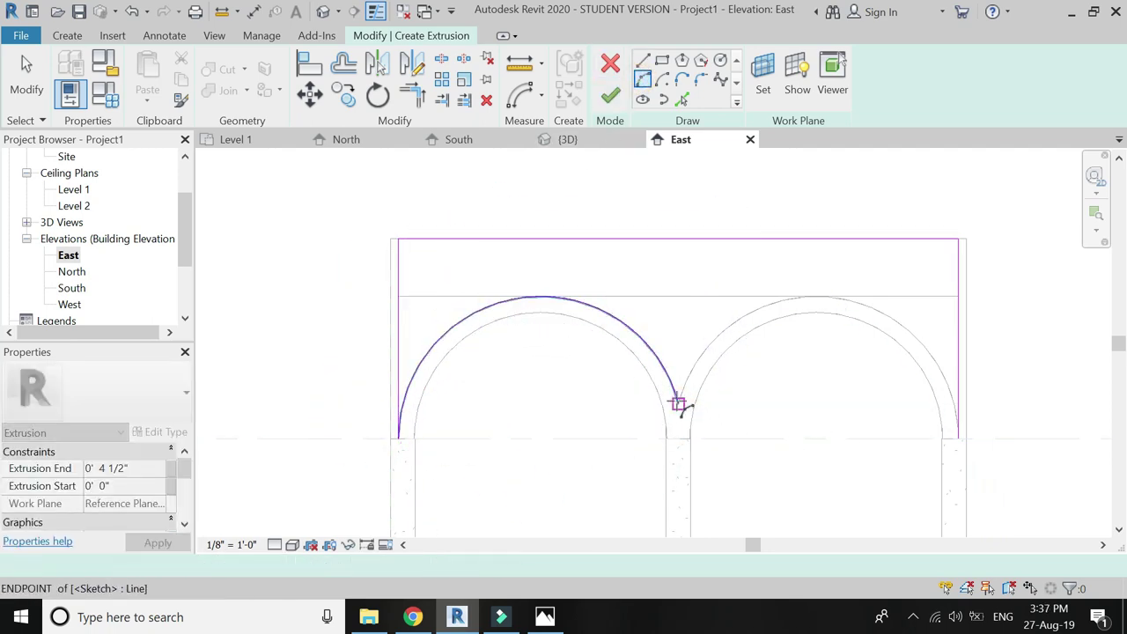
- Draw the second arch's arc from the middle column to the right foot and finish the extrusion
{"action": "left_click", "coordinate": [679, 405]}
{"action": "scroll", "coordinate": [956, 445], "scroll_direction": "up", "scroll_amount": 2}
{"action": "scroll", "coordinate": [964, 432], "scroll_direction": "up", "scroll_amount": 2}
{"action": "left_click", "coordinate": [959, 442]}
{"action": "scroll", "coordinate": [861, 354], "scroll_direction": "down", "scroll_amount": 1}
{"action": "left_click", "coordinate": [797, 231]}
{"action": "scroll", "coordinate": [745, 402], "scroll_direction": "down", "scroll_amount": 2}
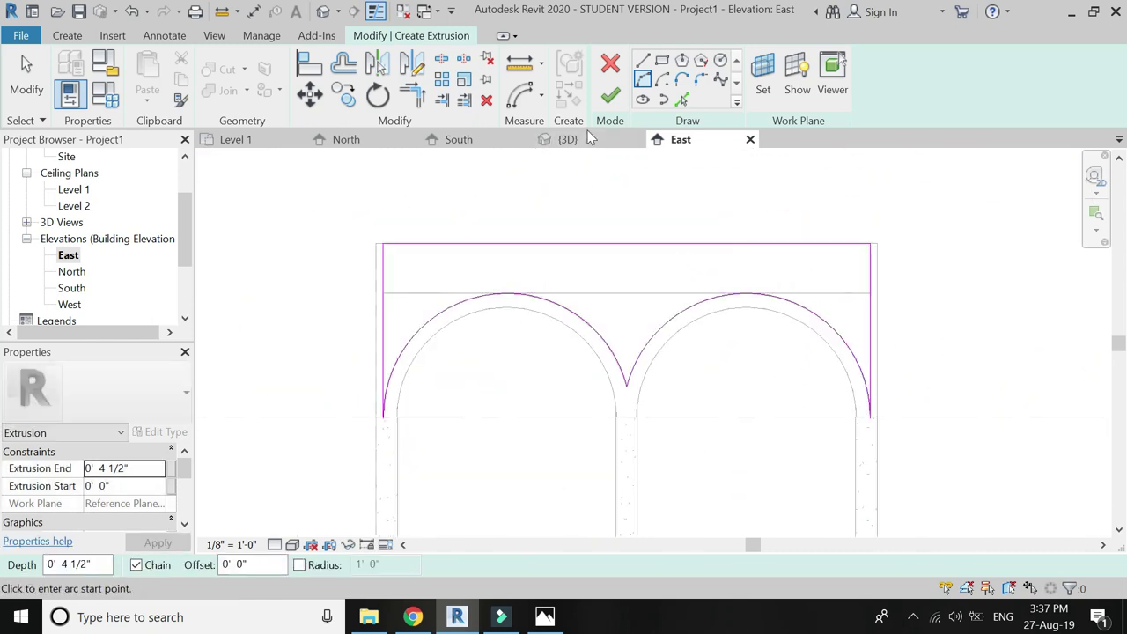
{"action": "left_click", "coordinate": [610, 95]}
{"action": "left_click", "coordinate": [611, 258]}
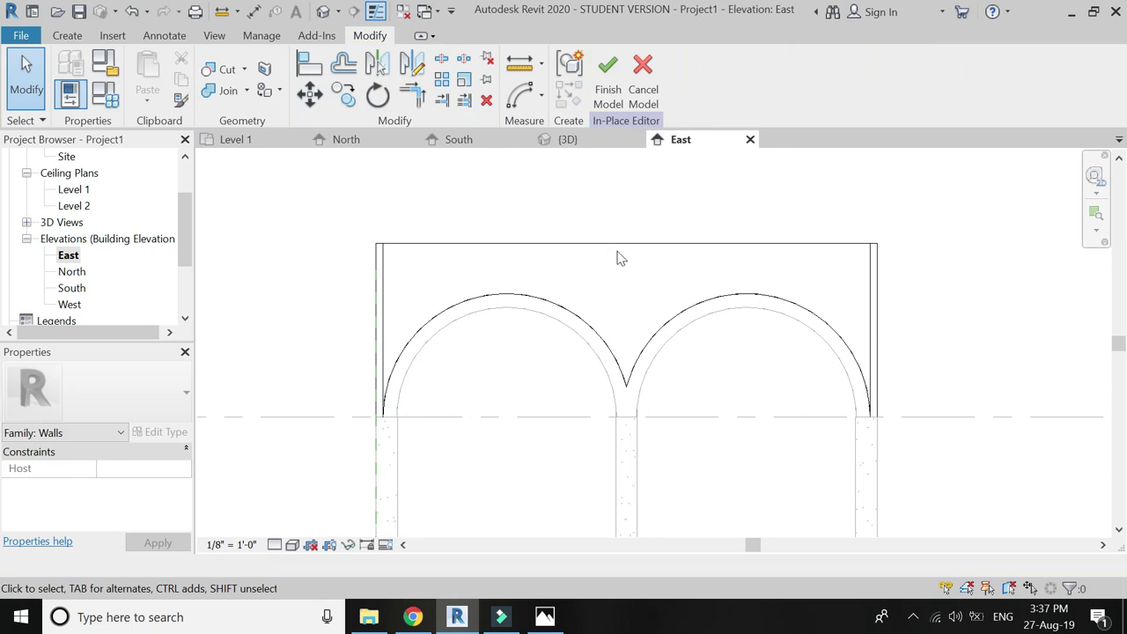
- In the 3D view, flip the arched wall extrusion by setting its Depth to -0' 4 1/2"
{"action": "left_click", "coordinate": [621, 247]}
{"action": "left_click", "coordinate": [511, 172]}
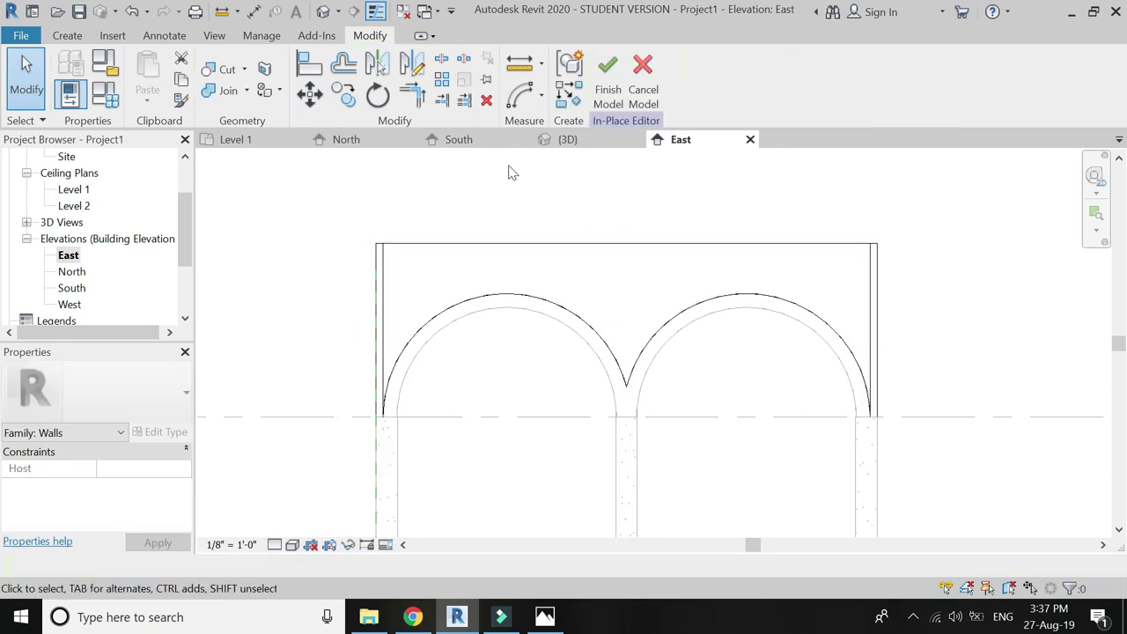
{"action": "left_click", "coordinate": [569, 139]}
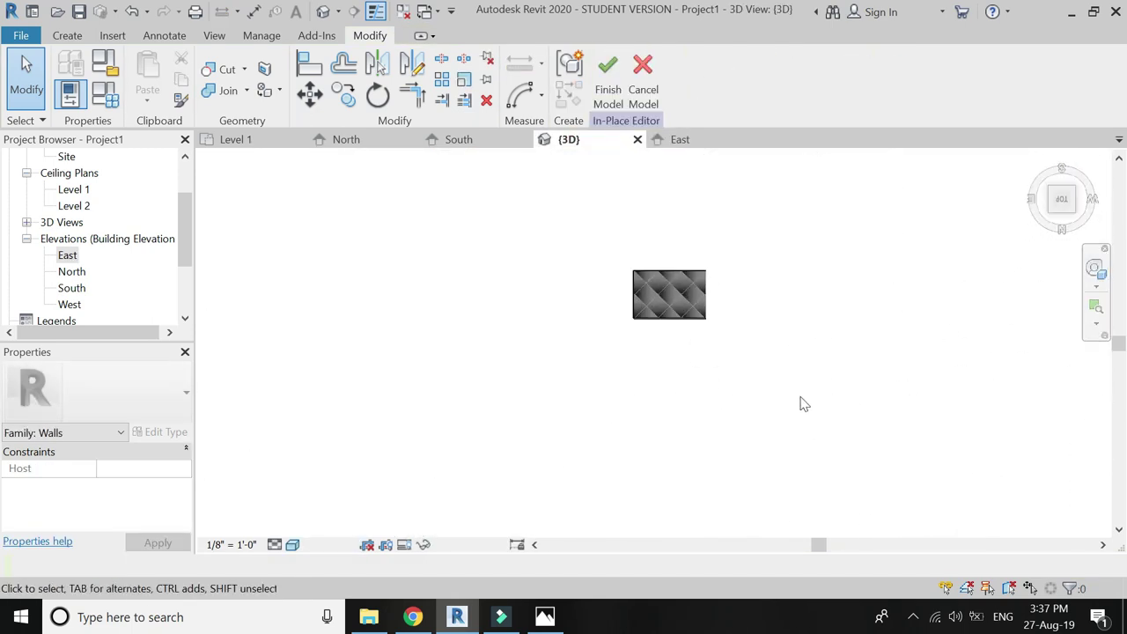
{"action": "scroll", "coordinate": [650, 273], "scroll_direction": "up", "scroll_amount": 3}
{"action": "scroll", "coordinate": [650, 268], "scroll_direction": "up", "scroll_amount": 2}
{"action": "scroll", "coordinate": [643, 251], "scroll_direction": "up", "scroll_amount": 2}
{"action": "scroll", "coordinate": [608, 273], "scroll_direction": "up", "scroll_amount": 1}
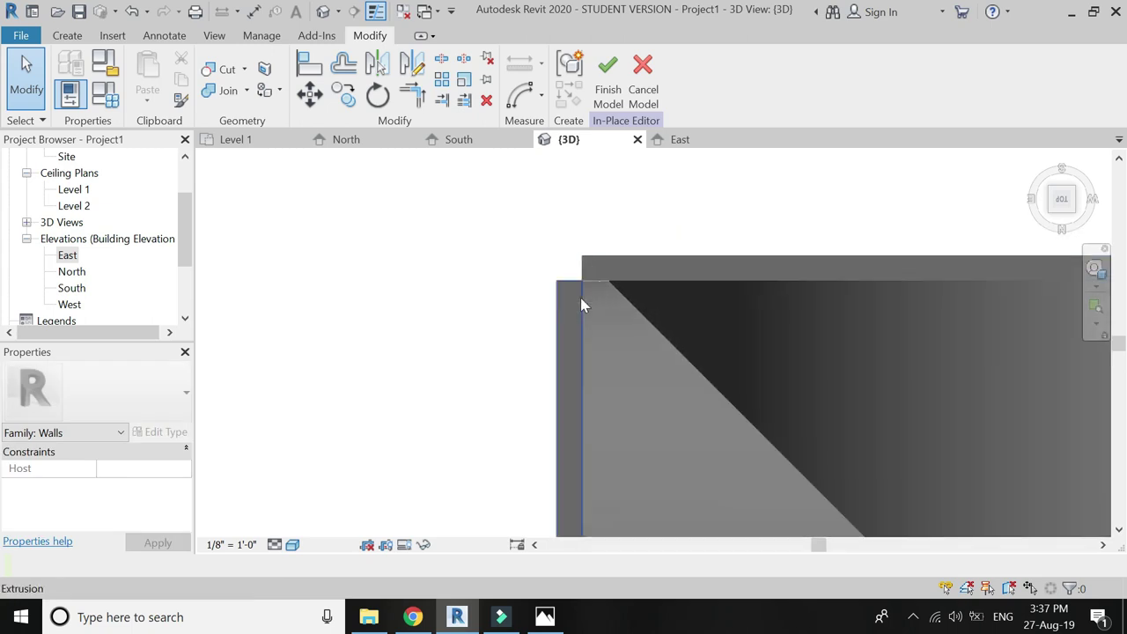
{"action": "scroll", "coordinate": [580, 298], "scroll_direction": "up", "scroll_amount": 1}
{"action": "left_click", "coordinate": [579, 327]}
{"action": "scroll", "coordinate": [564, 269], "scroll_direction": "up", "scroll_amount": 1}
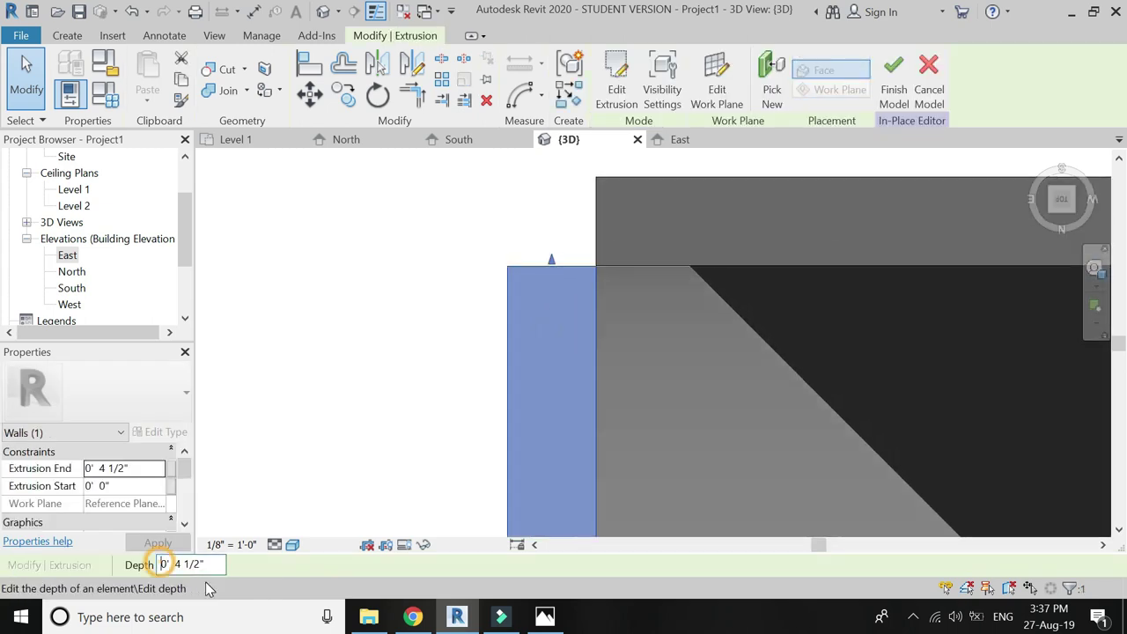
{"action": "type", "text": "-"}
{"action": "key", "text": "Return"}
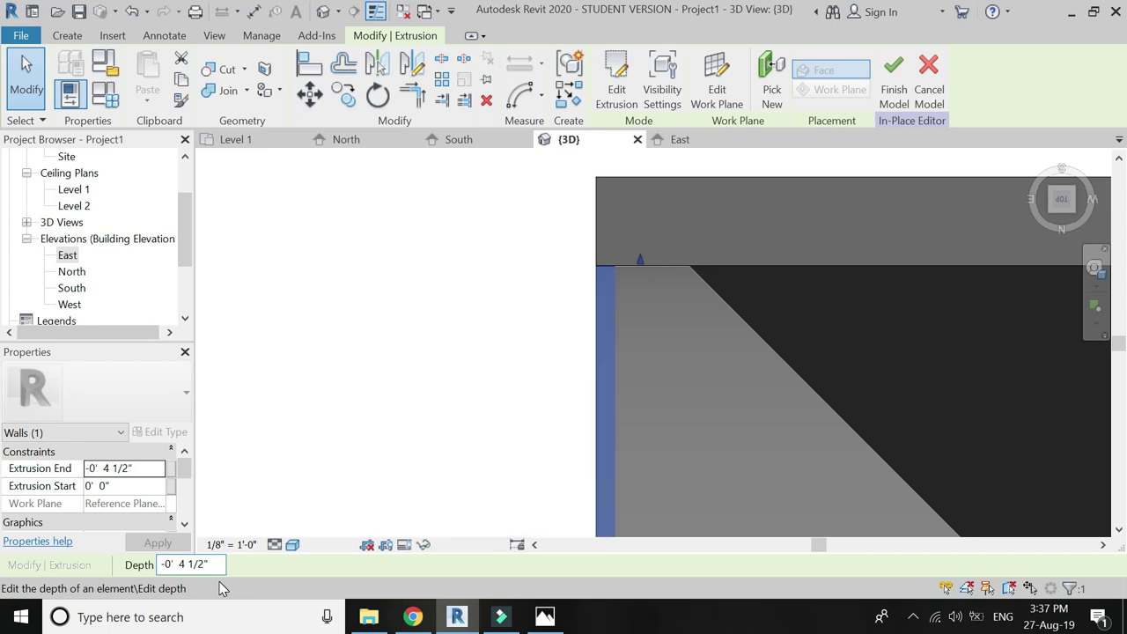
{"action": "middle_click_drag", "start_coordinate": [321, 388], "coordinate": [347, 291], "text": "shift"}
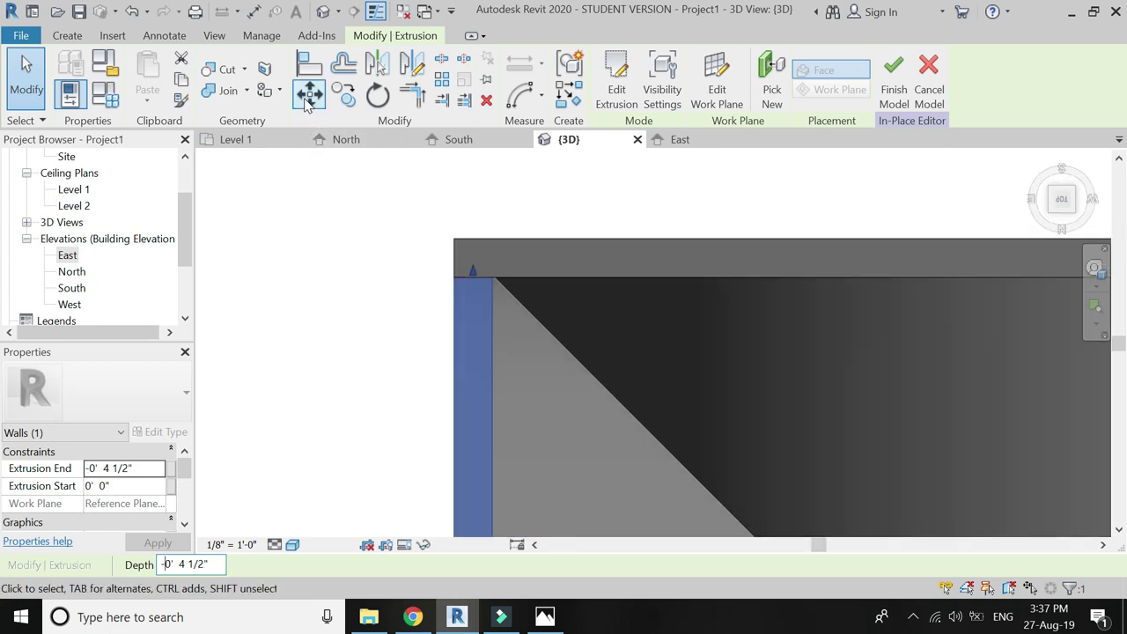
- Copy the extrusion with Constrain off from the wall corner to the opposite side of the arcade
{"action": "left_click", "coordinate": [343, 95]}
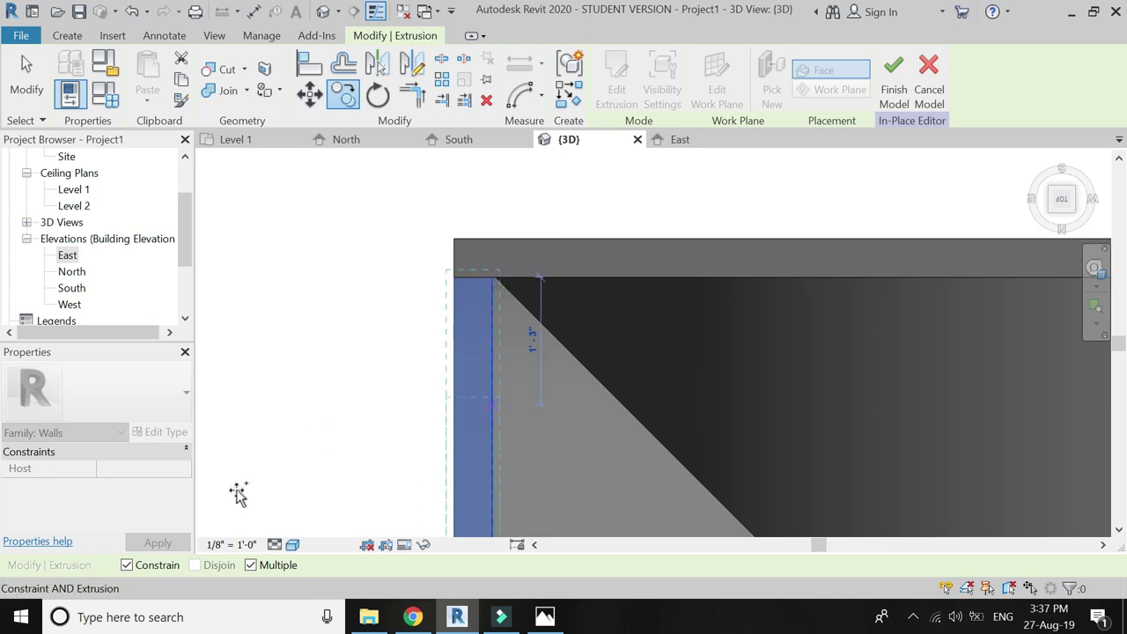
{"action": "left_click", "coordinate": [126, 565]}
{"action": "left_click", "coordinate": [291, 306]}
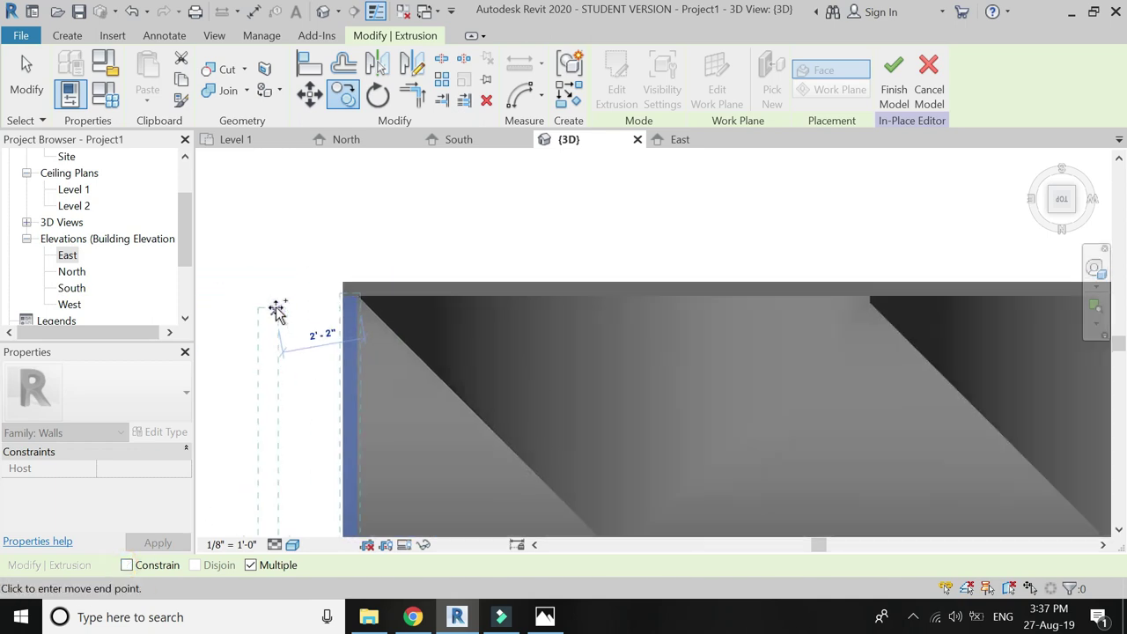
{"action": "scroll", "coordinate": [731, 327], "scroll_direction": "up", "scroll_amount": 2}
{"action": "scroll", "coordinate": [660, 244], "scroll_direction": "up", "scroll_amount": 2}
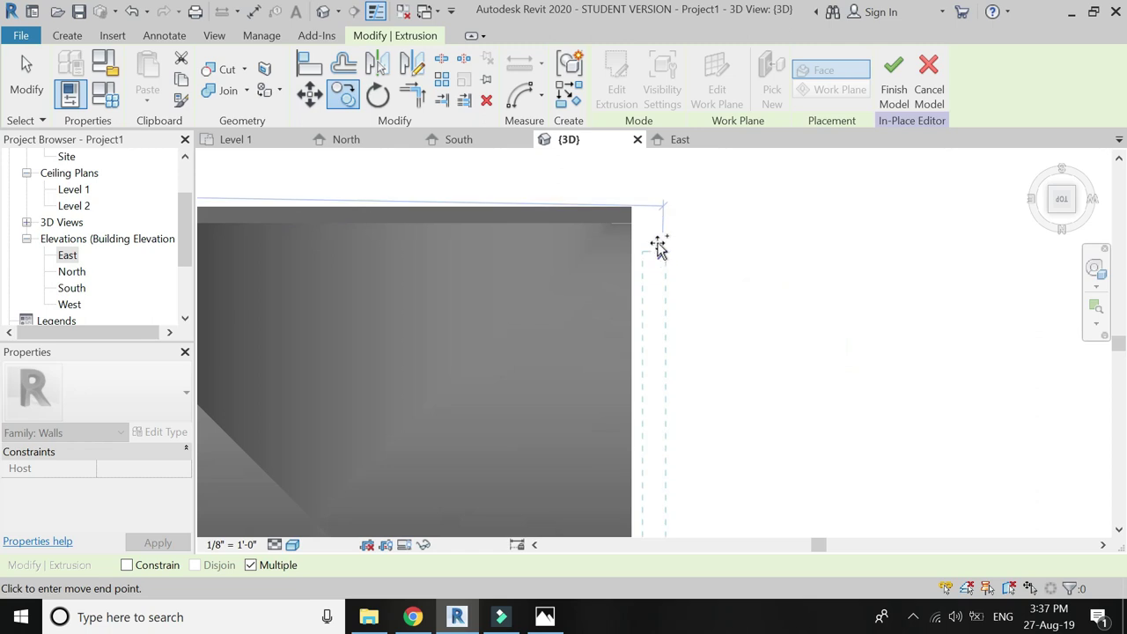
{"action": "scroll", "coordinate": [634, 229], "scroll_direction": "up", "scroll_amount": 2}
{"action": "scroll", "coordinate": [630, 228], "scroll_direction": "up", "scroll_amount": 1}
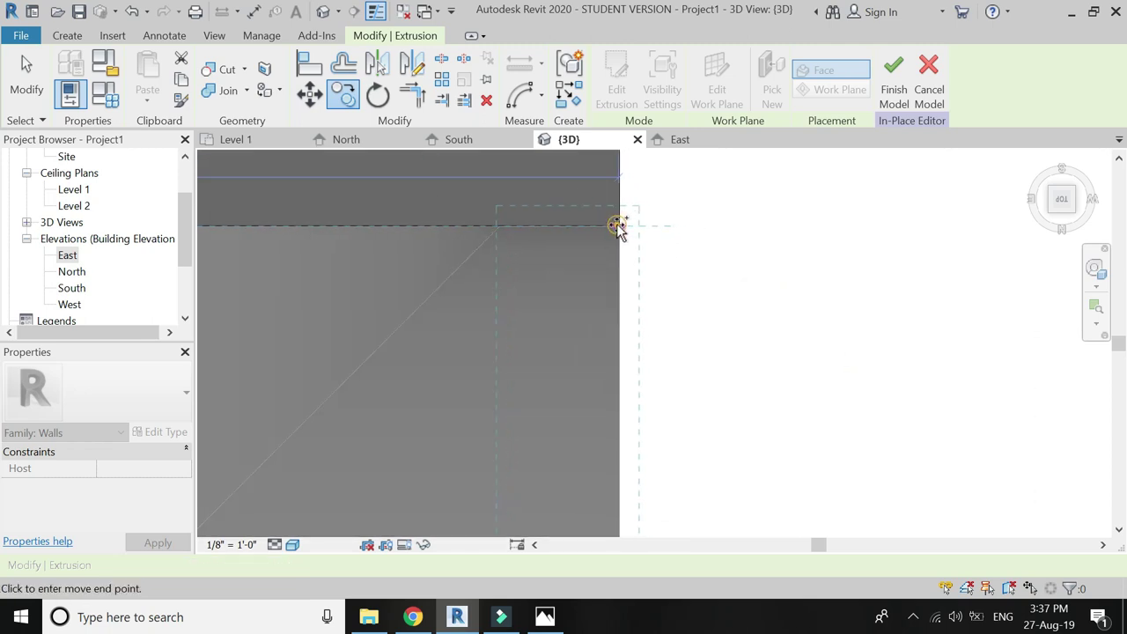
{"action": "left_click", "coordinate": [765, 255]}
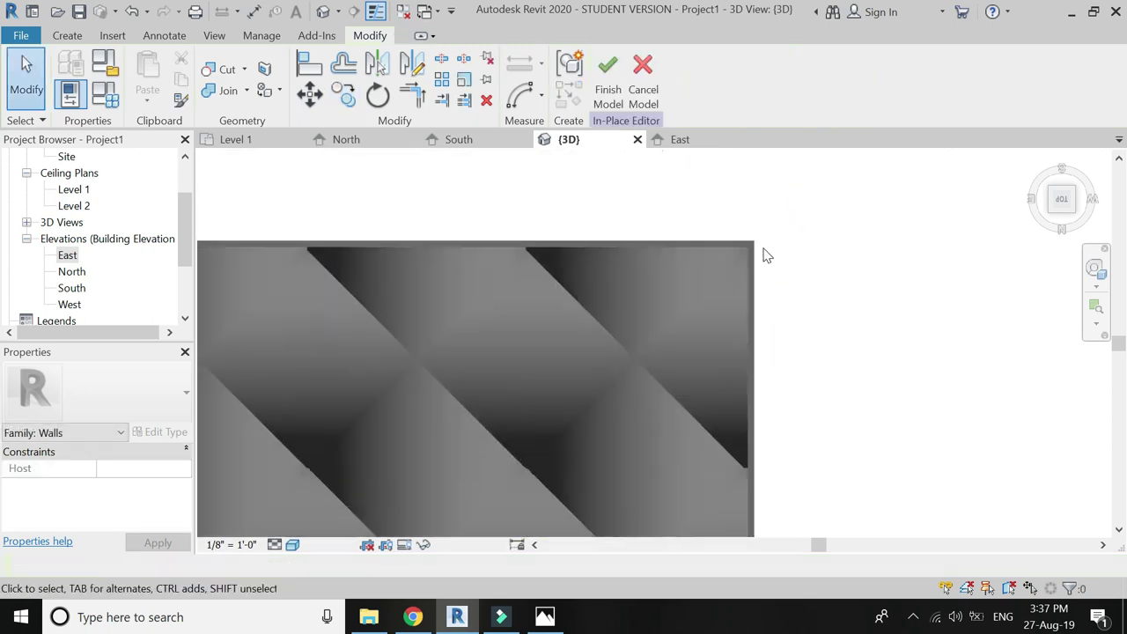
{"action": "scroll", "coordinate": [765, 256], "scroll_direction": "down", "scroll_amount": 2}
- Switch to a corner isometric view of the model using the ViewCube
{"action": "left_click", "coordinate": [1076, 217]}
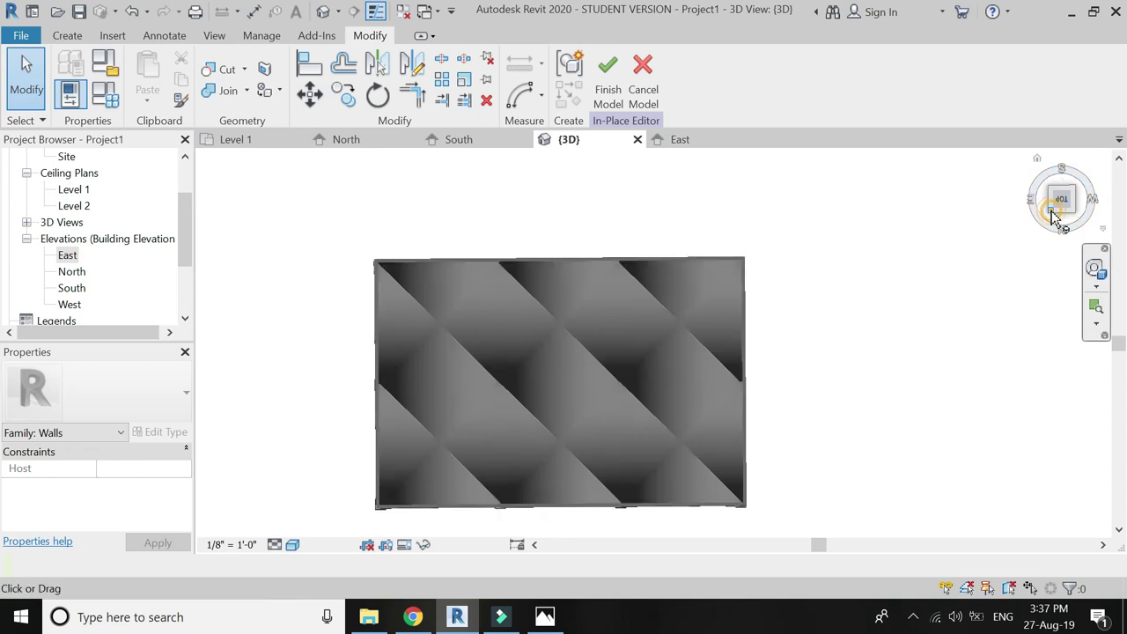
{"action": "scroll", "coordinate": [621, 455], "scroll_direction": "up", "scroll_amount": 5}
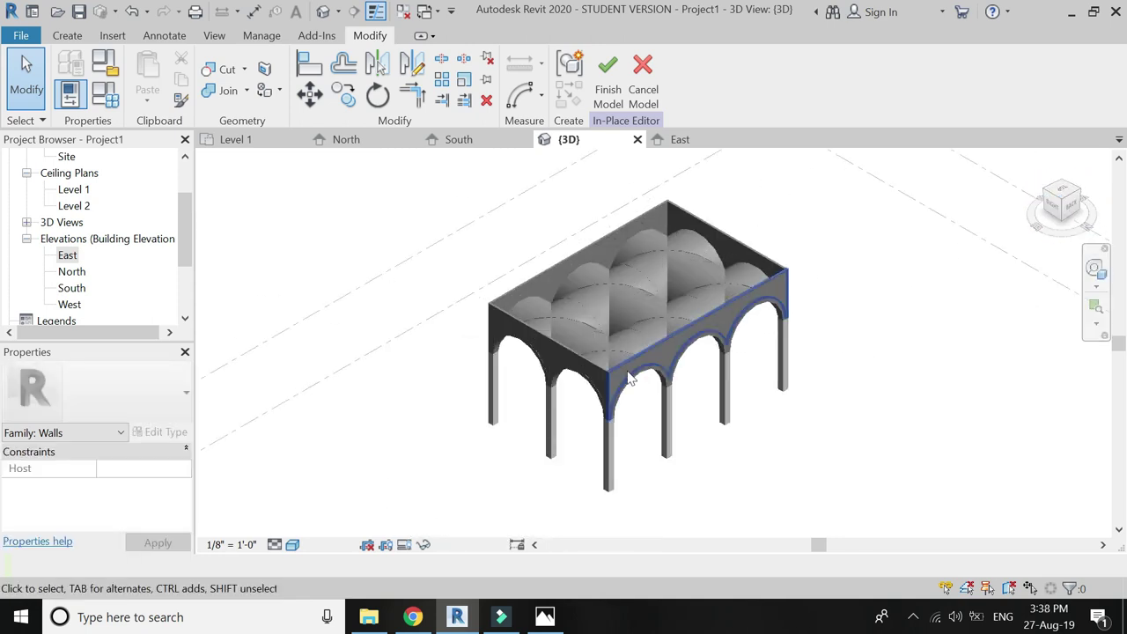
{"action": "scroll", "coordinate": [621, 456], "scroll_direction": "up", "scroll_amount": 4}
{"action": "scroll", "coordinate": [663, 492], "scroll_direction": "up", "scroll_amount": 1}
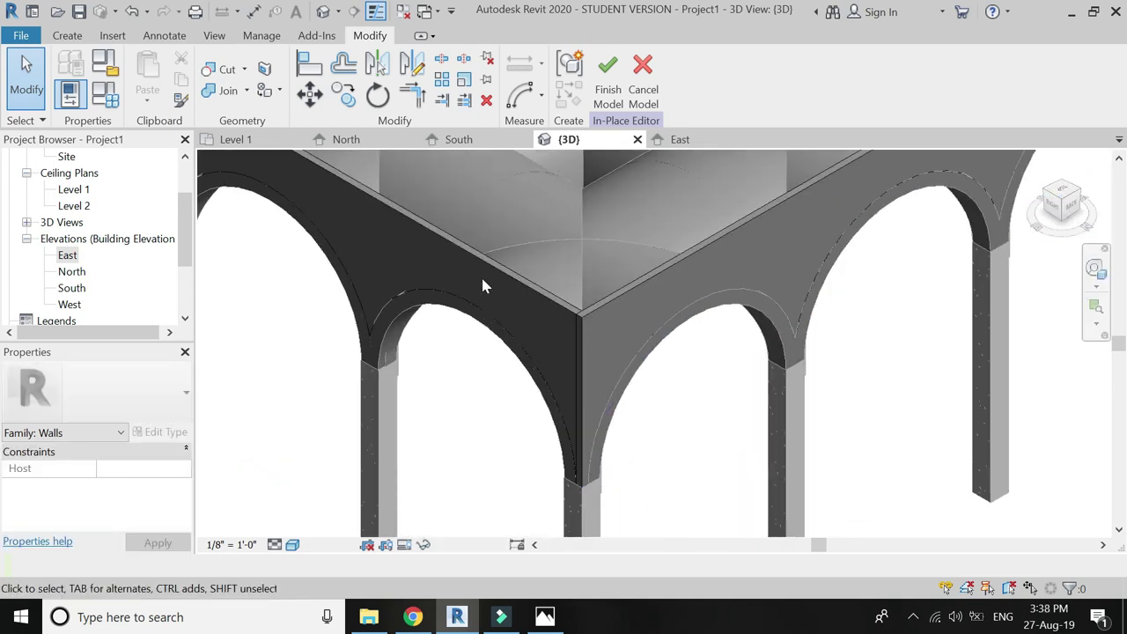
- Join the front wall extrusion to the roof slab at the first corner
{"action": "left_click", "coordinate": [226, 95]}
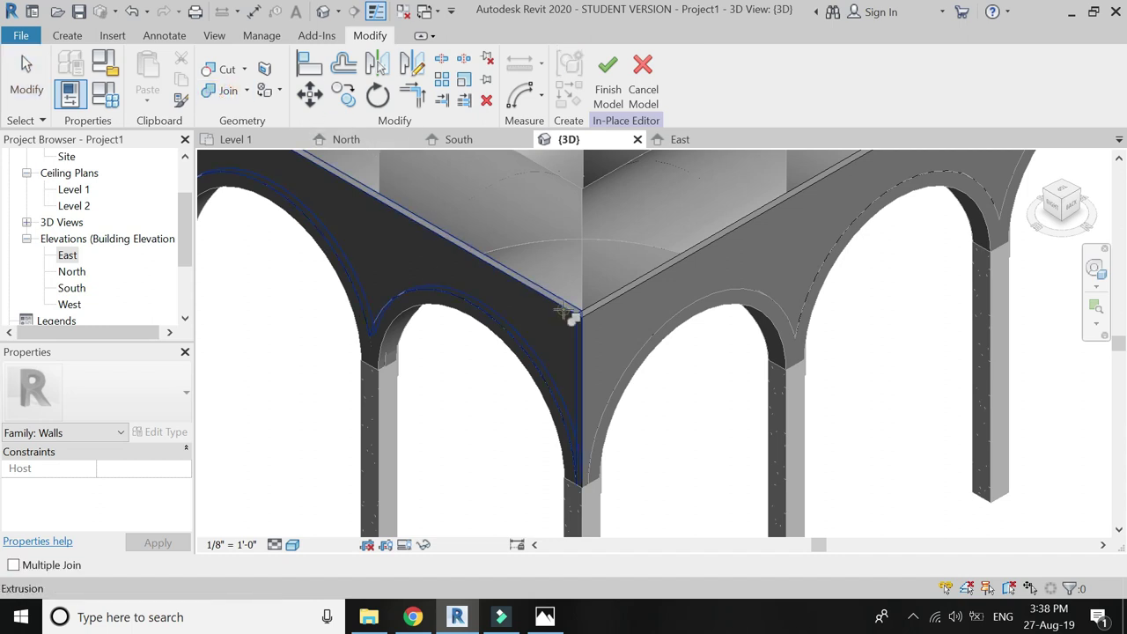
{"action": "middle_click_drag", "start_coordinate": [599, 398], "coordinate": [575, 398], "text": "shift"}
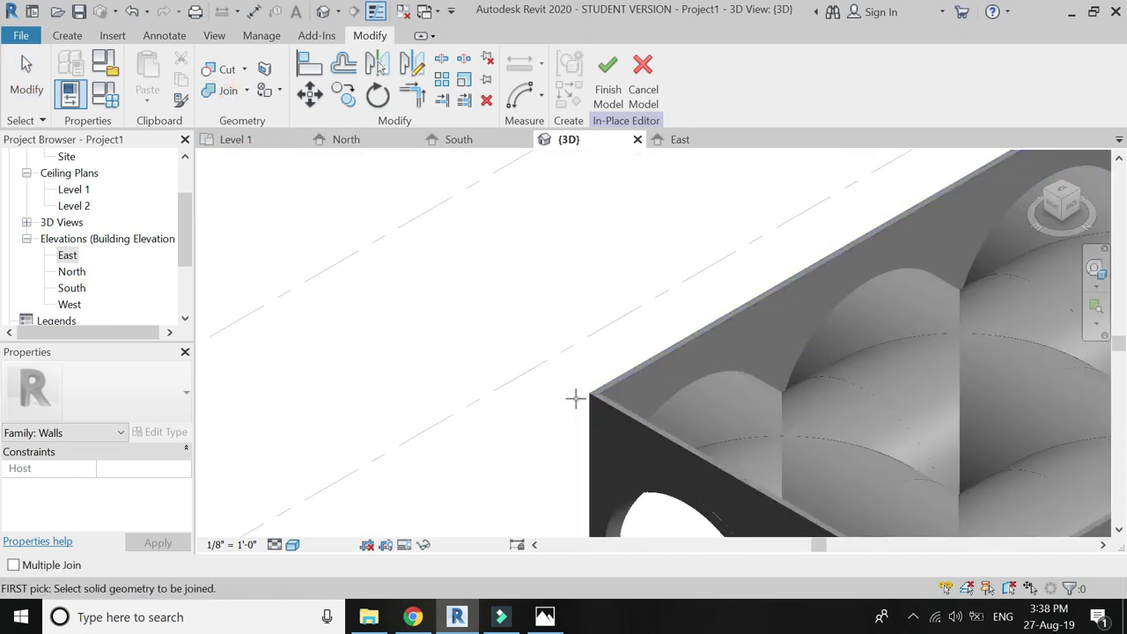
{"action": "scroll", "coordinate": [575, 398], "scroll_direction": "up", "scroll_amount": 2}
{"action": "left_click", "coordinate": [647, 414]}
{"action": "left_click", "coordinate": [655, 344]}
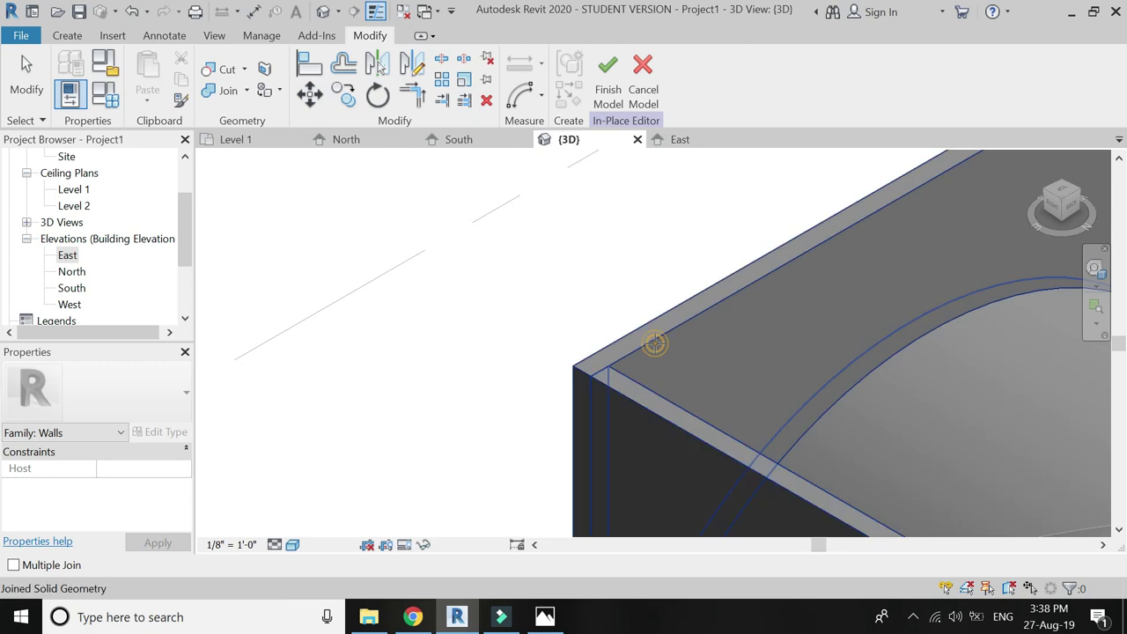
{"action": "scroll", "coordinate": [509, 453], "scroll_direction": "down", "scroll_amount": 3}
{"action": "scroll", "coordinate": [503, 456], "scroll_direction": "down", "scroll_amount": 2}
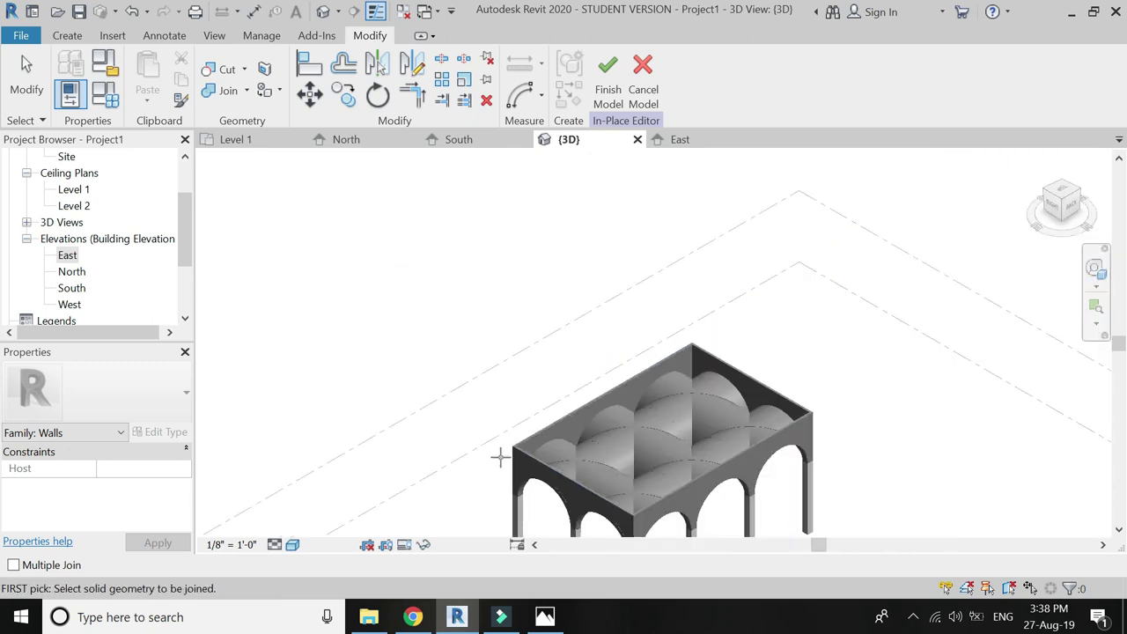
{"action": "scroll", "coordinate": [503, 456], "scroll_direction": "up", "scroll_amount": 2}
{"action": "scroll", "coordinate": [699, 343], "scroll_direction": "up", "scroll_amount": 3}
- Join the remaining corner walls and the side wall to the roof slab, then exit
{"action": "left_click", "coordinate": [698, 344]}
{"action": "left_click", "coordinate": [696, 300]}
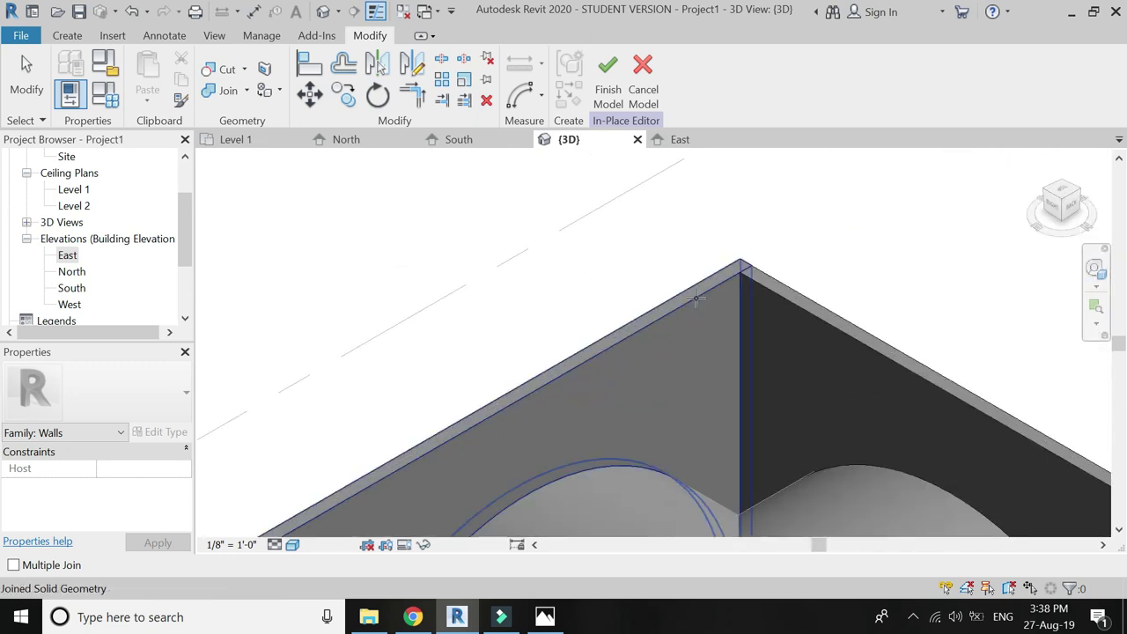
{"action": "left_click", "coordinate": [697, 299]}
{"action": "left_click", "coordinate": [784, 302]}
{"action": "left_click", "coordinate": [226, 90]}
{"action": "left_click", "coordinate": [743, 322]}
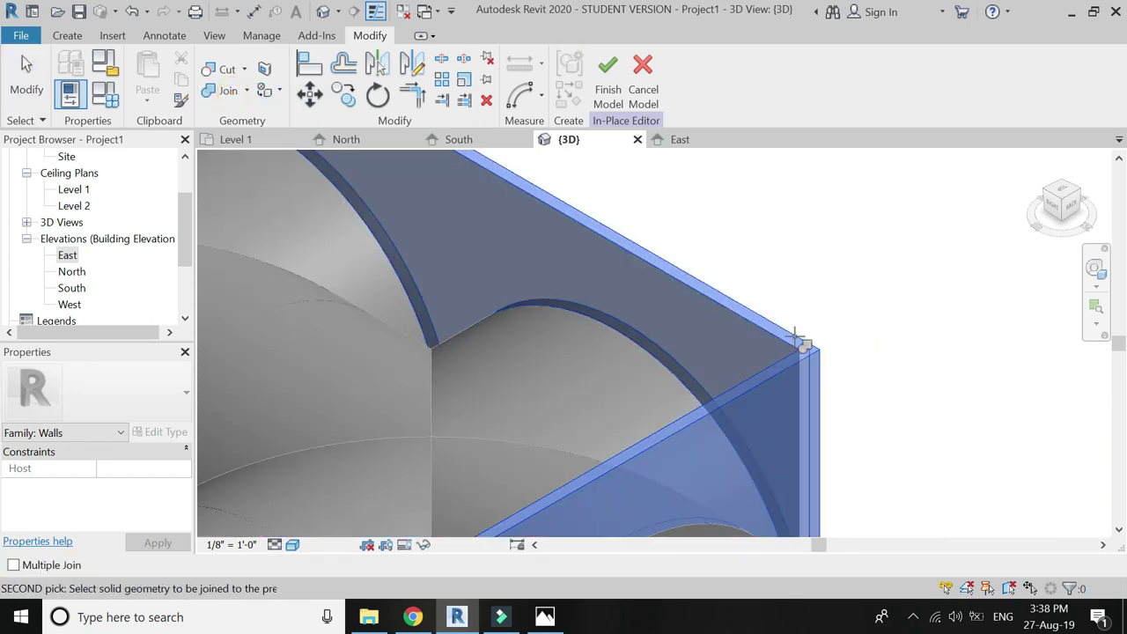
{"action": "scroll", "coordinate": [801, 334], "scroll_direction": "down", "scroll_amount": 5}
{"action": "key", "text": "Escape"}
- Add Level 3 above the arches at 23'-6"
{"action": "scroll", "coordinate": [532, 489], "scroll_direction": "down", "scroll_amount": 2}
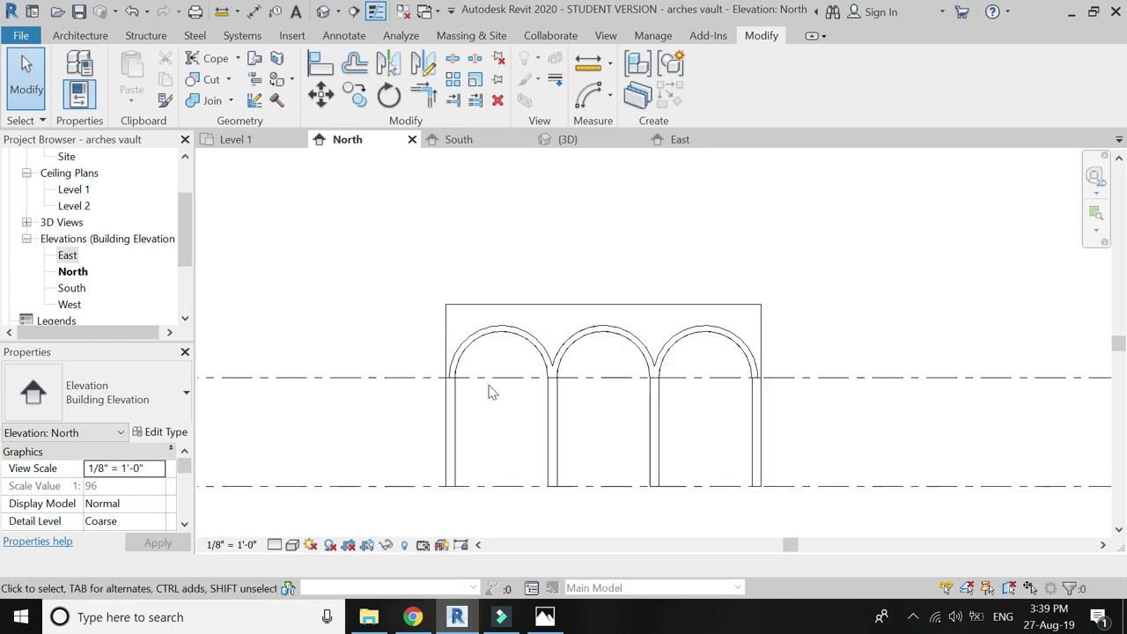
{"action": "left_click", "coordinate": [932, 74]}
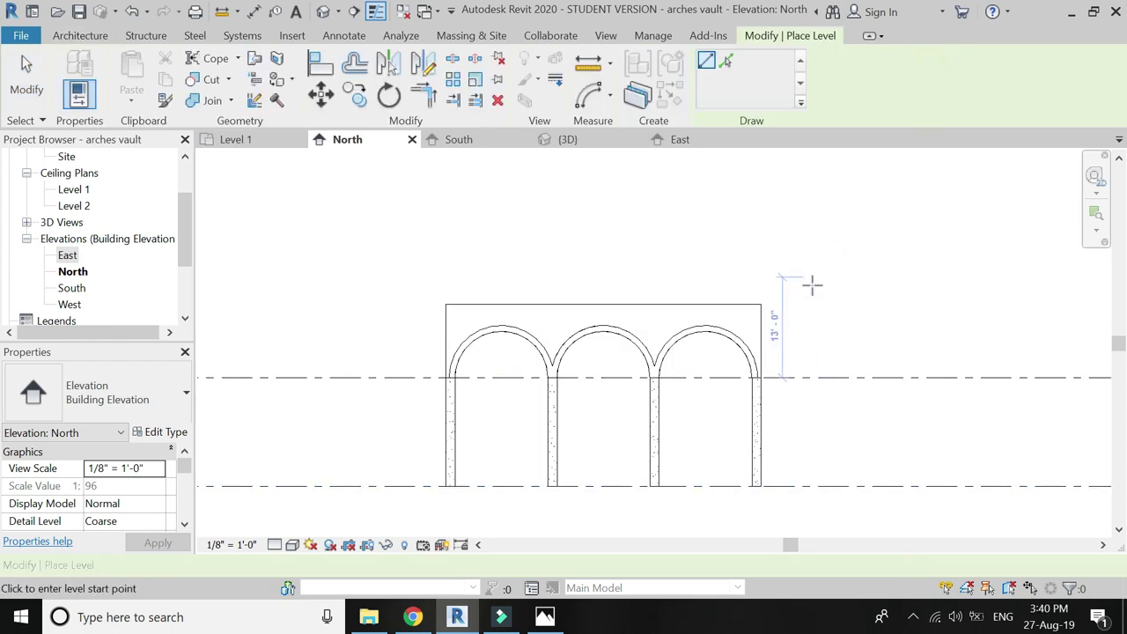
{"action": "left_click", "coordinate": [772, 304]}
{"action": "scroll", "coordinate": [670, 304], "scroll_direction": "down", "scroll_amount": 2}
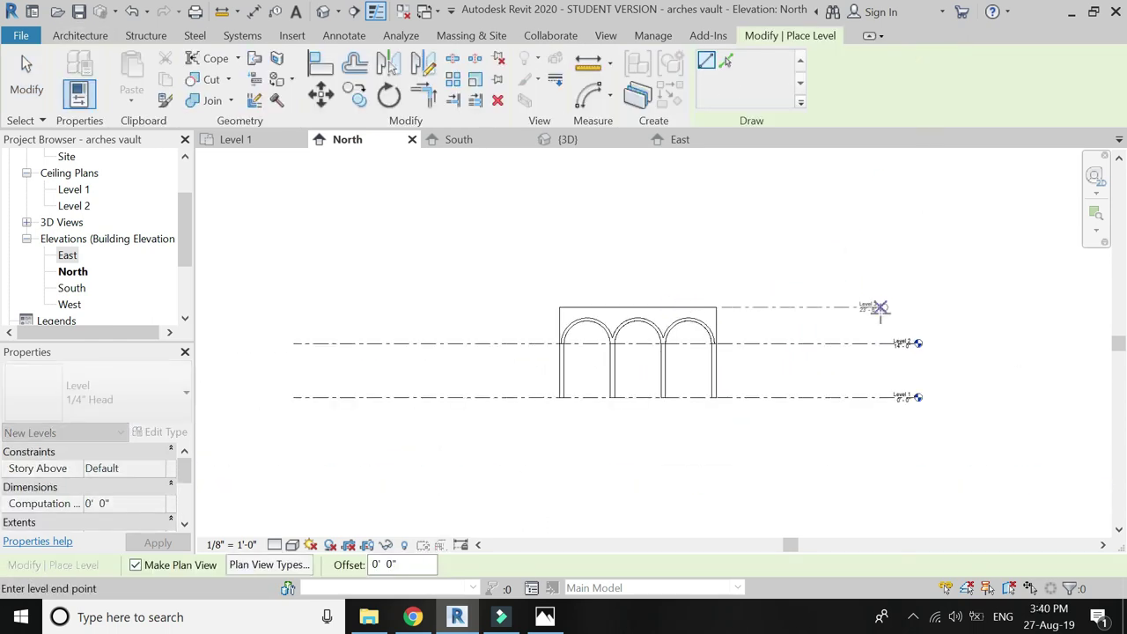
{"action": "left_click", "coordinate": [916, 307]}
{"action": "key", "text": "Escape"}
{"action": "key", "text": "Escape"}
{"action": "scroll", "coordinate": [876, 310], "scroll_direction": "up", "scroll_amount": 2}
{"action": "scroll", "coordinate": [919, 319], "scroll_direction": "down", "scroll_amount": 2}
- In the Level 3 floor plan, set the Underlay base level to Level 2 and apply
{"action": "double_click", "coordinate": [919, 320]}
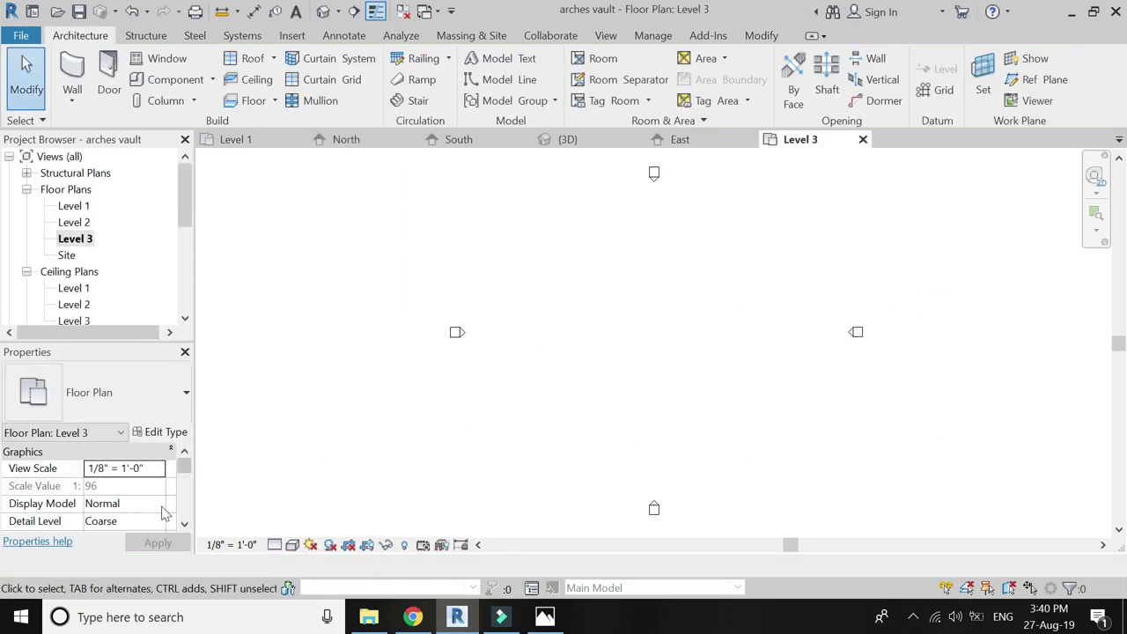
{"action": "scroll", "coordinate": [161, 511], "scroll_direction": "down", "scroll_amount": 1}
{"action": "scroll", "coordinate": [157, 510], "scroll_direction": "down", "scroll_amount": 2}
{"action": "scroll", "coordinate": [155, 509], "scroll_direction": "down", "scroll_amount": 2}
{"action": "scroll", "coordinate": [154, 508], "scroll_direction": "down", "scroll_amount": 1}
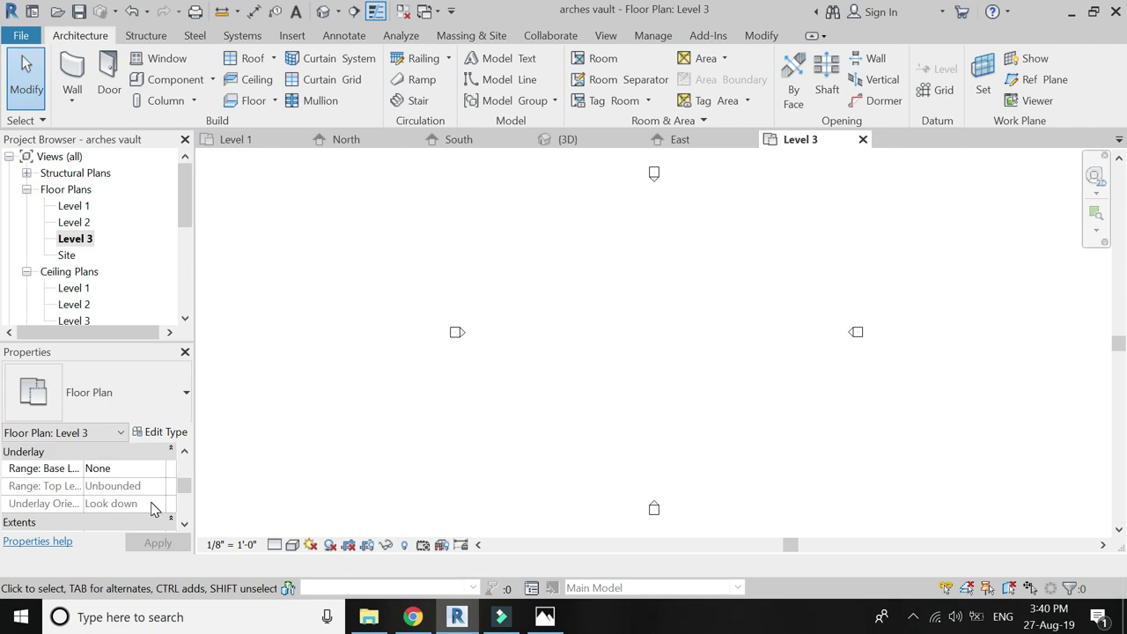
{"action": "left_click", "coordinate": [159, 469]}
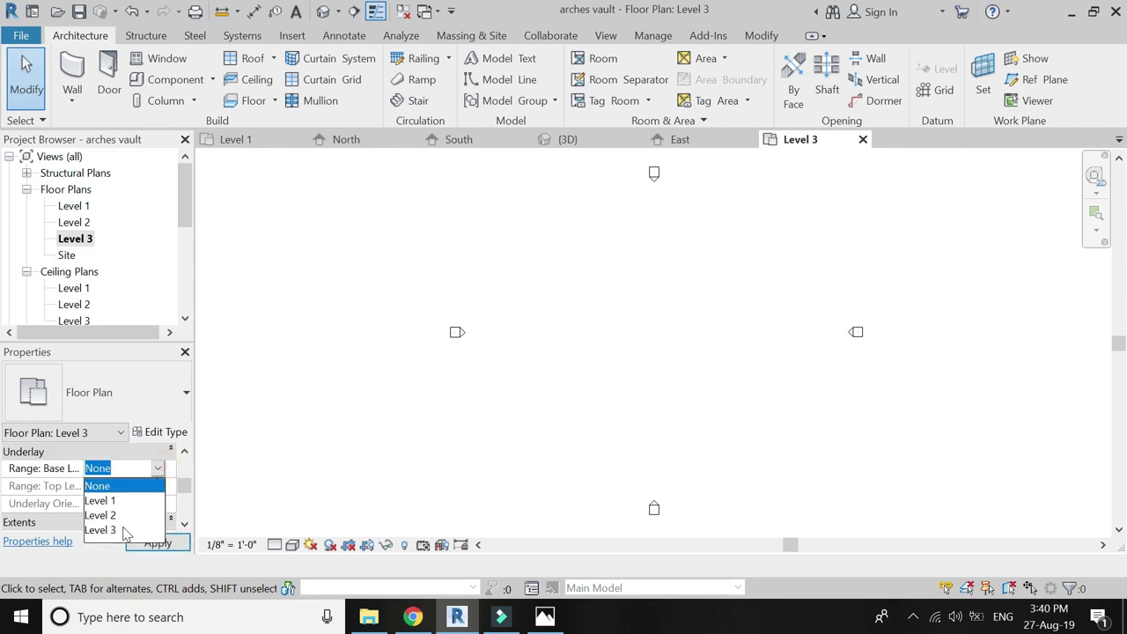
{"action": "left_click", "coordinate": [118, 518]}
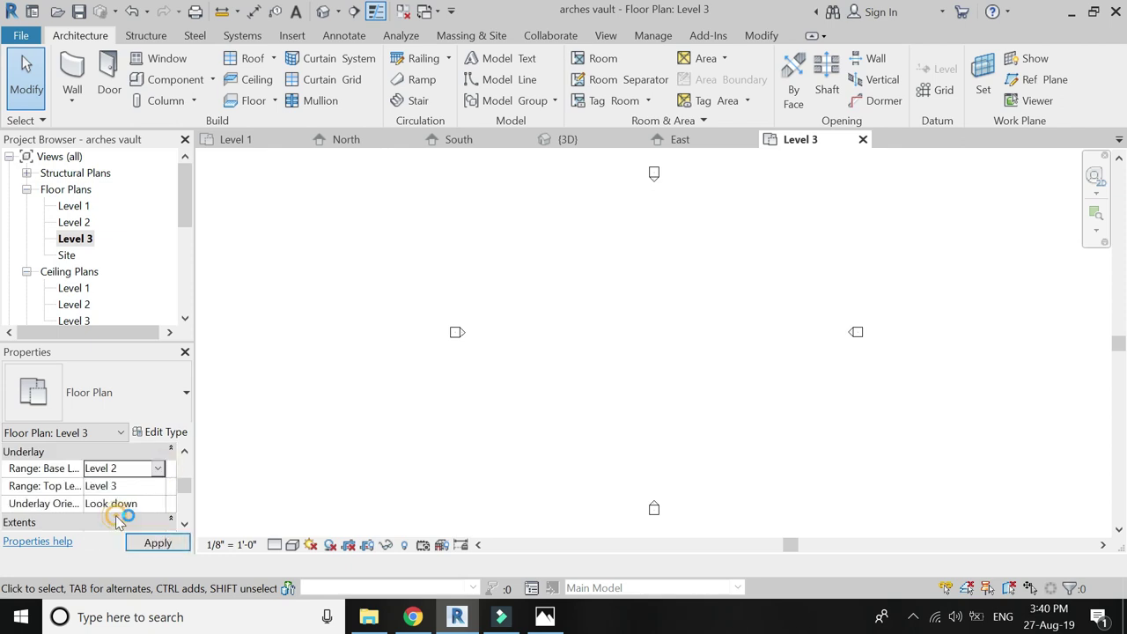
{"action": "left_click", "coordinate": [158, 543]}
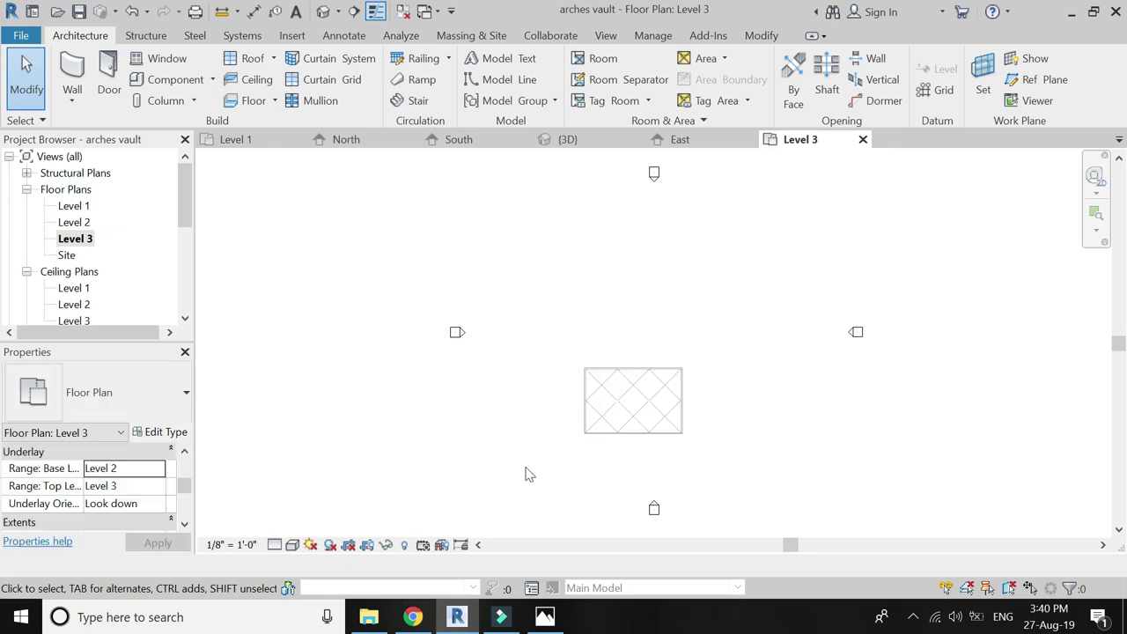
{"action": "scroll", "coordinate": [634, 417], "scroll_direction": "up", "scroll_amount": 5}
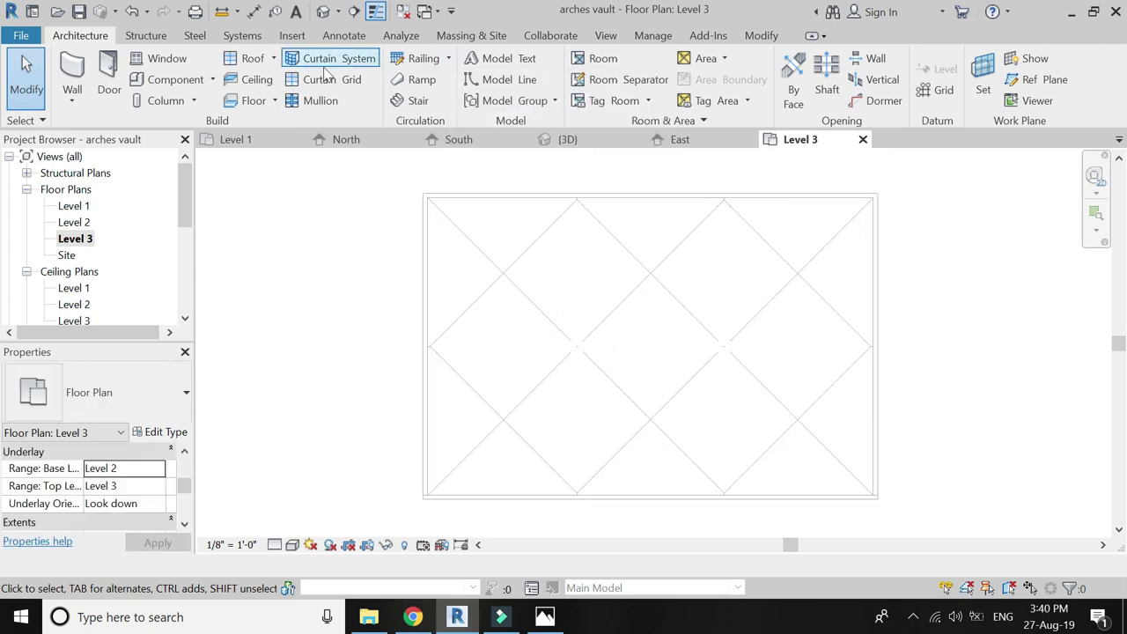
- Sketch a rectangular roof footprint snapped to the vault's opposite corners
{"action": "left_click", "coordinate": [252, 60]}
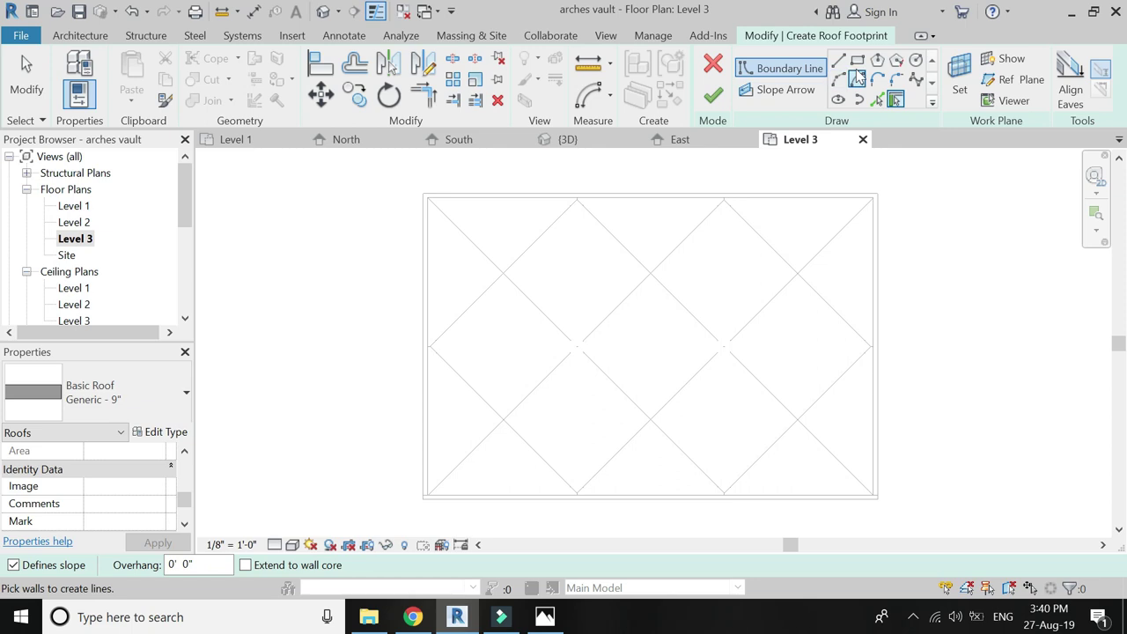
{"action": "left_click", "coordinate": [857, 62]}
{"action": "scroll", "coordinate": [419, 185], "scroll_direction": "up", "scroll_amount": 3}
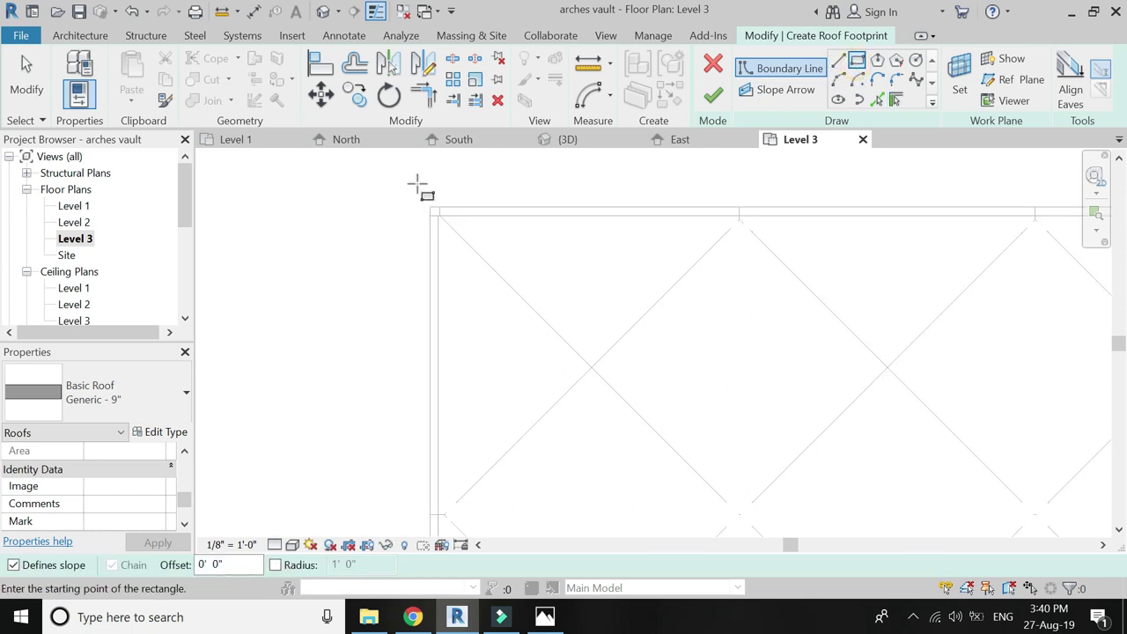
{"action": "left_click", "coordinate": [430, 204]}
{"action": "scroll", "coordinate": [370, 198], "scroll_direction": "down", "scroll_amount": 3}
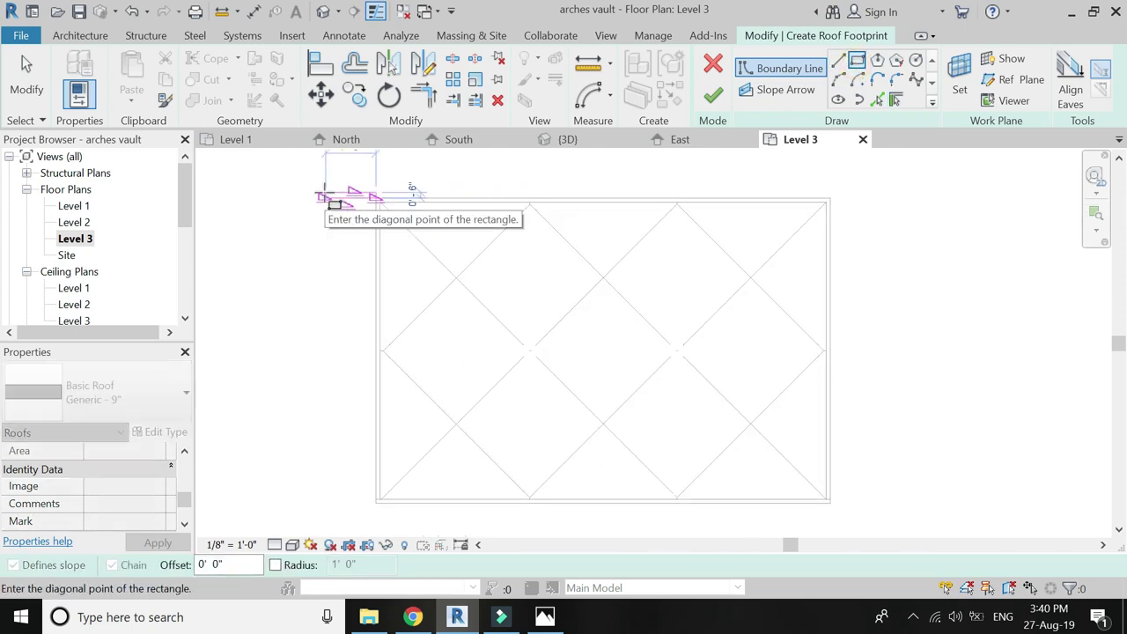
{"action": "scroll", "coordinate": [838, 513], "scroll_direction": "up", "scroll_amount": 3}
{"action": "left_click", "coordinate": [826, 501]}
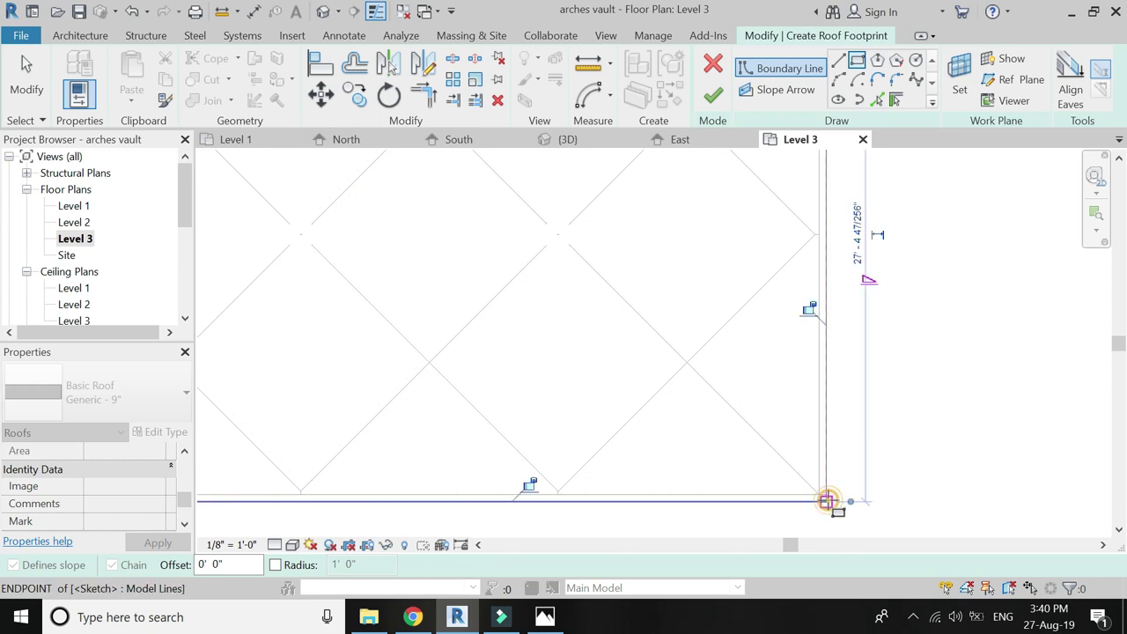
{"action": "scroll", "coordinate": [859, 423], "scroll_direction": "down", "scroll_amount": 3}
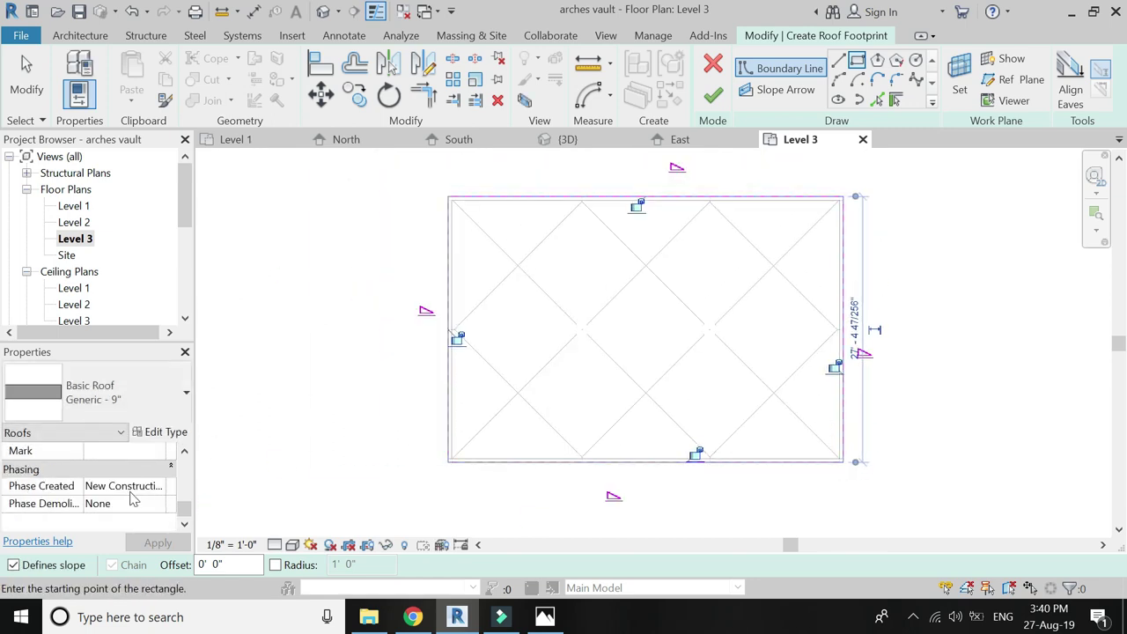
{"action": "scroll", "coordinate": [129, 503], "scroll_direction": "up", "scroll_amount": 2}
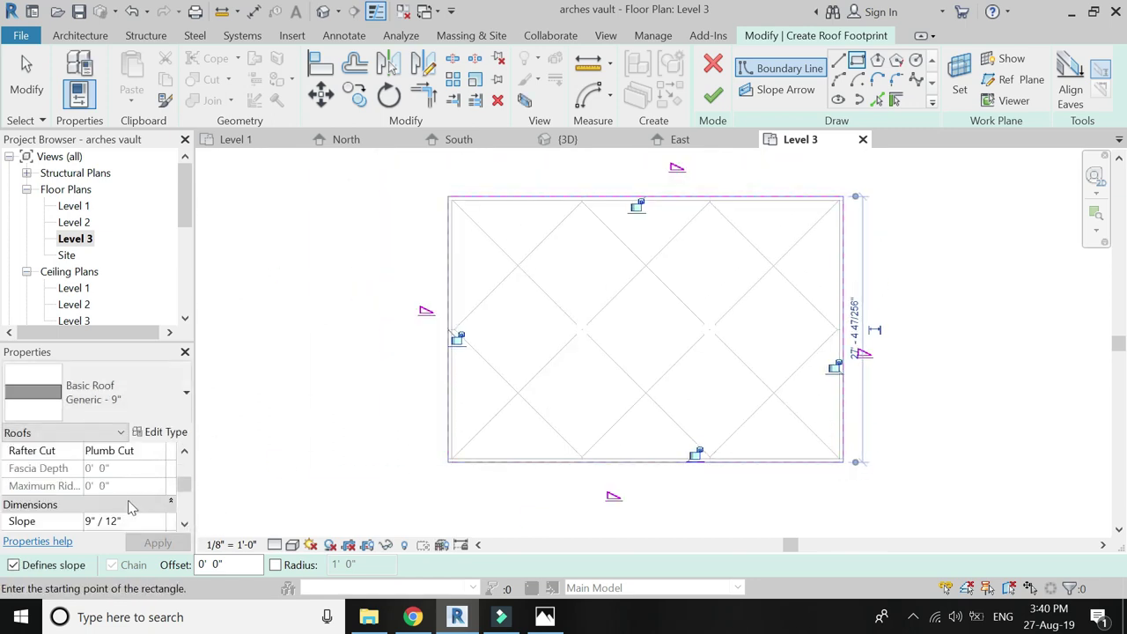
{"action": "scroll", "coordinate": [129, 507], "scroll_direction": "down", "scroll_amount": 1}
- Set the roof slope to 0" / 12" and finish the flat Generic - 9" roof
{"action": "left_click", "coordinate": [129, 468]}
{"action": "type", "text": "0"}
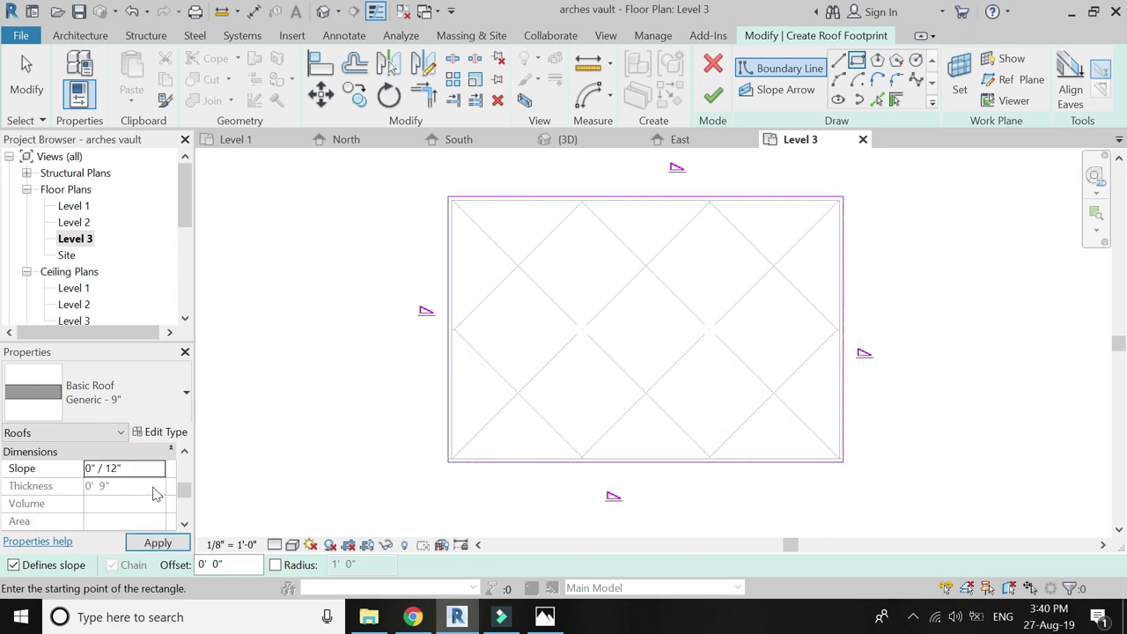
{"action": "left_click", "coordinate": [159, 544]}
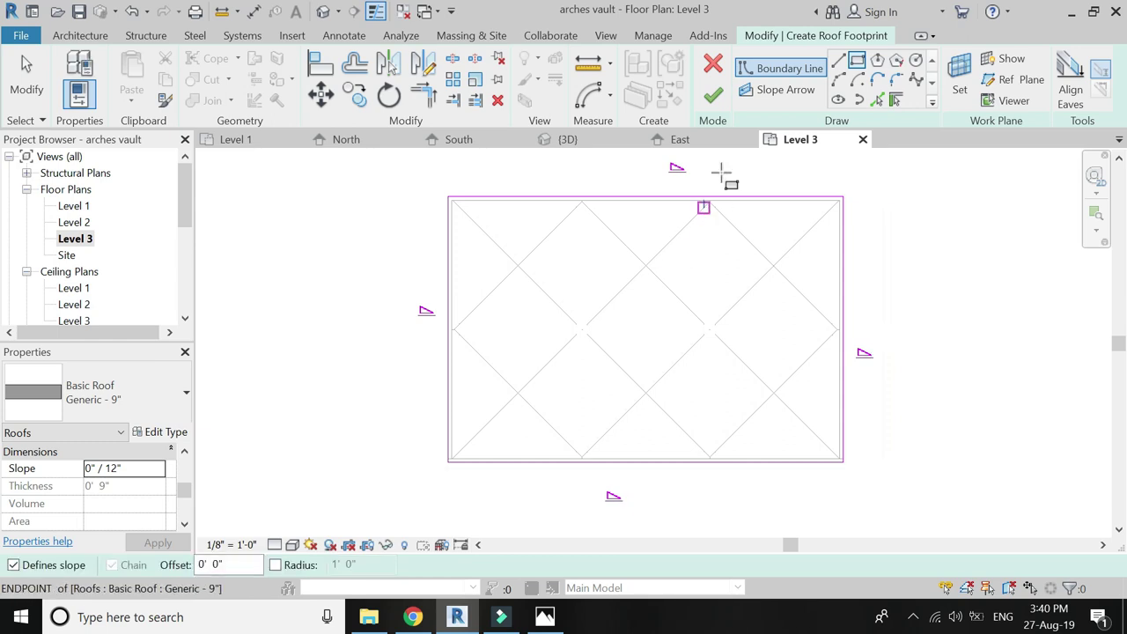
{"action": "left_click", "coordinate": [719, 104]}
{"action": "key", "text": "Escape"}
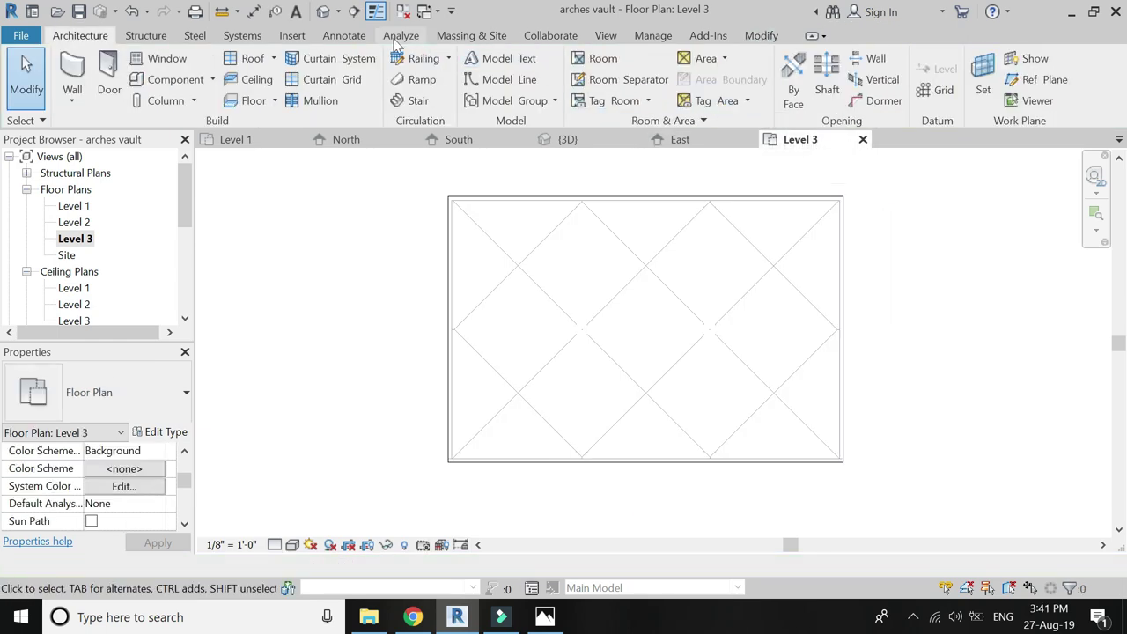
- Orbit the {3D} view around a roof pivot to see the arcade's underside, then return to Level 1
{"action": "left_click", "coordinate": [324, 12]}
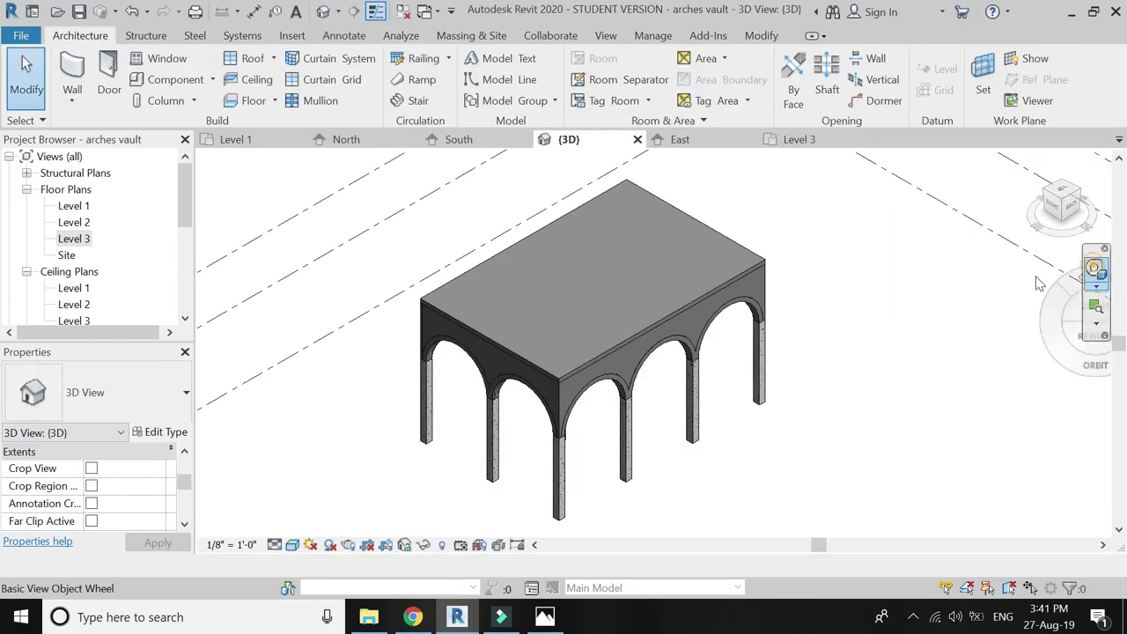
{"action": "left_click", "coordinate": [1096, 269]}
{"action": "left_click_drag", "start_coordinate": [792, 257], "coordinate": [571, 323]}
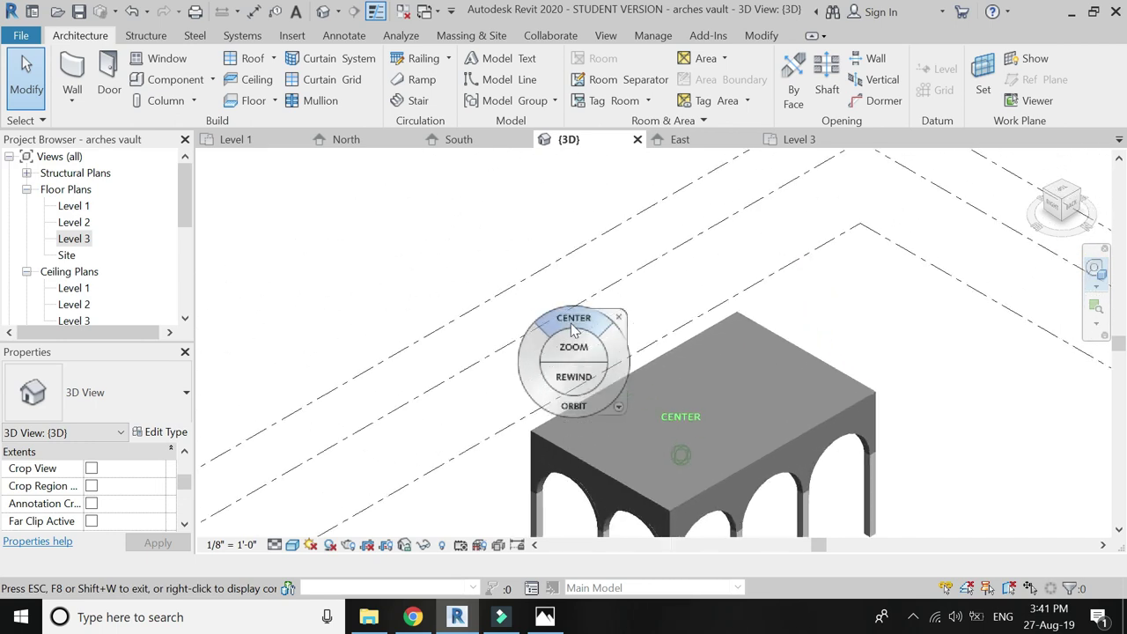
{"action": "mouse_move", "coordinate": [574, 403]}
{"action": "left_mouse_down"}
{"action": "mouse_move", "coordinate": [898, 304]}
{"action": "mouse_move", "coordinate": [946, 318]}
{"action": "mouse_move", "coordinate": [831, 278]}
{"action": "mouse_move", "coordinate": [700, 310]}
{"action": "mouse_move", "coordinate": [644, 308]}
{"action": "mouse_move", "coordinate": [587, 329]}
{"action": "mouse_move", "coordinate": [688, 194]}
{"action": "mouse_move", "coordinate": [700, 243]}
{"action": "mouse_move", "coordinate": [726, 236]}
{"action": "mouse_move", "coordinate": [757, 282]}
{"action": "mouse_move", "coordinate": [642, 380]}
{"action": "left_mouse_up"}
{"action": "left_click", "coordinate": [606, 36]}
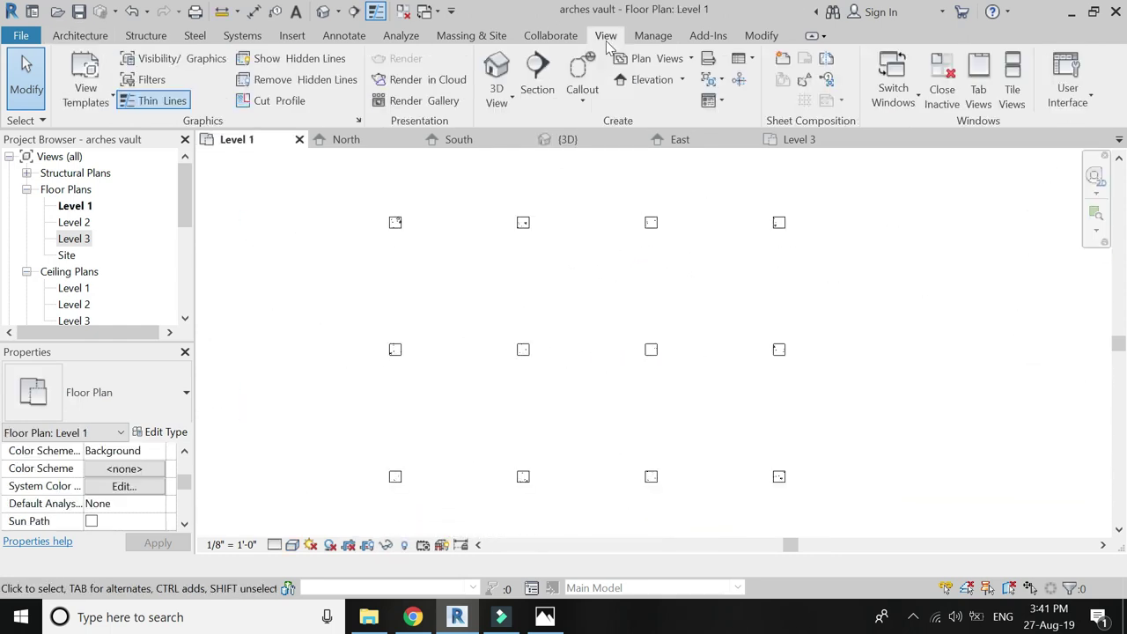
- Place a perspective camera in the Level 1 plan aimed across the arcade
{"action": "left_click", "coordinate": [505, 106]}
{"action": "left_click", "coordinate": [527, 169]}
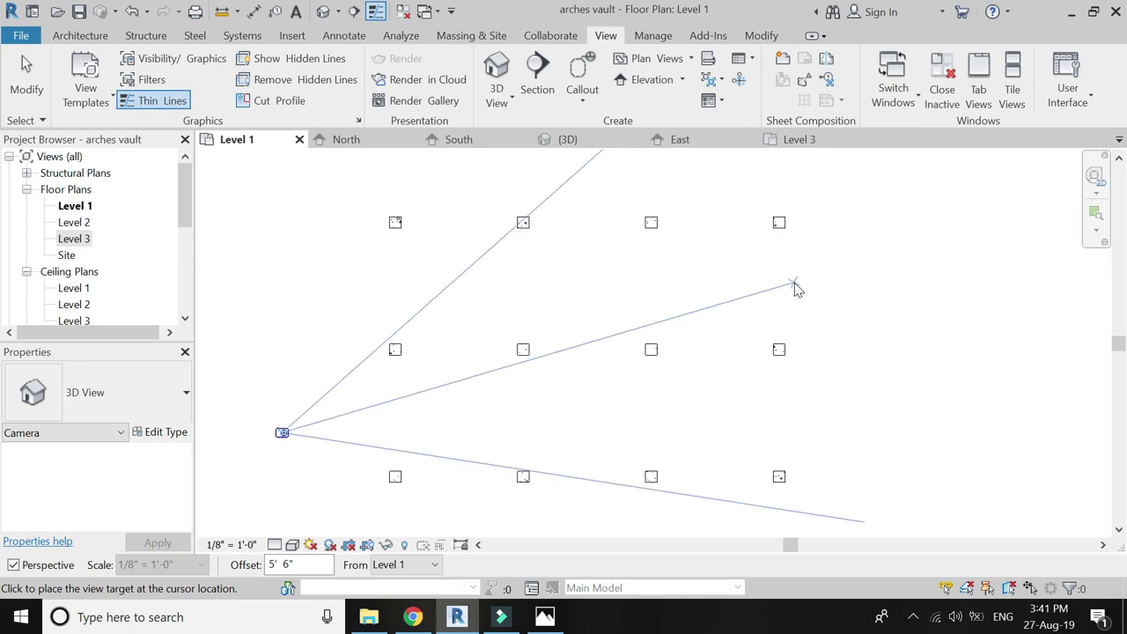
{"action": "left_click", "coordinate": [795, 286]}
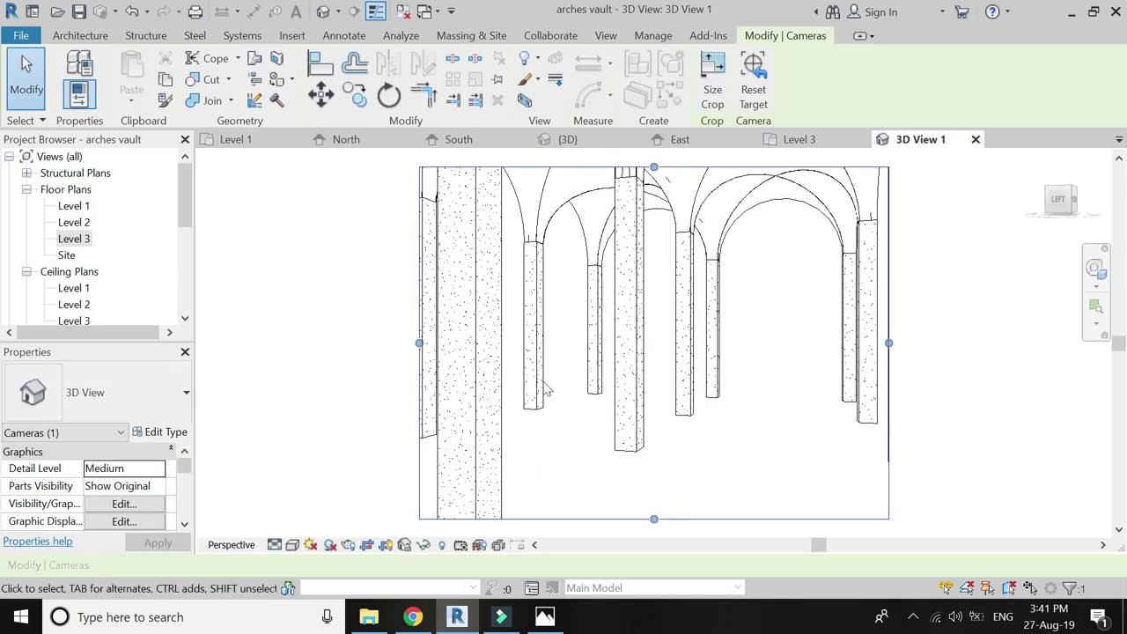
- Enlarge 3D View 1's crop frame upward, left, right and down to show more vaults and columns
{"action": "left_click_drag", "start_coordinate": [602, 260], "coordinate": [603, 179]}
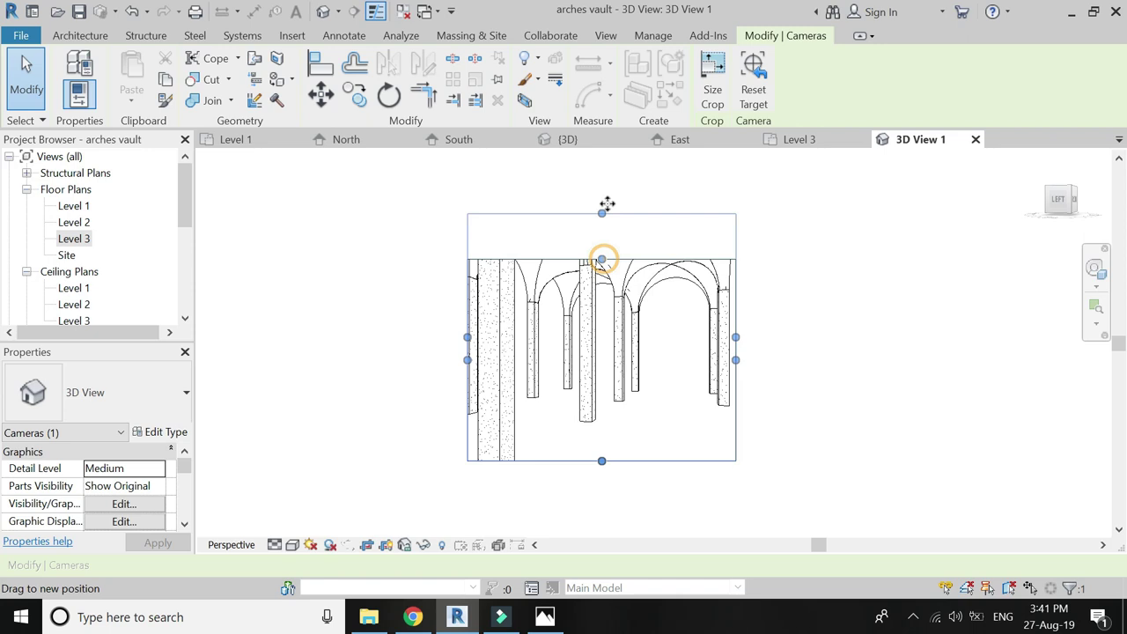
{"action": "left_click_drag", "start_coordinate": [467, 320], "coordinate": [406, 320]}
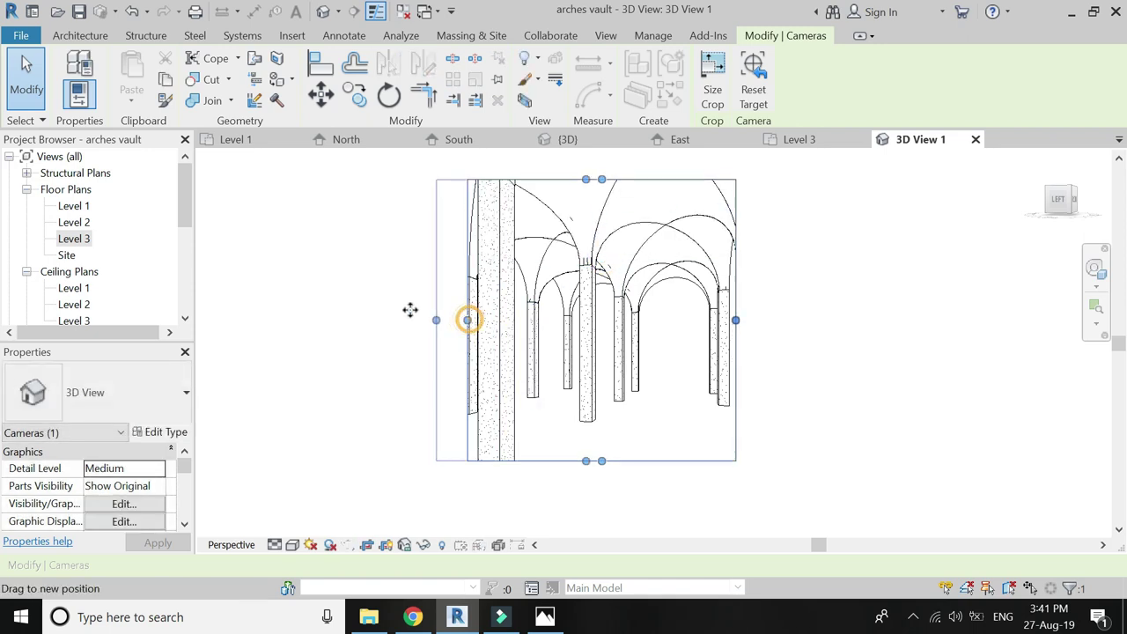
{"action": "left_click_drag", "start_coordinate": [736, 320], "coordinate": [773, 320]}
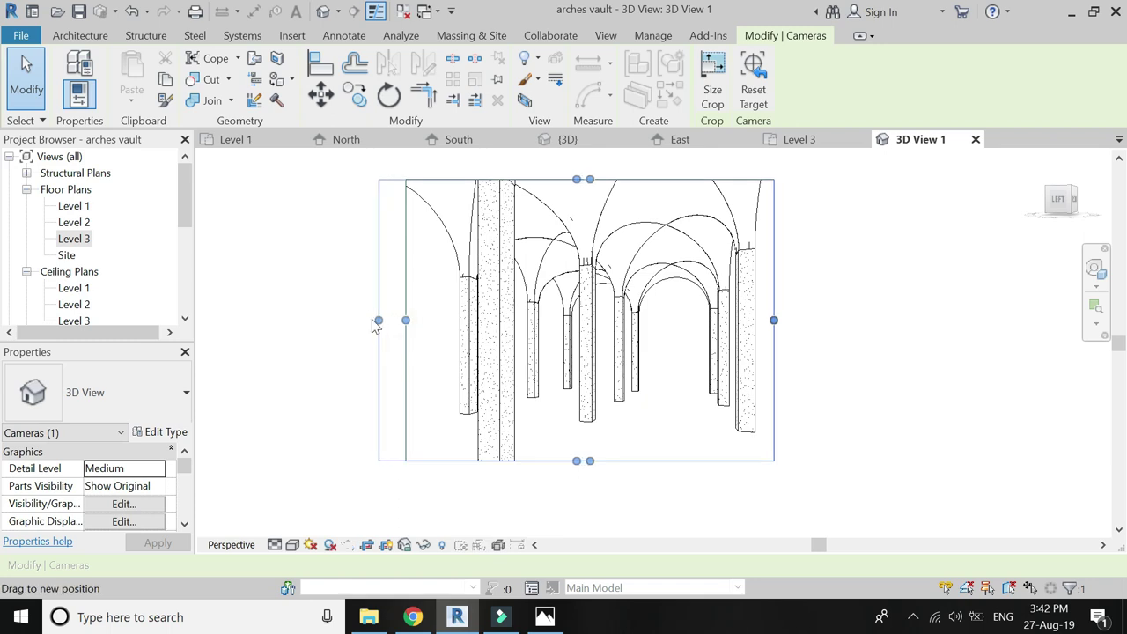
{"action": "left_click_drag", "start_coordinate": [376, 326], "coordinate": [378, 321]}
{"action": "scroll", "coordinate": [418, 385], "scroll_direction": "down", "scroll_amount": 2}
{"action": "left_click_drag", "start_coordinate": [522, 242], "coordinate": [523, 192]}
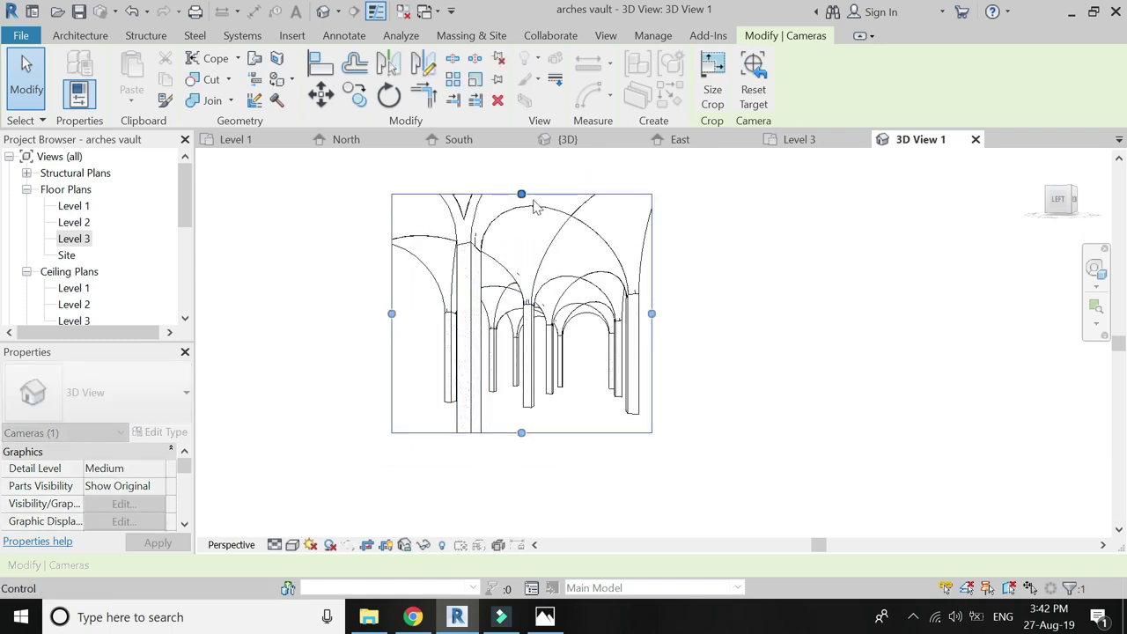
{"action": "left_click_drag", "start_coordinate": [523, 463], "coordinate": [524, 470]}
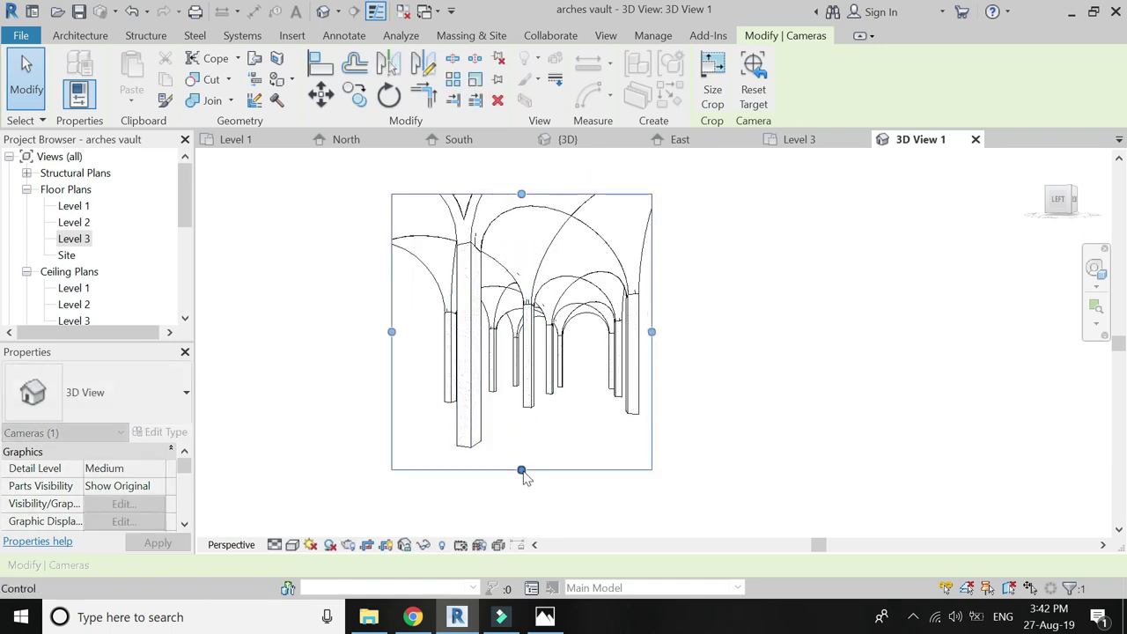
{"action": "left_click_drag", "start_coordinate": [519, 468], "coordinate": [521, 454]}
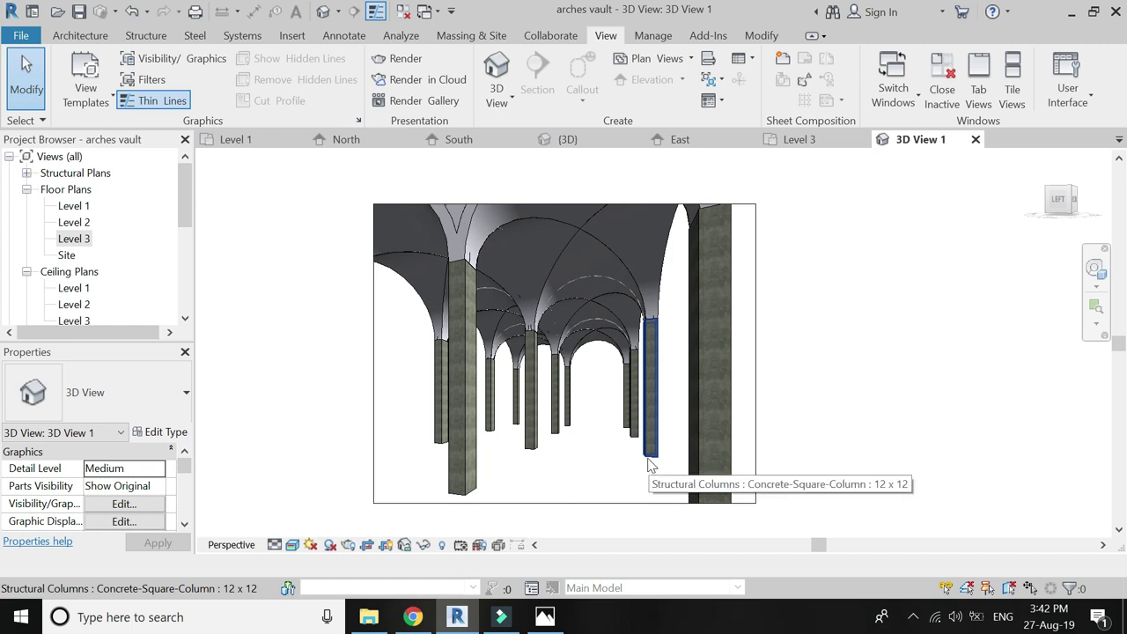
- Set 3D View 1's visual style to Hidden Line
{"action": "left_click", "coordinate": [295, 544]}
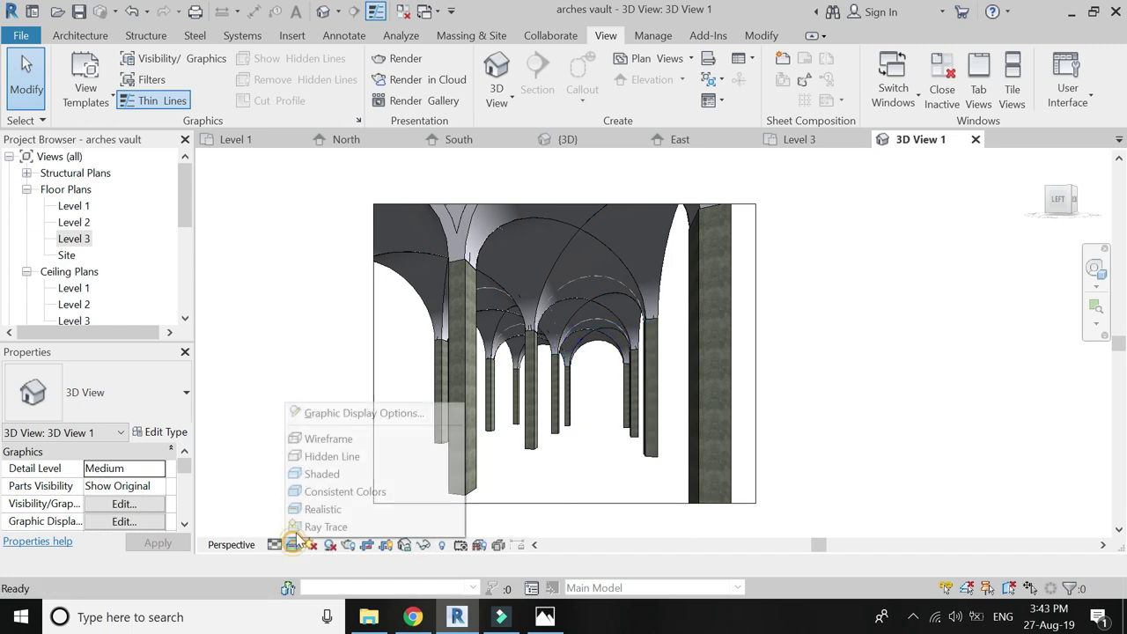
{"action": "left_click", "coordinate": [332, 456]}
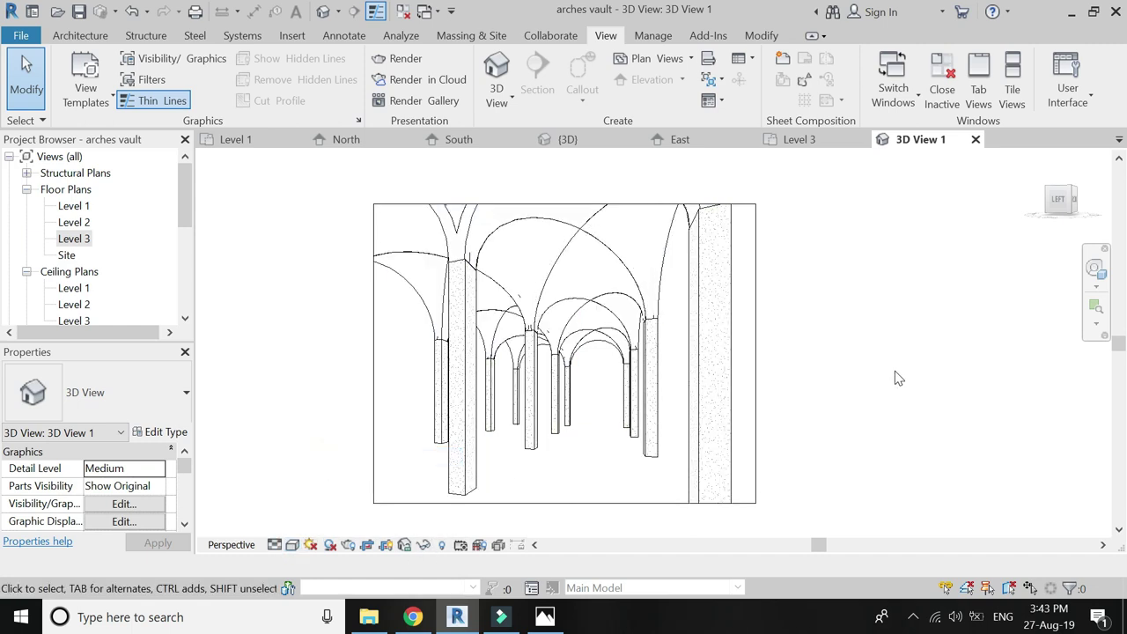